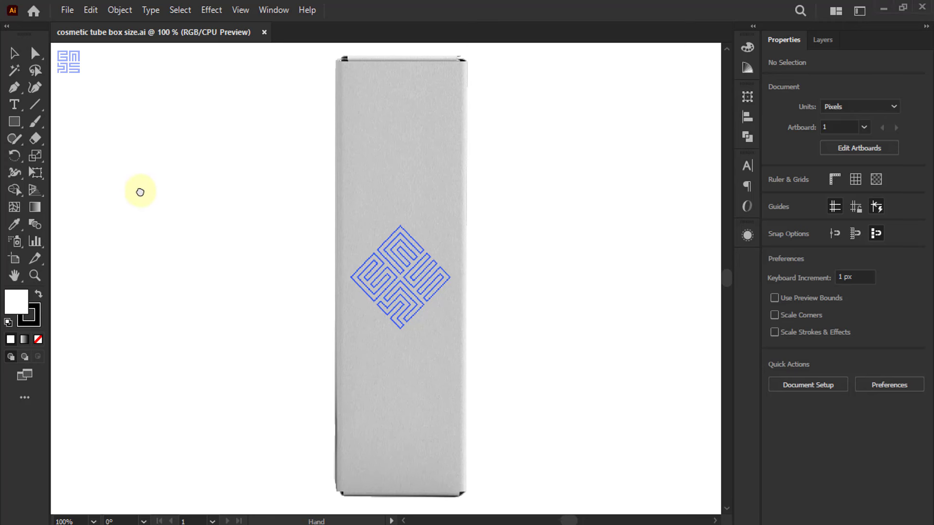
- Pan the canvas to show the 25 g, 4X12X3 cm tube box dimension notes
left_click_drag(140, 192, 778, 242)
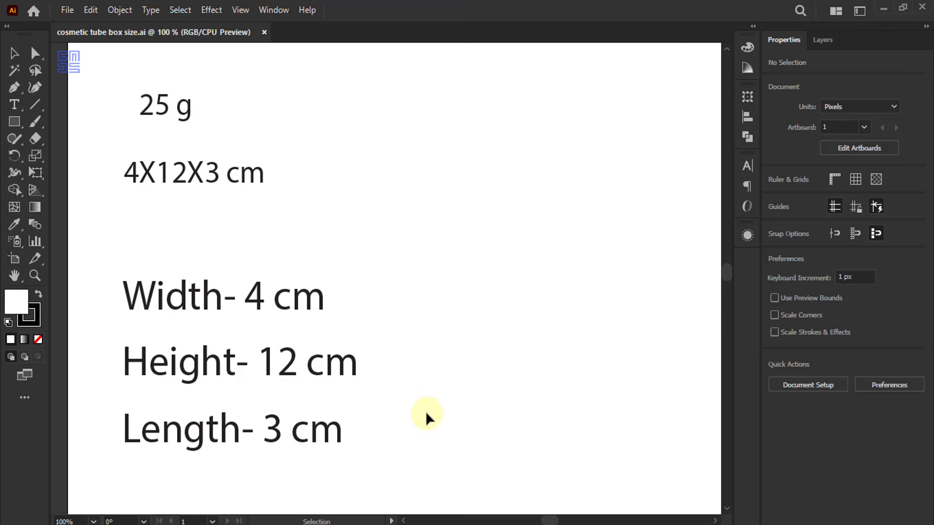
- Create a new A4 print document named 'tube box' measured in centimetres
left_click(68, 10)
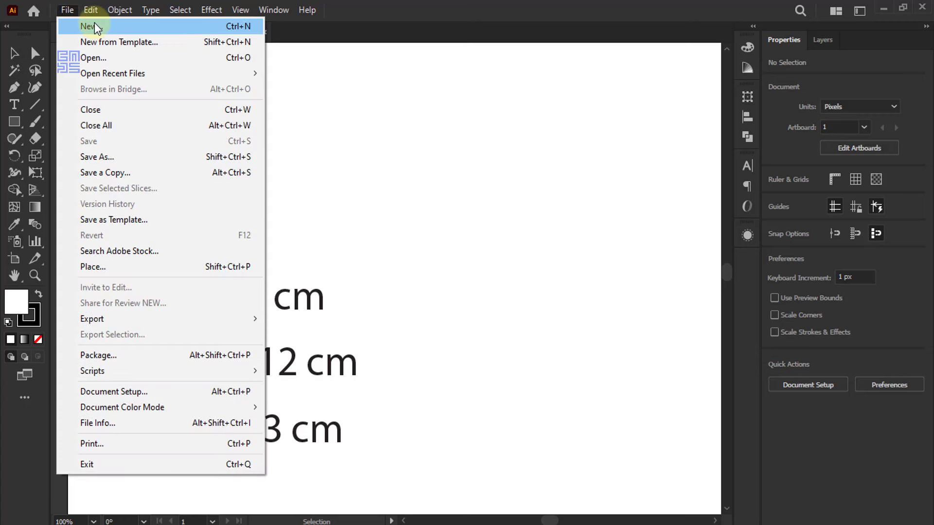
left_click(94, 24)
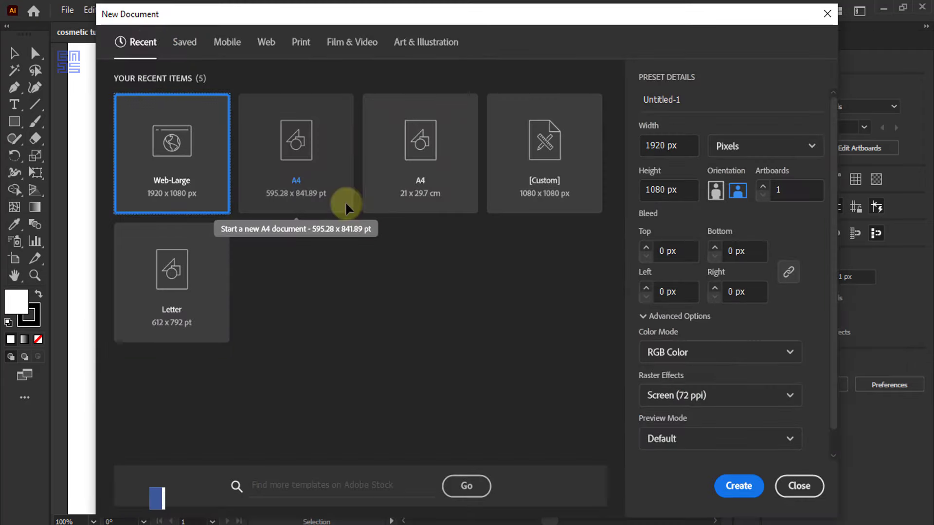
left_click(305, 45)
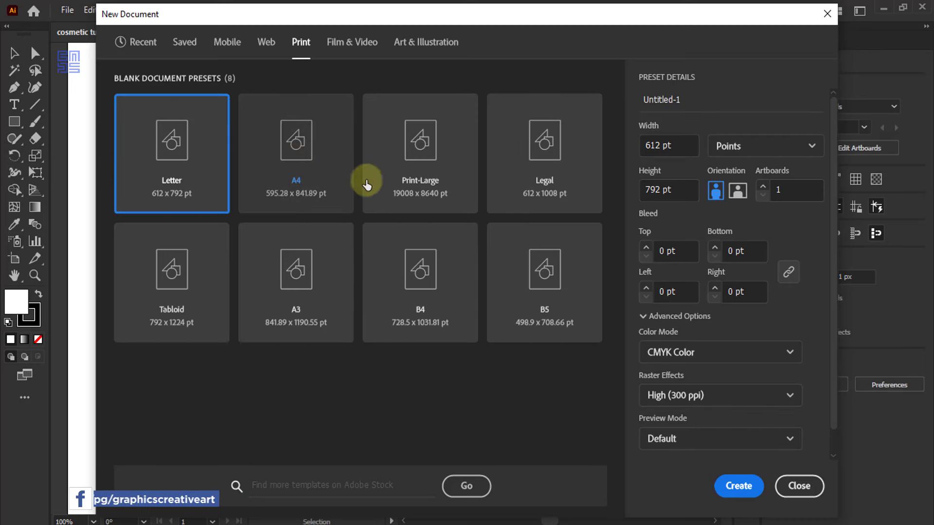
left_click(296, 148)
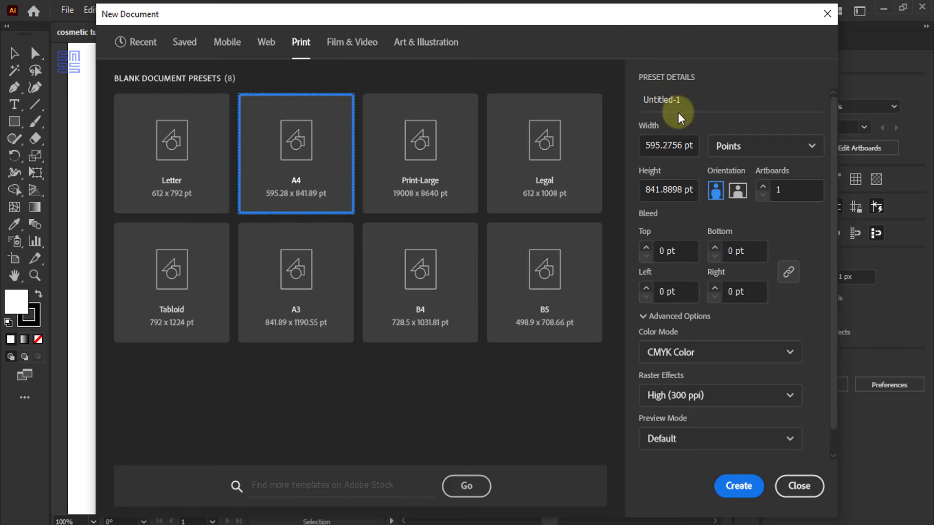
left_click(640, 100)
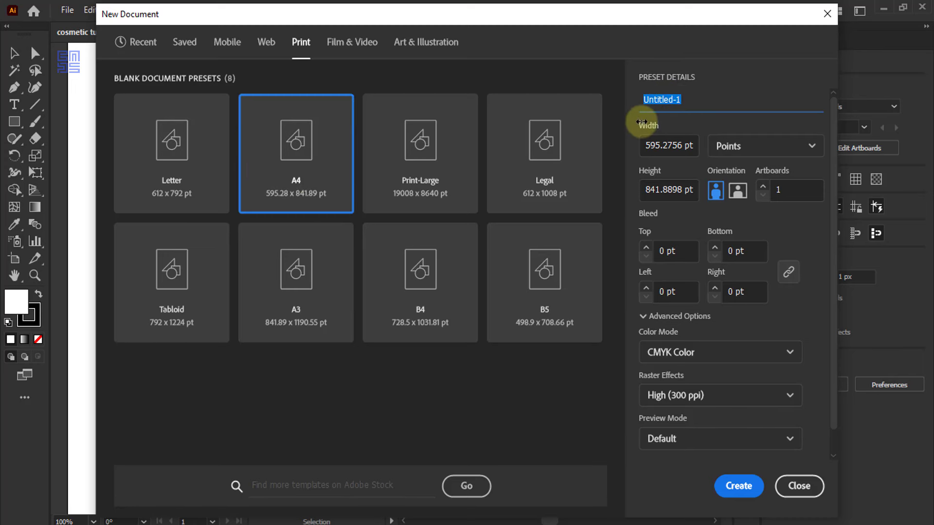
key("BackSpace")
type("tu")
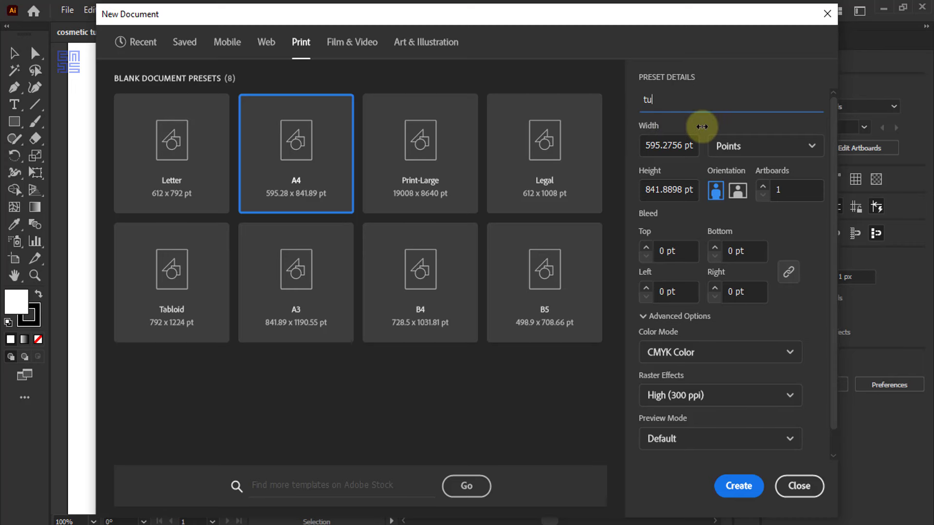
type("be b")
type("ox")
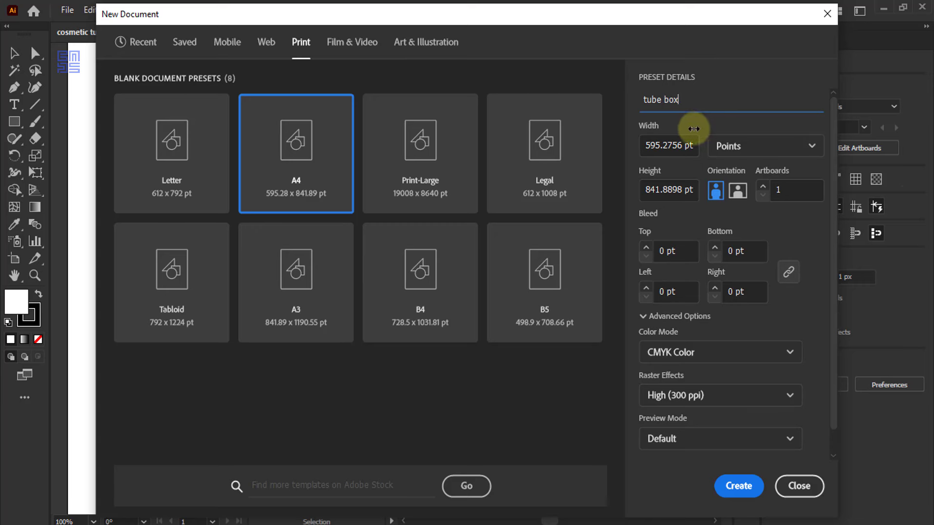
left_click(805, 148)
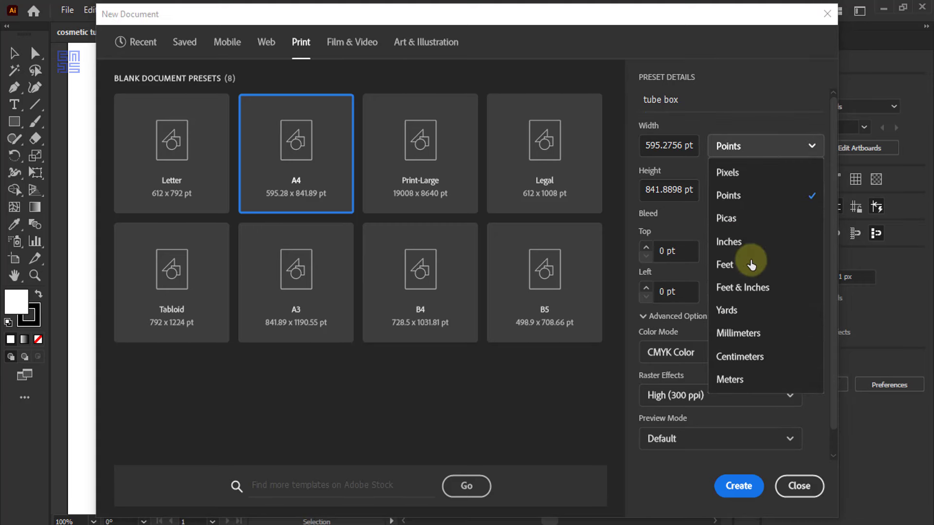
left_click(736, 358)
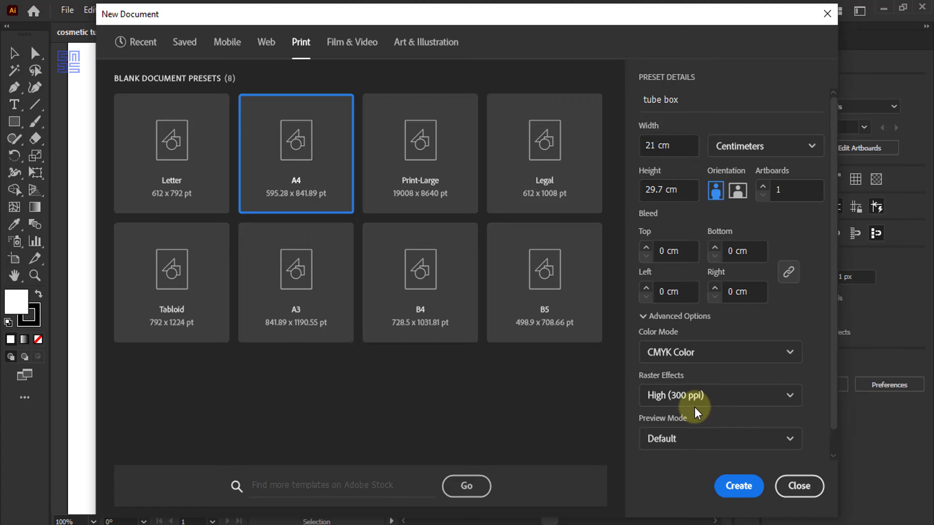
left_click(744, 486)
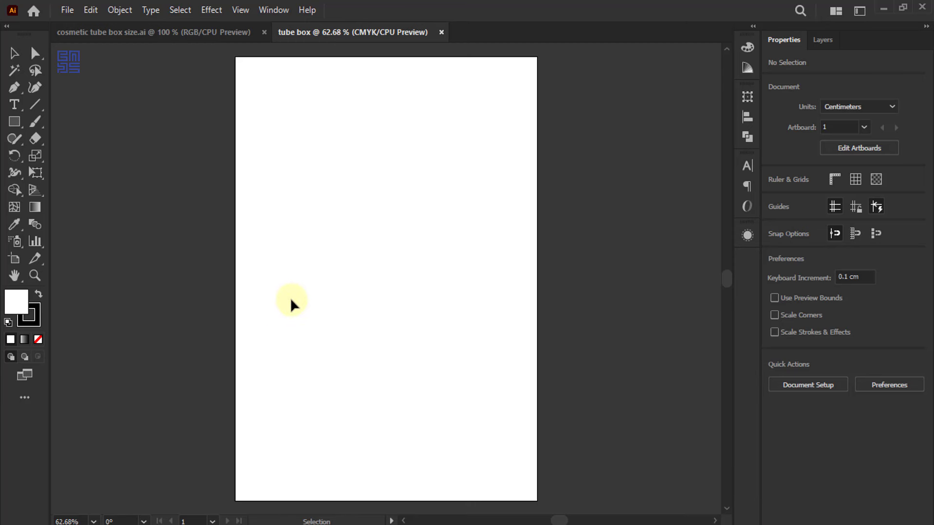
- Copy the Width 4 cm, Height 12 cm, Length 3 cm notes into the tube box document
left_click(159, 30)
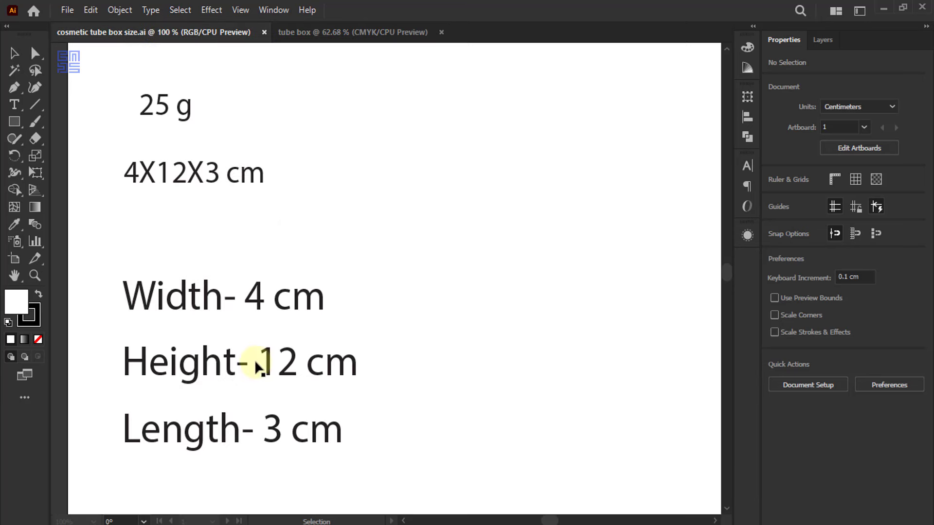
left_click_drag(103, 268, 396, 470)
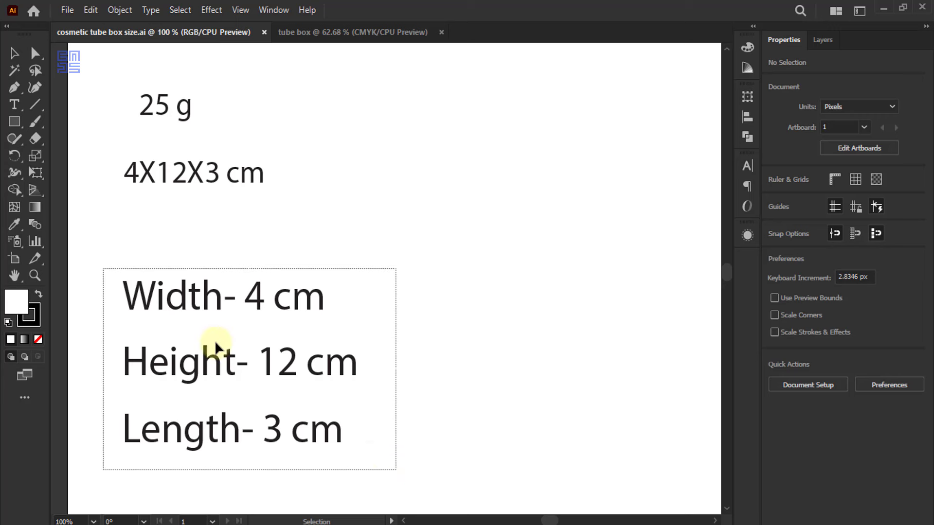
left_click(293, 436)
left_click(323, 31)
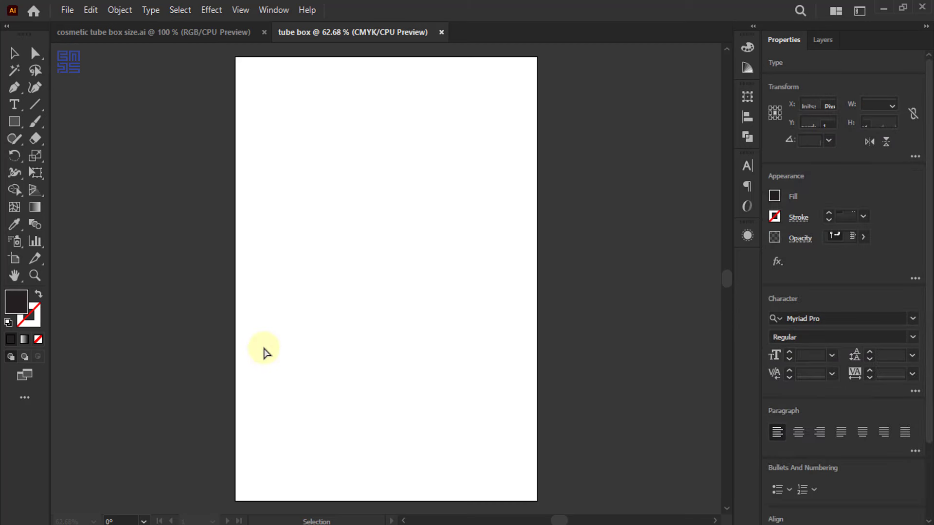
key("ctrl+v")
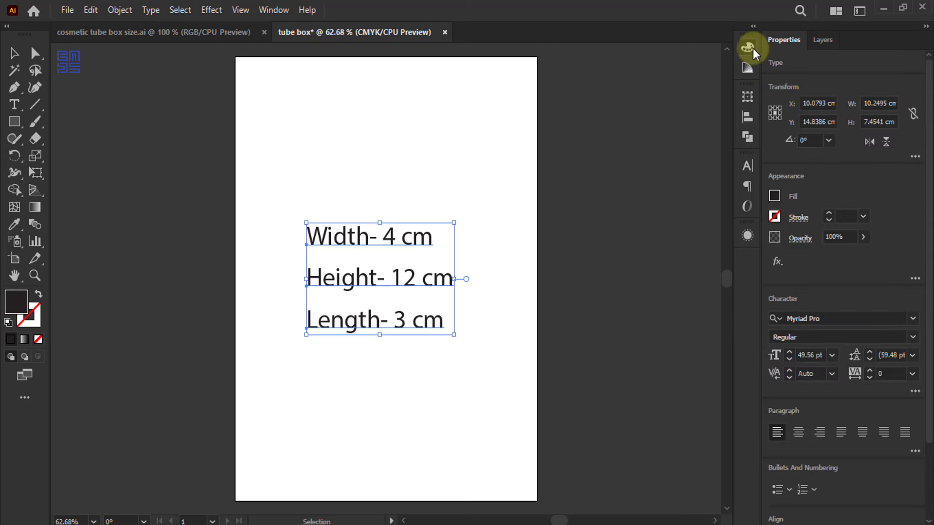
- Colour the pasted notes white and move them left of the artboard
left_click(749, 47)
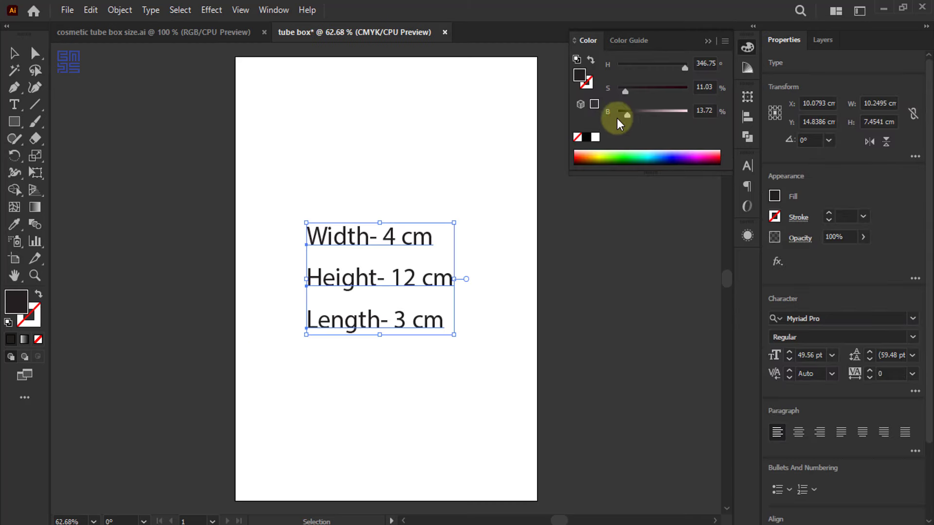
left_click(594, 140)
left_click_drag(415, 241, 167, 153)
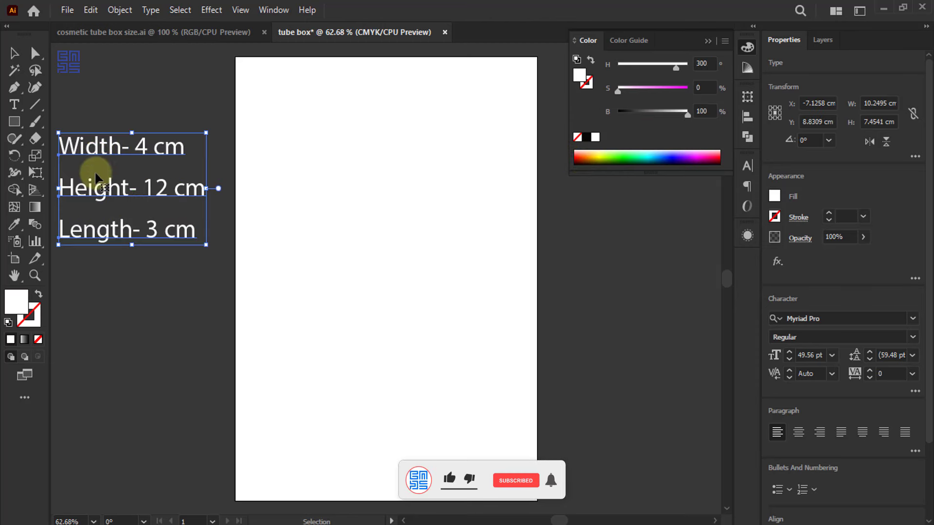
left_click(166, 268)
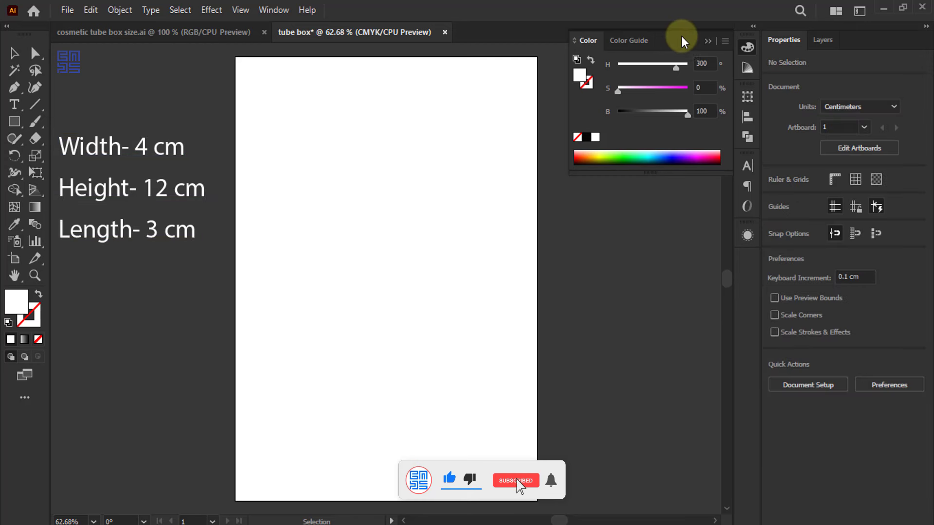
left_click(706, 40)
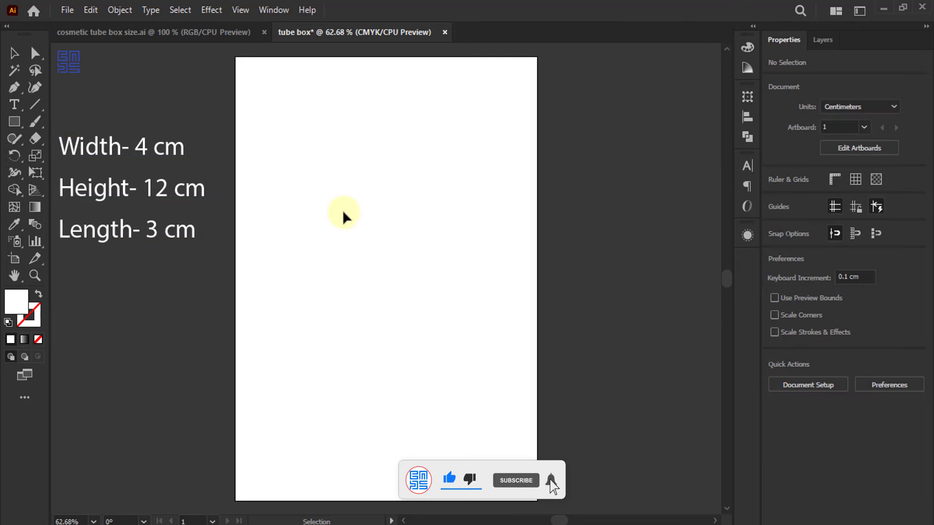
left_click(93, 10)
mouse_move(196, 464)
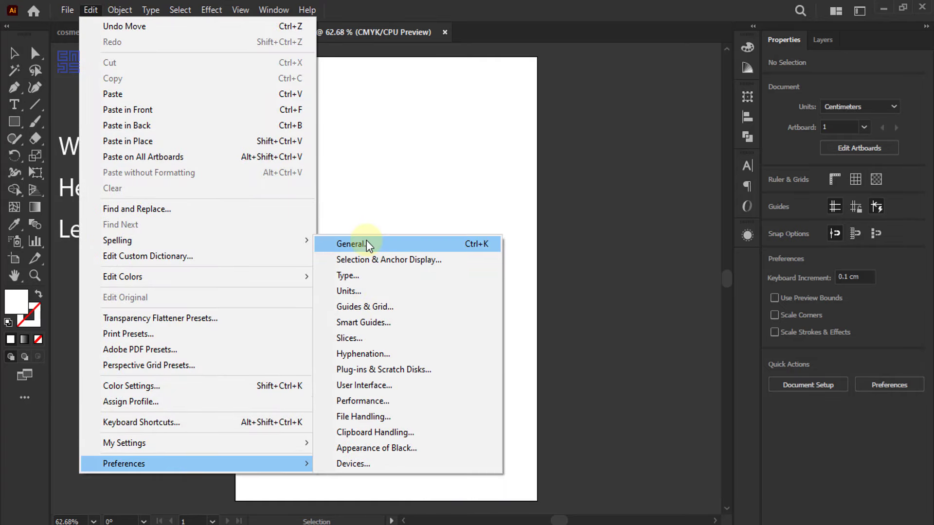
left_click(366, 243)
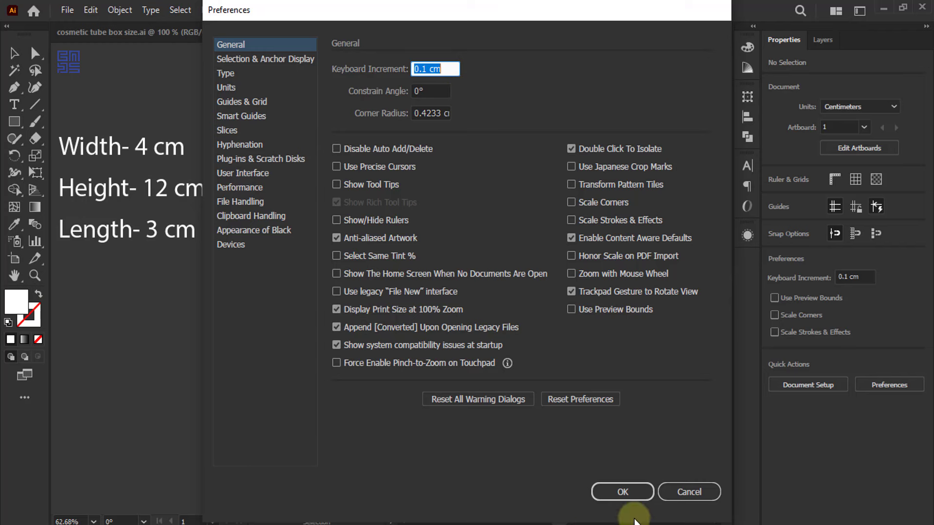
left_click(633, 492)
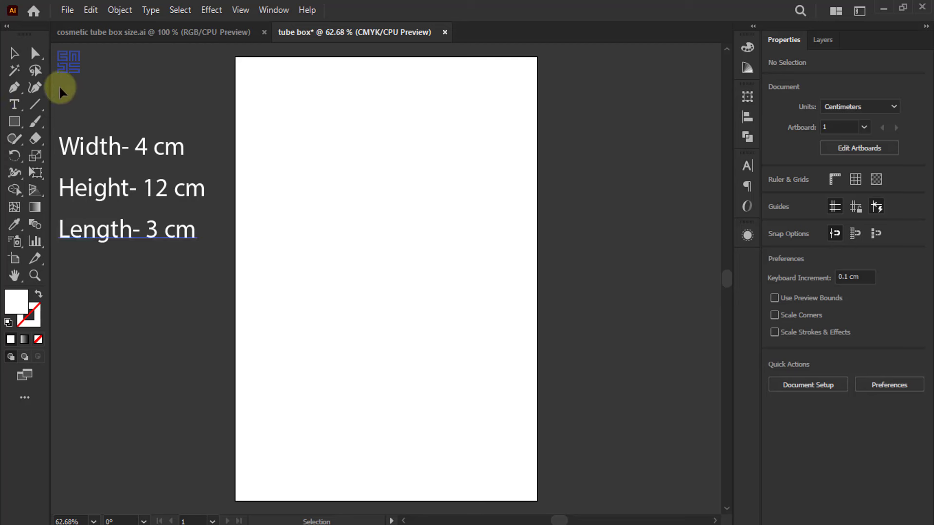
- Draw a rectangle 4 cm wide and 12 cm tall
left_click(15, 120)
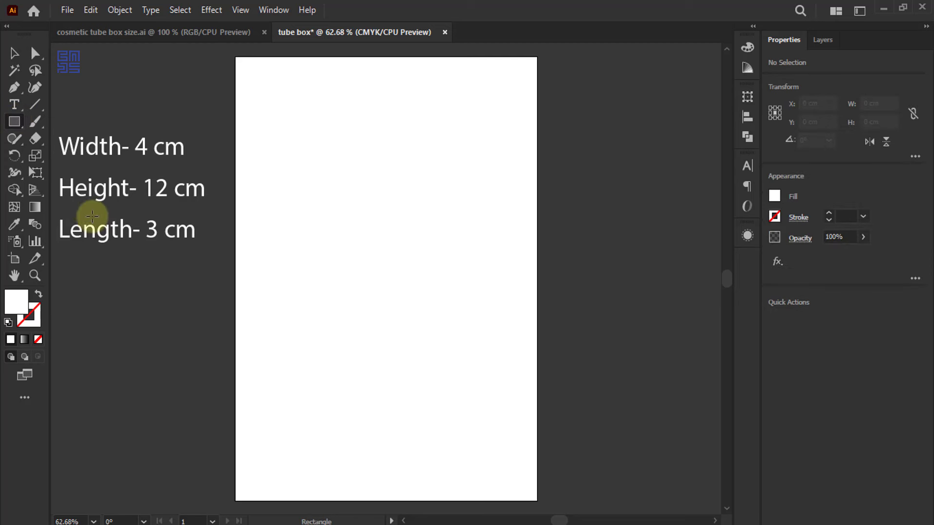
left_click(318, 275)
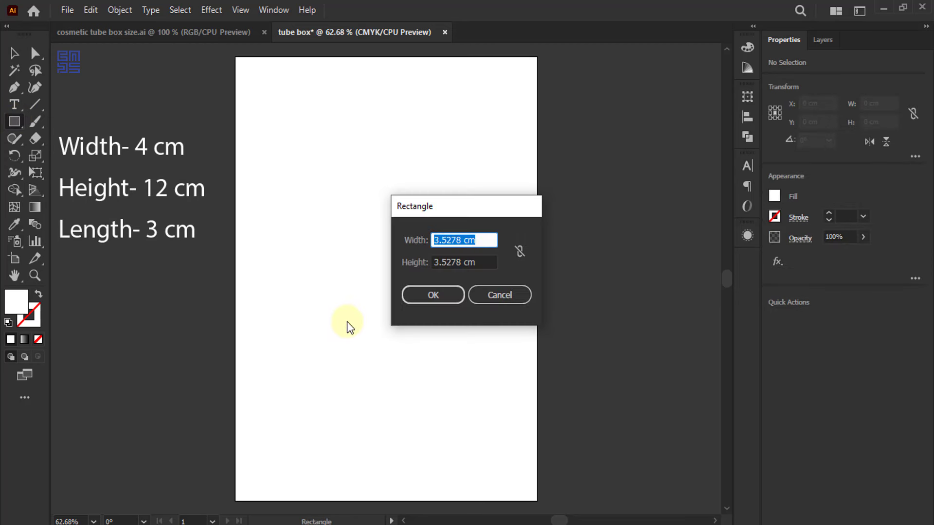
double_click(449, 240)
type("4")
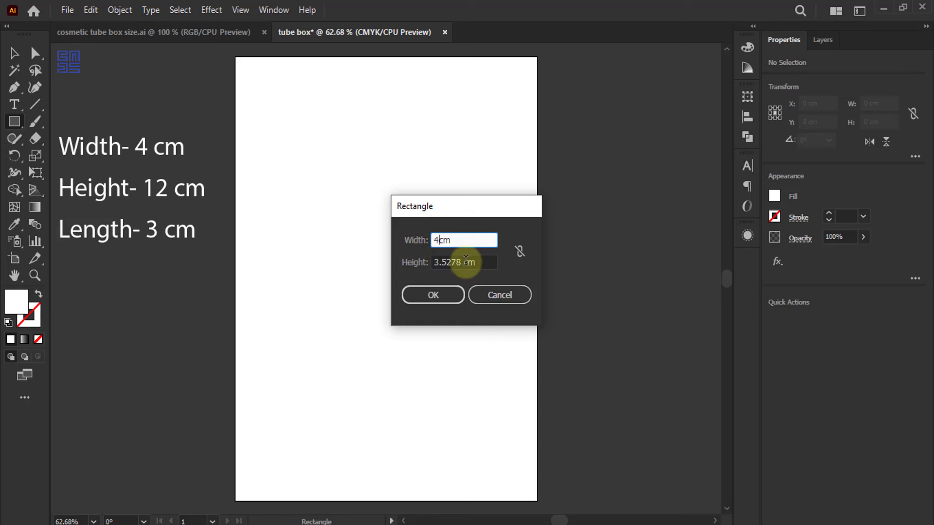
double_click(446, 263)
type("12")
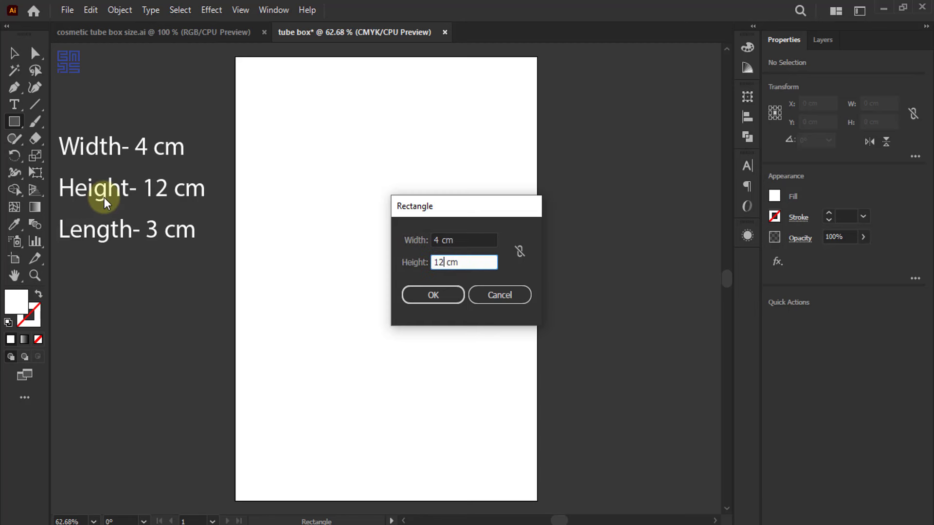
left_click(422, 294)
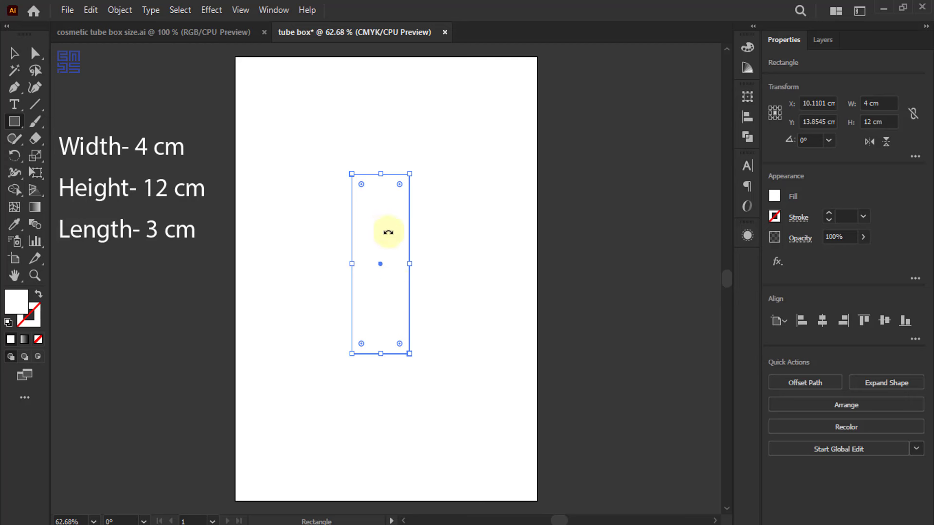
- Give the rectangle no fill and a near-black 1 pt stroke
left_click(39, 294)
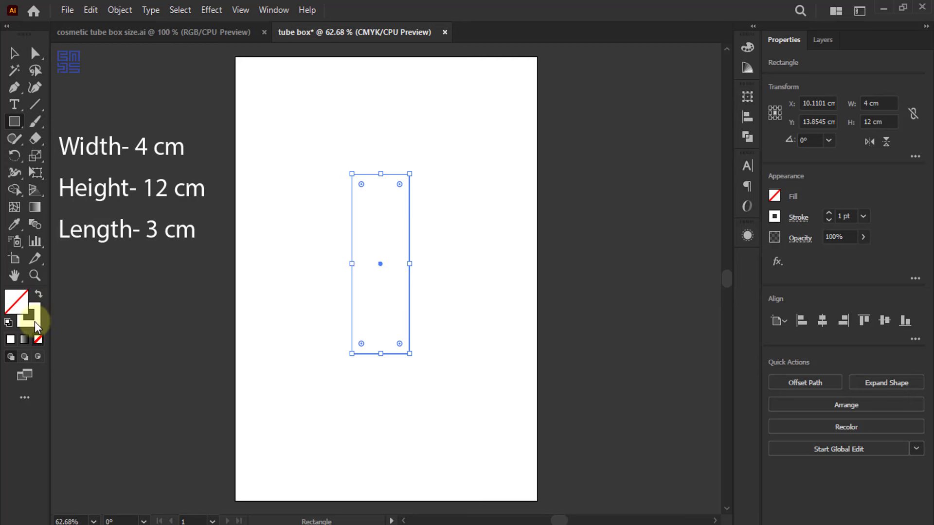
left_click(29, 315)
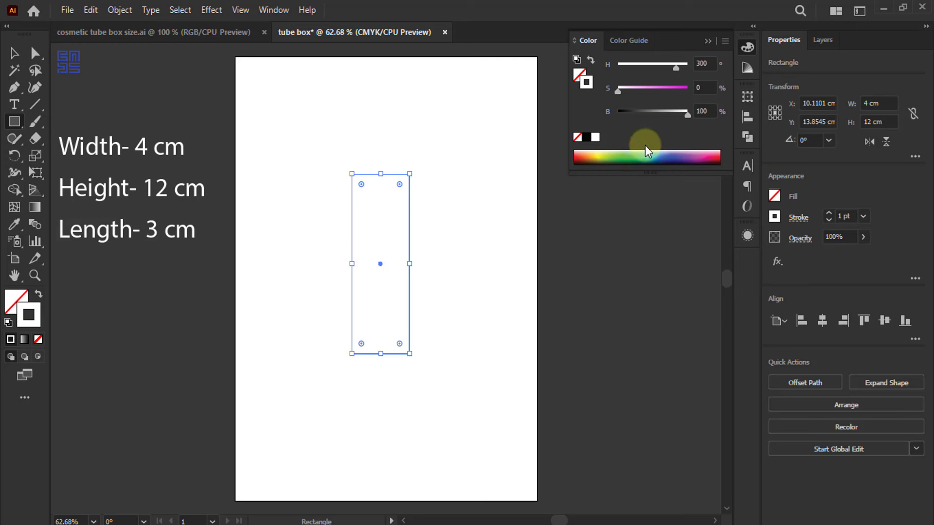
left_click(586, 137)
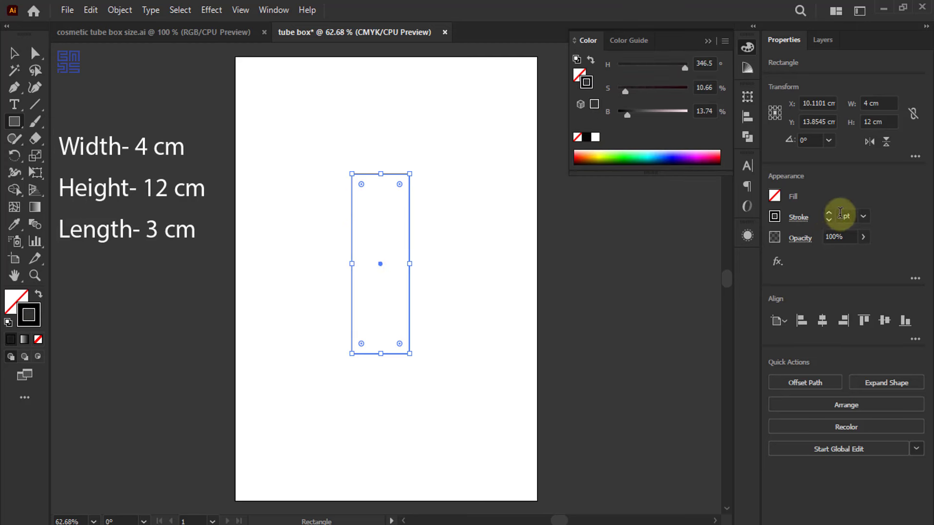
left_click(864, 217)
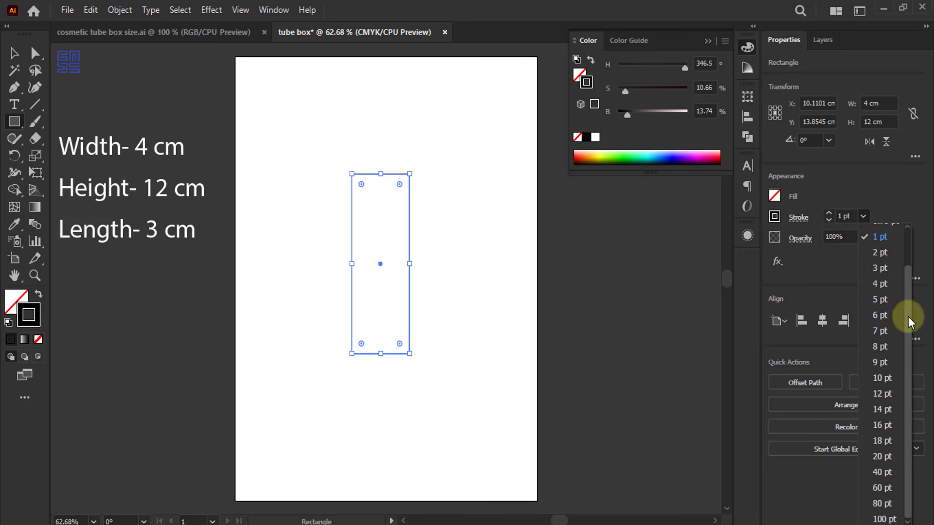
left_click_drag(908, 317, 906, 267)
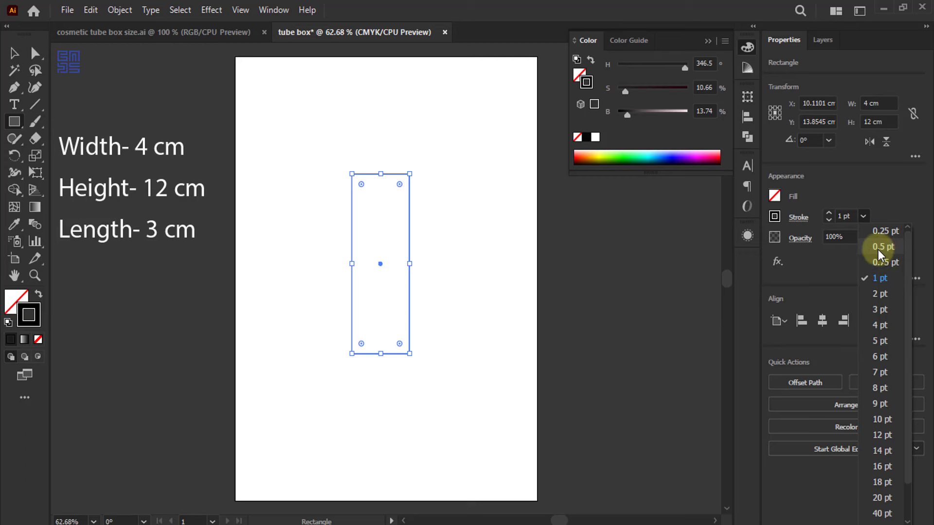
left_click(868, 200)
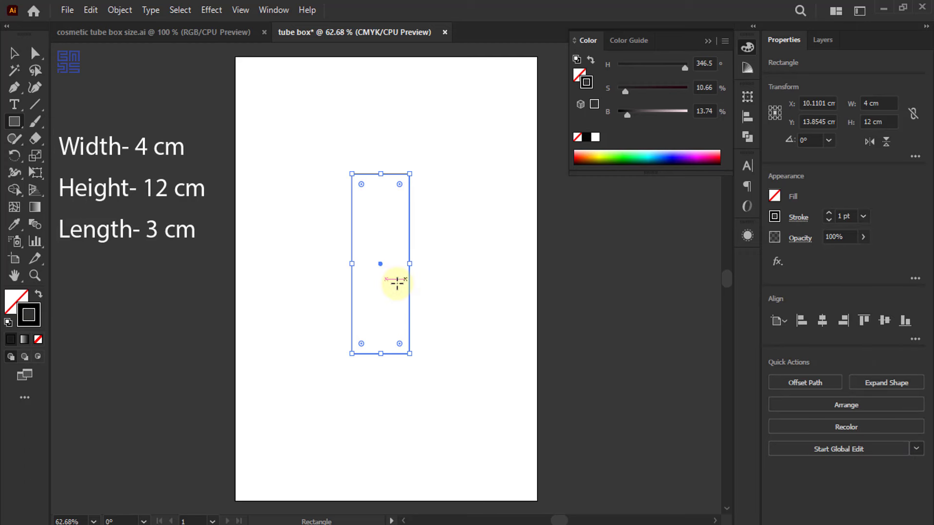
left_click(713, 39)
- Widen the artboard to the right to about 38 cm
left_click(14, 53)
scroll(203, 273, "down", 1)
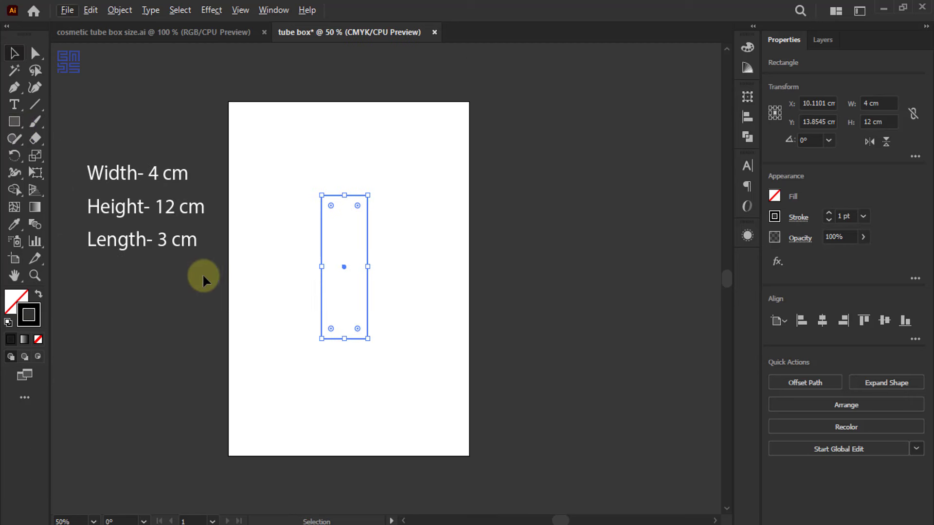
left_click(15, 258)
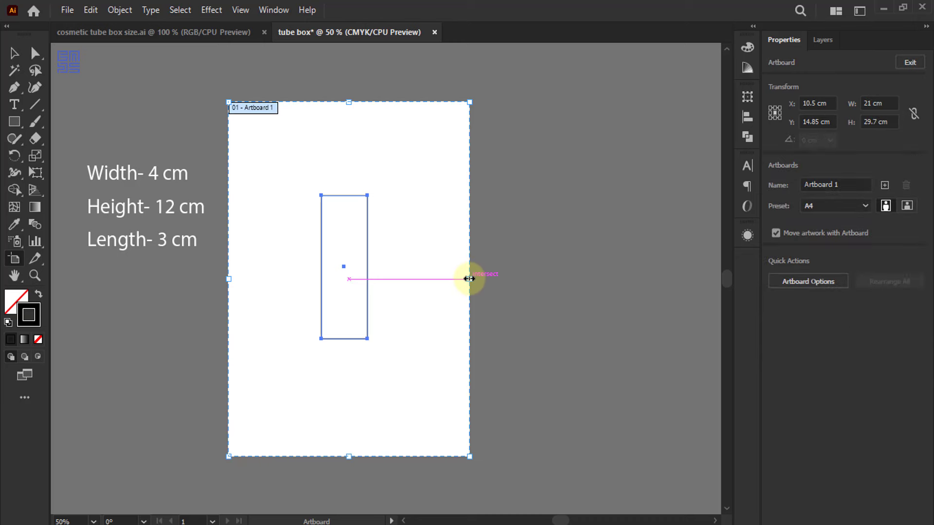
left_click_drag(469, 279, 667, 279)
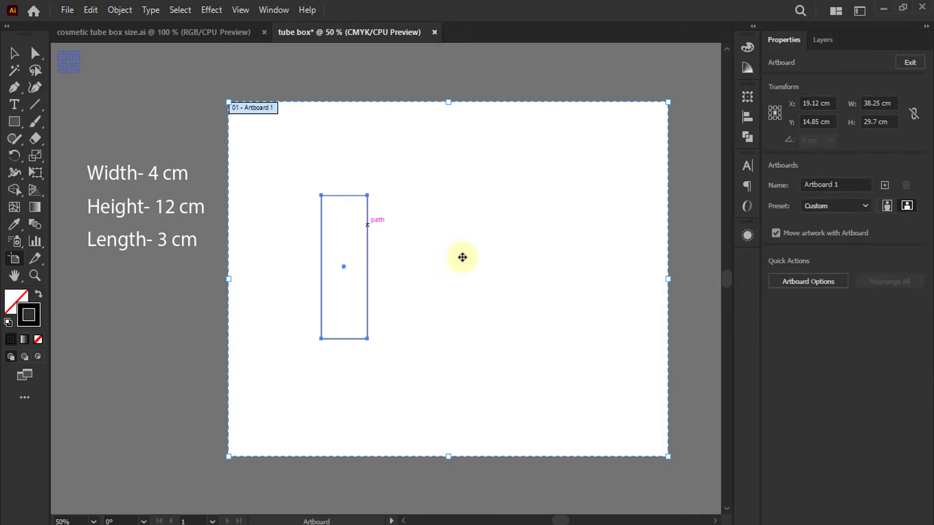
left_click(13, 57)
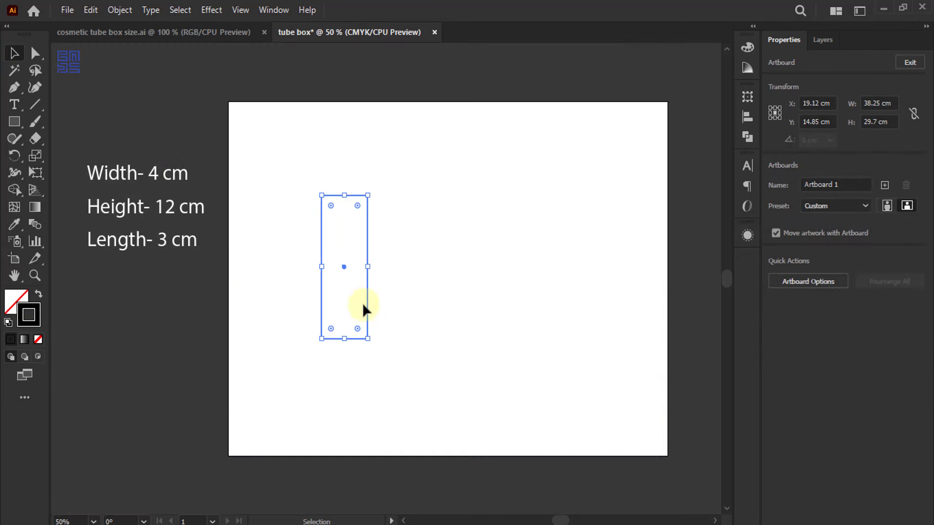
left_click(339, 237)
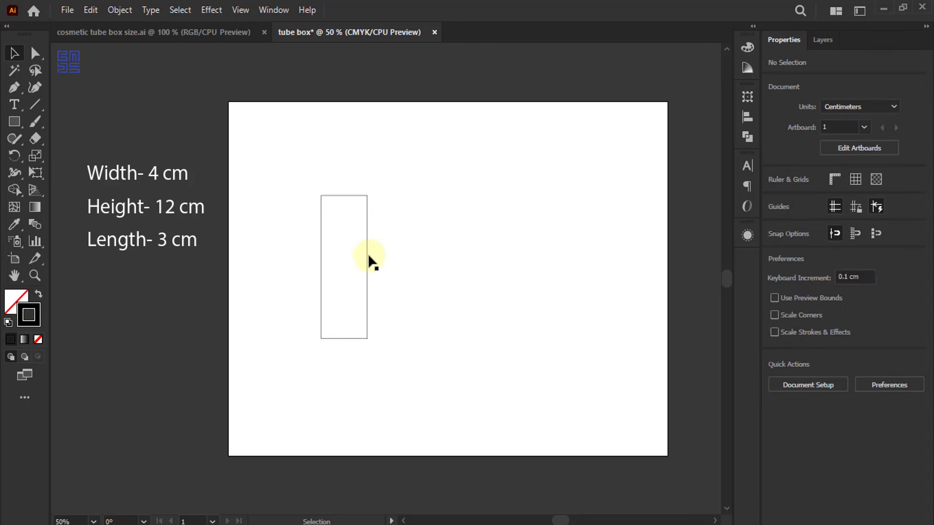
- Duplicate the 4 × 12 cm rectangle flush against its right edge
scroll(380, 229, "up", 2)
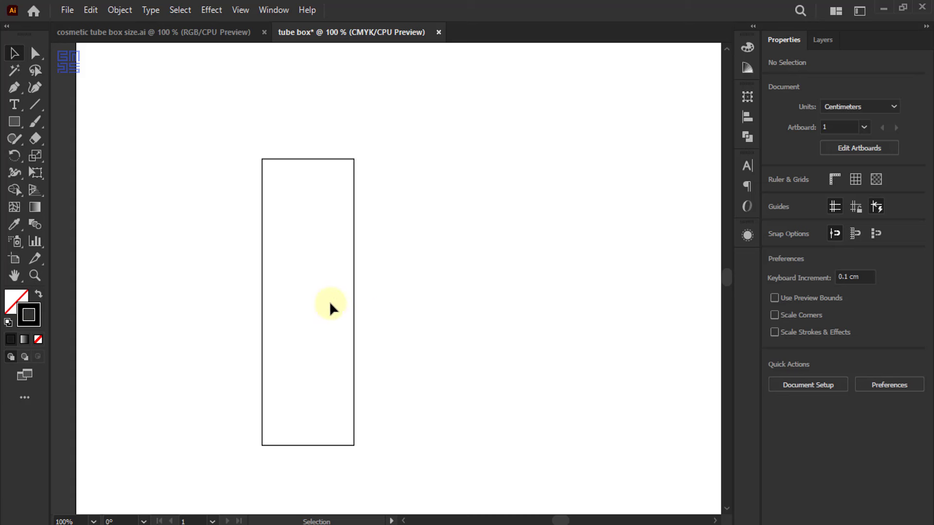
mouse_move(265, 298)
left_mouse_down()
mouse_move(390, 284)
mouse_move(355, 286)
left_mouse_up()
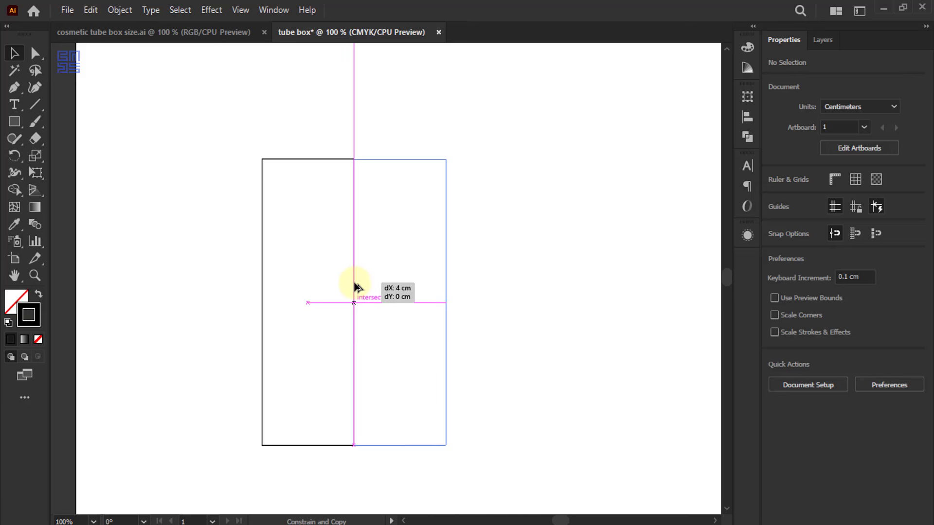
left_click_drag(354, 286, 355, 286)
left_click_drag(355, 286, 388, 251)
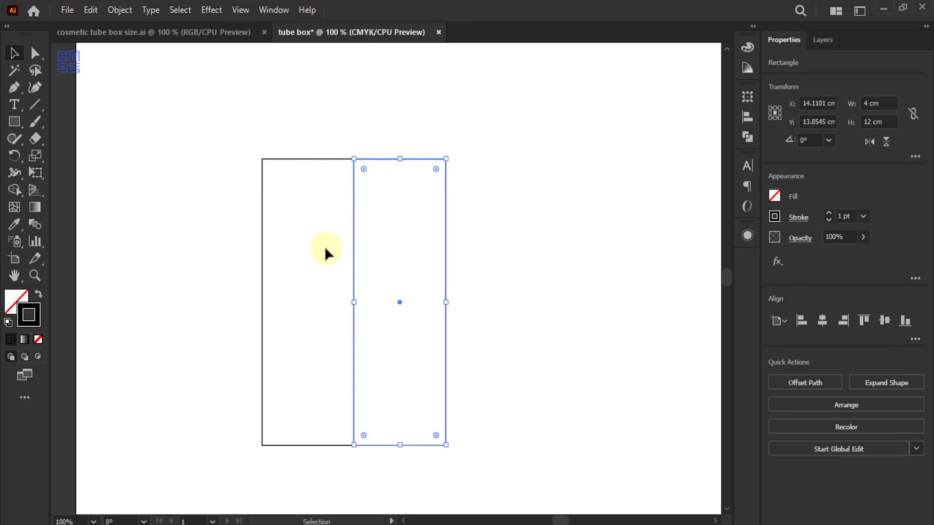
scroll(324, 246, "down", 2)
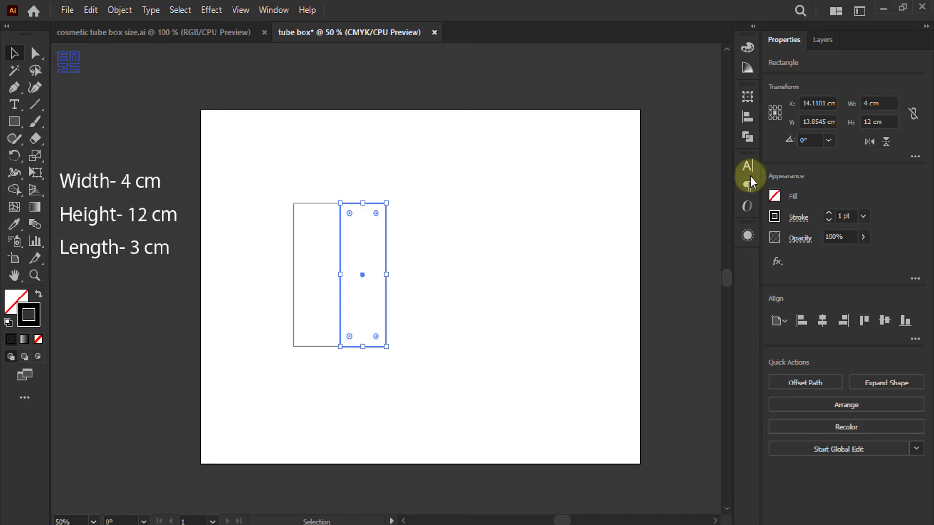
- Resize the second panel to 3 cm wide, anchored at its left-middle point
left_click(747, 99)
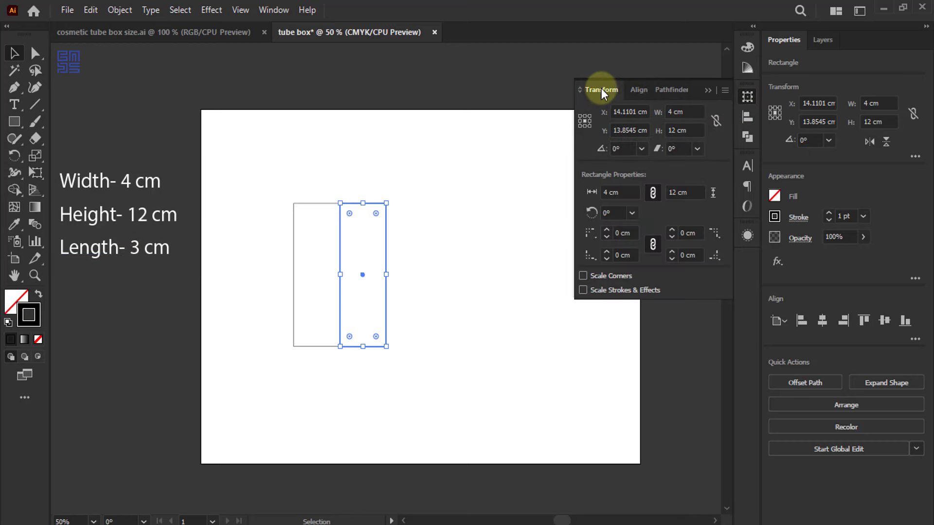
left_click(274, 10)
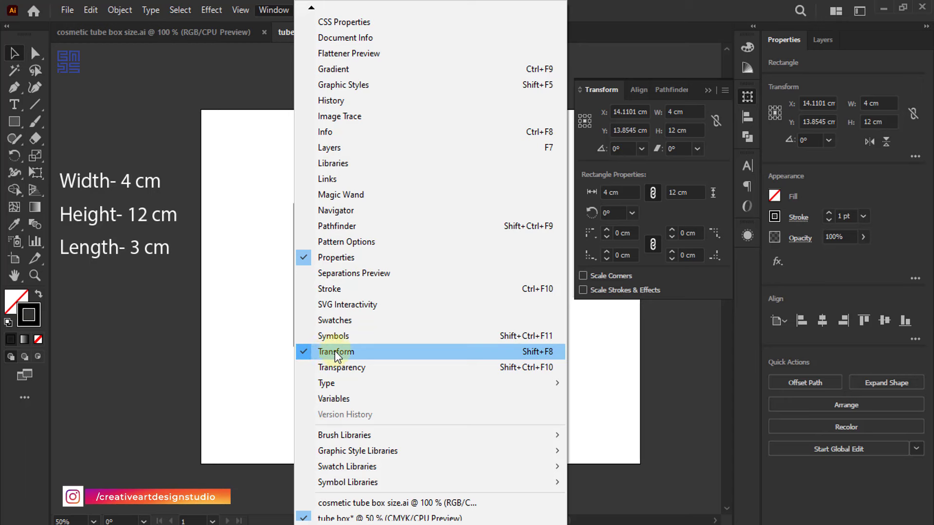
left_click(640, 12)
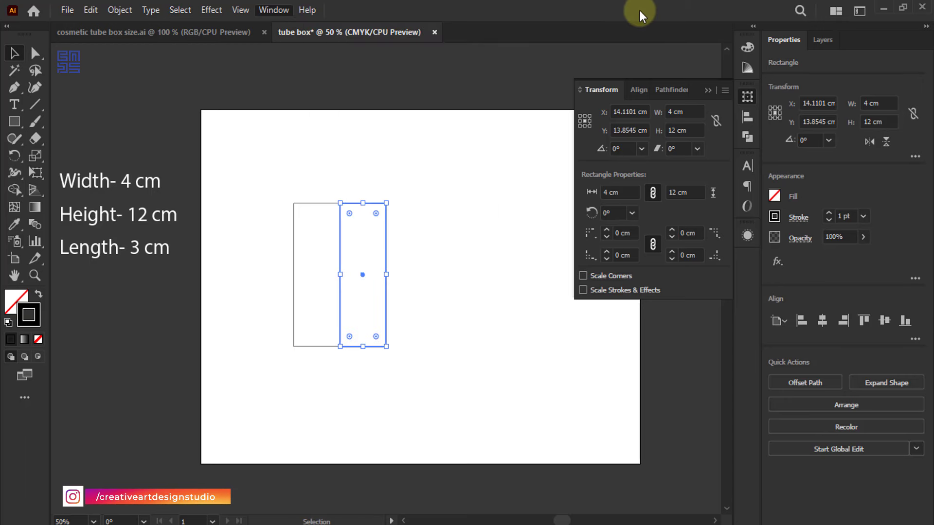
left_click(580, 121)
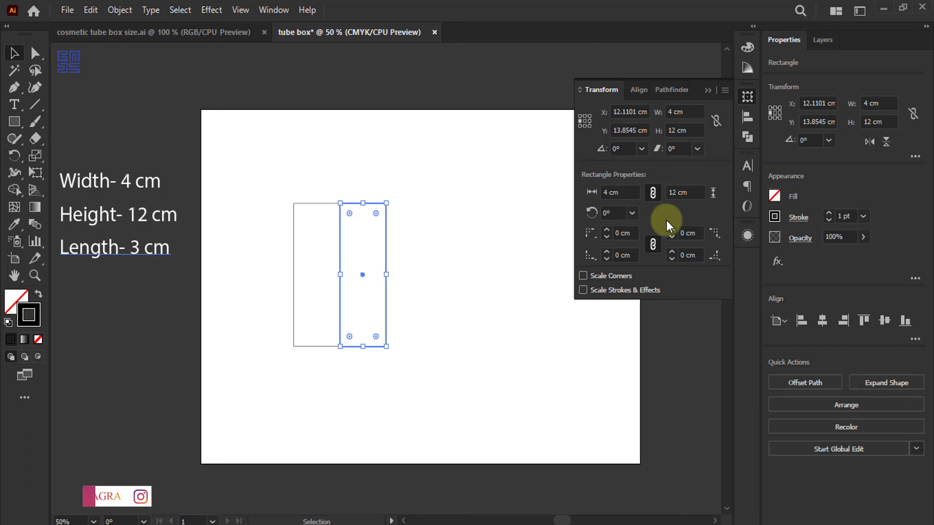
double_click(672, 111)
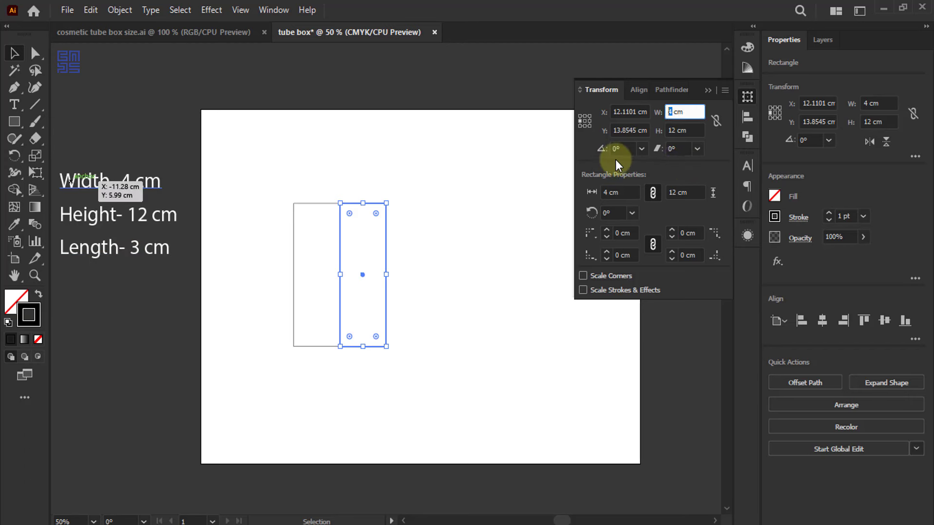
type("3")
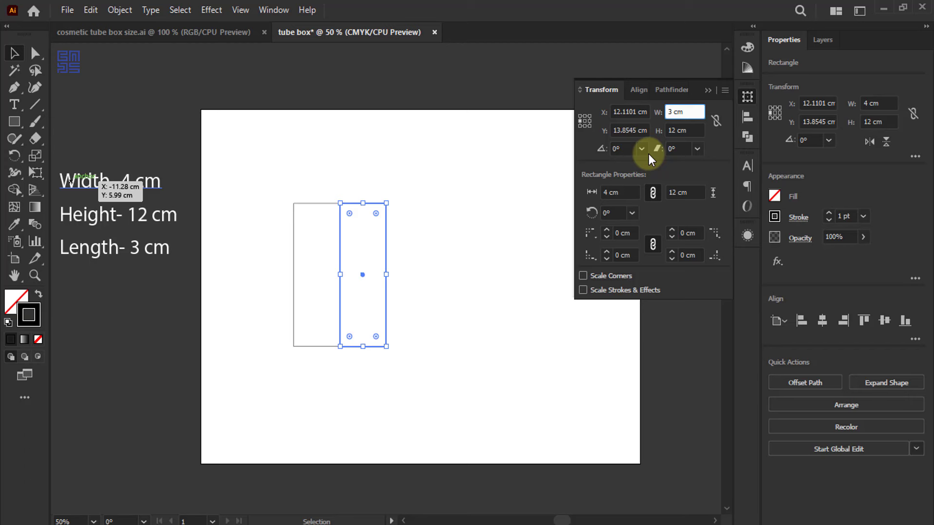
key("Return")
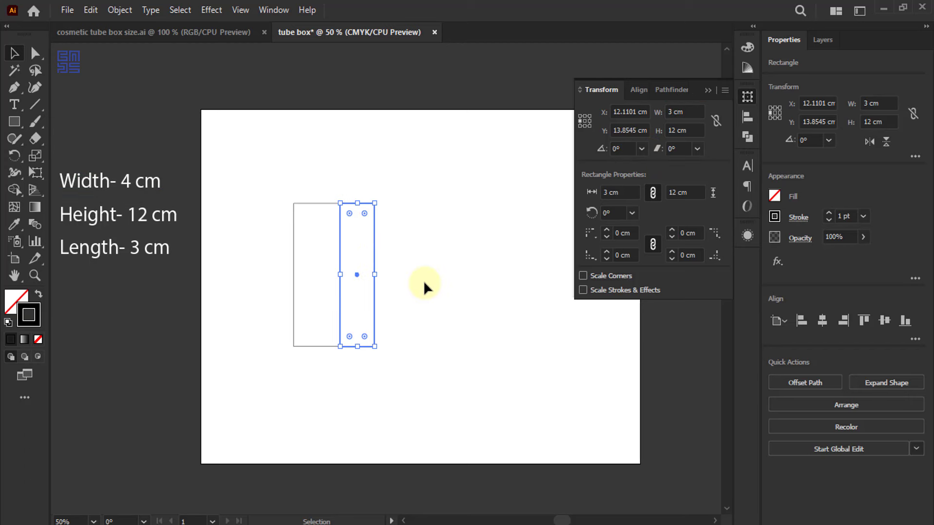
- Duplicate the 4 cm and 3 cm panel pair 7 cm to the right
mouse_move(285, 186)
left_mouse_down()
mouse_move(439, 224)
mouse_move(356, 225)
left_mouse_up()
key("ctrl+1")
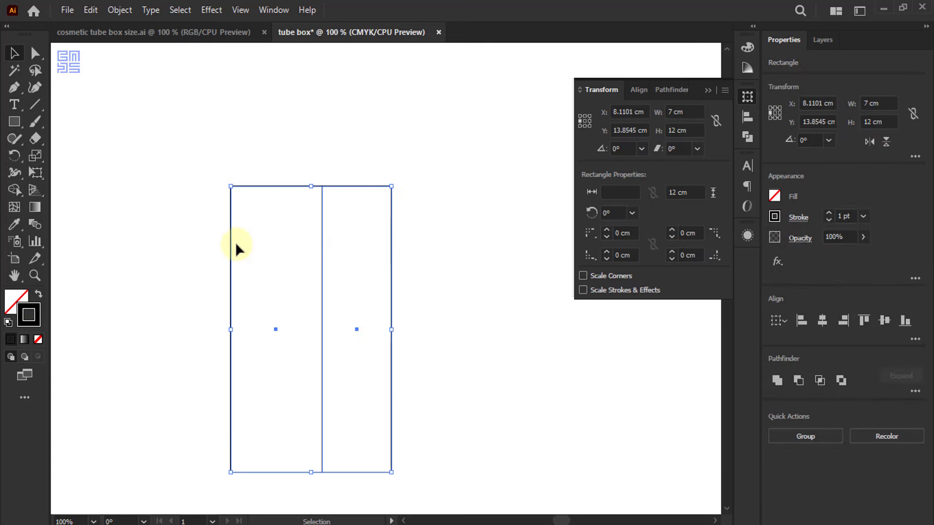
mouse_move(229, 250)
left_mouse_down()
mouse_move(400, 263)
mouse_move(389, 262)
left_mouse_up()
scroll(288, 229, "down", 2)
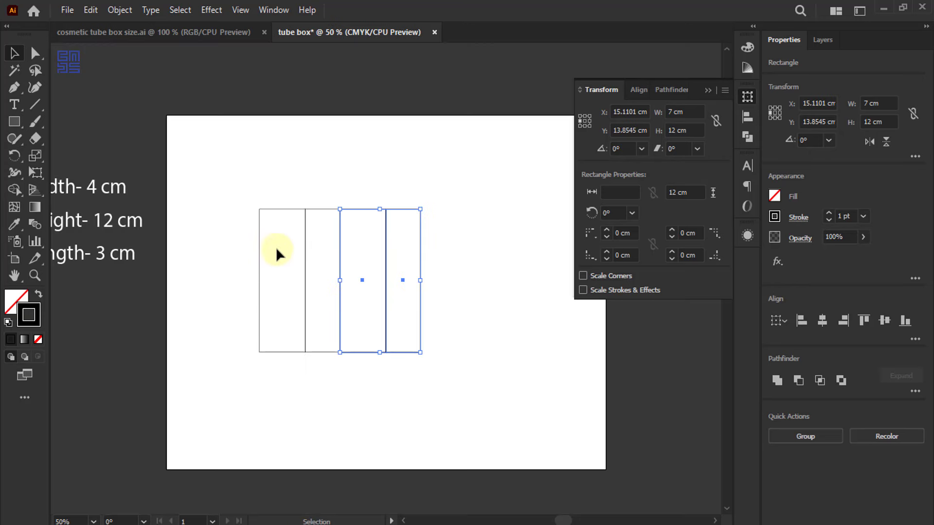
left_click(281, 239)
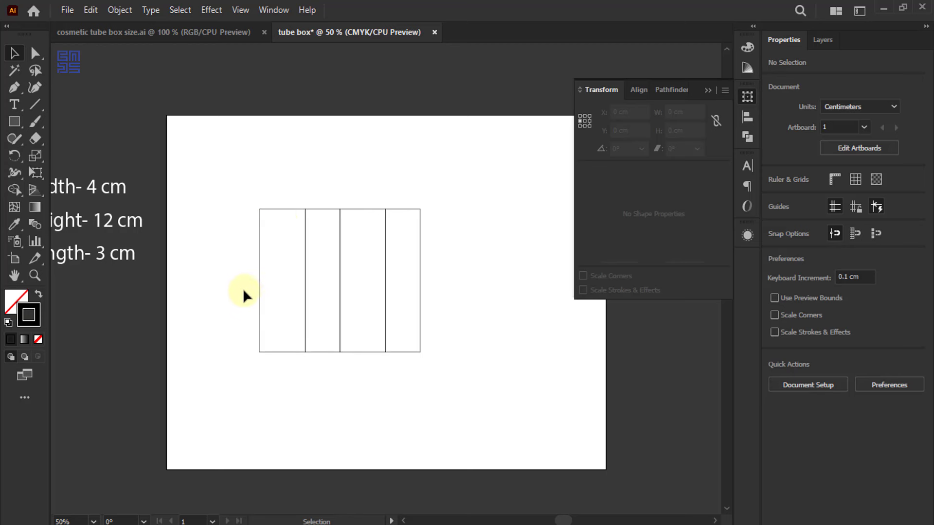
scroll(234, 259, "up", 1)
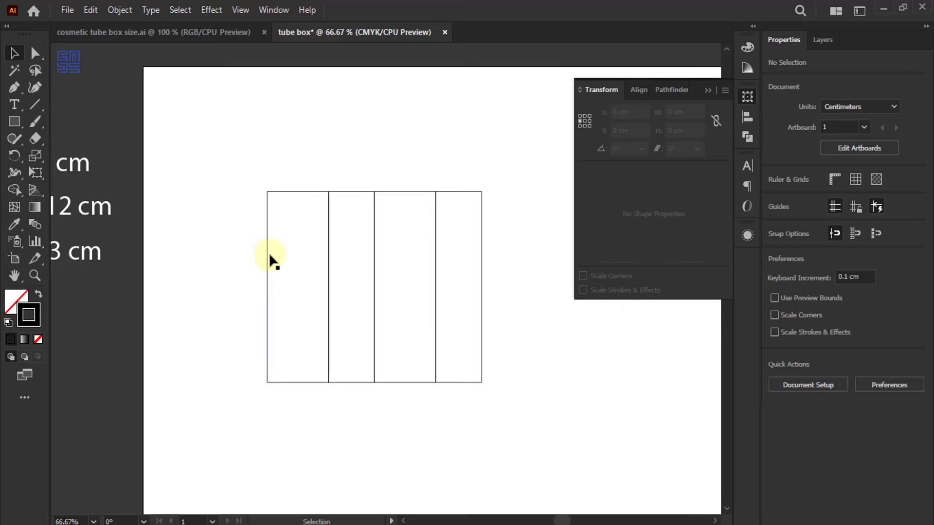
- Copy the first panel to its left and narrow it to a 1 cm glue flap
mouse_move(269, 254)
left_mouse_down()
mouse_move(198, 252)
mouse_move(207, 253)
left_mouse_up()
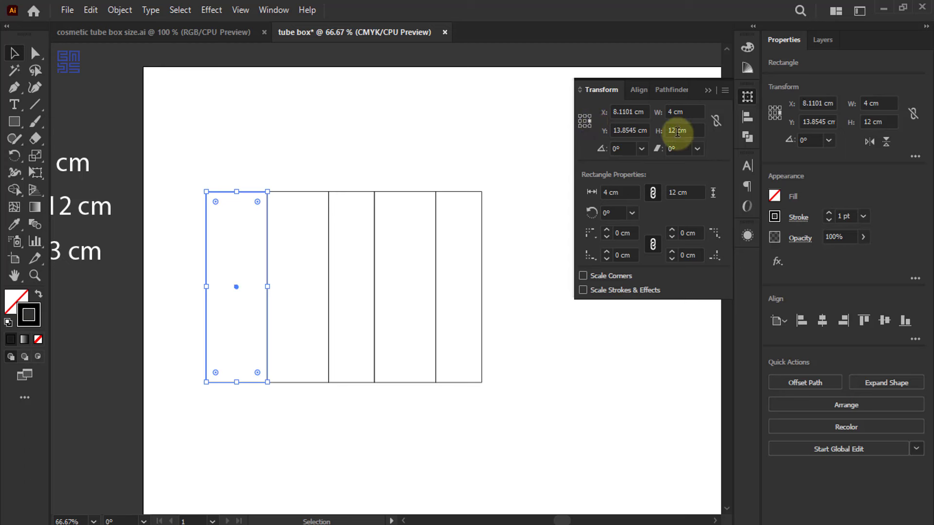
double_click(671, 111)
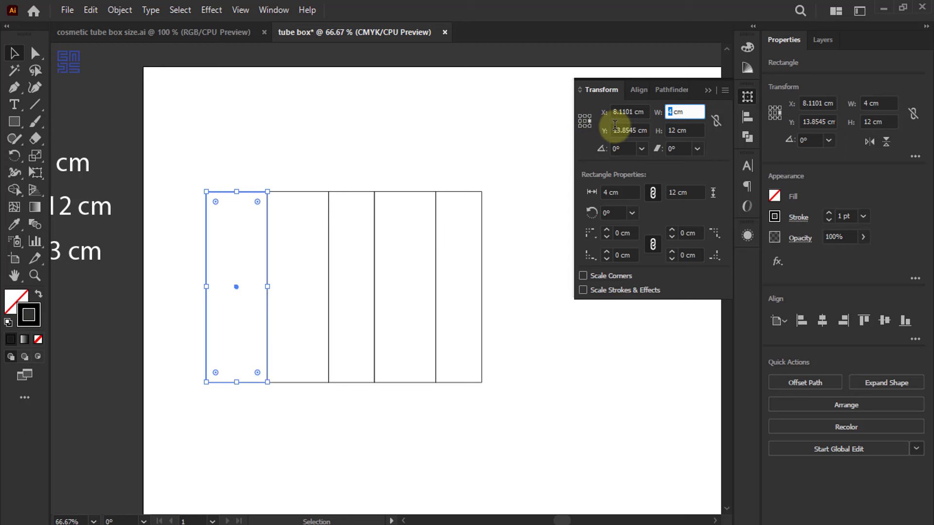
type("1")
key("Return")
left_click(241, 270)
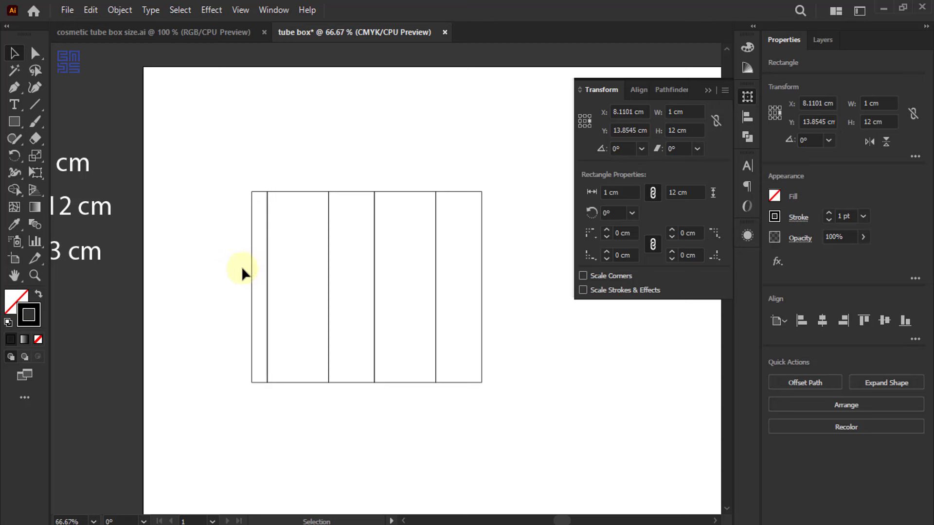
scroll(250, 191, "up", 4)
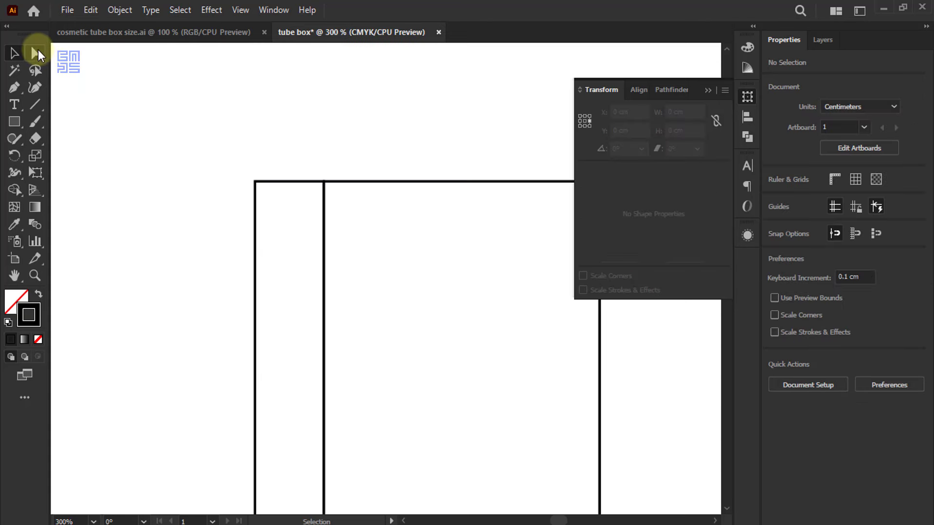
left_click(36, 54)
- Lower the glue flap's top-left anchor two nudges to slant its top
left_click_drag(282, 168, 250, 191)
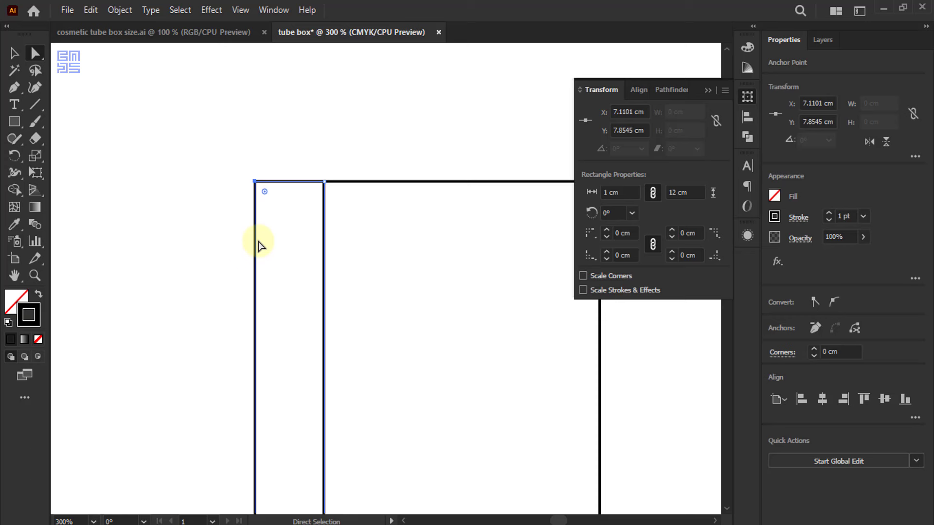
key("Down")
key("Down")
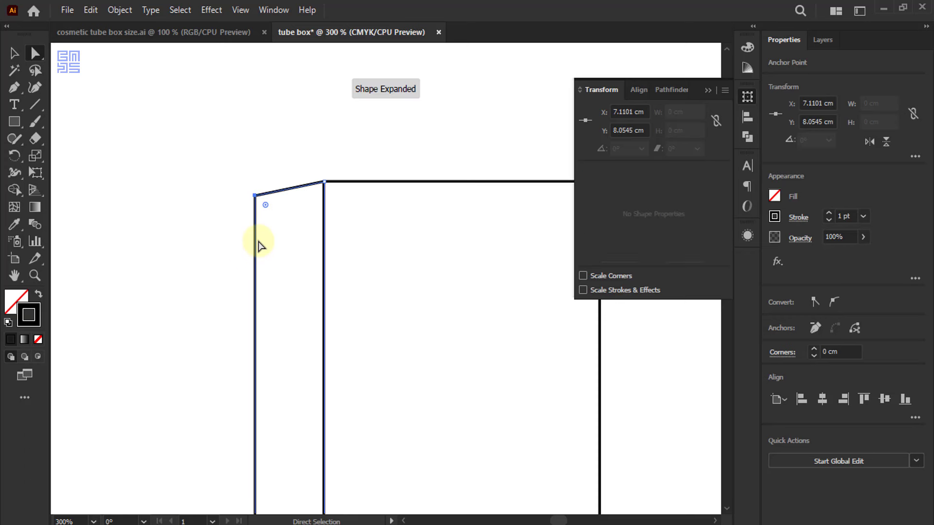
key("Down")
key("Down")
key("Down")
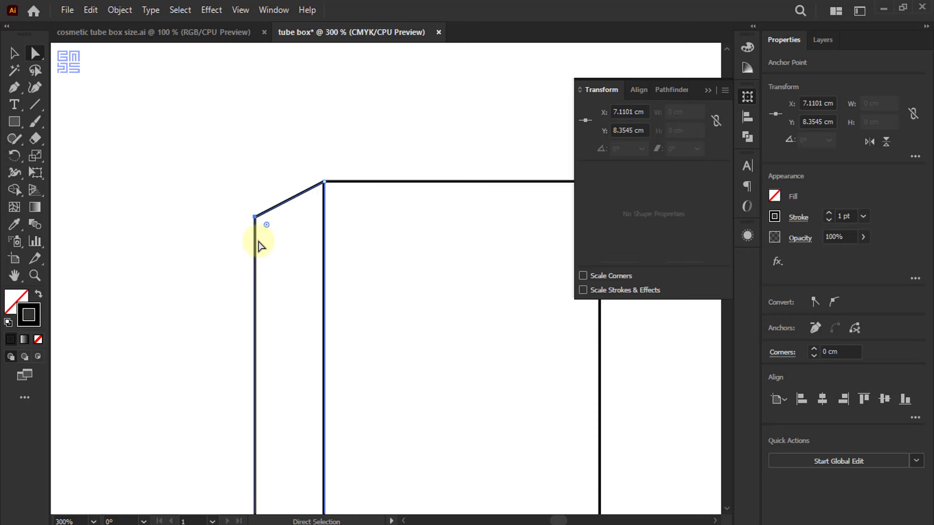
scroll(273, 179, "down", 2)
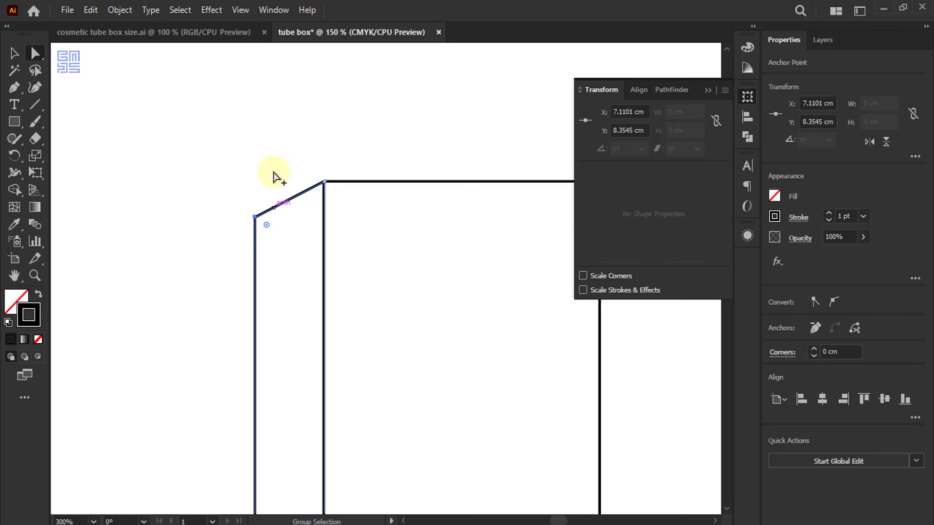
scroll(273, 200, "down", 1)
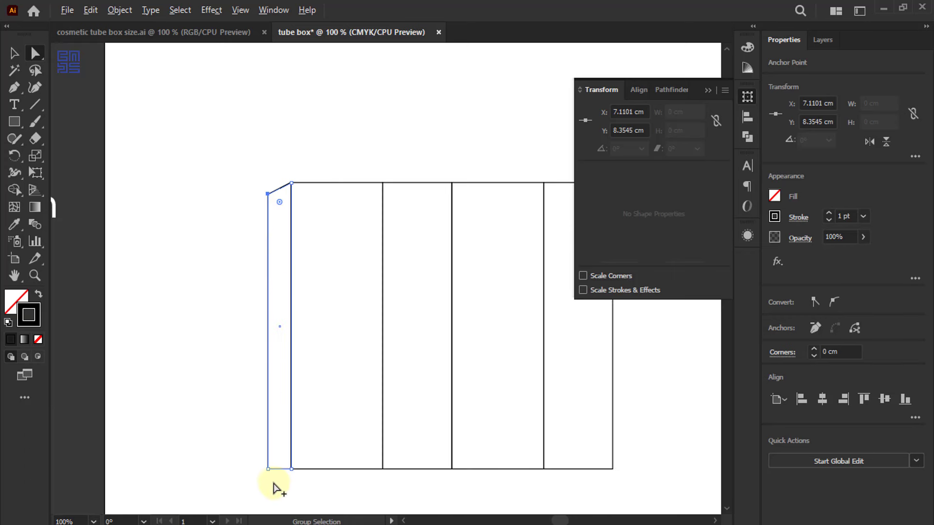
scroll(267, 484, "up", 2)
- Raise the glue flap's bottom-left anchor two nudges to taper its bottom
left_click(263, 455)
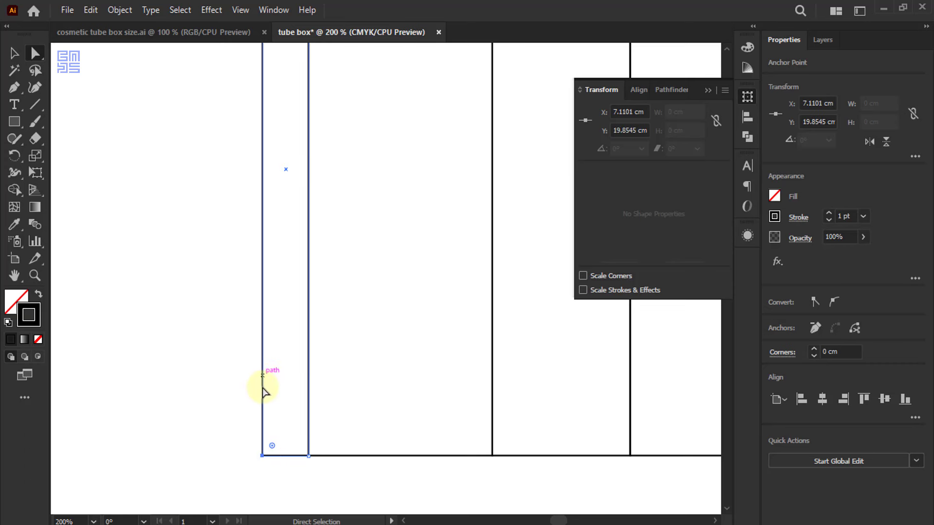
key("Up")
key("Up")
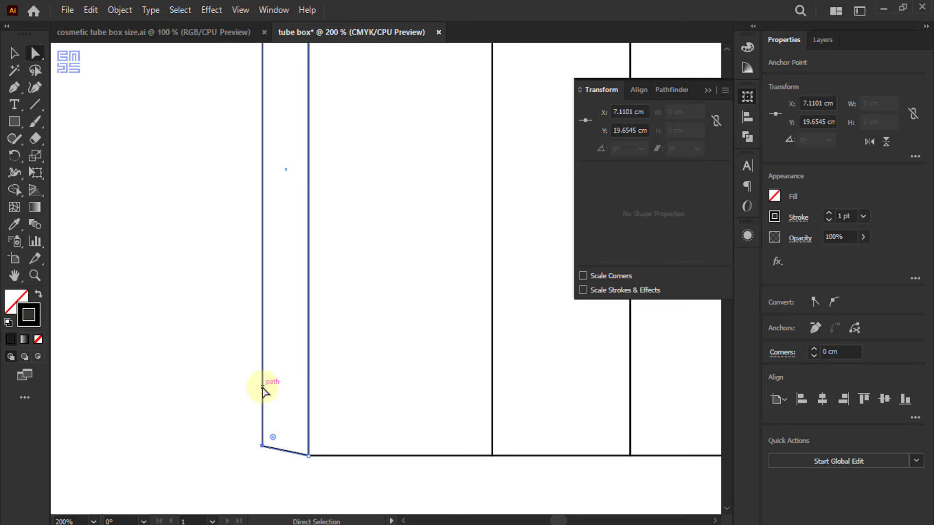
key("Up")
key("Up")
key("Up")
scroll(174, 408, "down", 1)
scroll(174, 408, "down", 2)
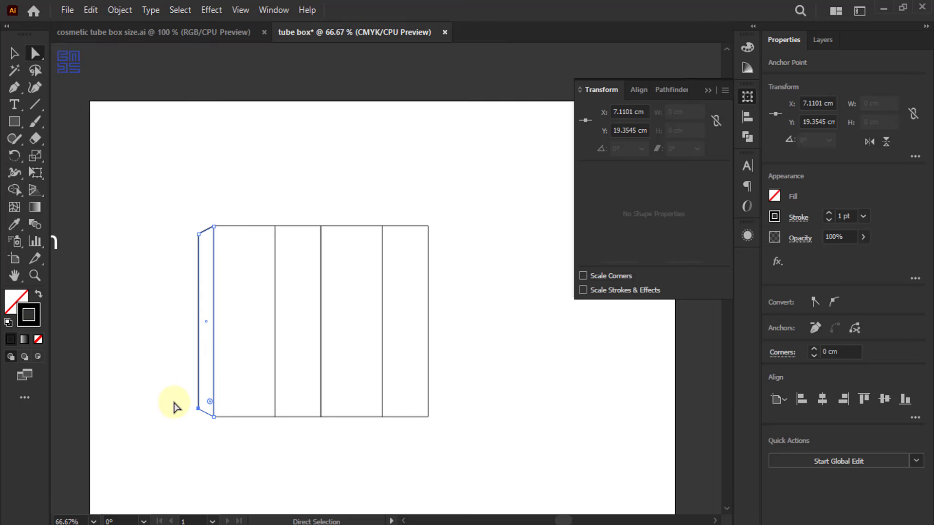
key("v")
left_click(268, 171)
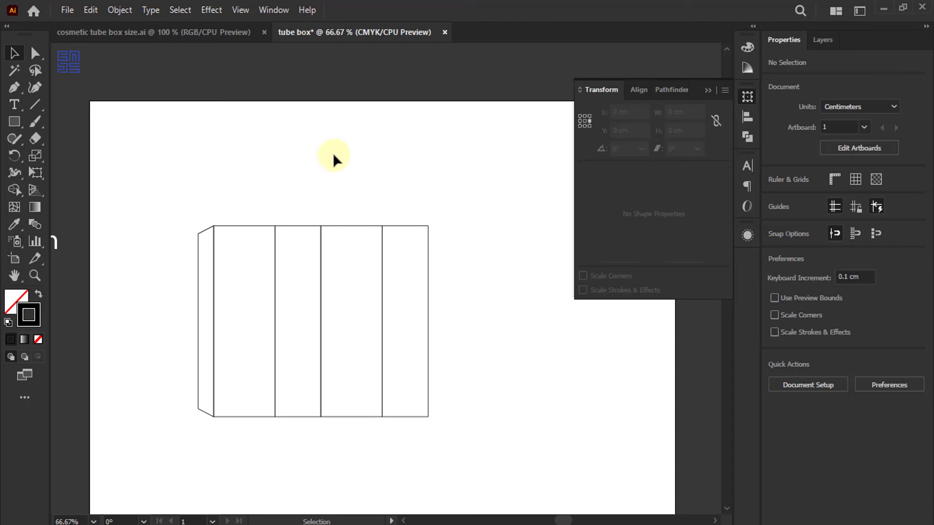
- Copy the four panels above the box and set their height to 3 cm, bottom-anchored
left_click_drag(478, 208, 256, 274)
mouse_move(366, 416)
left_mouse_down()
mouse_move(370, 195)
mouse_move(372, 231)
left_mouse_up()
scroll(344, 308, "up", 2)
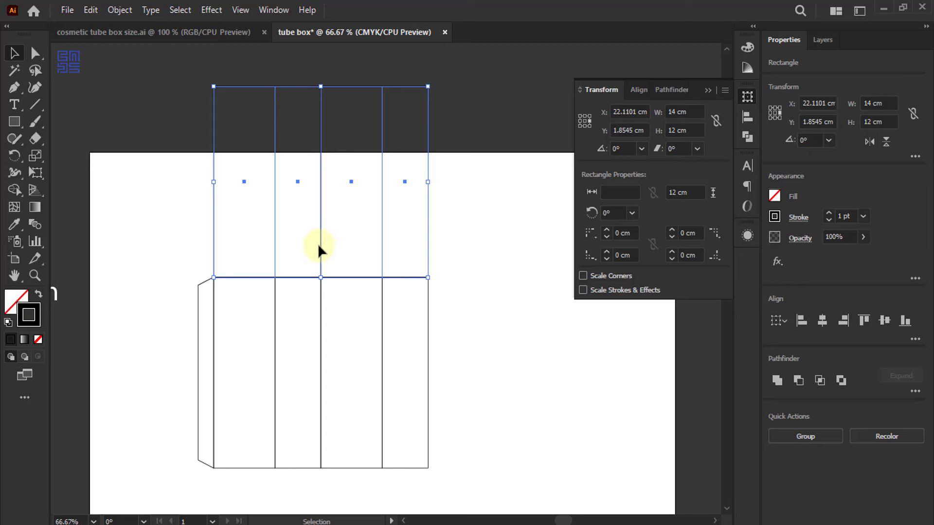
scroll(325, 238, "down", 1)
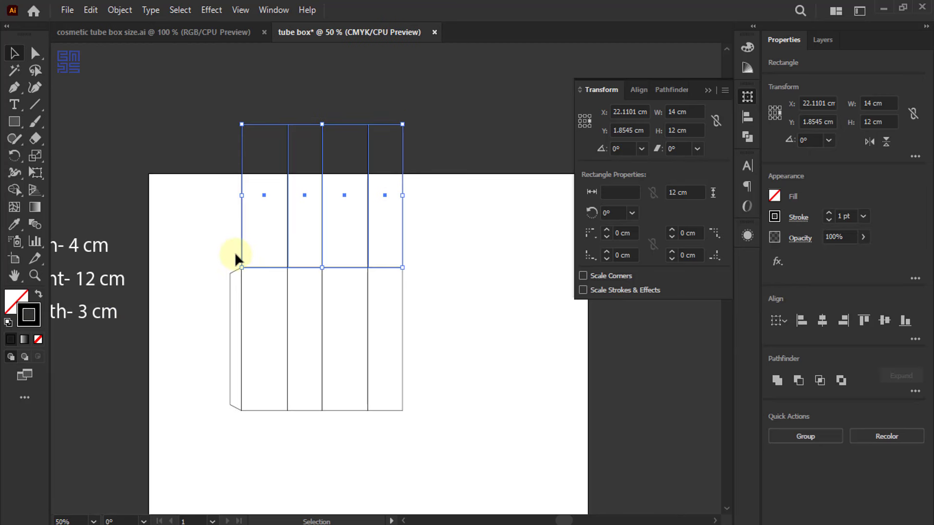
scroll(176, 276, "down", 2)
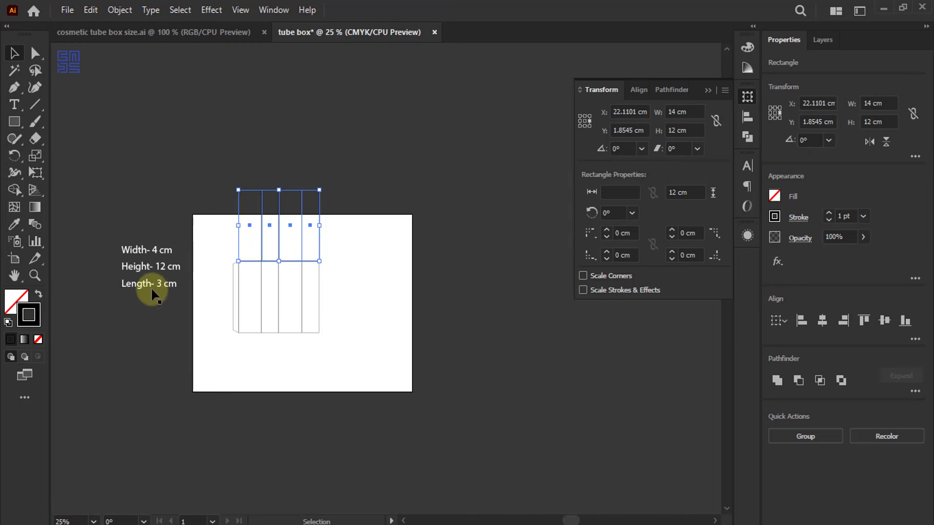
scroll(167, 287, "up", 2)
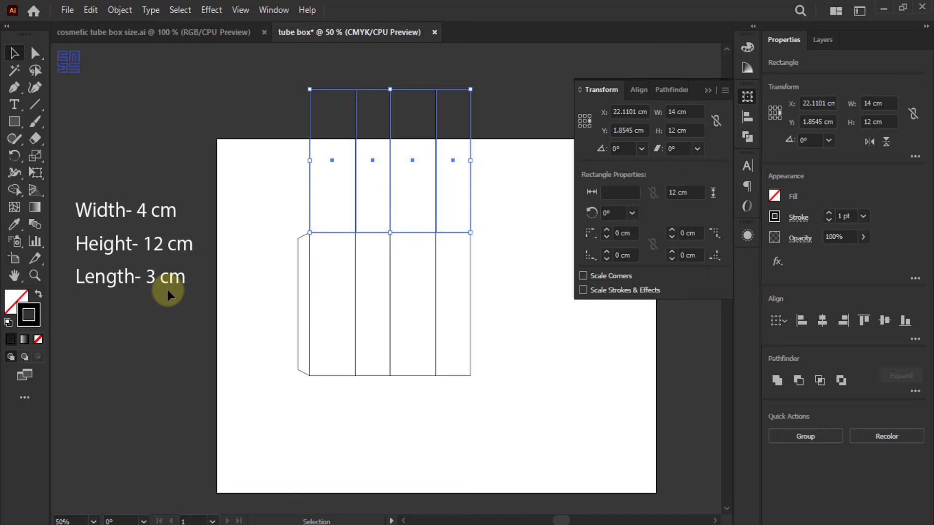
left_click(586, 126)
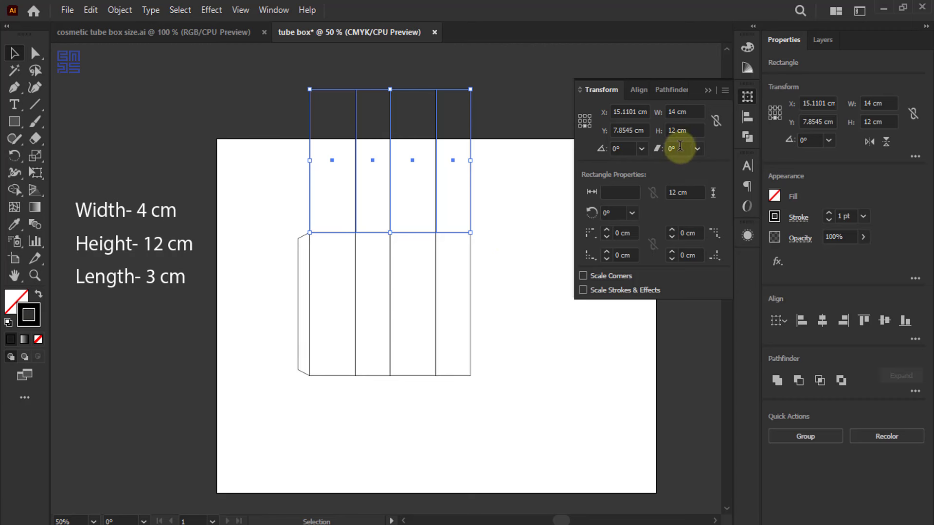
left_click(675, 130)
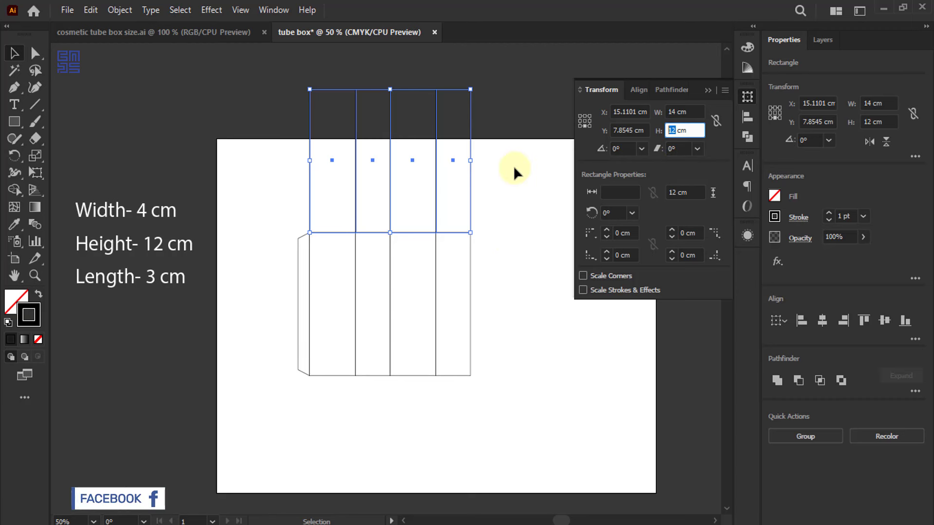
type("3")
key("Return")
- Copy the 3 cm flap row below the panels
left_click(321, 222)
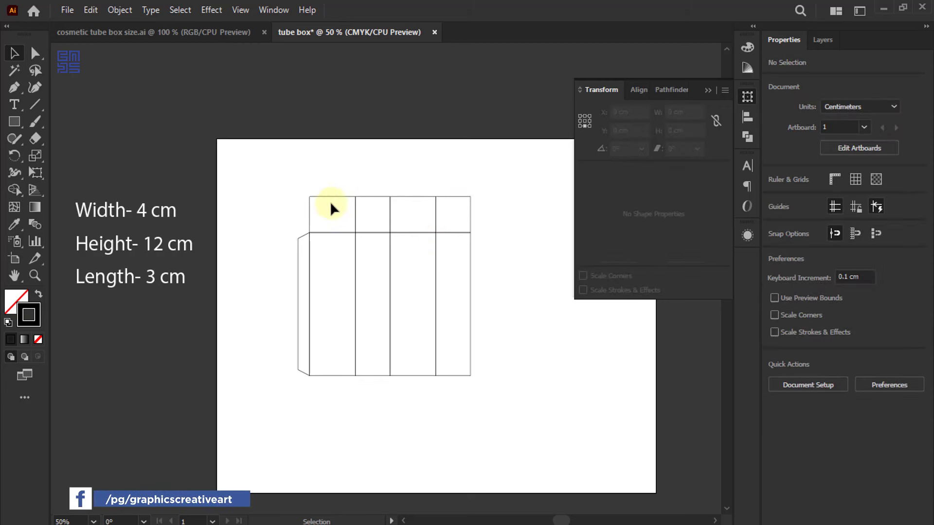
left_click_drag(292, 182, 506, 209)
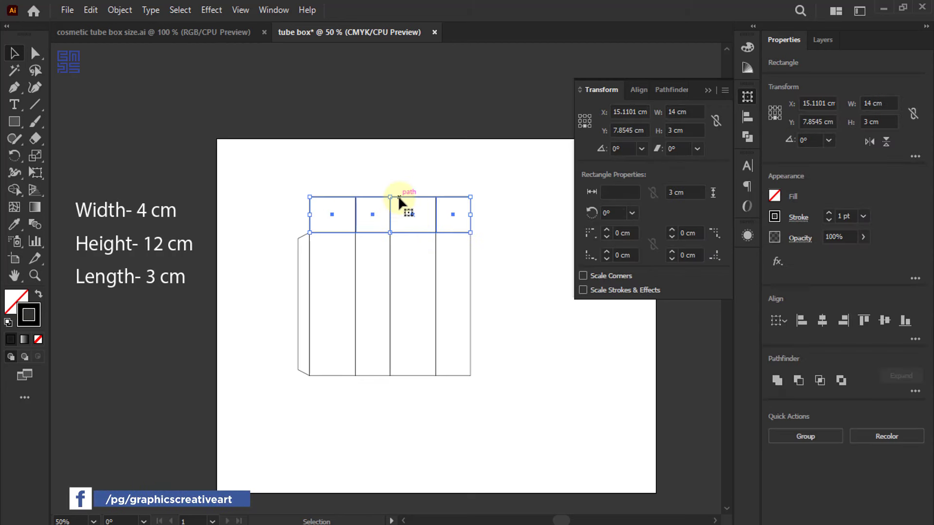
left_click_drag(398, 197, 391, 377)
left_click(384, 425)
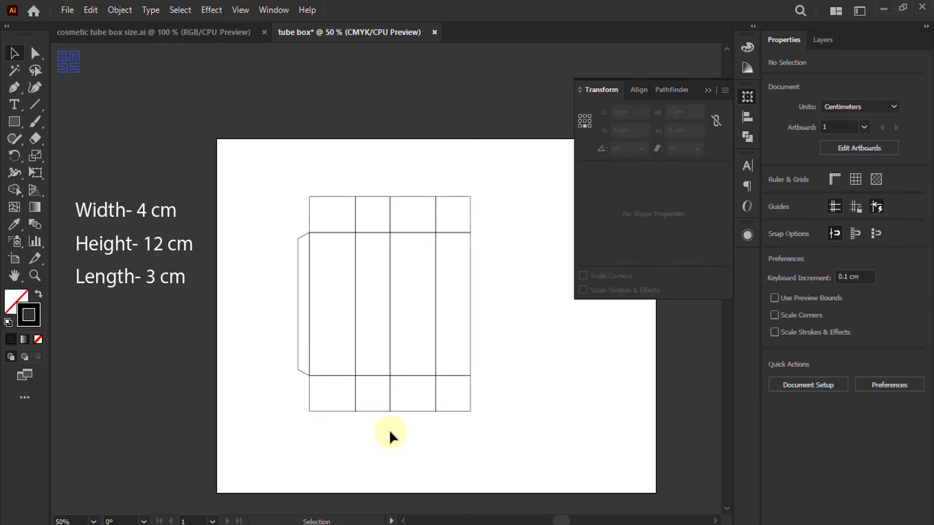
- Close the floating Transform panel and select the bottom-left 4 x 3 cm flap rectangle
scroll(389, 430, "up", 2)
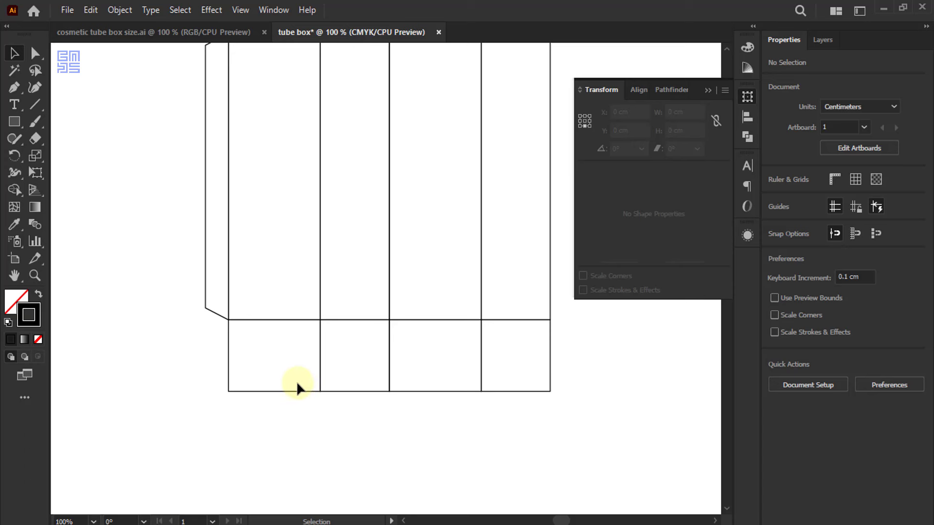
scroll(281, 404, "up", 3)
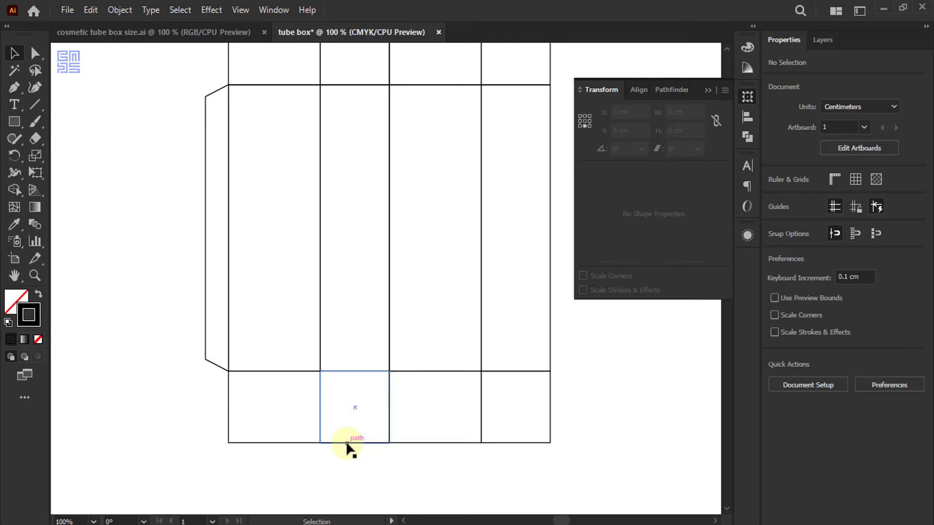
scroll(346, 443, "up", 2)
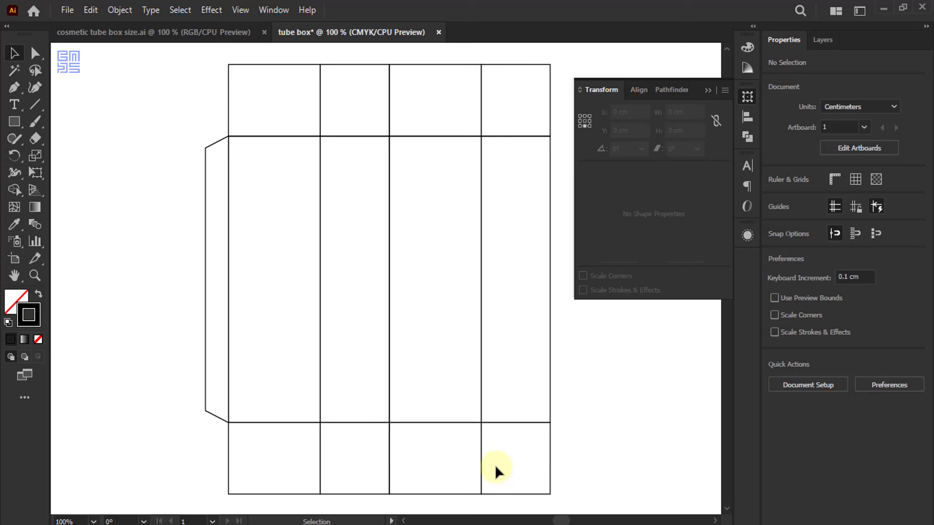
left_click(709, 91)
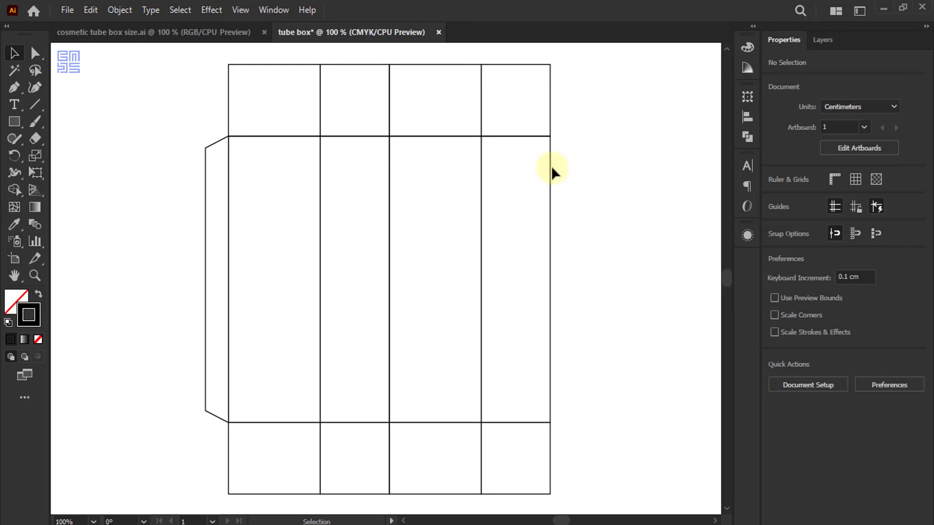
scroll(484, 150, "down", 3)
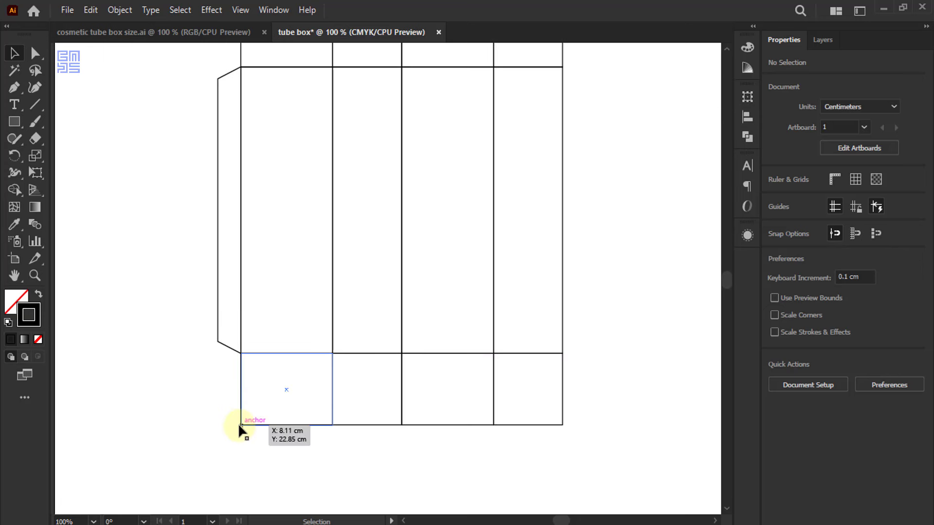
scroll(237, 423, "up", 2)
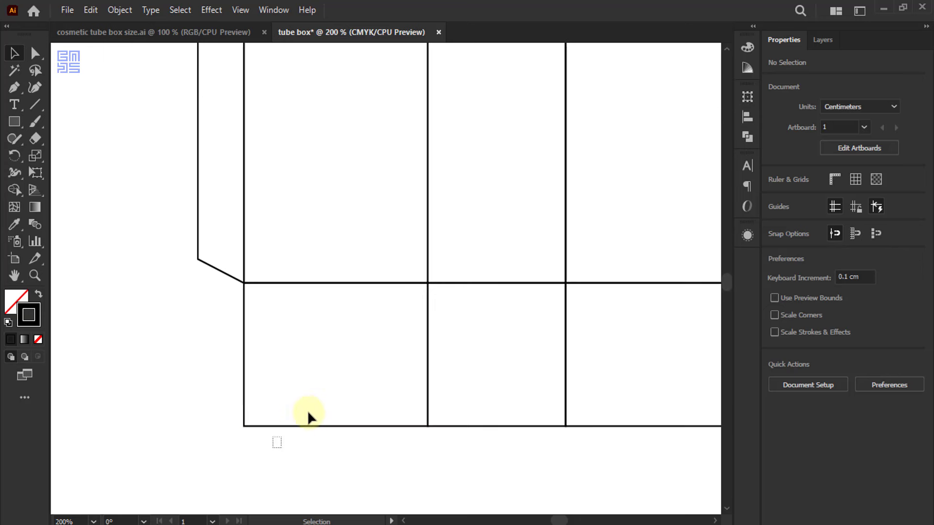
left_click_drag(271, 397, 311, 447)
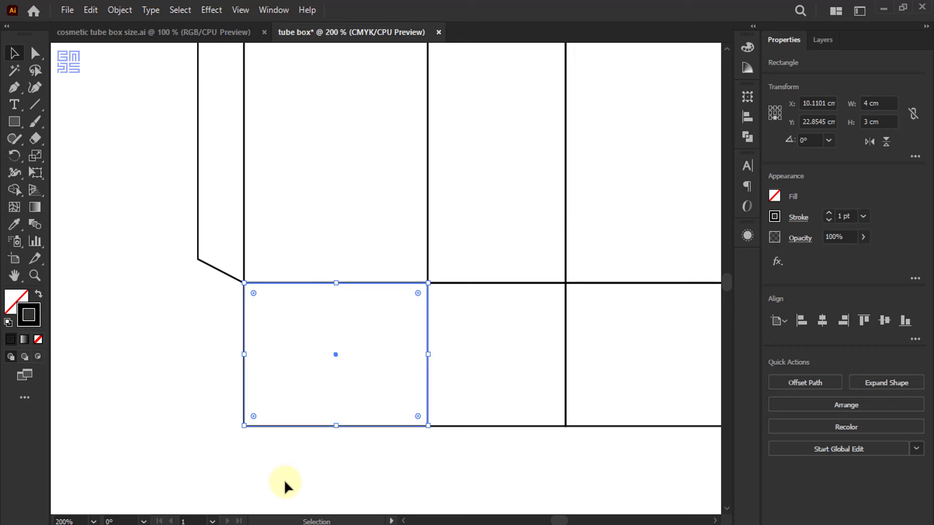
- Duplicate the bottom-left flap and resize the copy to a 2 x 1.5 cm tab
key("a")
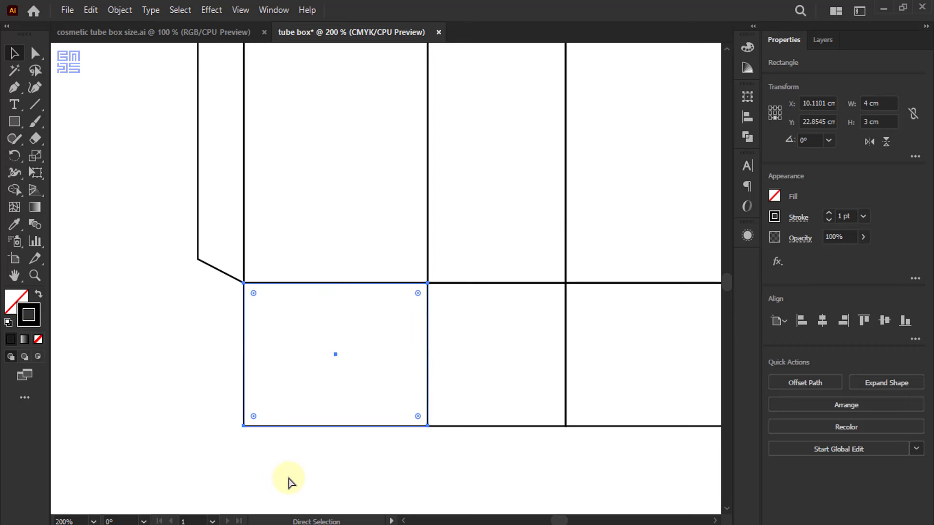
key("v")
left_click_drag(357, 426, 275, 443)
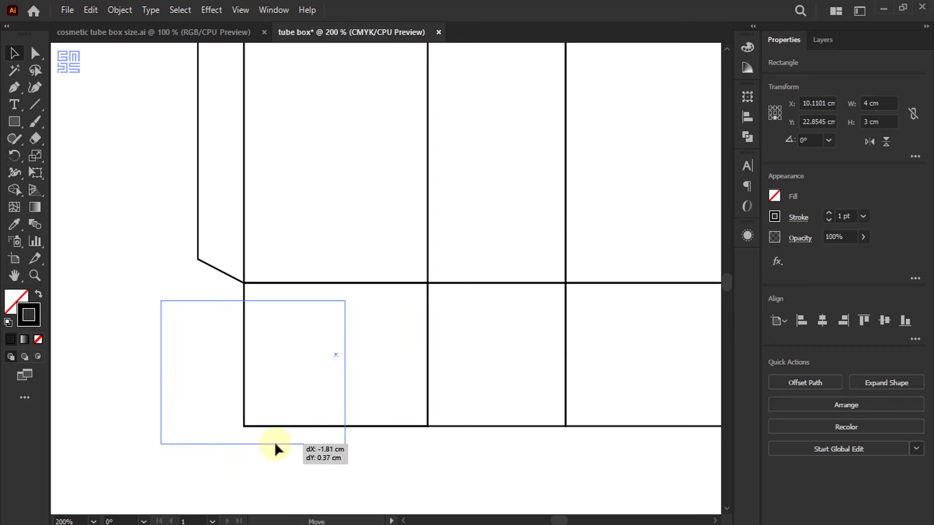
key("v")
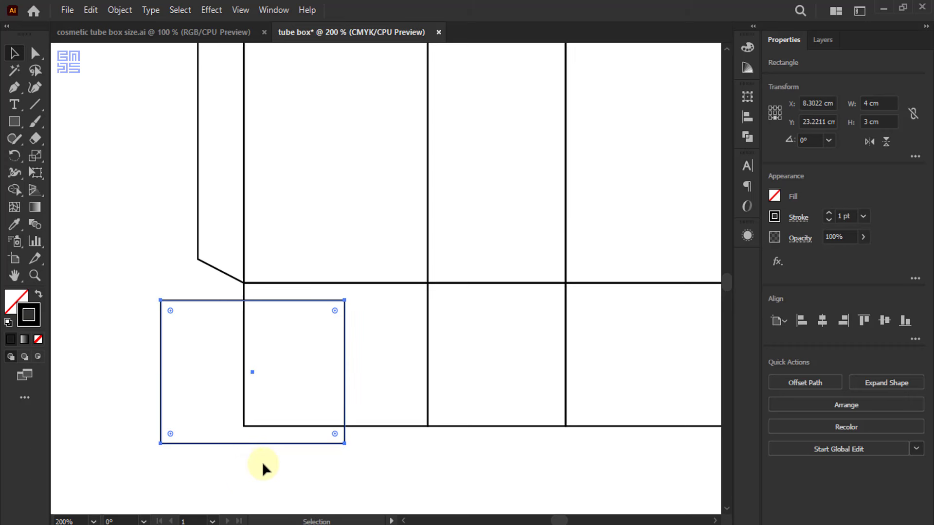
left_click_drag(245, 355, 328, 338)
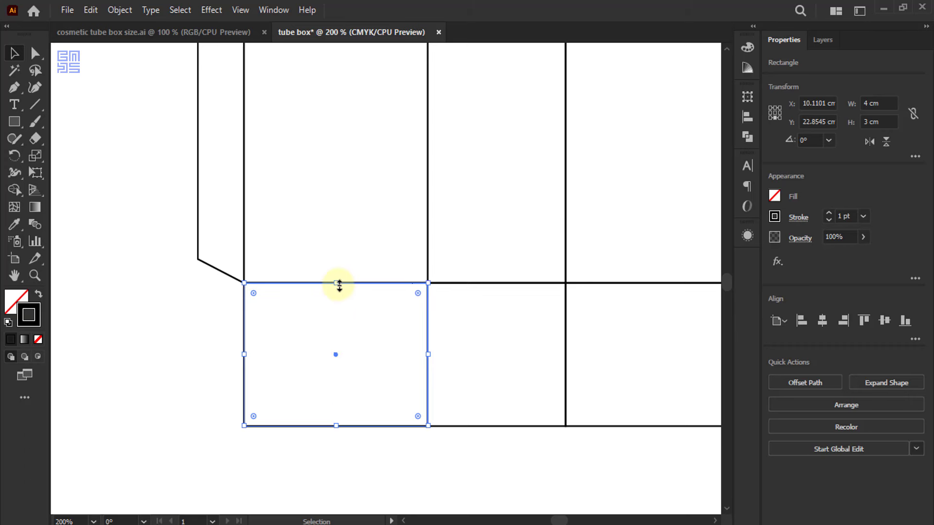
left_click_drag(336, 283, 338, 355)
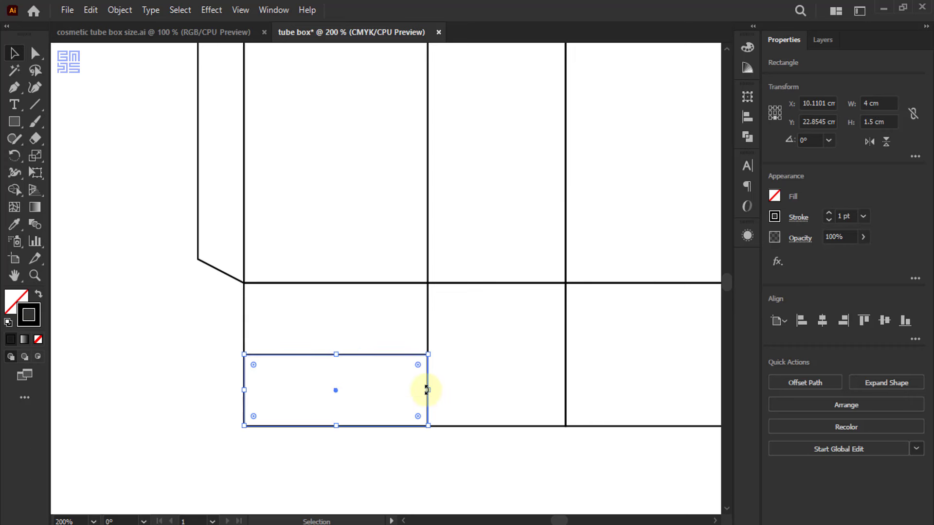
left_click_drag(427, 390, 336, 390)
- Horizontally centre the 2 x 1.5 cm tab on the bottom-left flap
left_click_drag(313, 453, 389, 422)
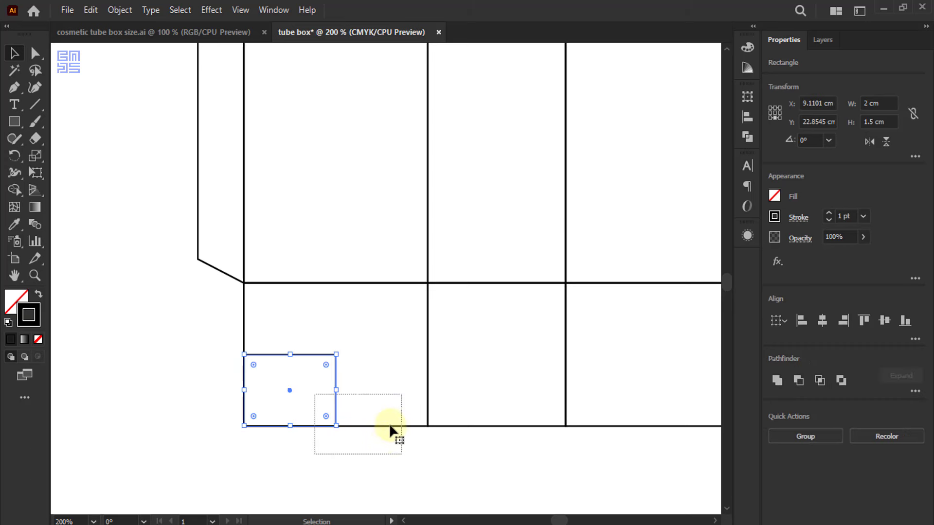
left_click(822, 320)
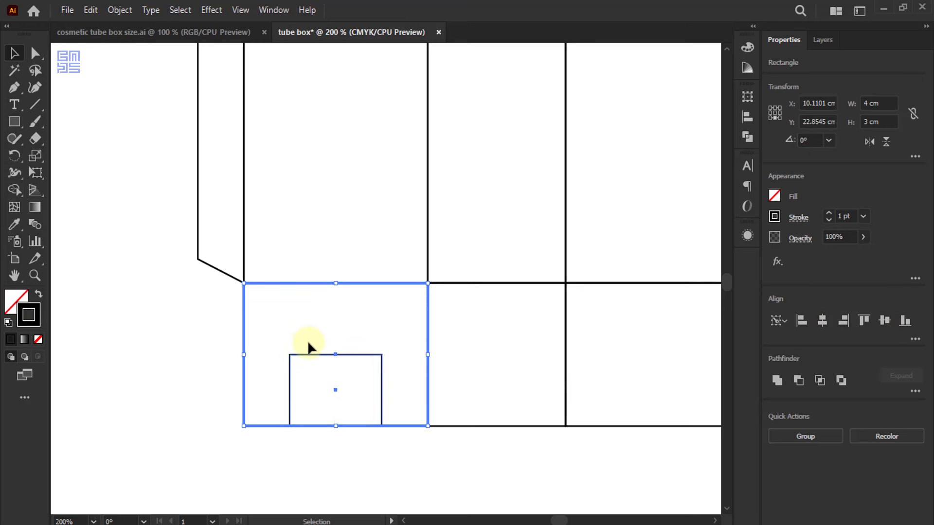
left_click(349, 463)
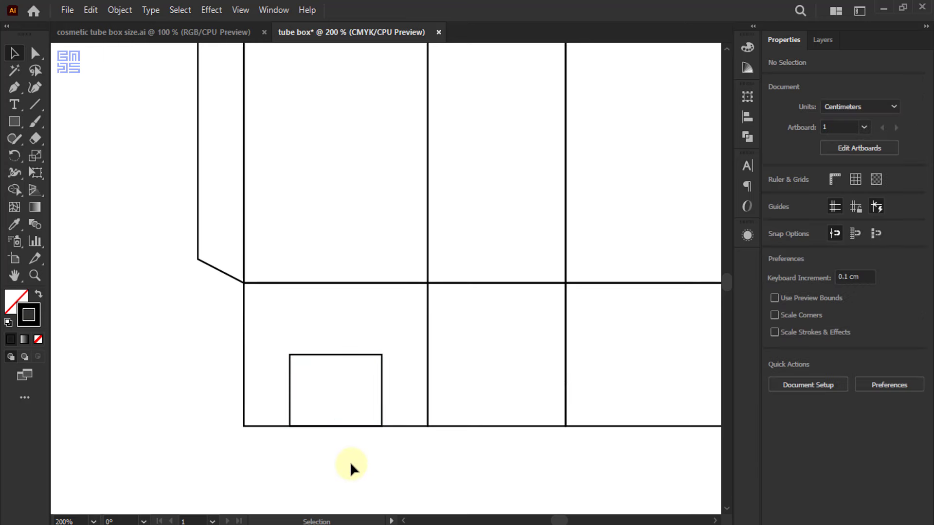
- Copy the small tab to the middle flap and centre it horizontally, using the flap as key object
scroll(252, 390, "down", 1, "alt")
mouse_move(323, 370)
left_mouse_down()
mouse_move(557, 358)
mouse_move(559, 367)
left_mouse_up()
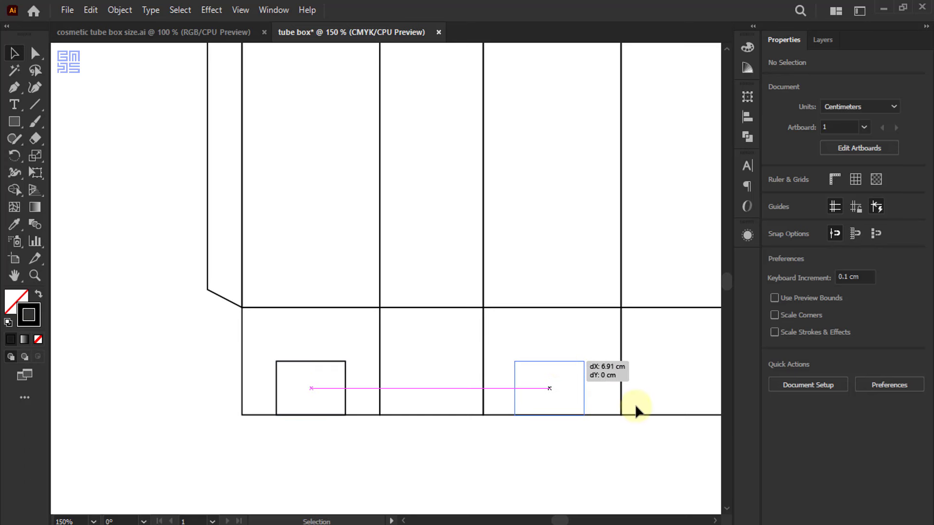
scroll(552, 440, "up", 2, "alt")
left_click_drag(498, 443, 554, 431)
left_click(554, 428)
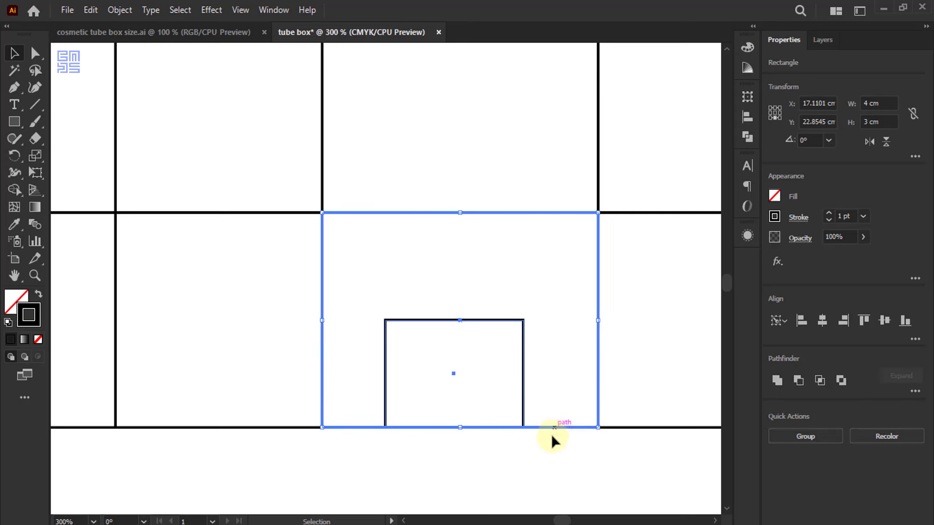
left_click(821, 320)
left_click(471, 471)
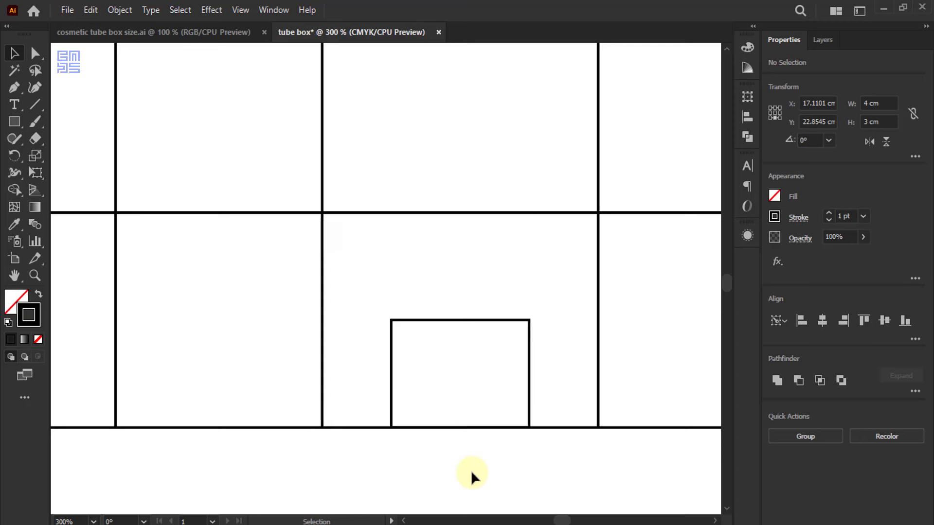
- Shorten the 4 cm wide rectangle to 1.5 cm tall, meeting the tab, and select both
scroll(476, 433, "down", 1, "alt")
scroll(511, 404, "up", 2, "alt")
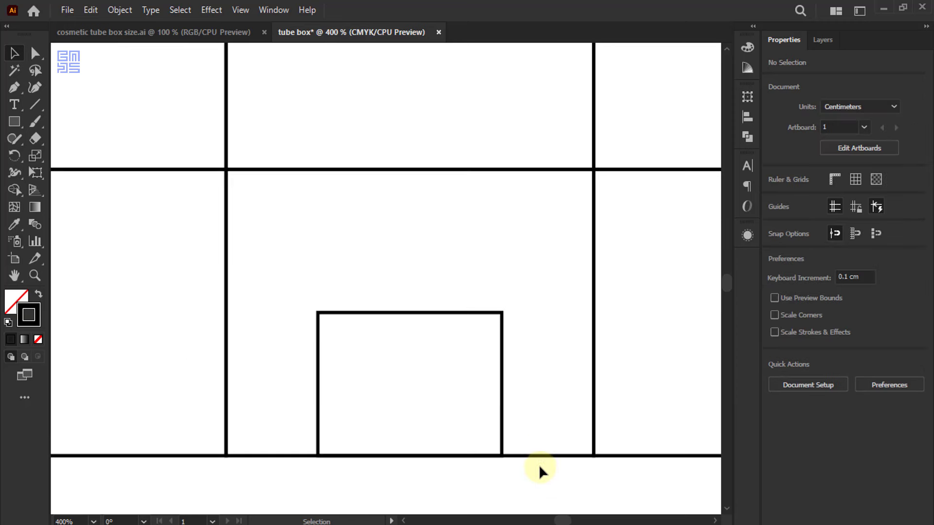
left_click_drag(538, 465, 554, 431)
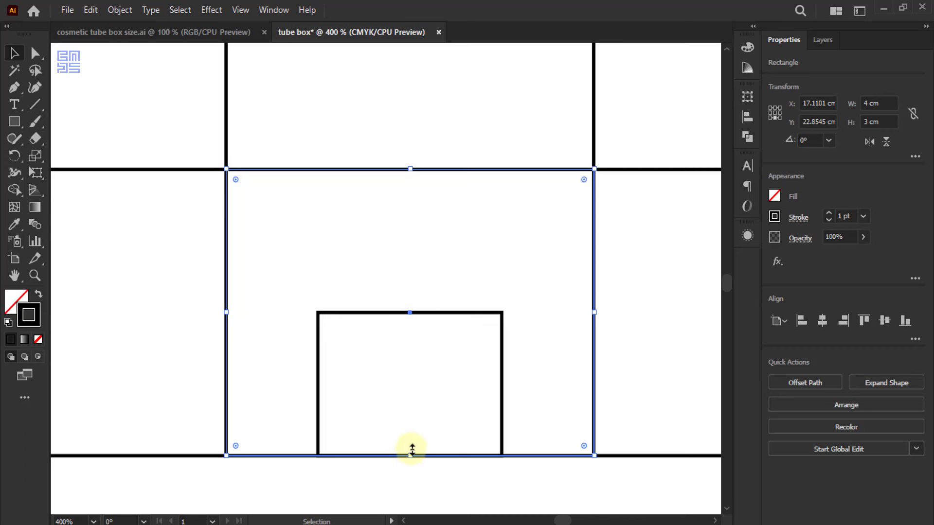
left_click_drag(411, 455, 412, 312)
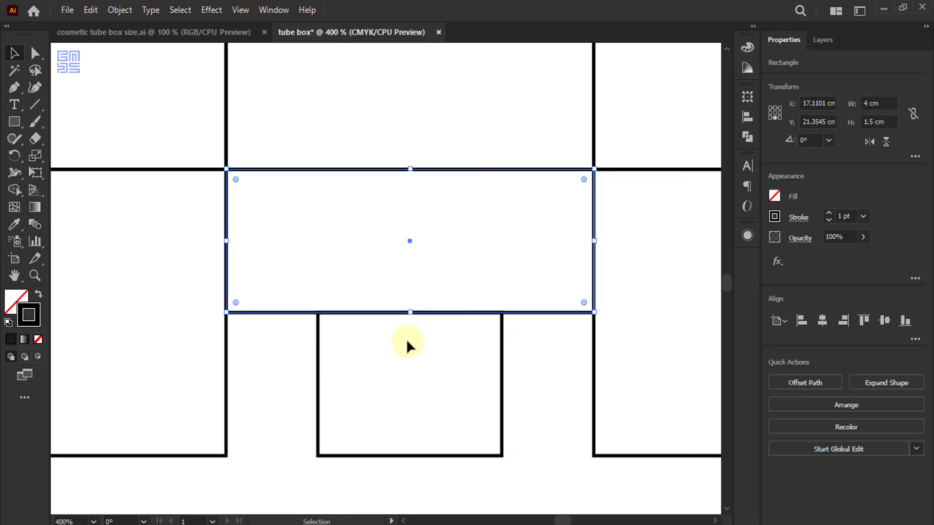
scroll(407, 340, "down", 1)
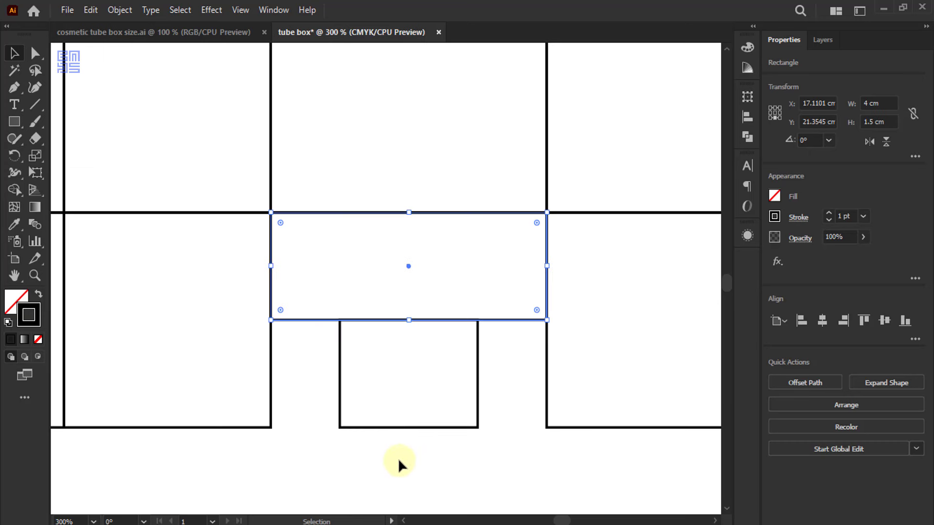
left_click_drag(402, 460, 434, 268)
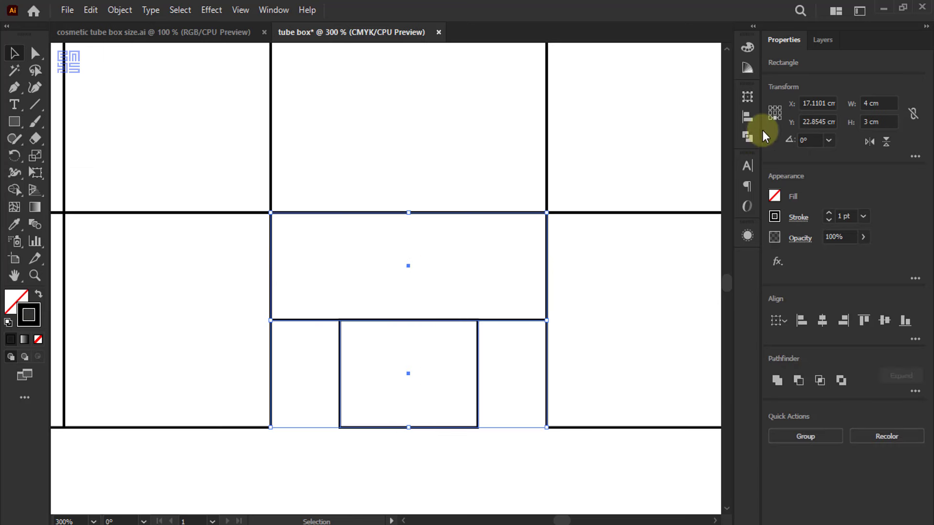
- Unite the middle flap rectangles and delete both inner corners to form a funnel-shaped tab
left_click(746, 136)
left_click(587, 129)
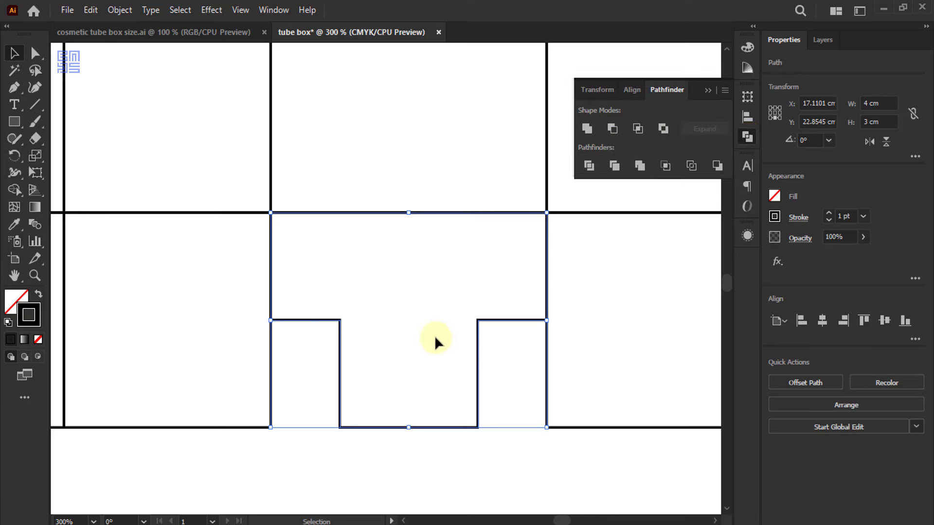
left_click(18, 89)
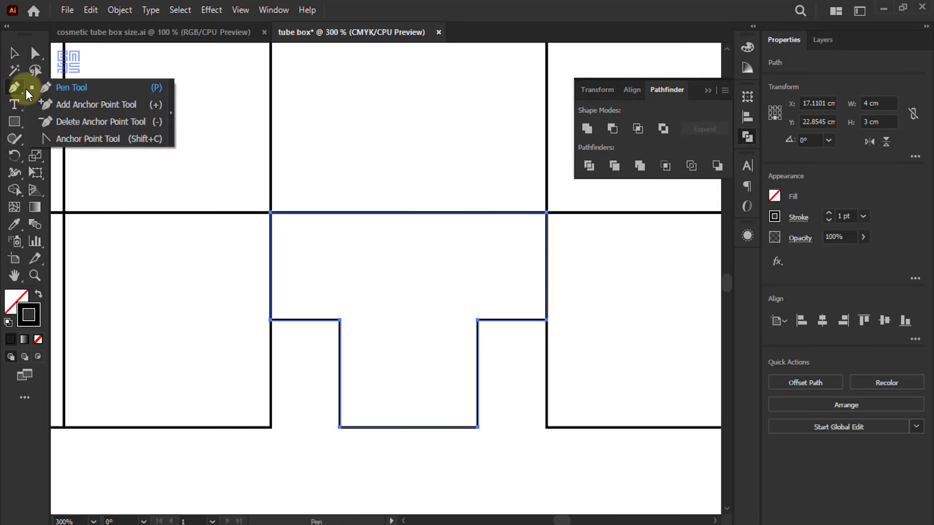
left_click(88, 121)
scroll(501, 370, "up", 2, "alt")
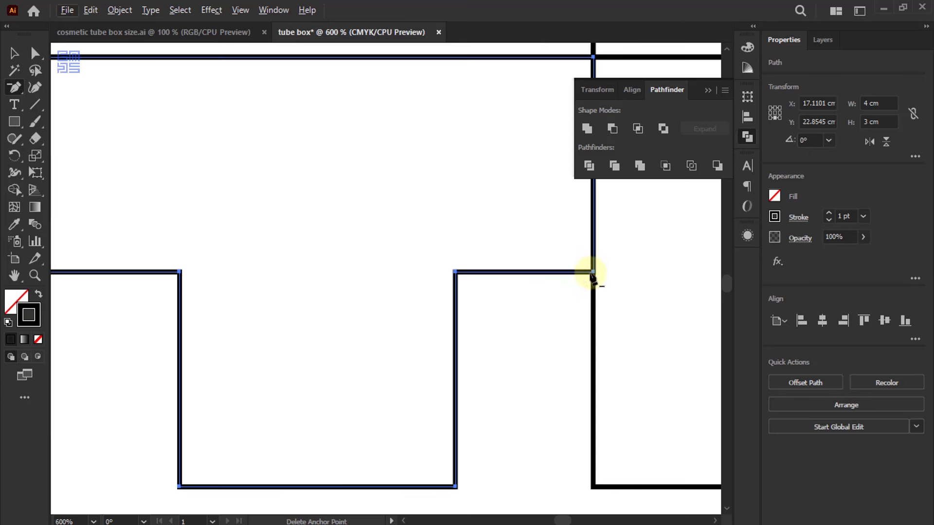
left_click(707, 91)
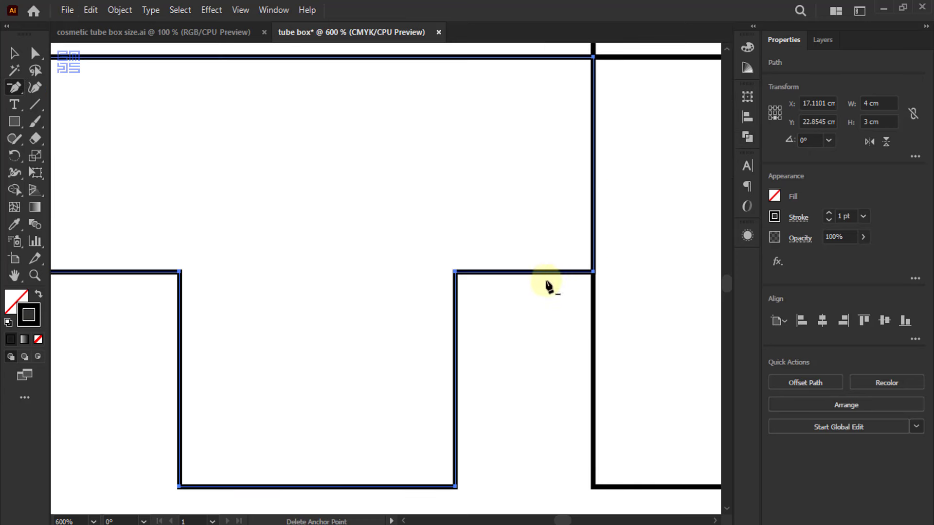
left_click(593, 271)
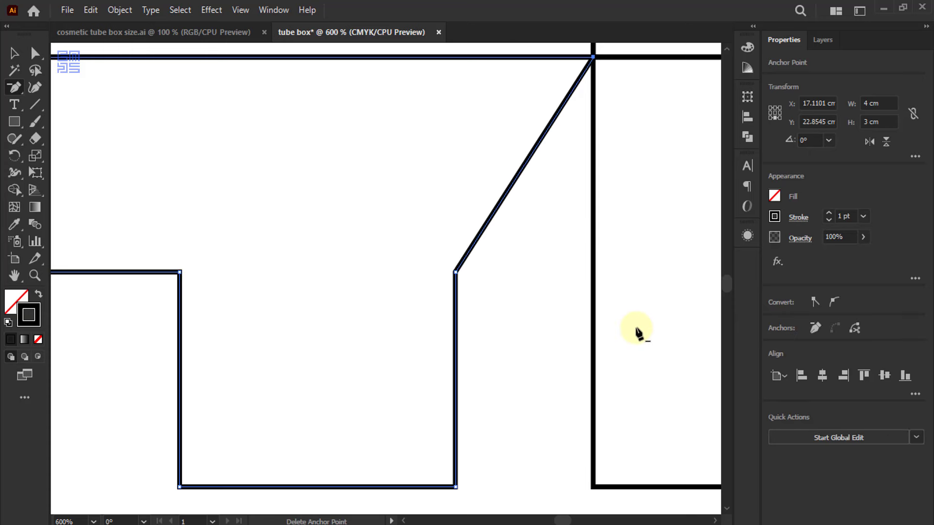
scroll(594, 267, "down", 2, "alt")
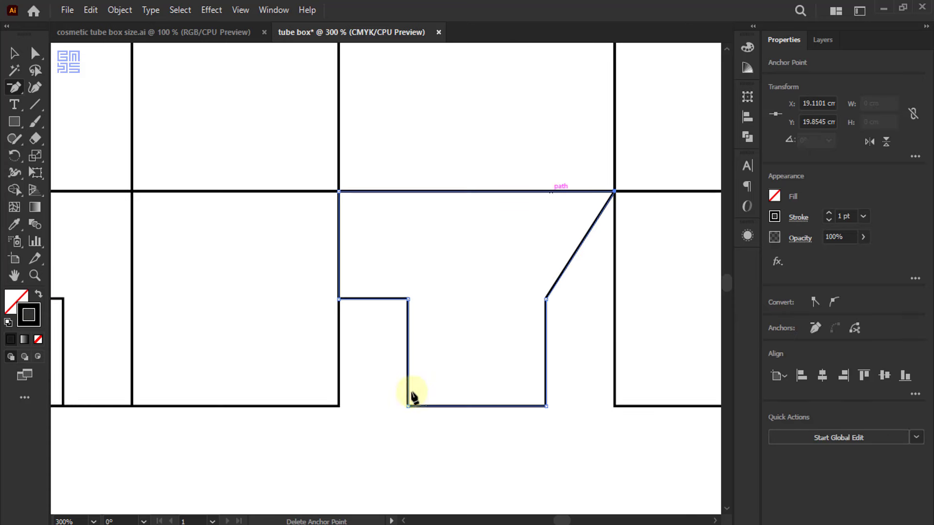
left_click(340, 300)
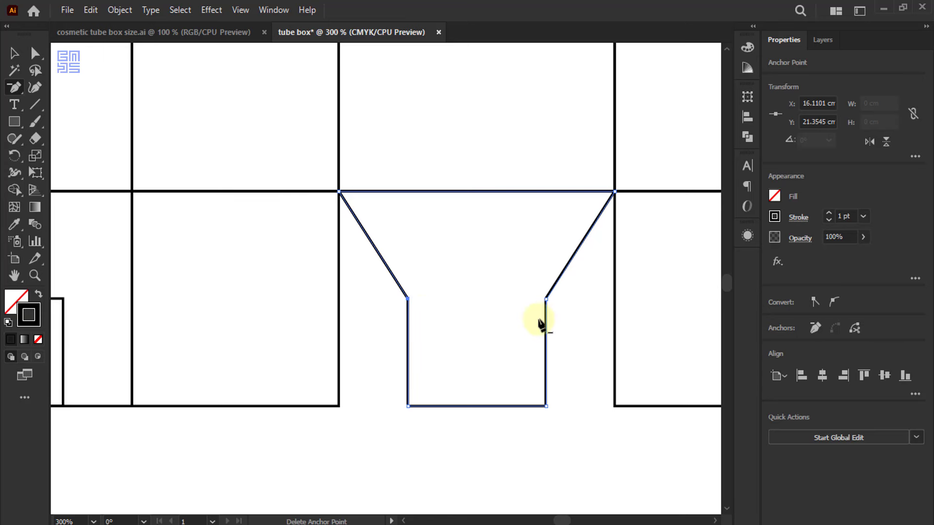
scroll(564, 320, "down", 2, "alt")
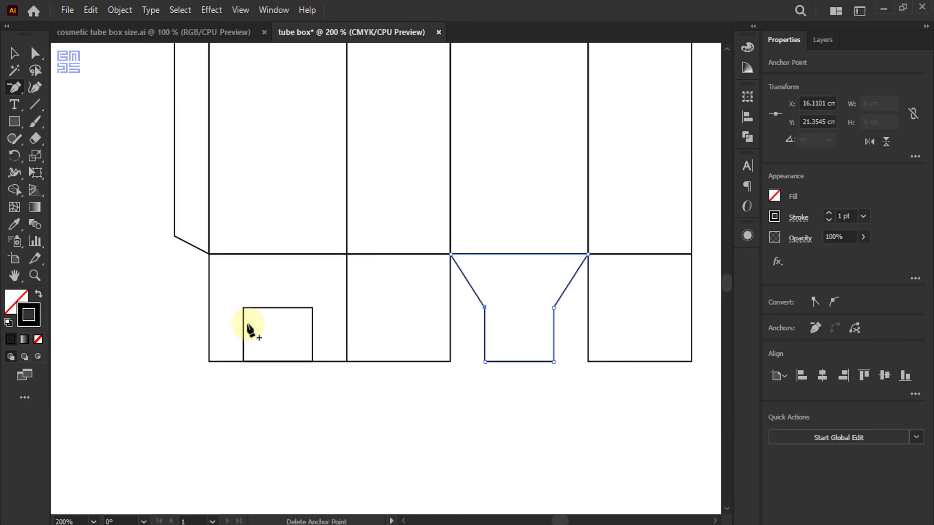
scroll(244, 270, "up", 1, "alt")
- Cut the small rectangle out of the bottom-left panel as a notch with Minus Front
left_click(14, 53)
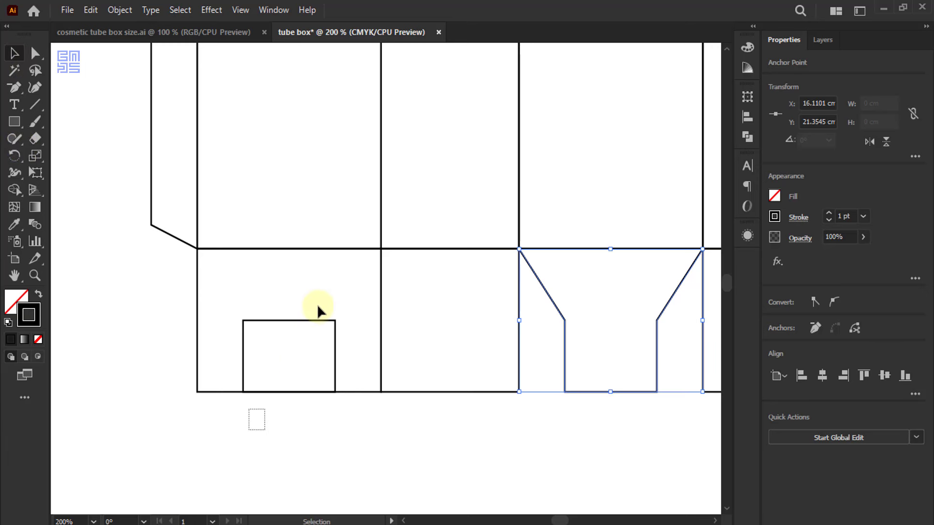
left_click_drag(316, 304, 309, 314)
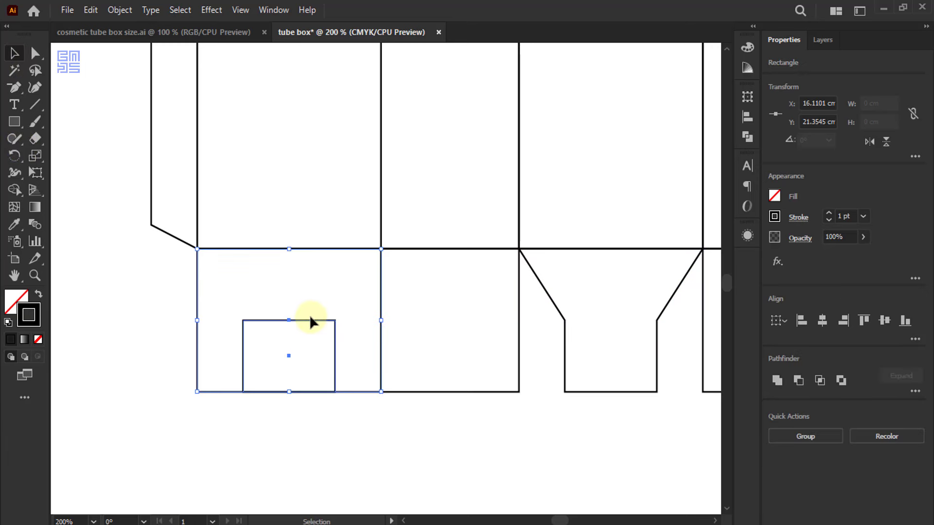
left_click(748, 136)
left_click(612, 128)
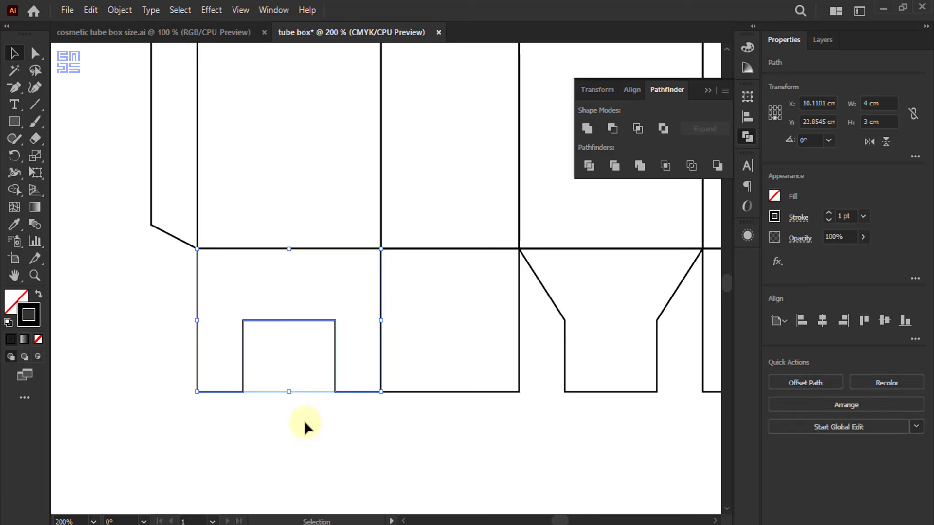
left_click(283, 410)
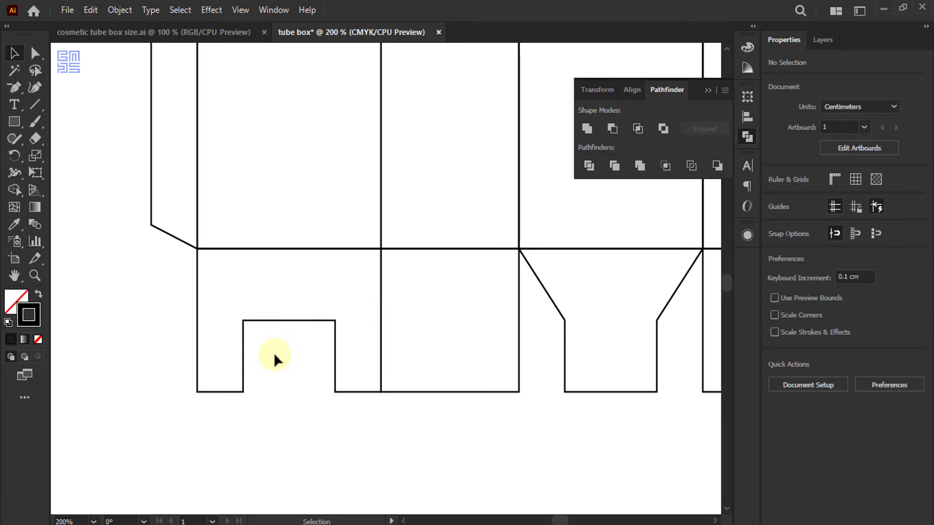
left_click(35, 53)
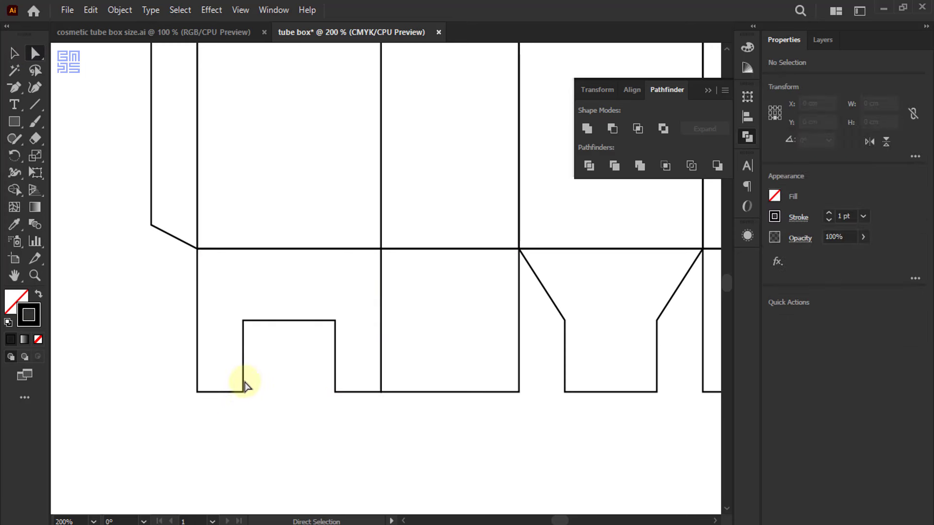
- Round the notch's corner anchors with a 0.2 cm corner radius
left_click_drag(233, 417, 344, 307)
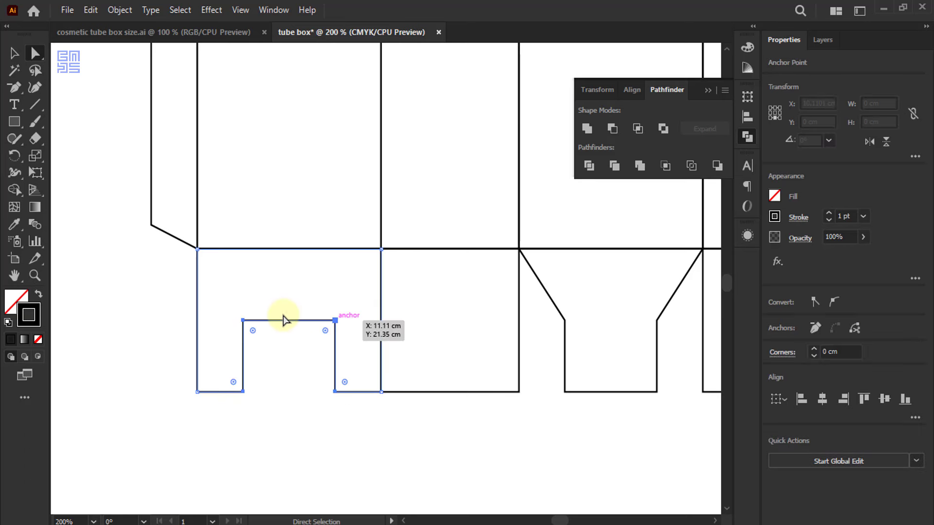
left_click(284, 320)
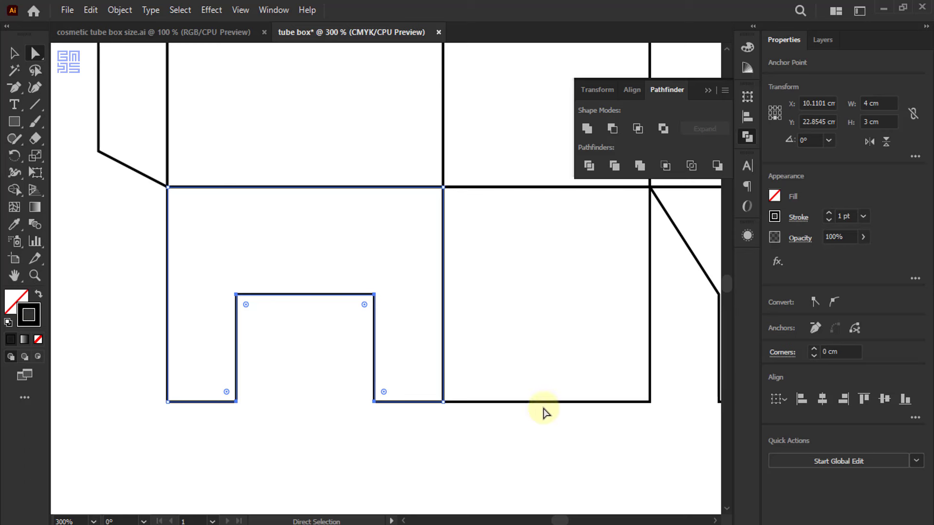
left_click(837, 351)
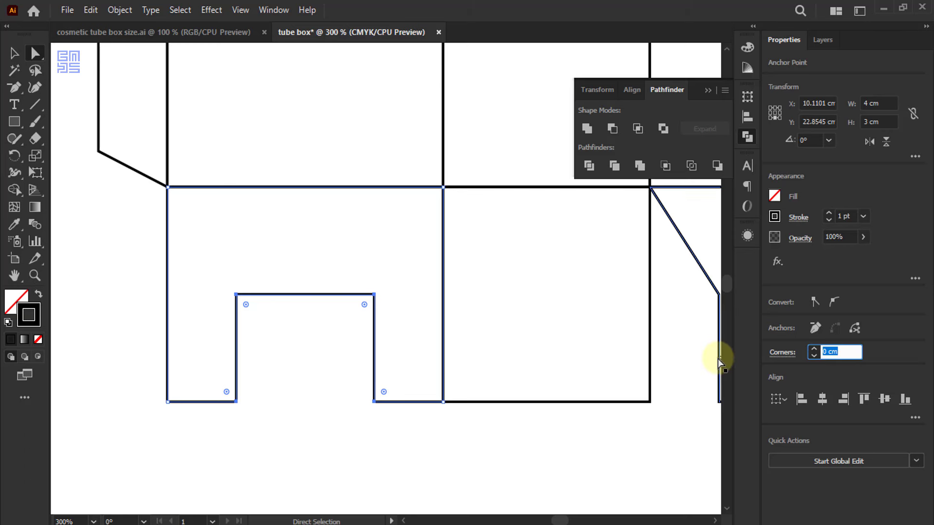
type("0.2")
key("Return")
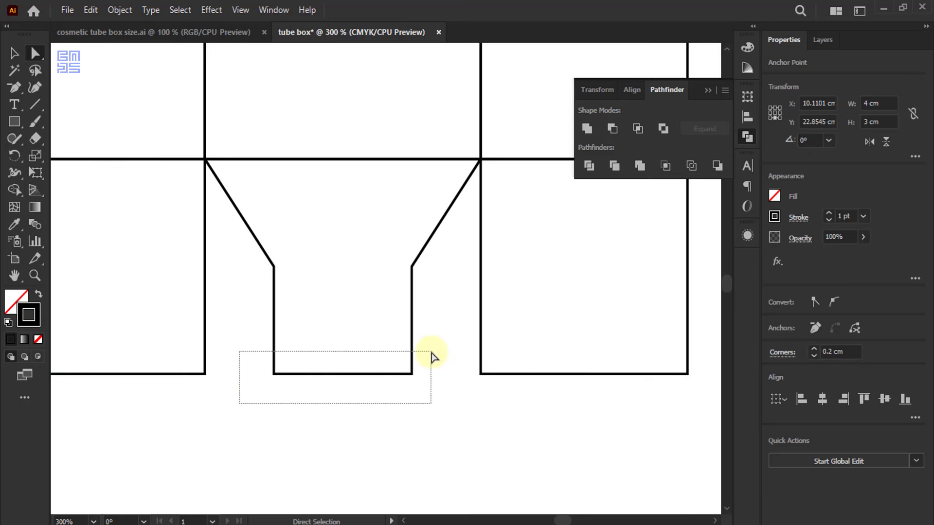
- Round the funnel flap's two bottom corners with a 0.2 cm radius
left_click_drag(402, 408, 432, 351)
left_click(840, 352)
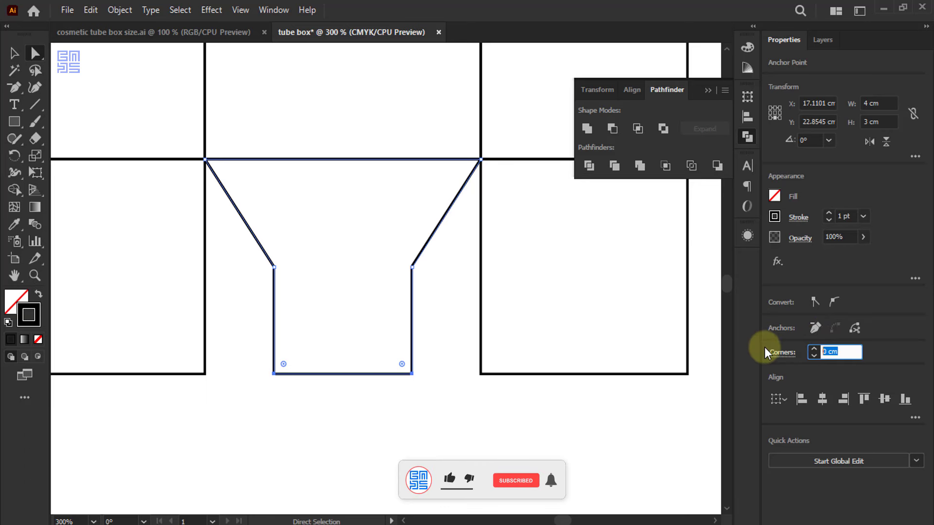
type("0.2")
key("Return")
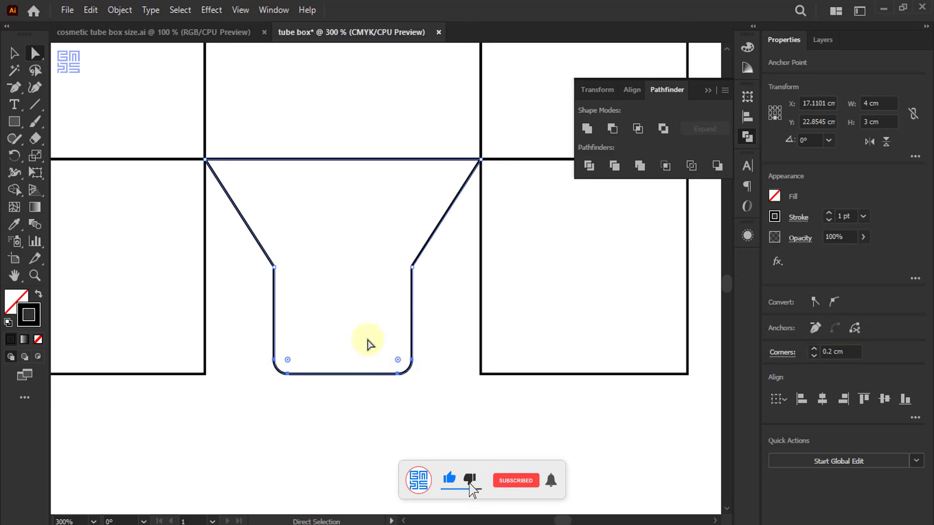
left_click(401, 413)
key("ctrl+1")
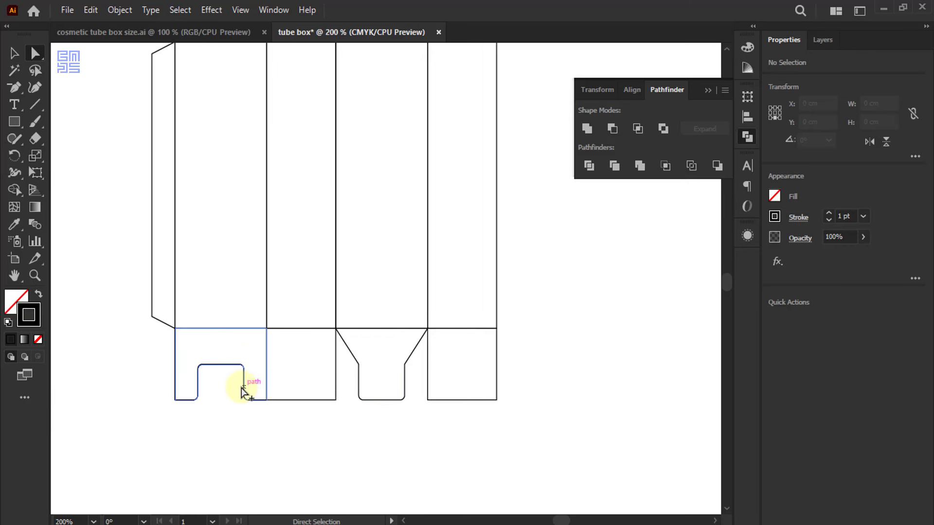
scroll(243, 389, "up", 2)
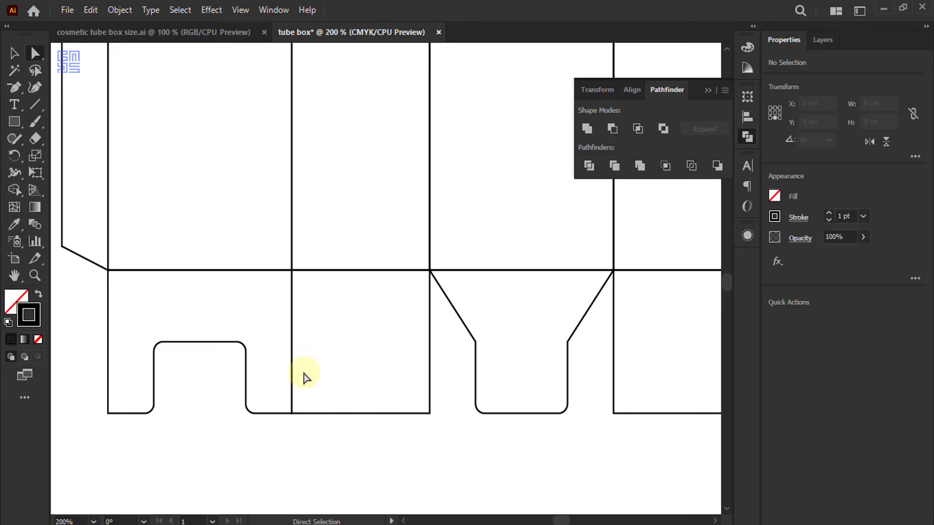
left_click(14, 53)
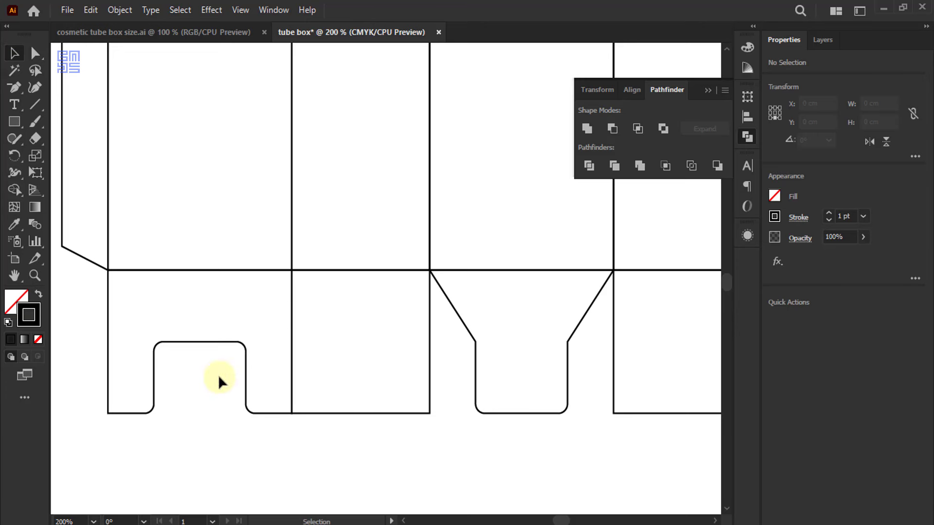
left_click(21, 122)
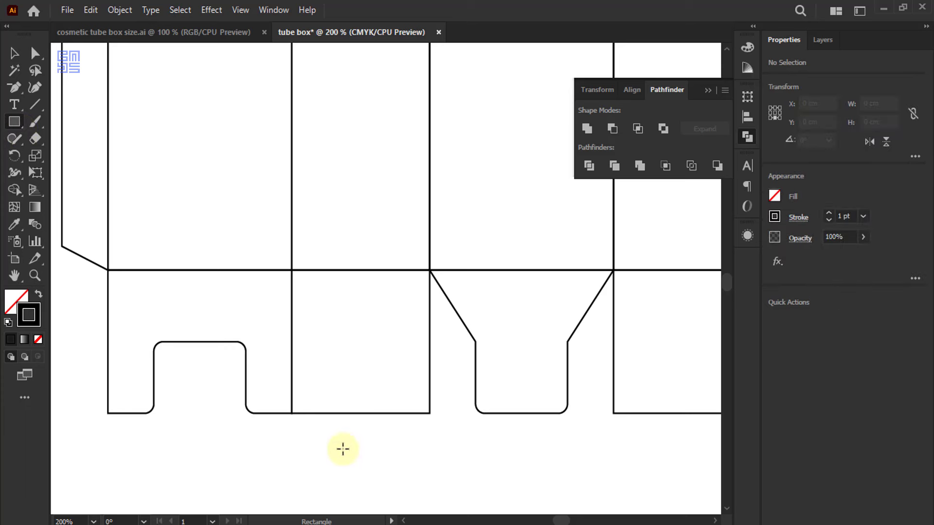
- Create a 0.2 x 0.2 cm square filled full red with no stroke below the lower panel
left_click(402, 300)
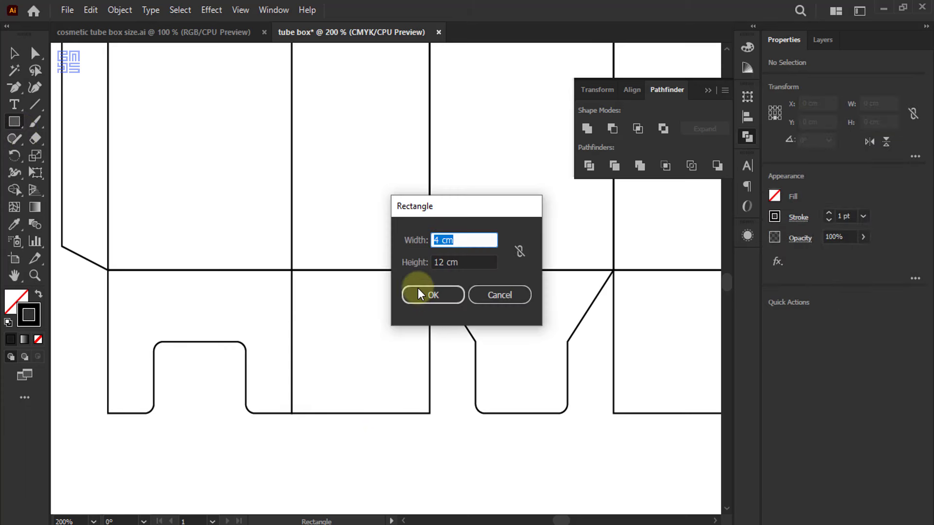
double_click(437, 240)
double_click(439, 262)
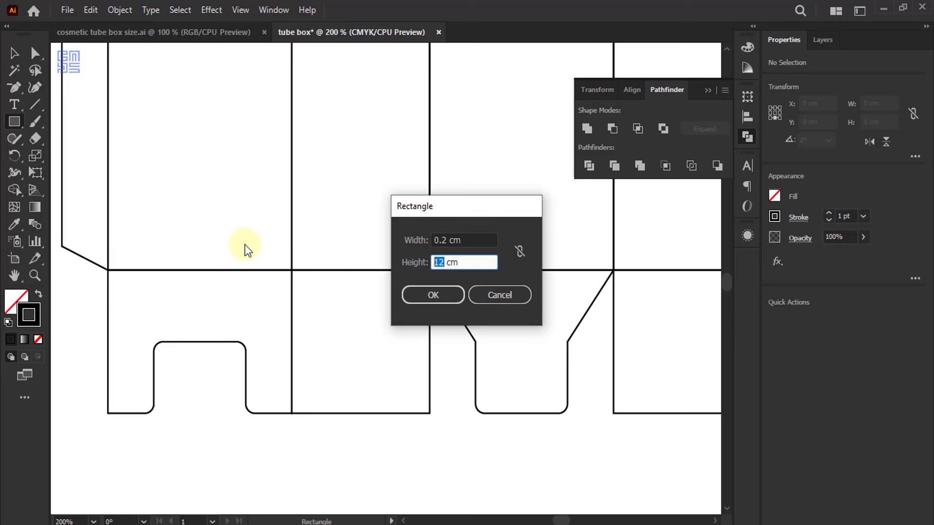
type(".2")
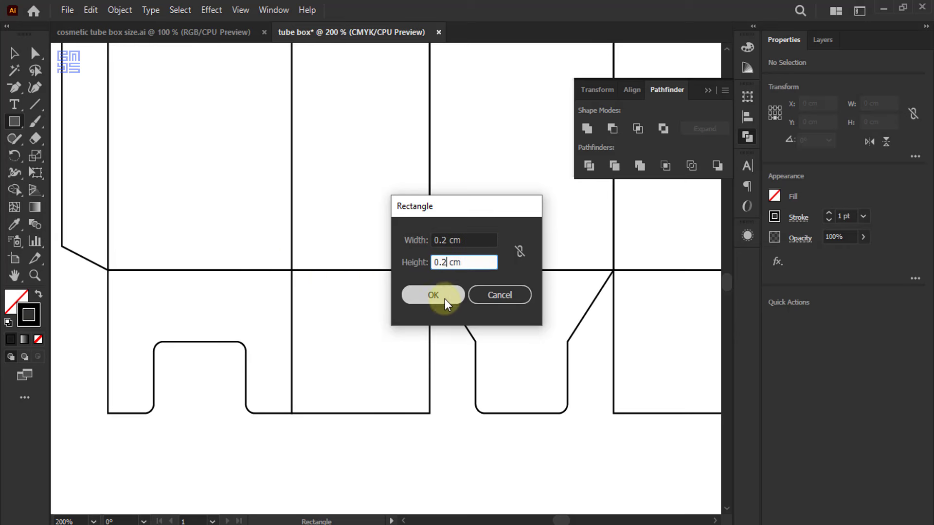
left_click(438, 296)
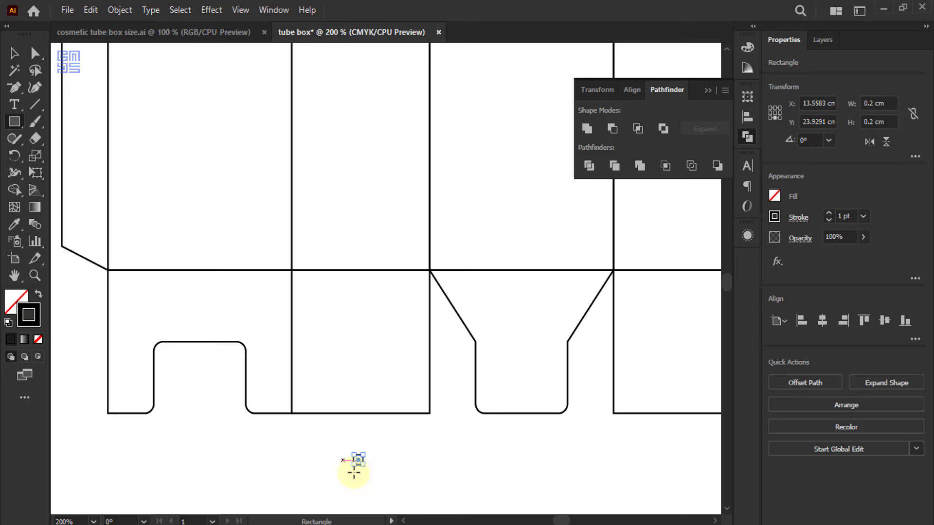
left_click(39, 294)
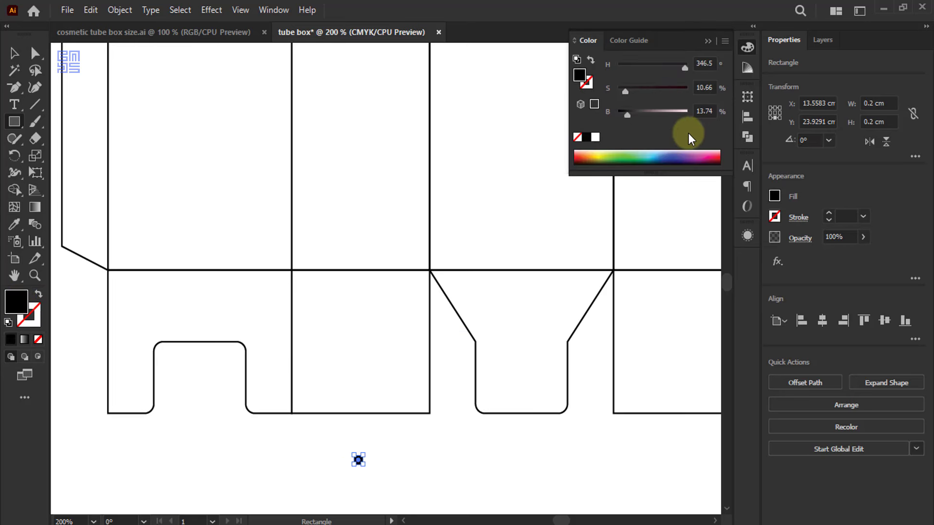
left_click(688, 89)
left_click(686, 113)
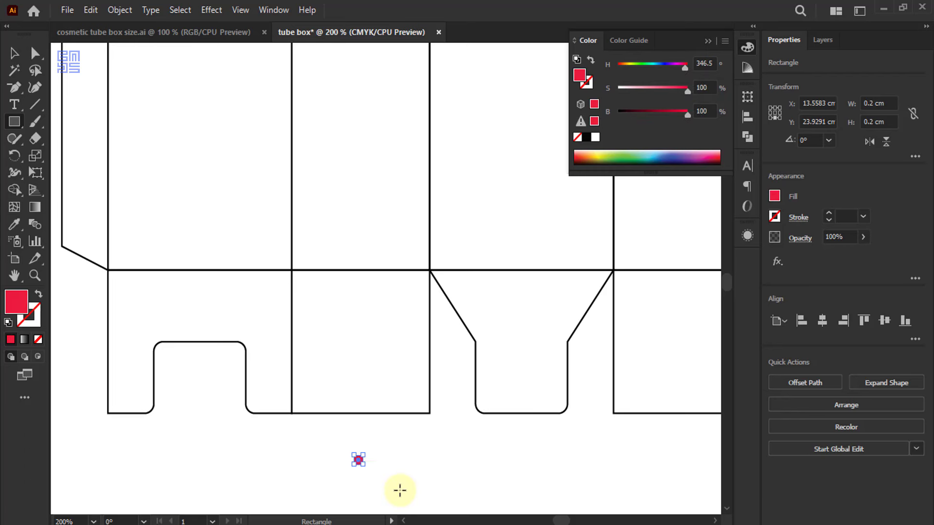
left_click(14, 52)
- Align the red square to the middle panel's top and left edges
left_click(389, 442)
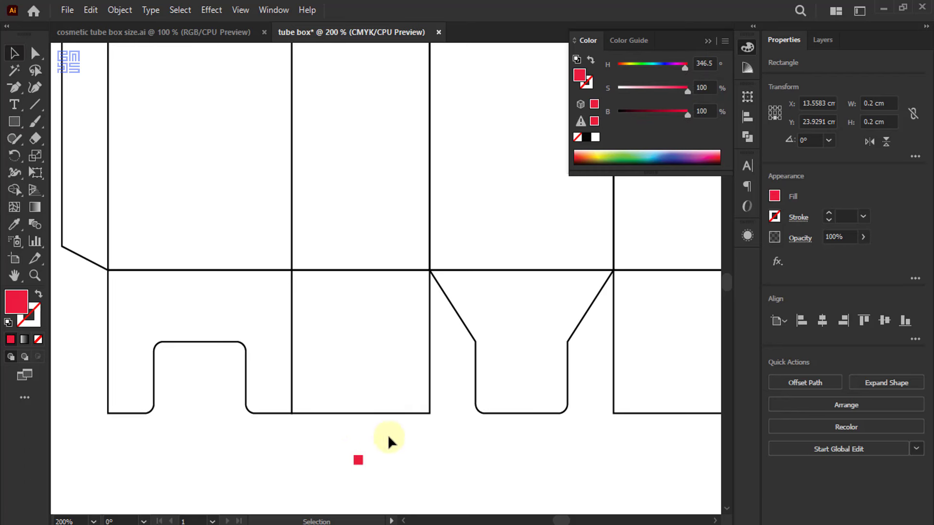
scroll(344, 445, "up", 1)
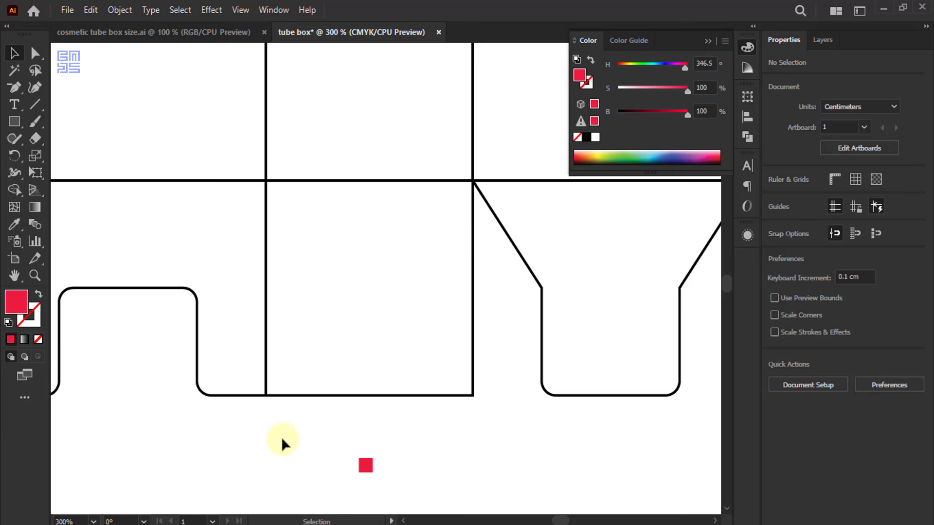
mouse_move(357, 496)
left_mouse_down()
mouse_move(399, 389)
mouse_move(403, 397)
left_mouse_up()
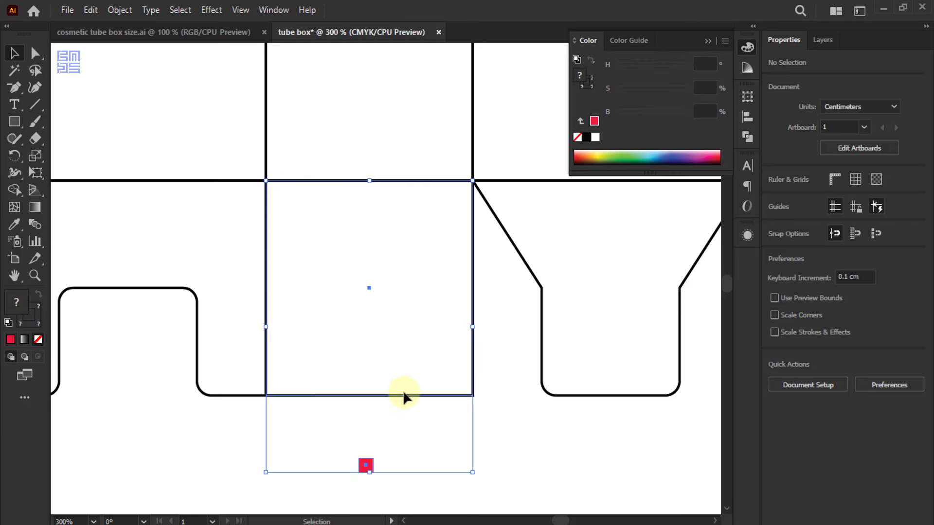
left_click(745, 119)
left_click(674, 128)
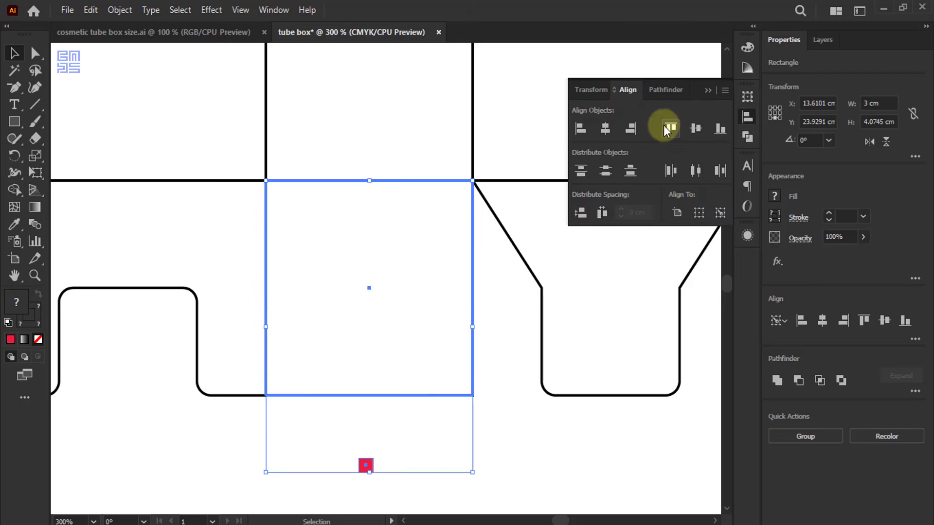
left_click(580, 130)
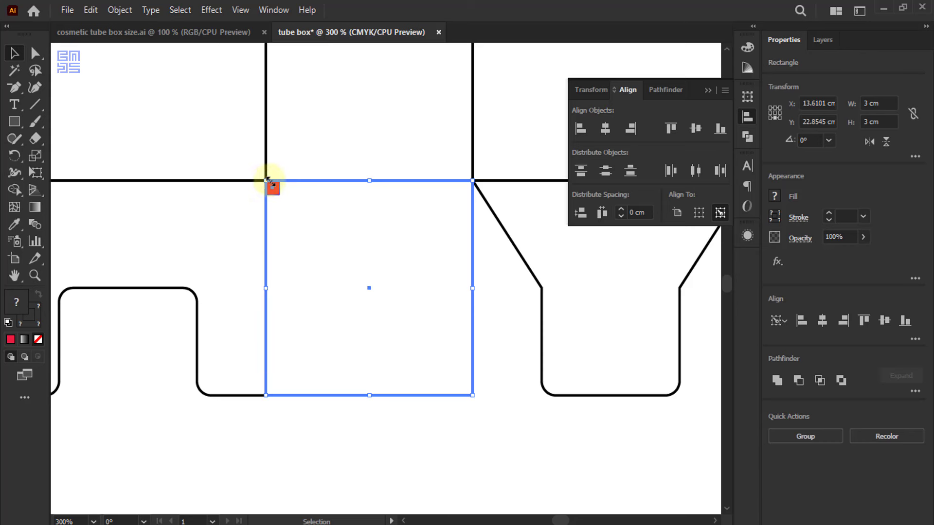
left_click(306, 458)
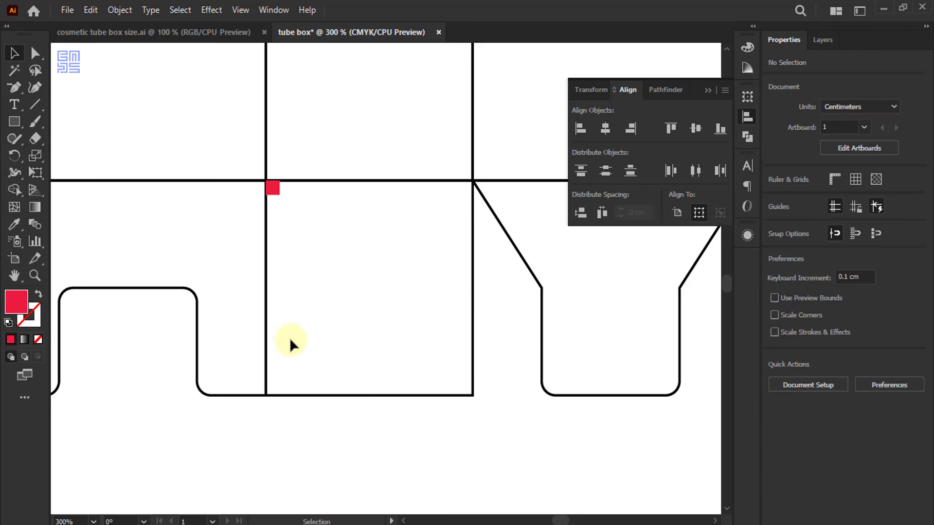
- Show rulers, place a horizontal guide at the square's bottom, and move the square below the dieline
scroll(258, 75, "up", 3)
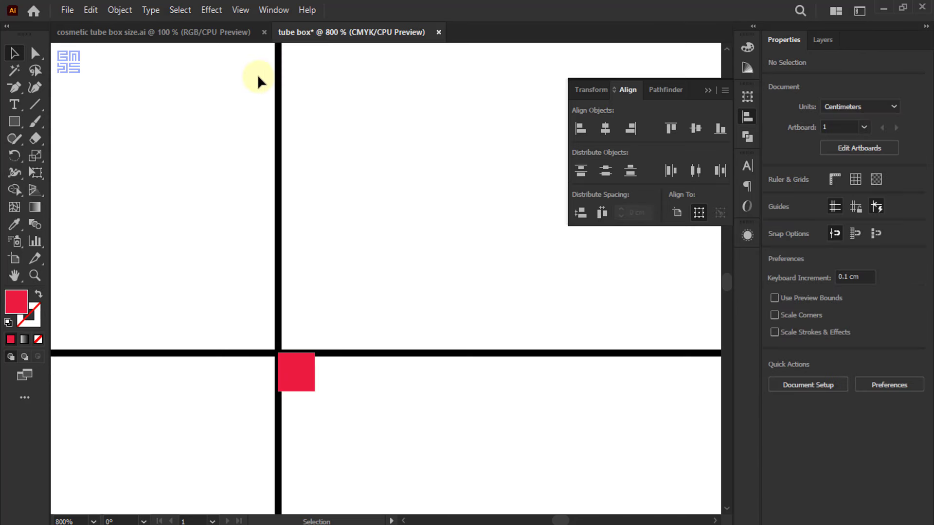
key("ctrl+r")
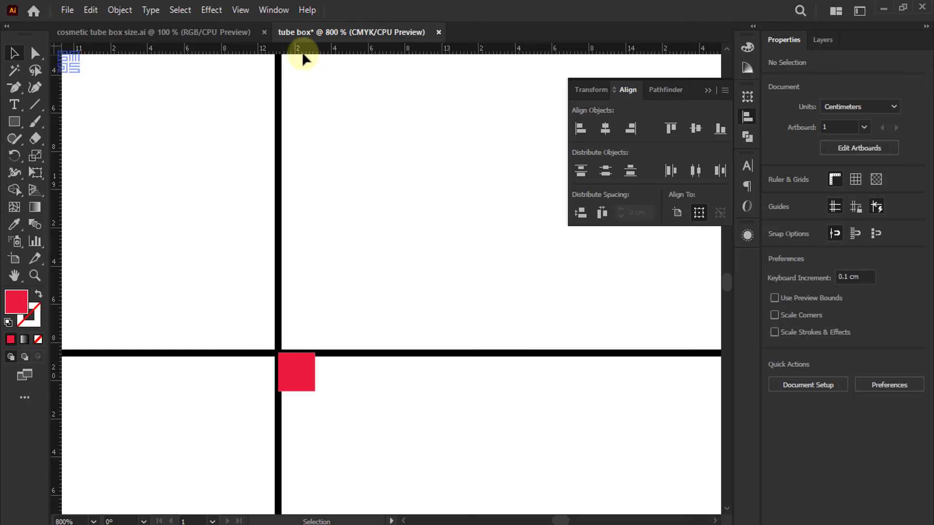
mouse_move(302, 50)
left_mouse_down()
mouse_move(302, 392)
mouse_move(359, 450)
left_mouse_up()
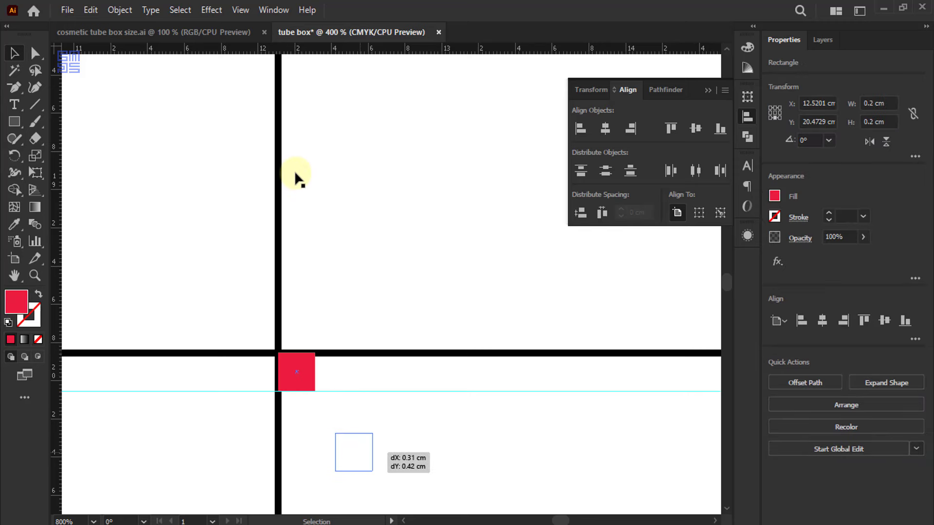
scroll(293, 171, "down", 1)
scroll(296, 173, "down", 1)
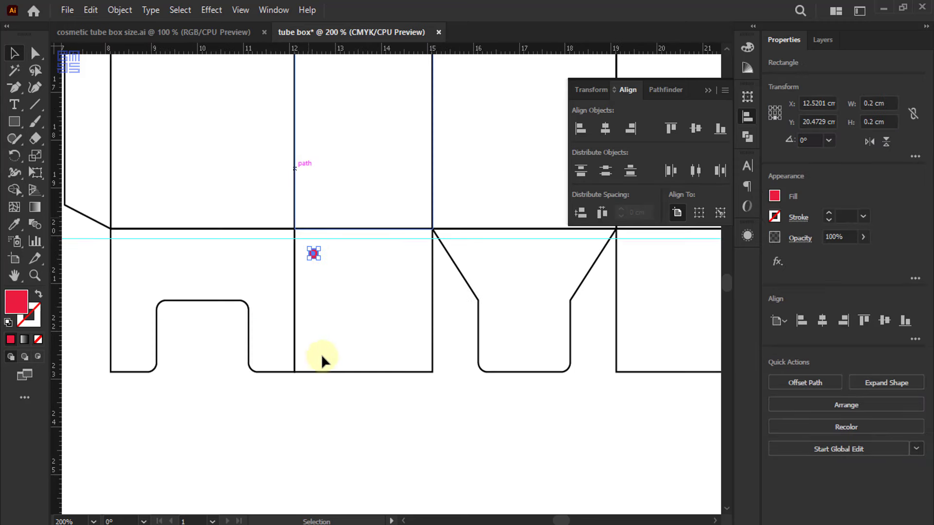
left_click_drag(313, 258, 351, 423)
- Add an anchor point on the middle lower panel's left edge at the guide
left_click(319, 246)
scroll(309, 234, "up", 1)
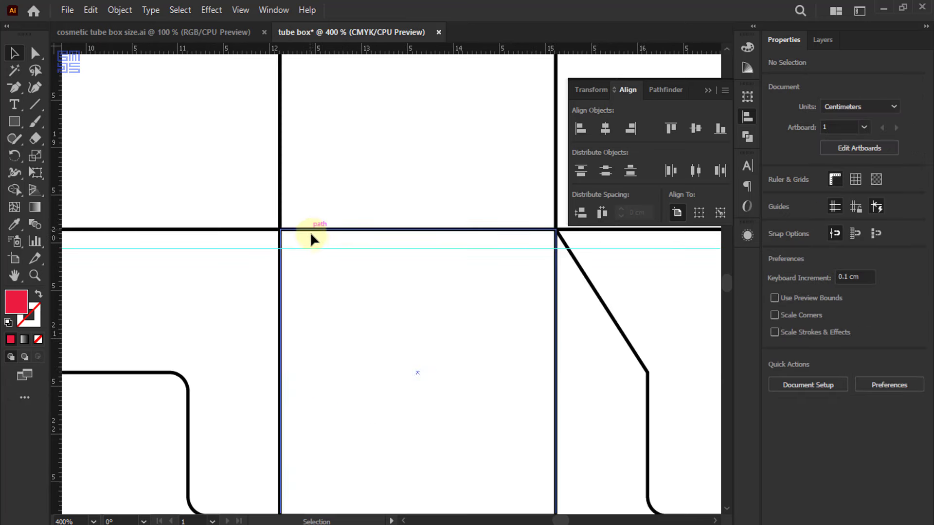
scroll(310, 234, "down", 1)
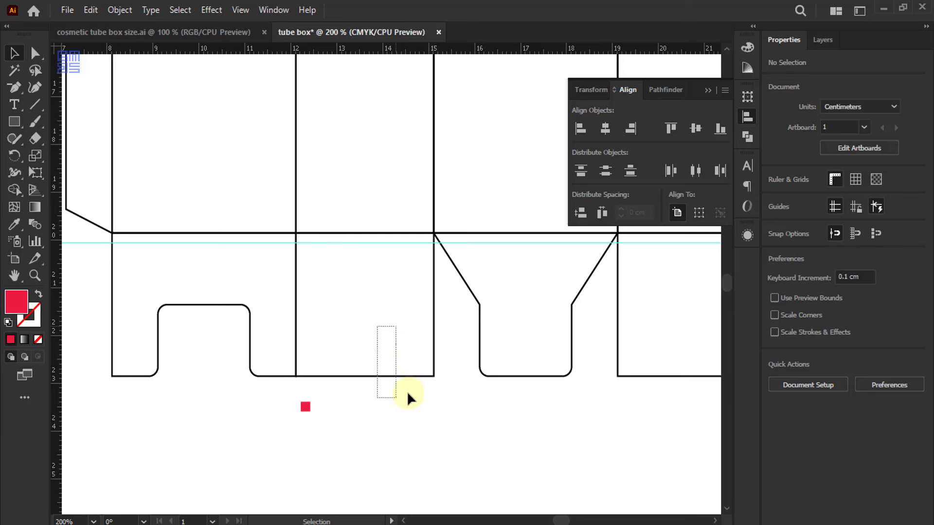
left_click_drag(407, 392, 407, 395)
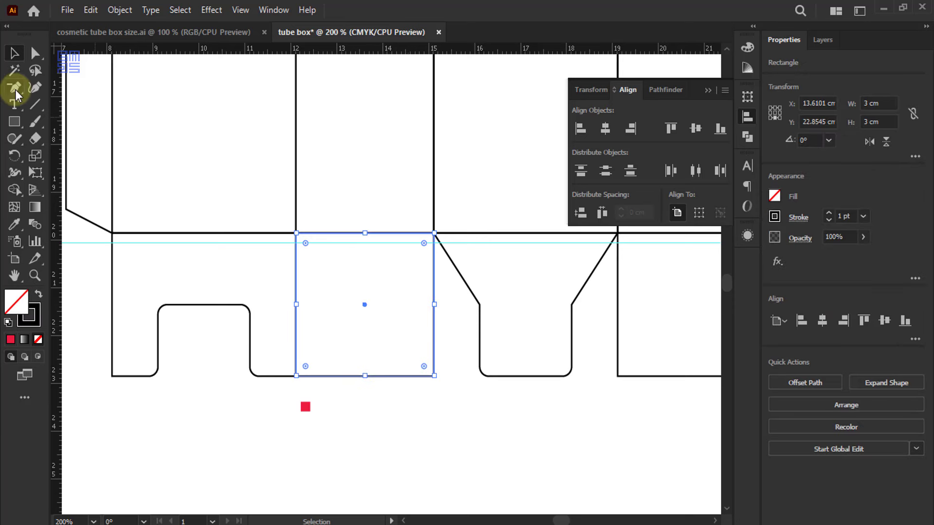
left_click_drag(16, 89, 74, 115)
left_click(69, 104)
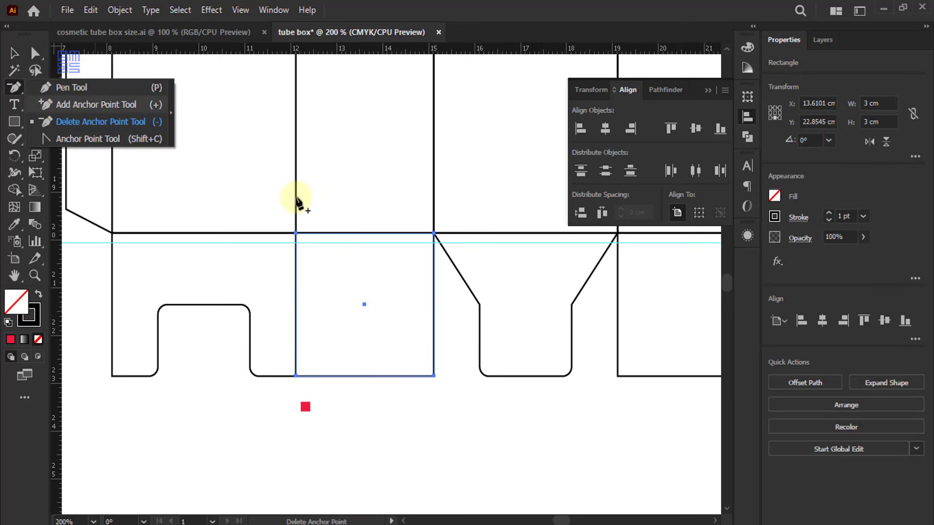
scroll(309, 247, "up", 3)
scroll(310, 254, "up", 1)
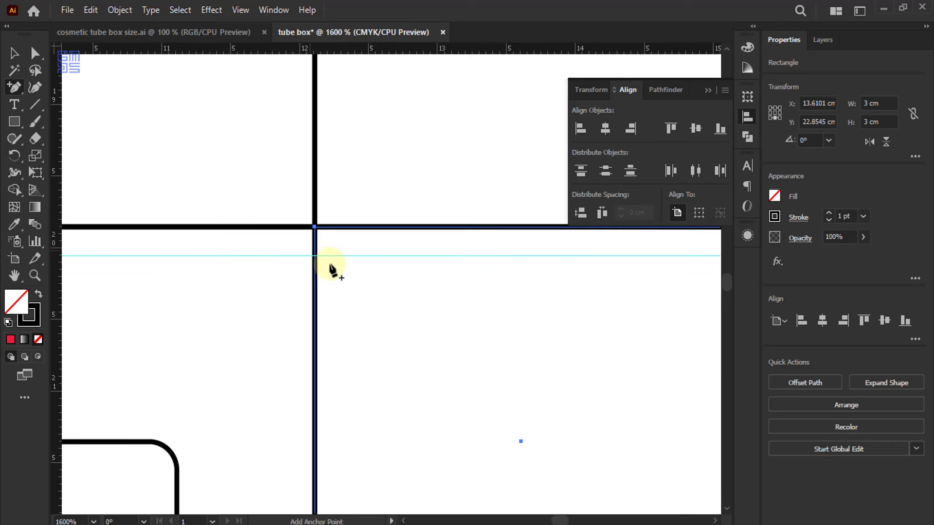
scroll(312, 255, "up", 2)
scroll(314, 258, "up", 2)
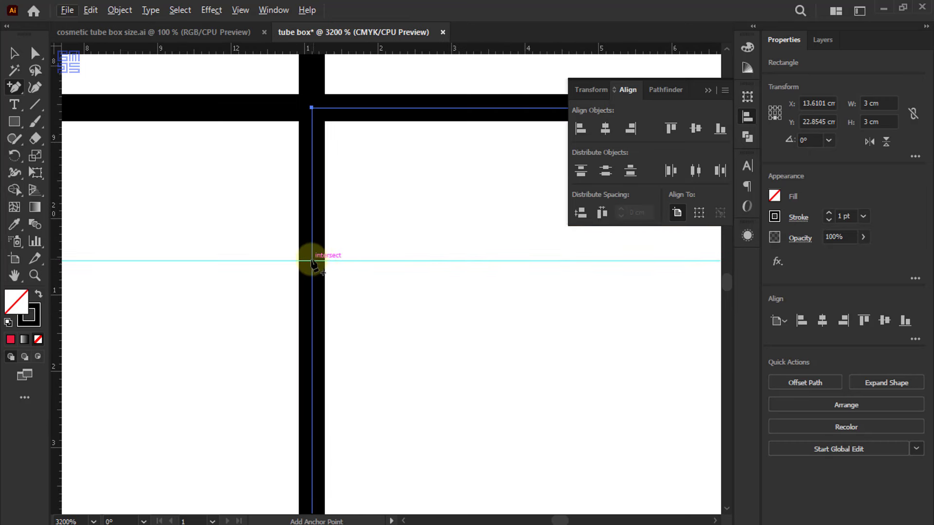
left_click(314, 260)
scroll(325, 179, "down", 1)
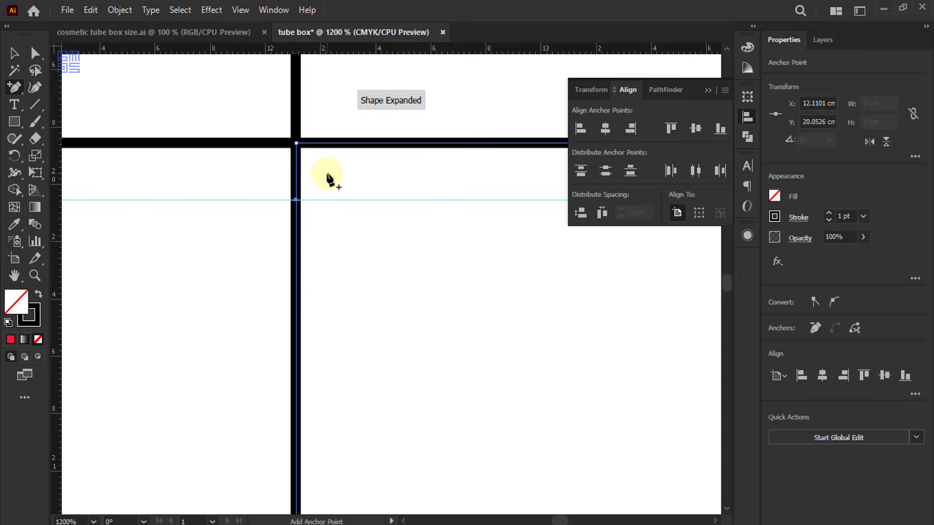
scroll(316, 171, "down", 1)
- Nudge the panel's lower left edge 0.2 cm inward with two right-arrow presses
left_click(34, 53)
scroll(350, 156, "down", 1)
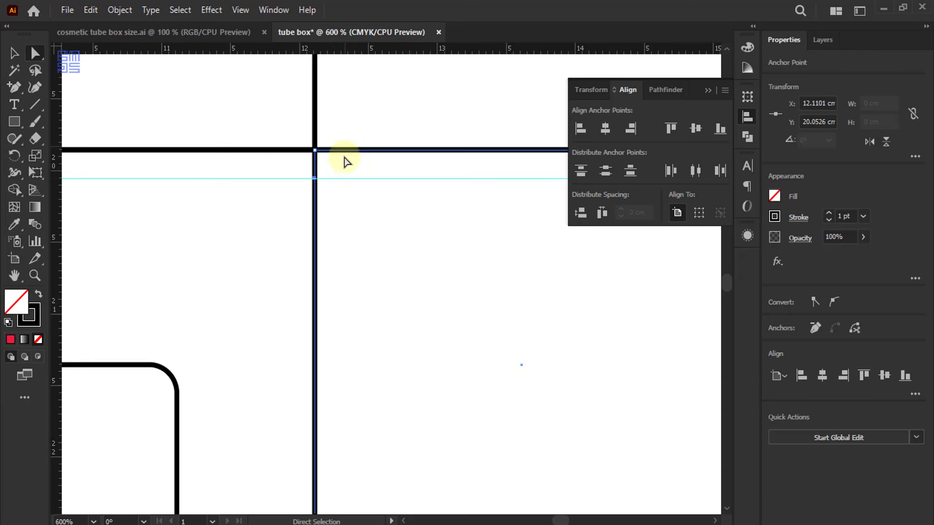
scroll(338, 161, "down", 1)
scroll(348, 133, "down", 3)
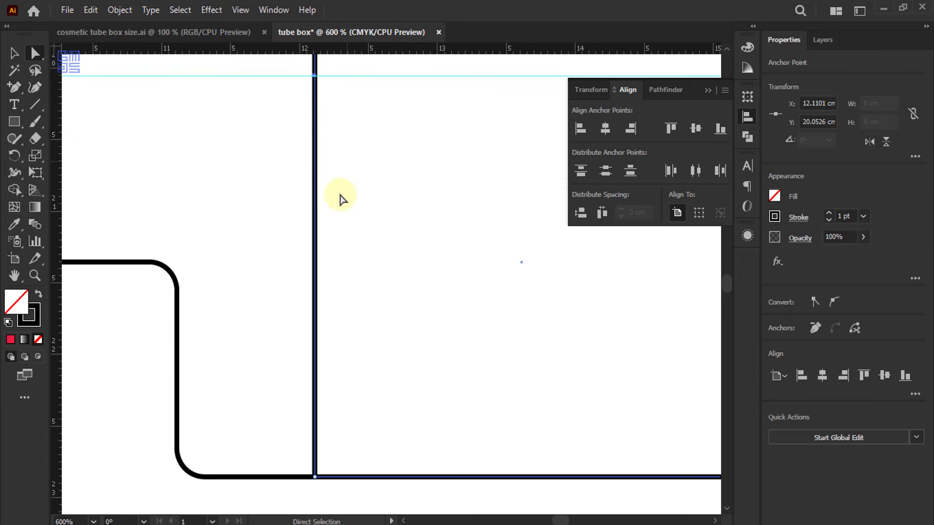
left_click(325, 483, "shift")
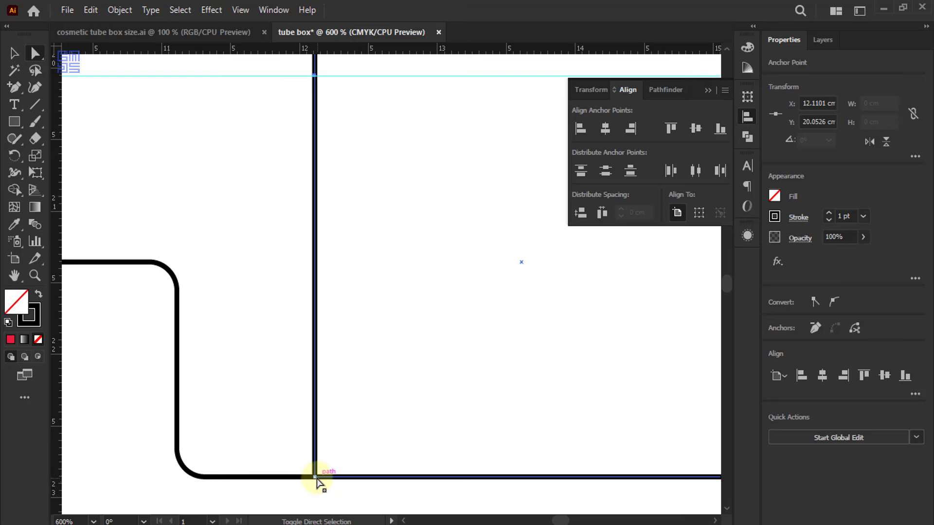
left_click(315, 477)
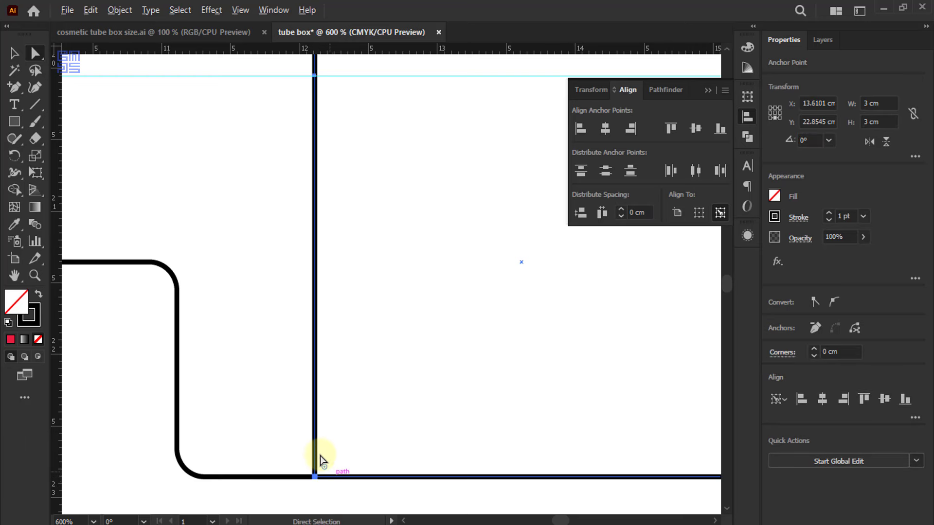
scroll(321, 460, "down", 1)
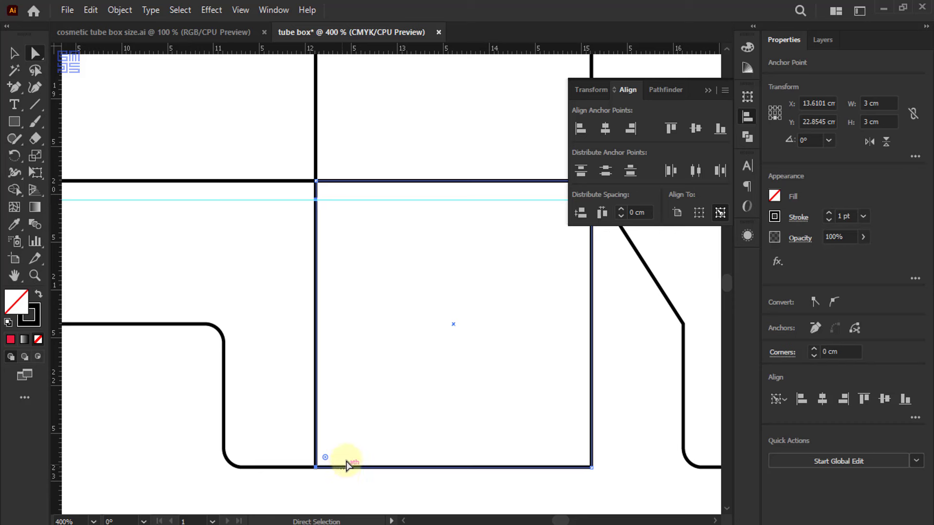
key("Right")
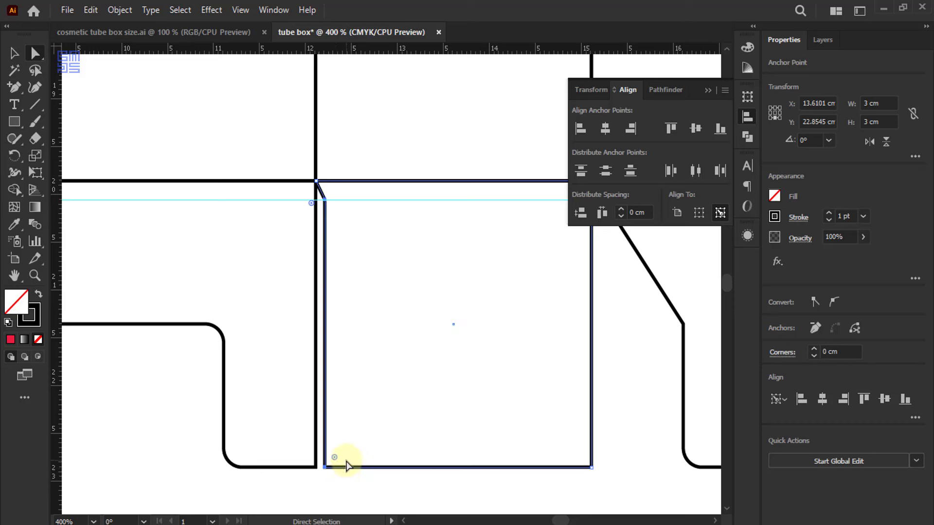
key("Right")
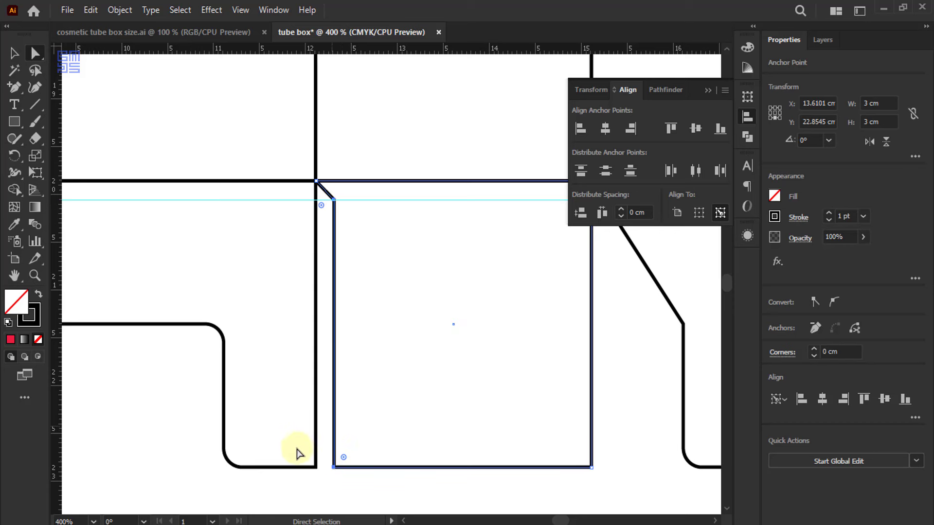
left_click(334, 467)
scroll(331, 347, "down", 1)
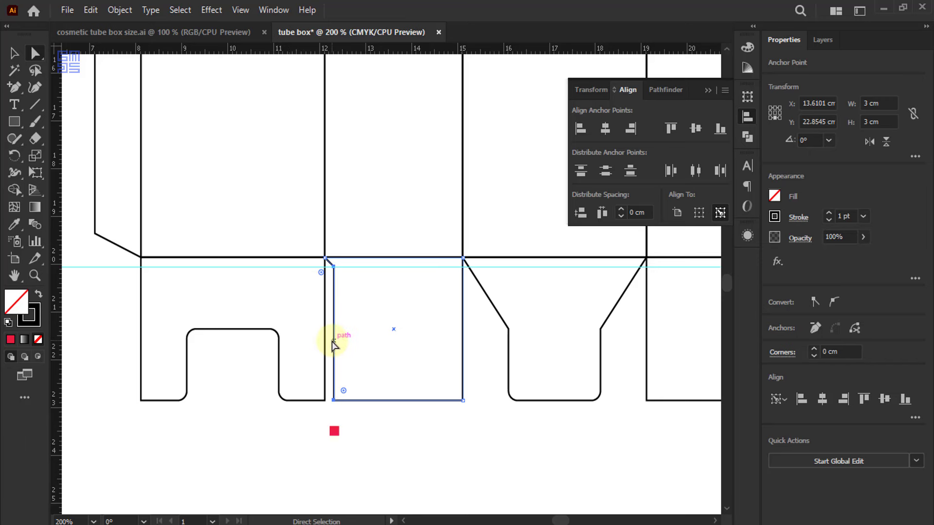
key("v")
left_click(363, 417)
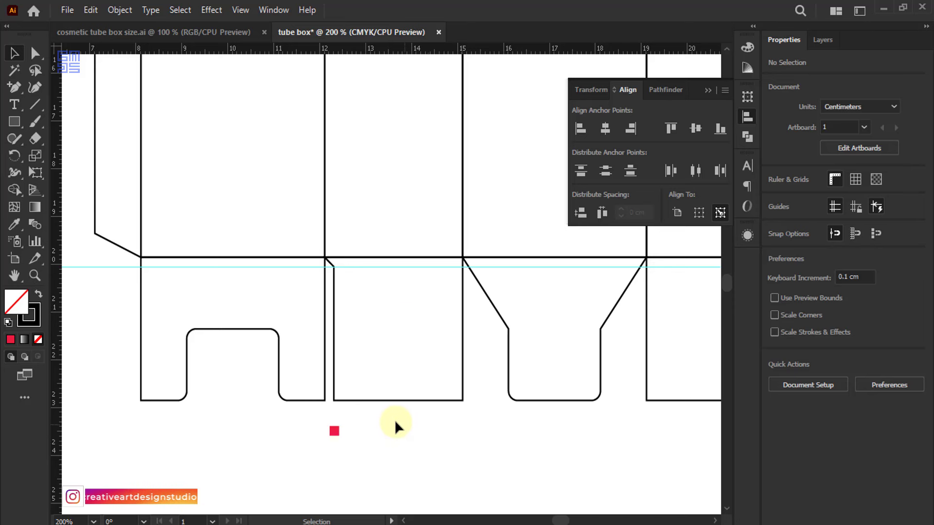
- Move the horizontal guide down and centre it vertically on the middle bottom panel
left_click_drag(395, 267, 395, 412)
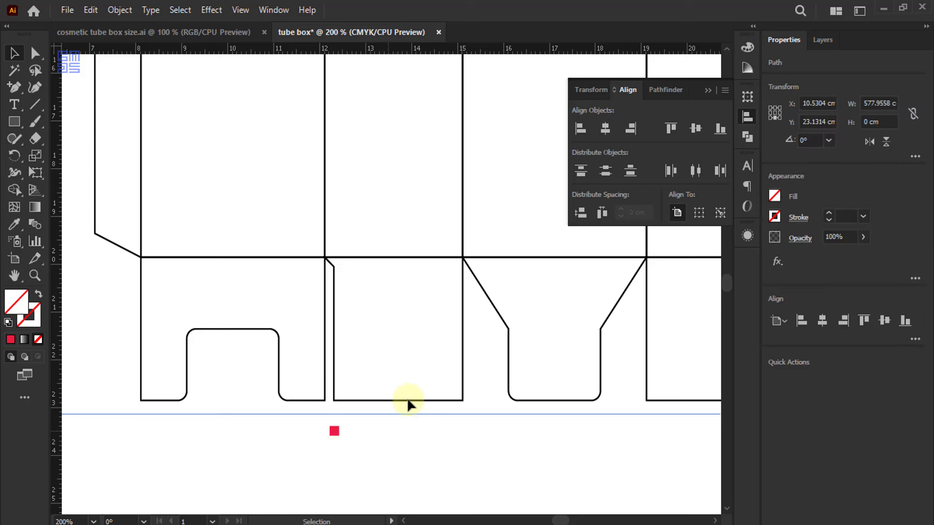
left_click_drag(415, 431, 389, 354)
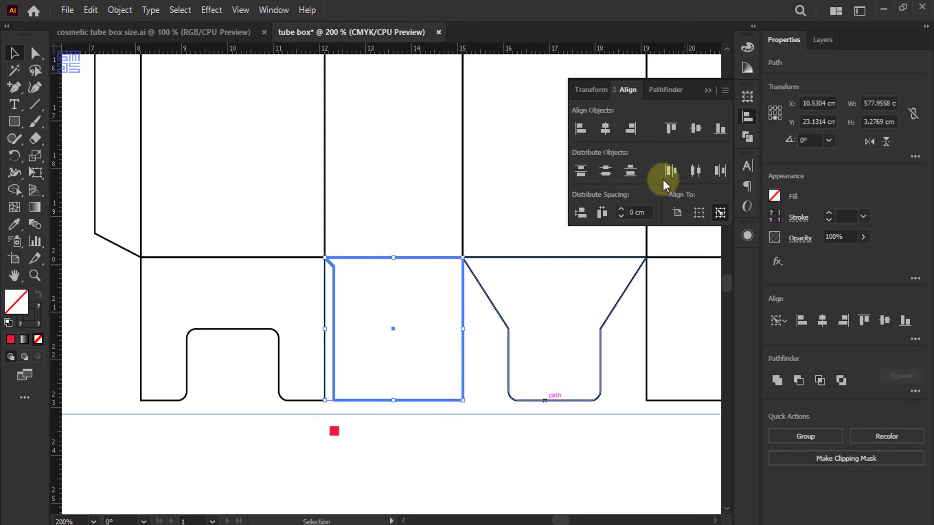
left_click(696, 129)
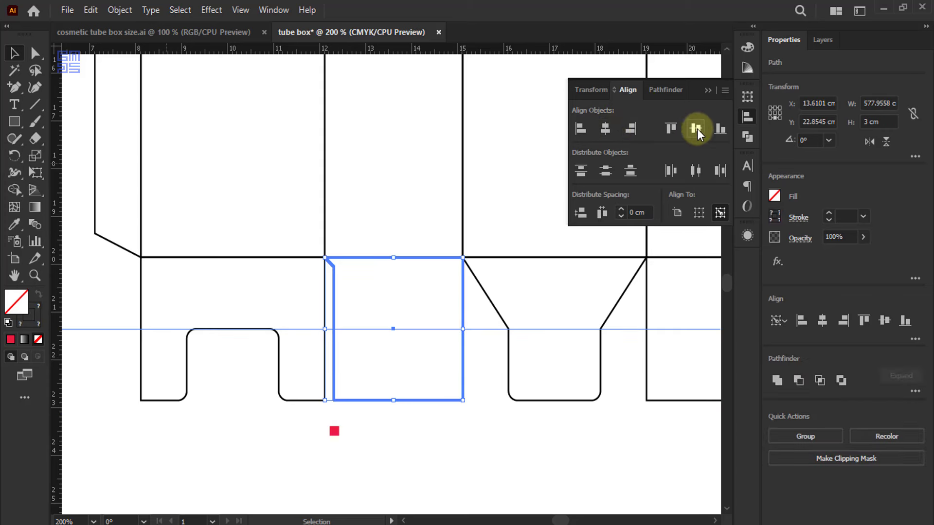
left_click(492, 459)
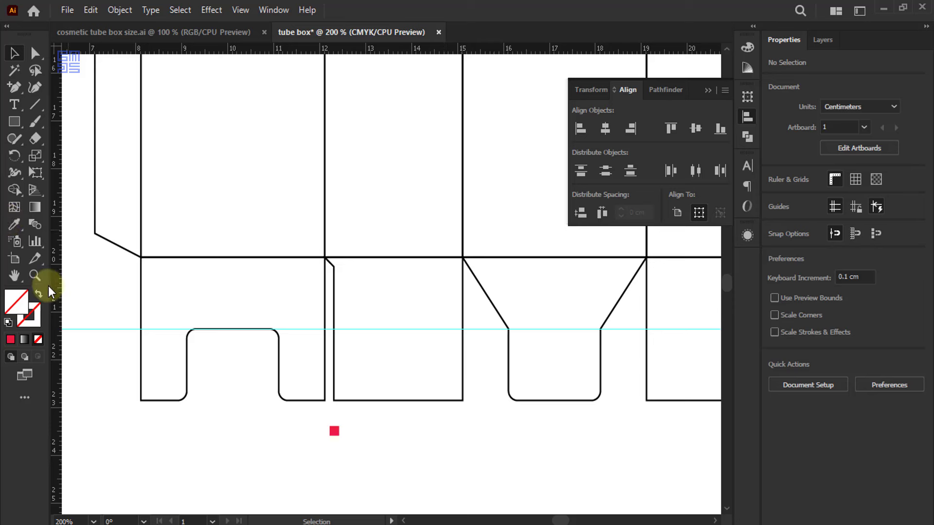
- Add a vertical guide centred across the middle bottom panel's width
left_click_drag(58, 293, 399, 332)
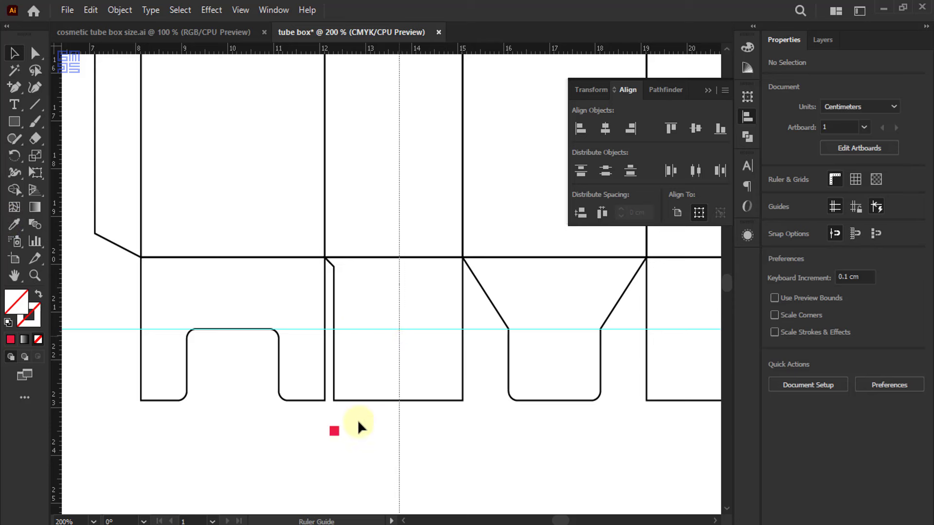
left_click_drag(379, 416, 431, 399)
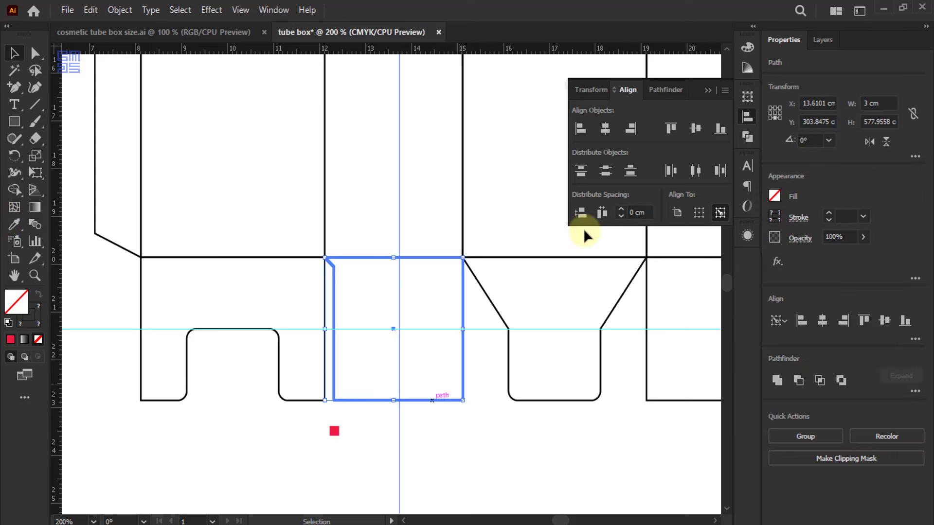
left_click(606, 129)
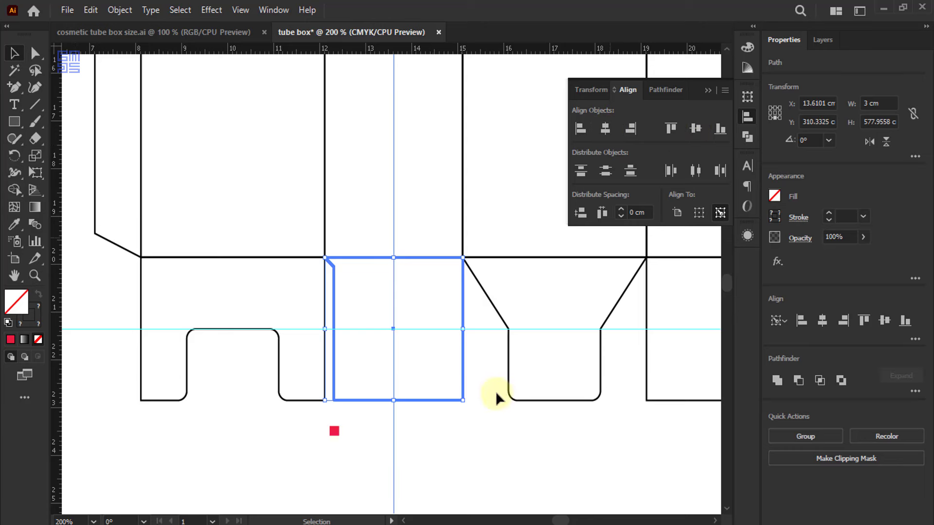
left_click(393, 314, "shift")
left_click(394, 337, "shift")
left_click(471, 352)
- With the Add Anchor Point tool, place an anchor on the inset flap's right edge at the horizontal guide
left_click(462, 365)
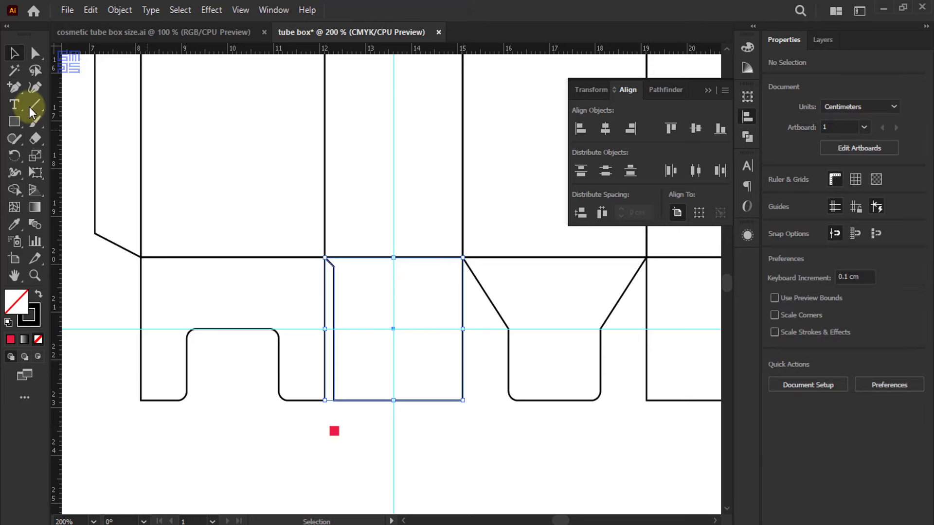
left_click(15, 88)
left_click(96, 104)
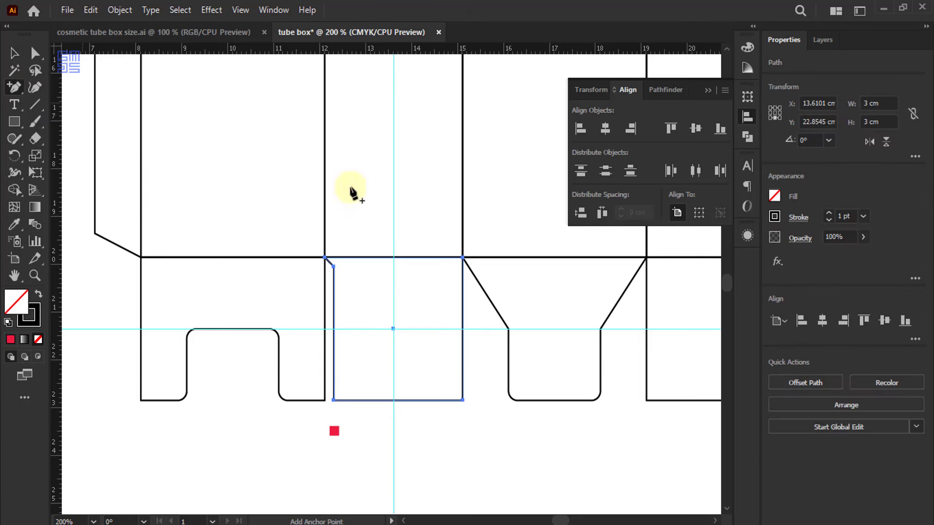
scroll(440, 333, "up", 2)
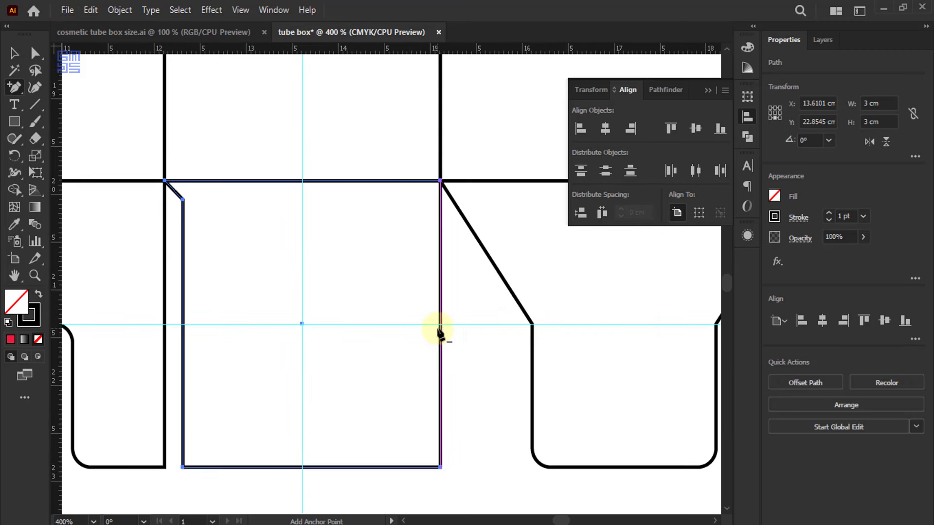
scroll(439, 334, "up", 4)
scroll(460, 337, "up", 3)
left_click(450, 275)
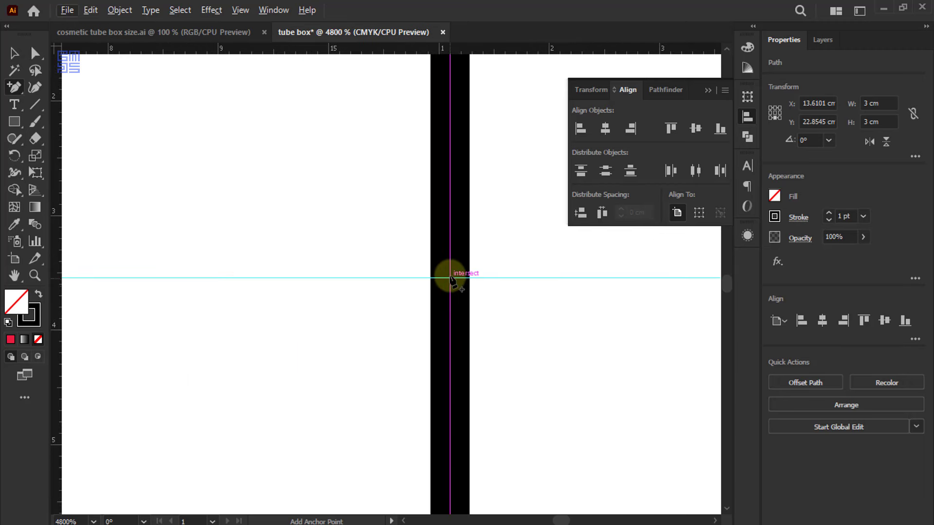
scroll(515, 331, "down", 3)
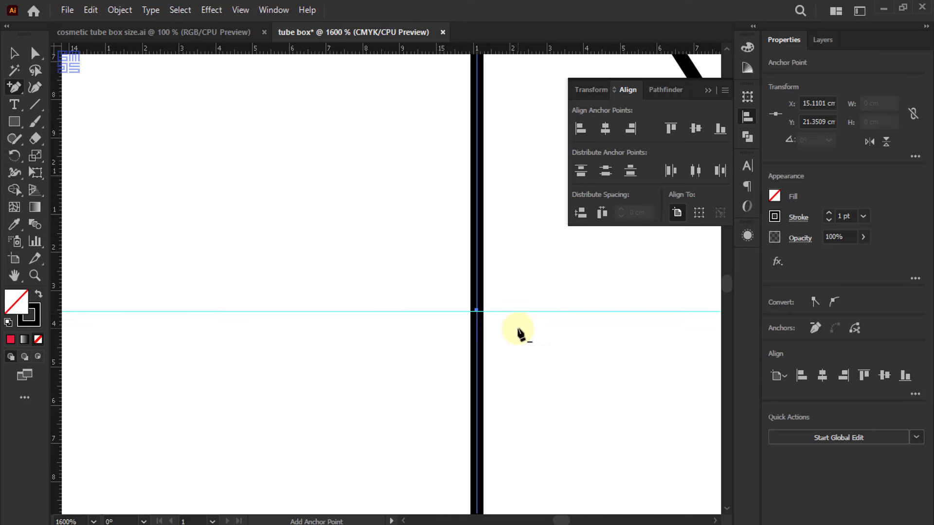
scroll(516, 328, "down", 3)
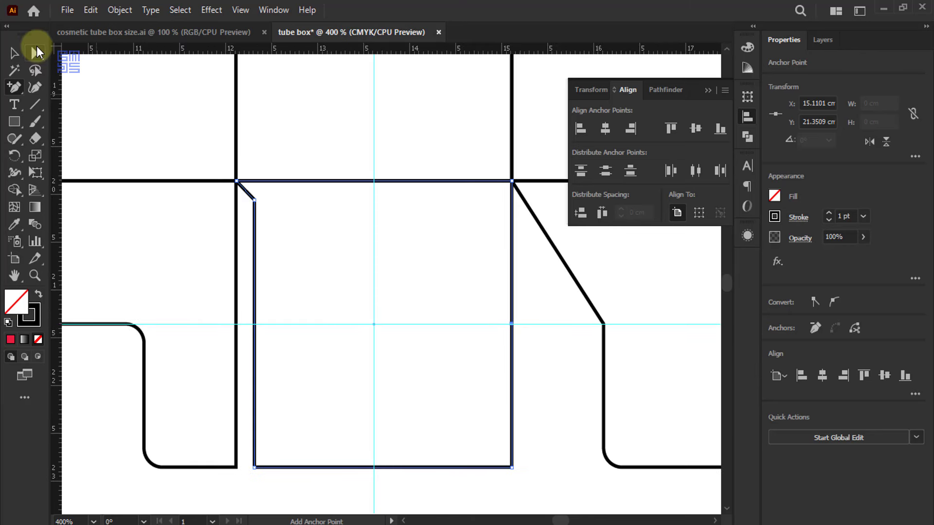
- Drag the panel's new right-side anchor onto the vertical centre guide
left_click(35, 53)
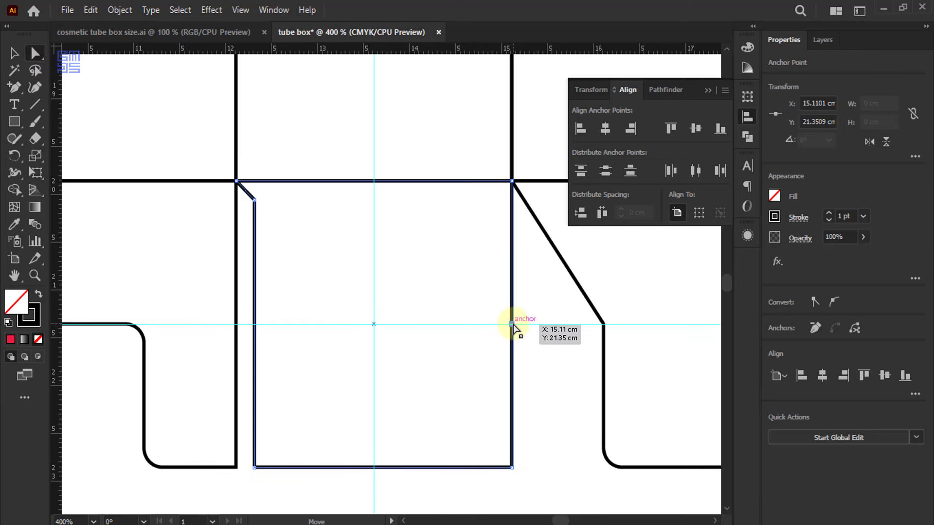
left_click_drag(512, 324, 376, 325)
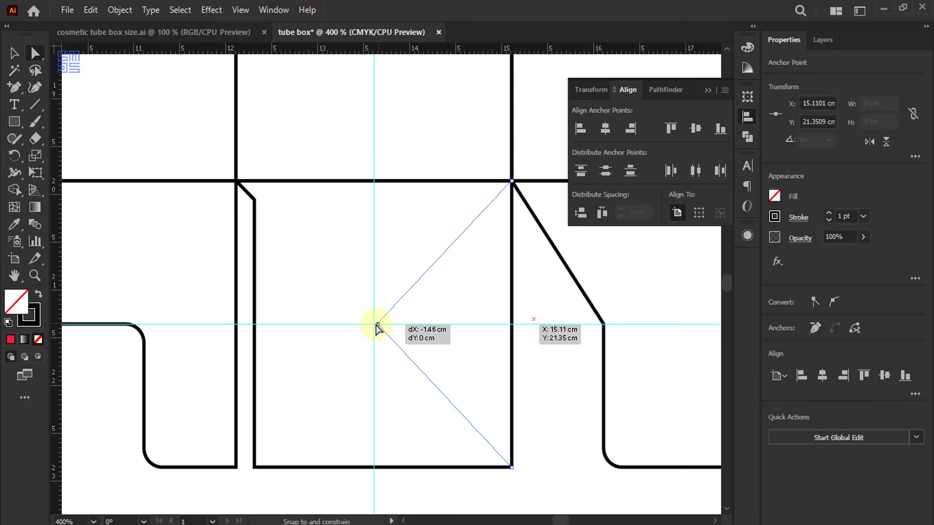
left_click_drag(376, 325, 374, 323)
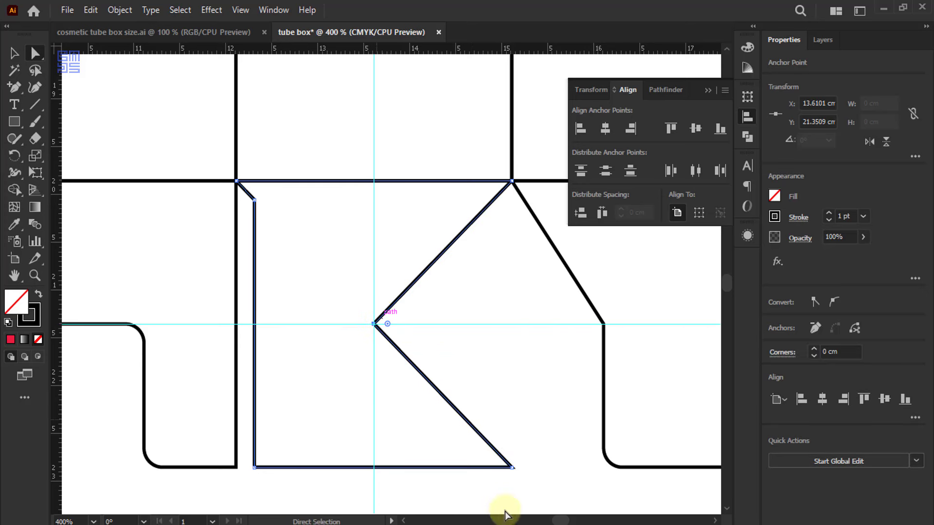
left_click(505, 485)
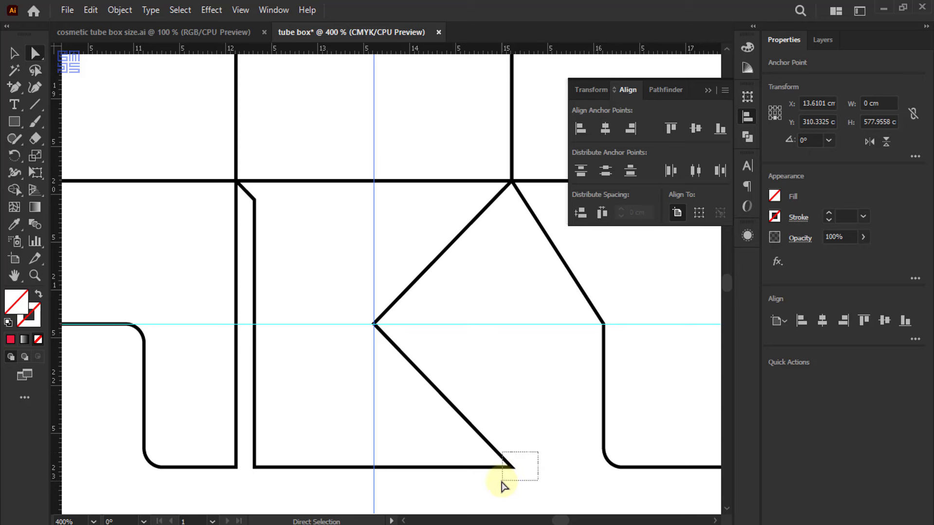
- Move the bottom-right corner 0.2 cm left and round it to 0.2 cm
left_click_drag(537, 450, 500, 482)
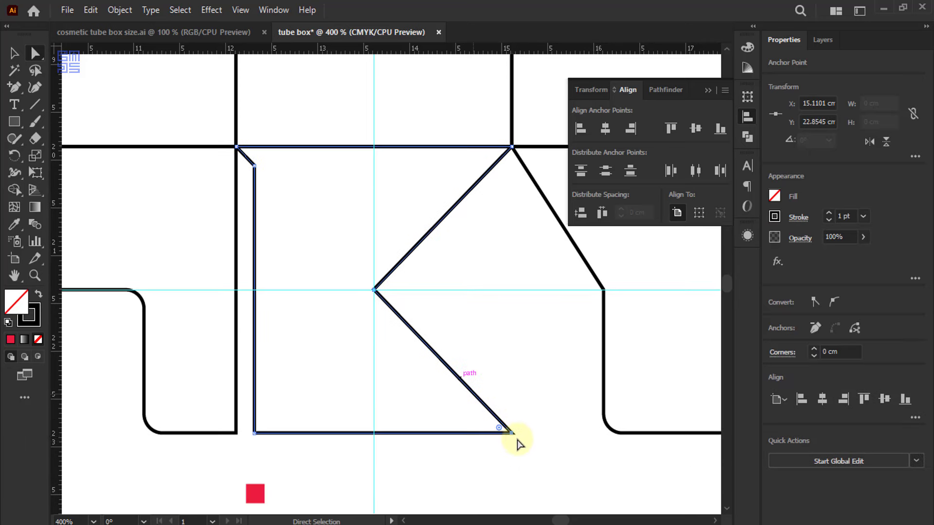
scroll(517, 440, "down", 1)
key("Left")
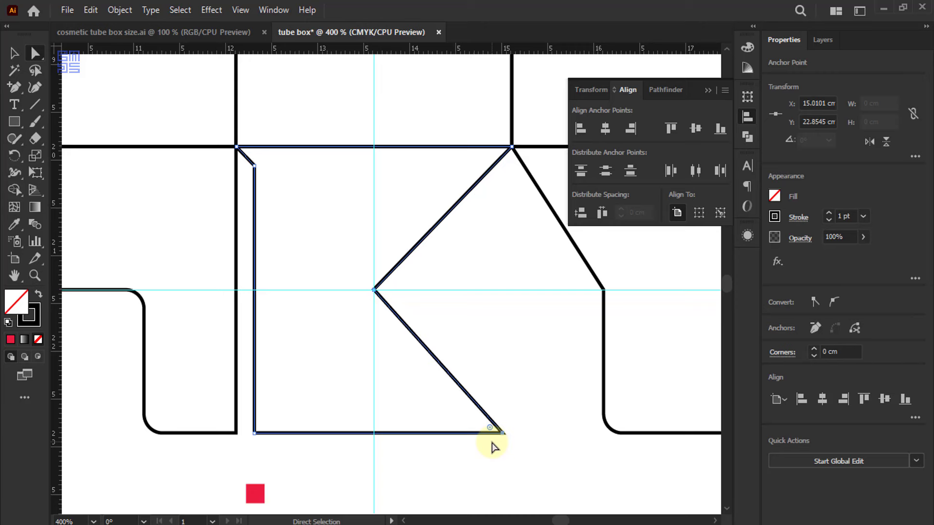
key("Left")
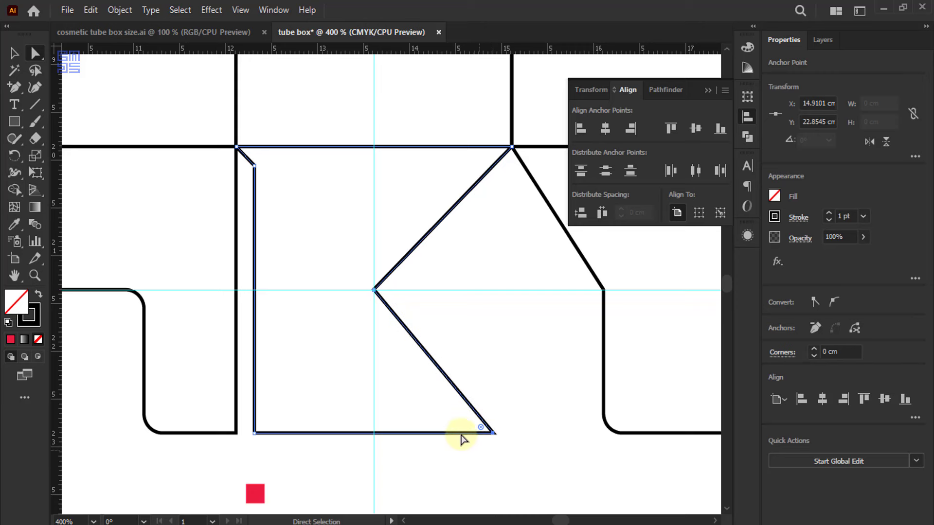
left_click(839, 348)
type("02")
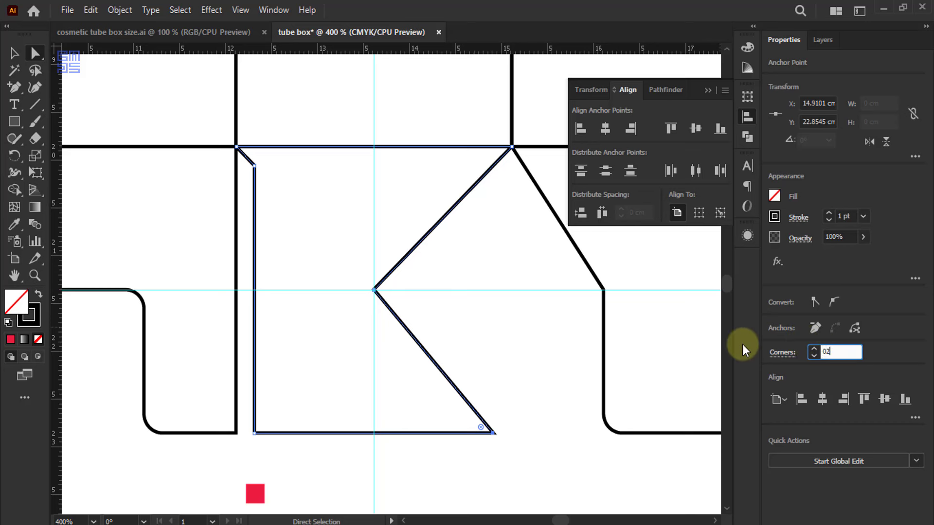
key("BackSpace")
key("BackSpace")
type("0.2")
key("Return")
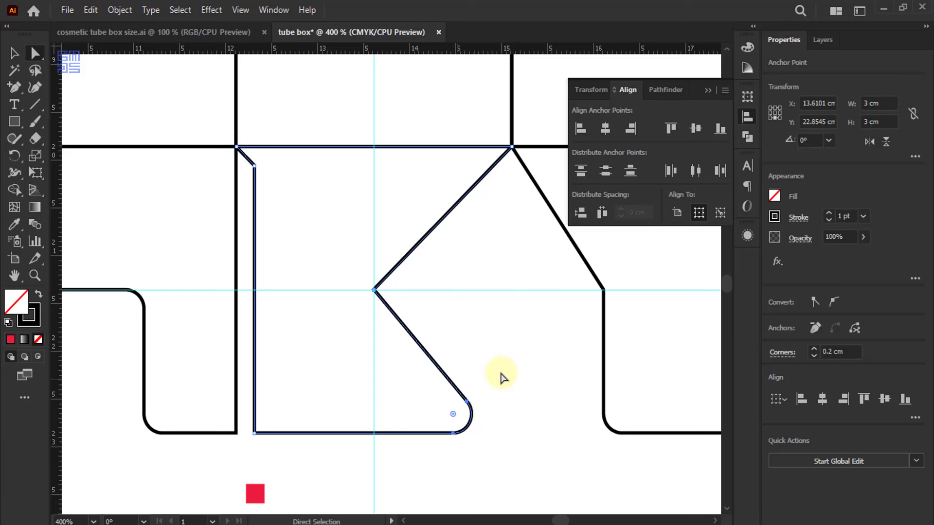
scroll(432, 347, "down", 2)
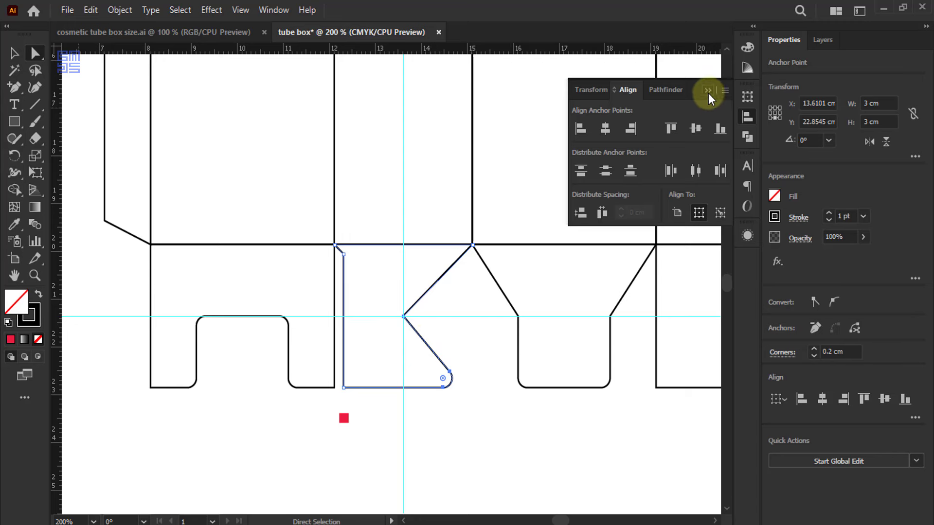
- Place a copy of the angled flap below the panels and mirror it horizontally
left_click(709, 93)
left_click(13, 53)
scroll(218, 299, "down", 2)
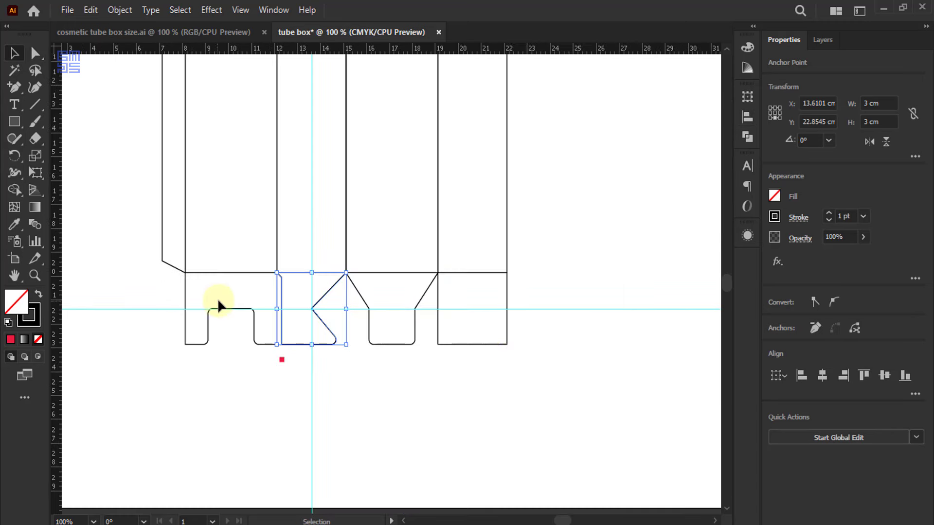
left_click_drag(316, 346, 419, 424)
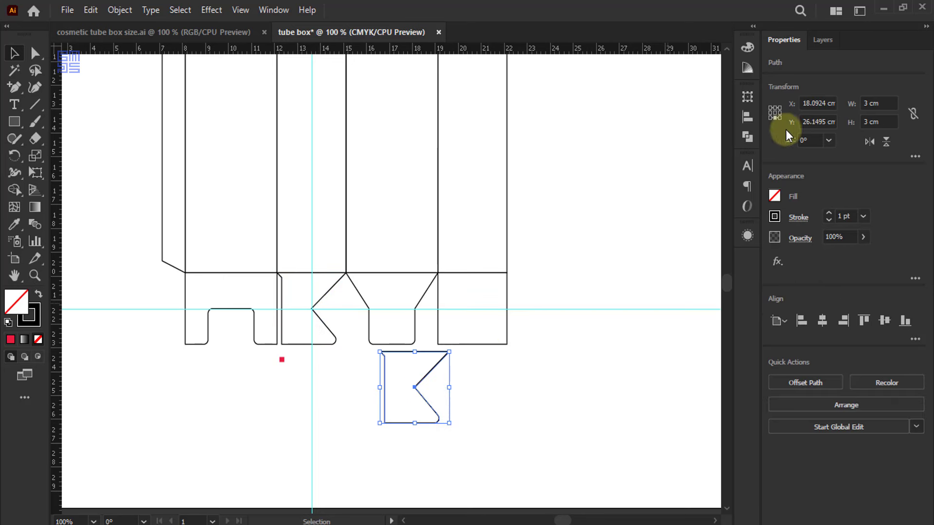
left_click(870, 142)
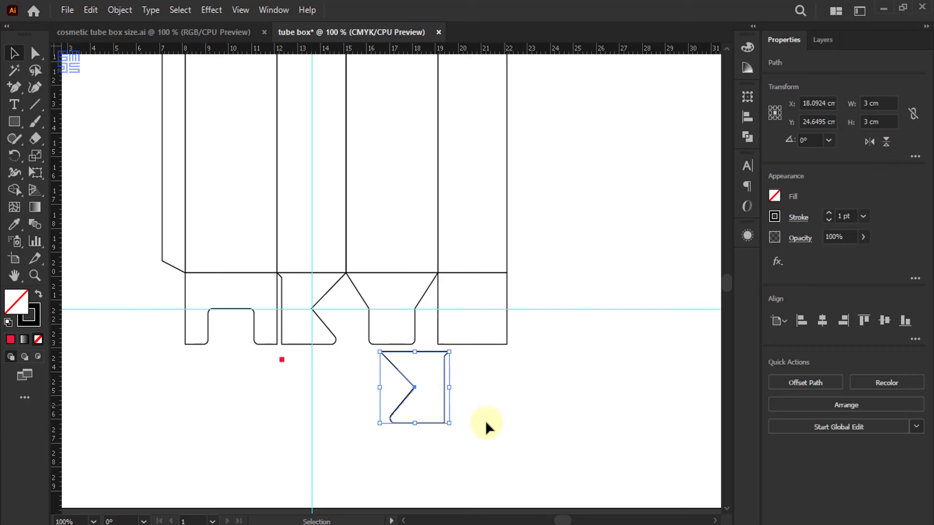
- Centre the mirrored flap on the rightmost bottom square, then delete that square
left_click(498, 345, "shift")
left_click(501, 344)
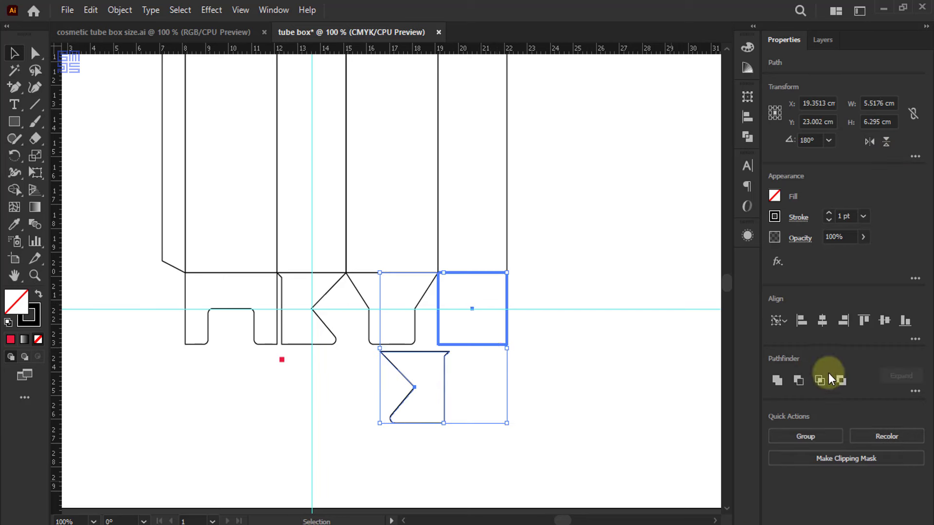
left_click(821, 321)
left_click(884, 321)
left_click(258, 411)
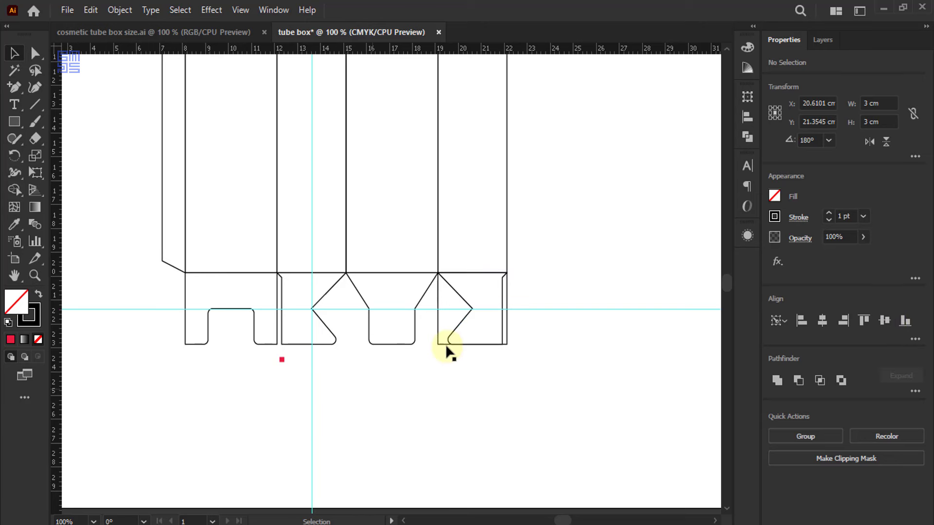
left_click_drag(439, 340, 439, 466)
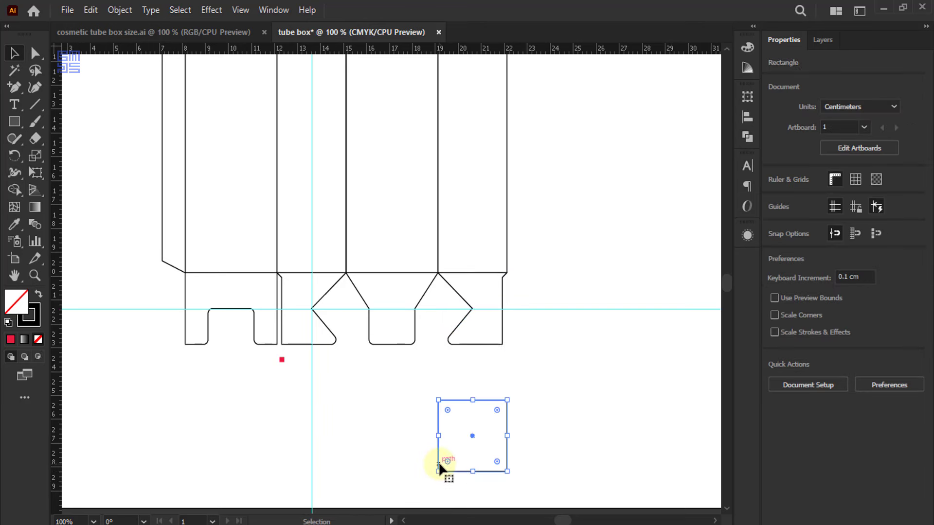
key("Delete")
- Delete the horizontal and vertical guides
left_click_drag(561, 264, 608, 392)
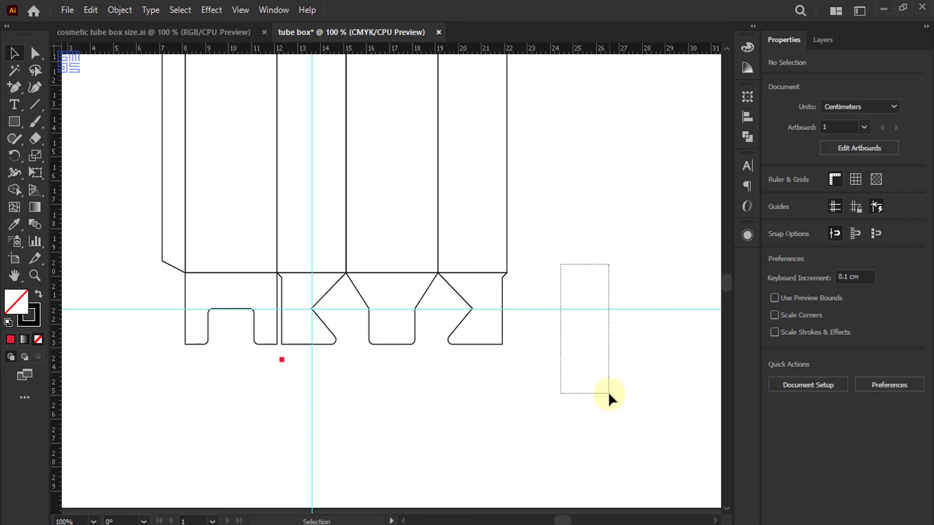
key("Delete")
left_click_drag(335, 412, 243, 446)
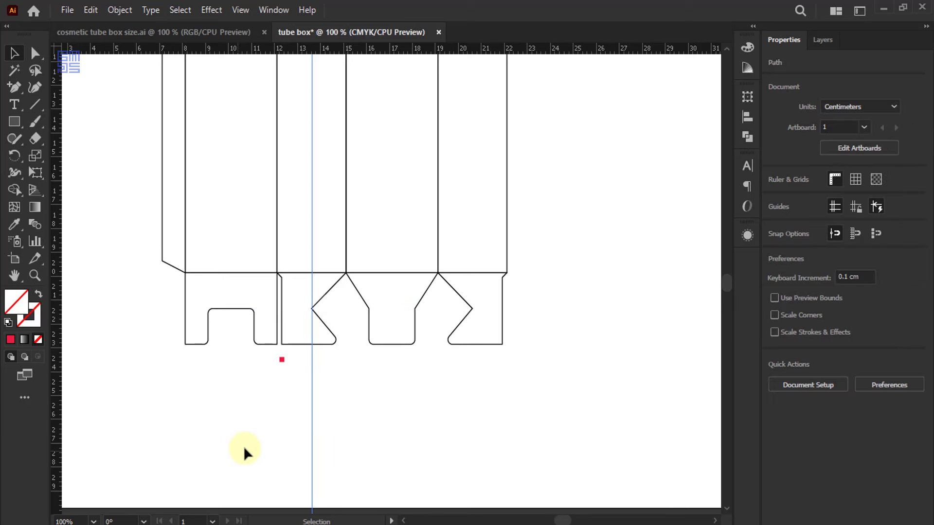
key("Delete")
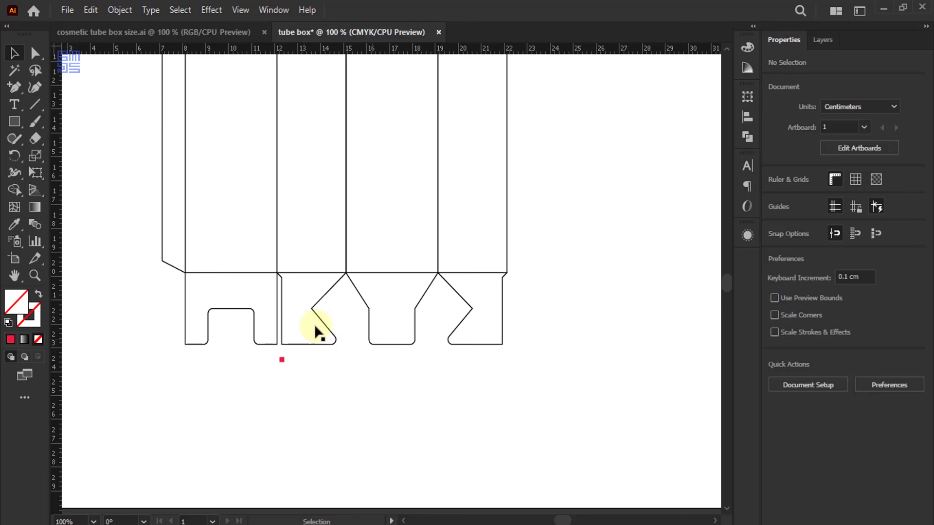
left_click_drag(247, 316, 419, 445)
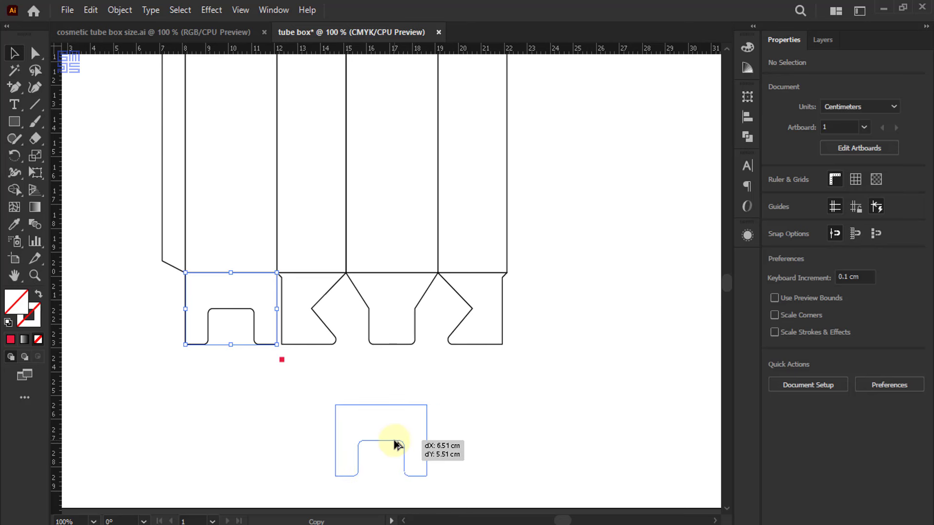
left_click_drag(419, 445, 389, 404)
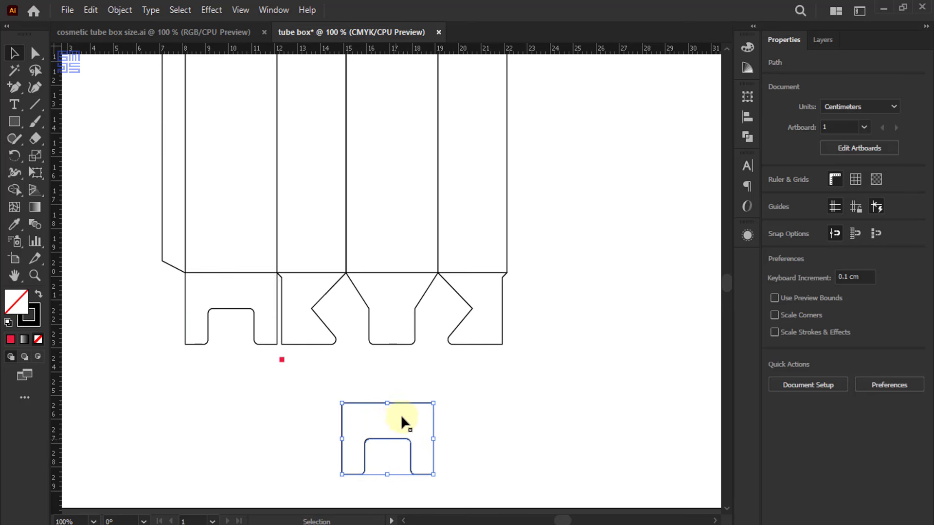
left_click(885, 142)
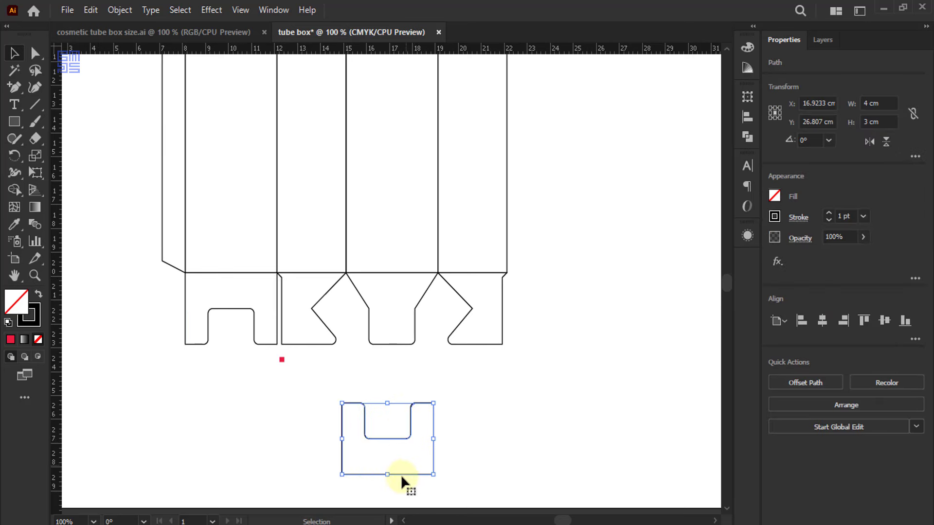
left_click(508, 417)
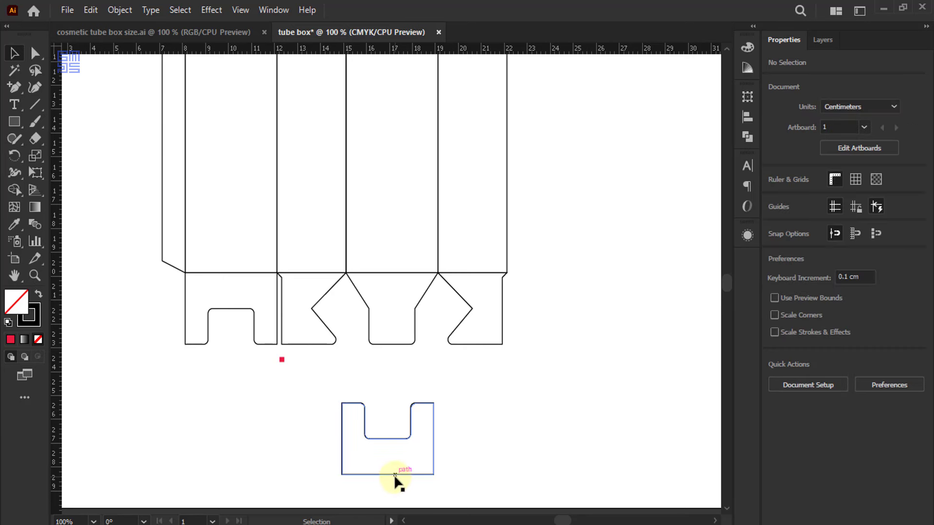
left_click_drag(395, 476, 401, 376)
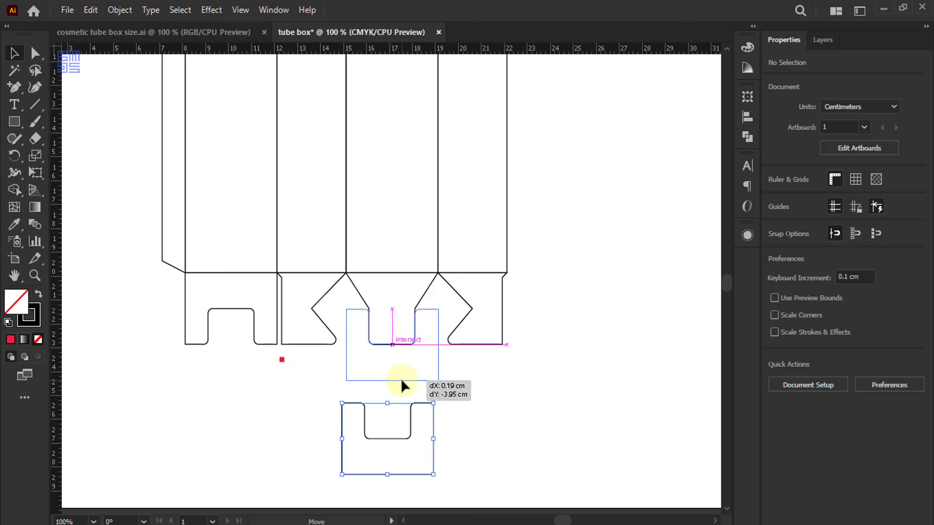
left_click_drag(401, 376, 401, 378)
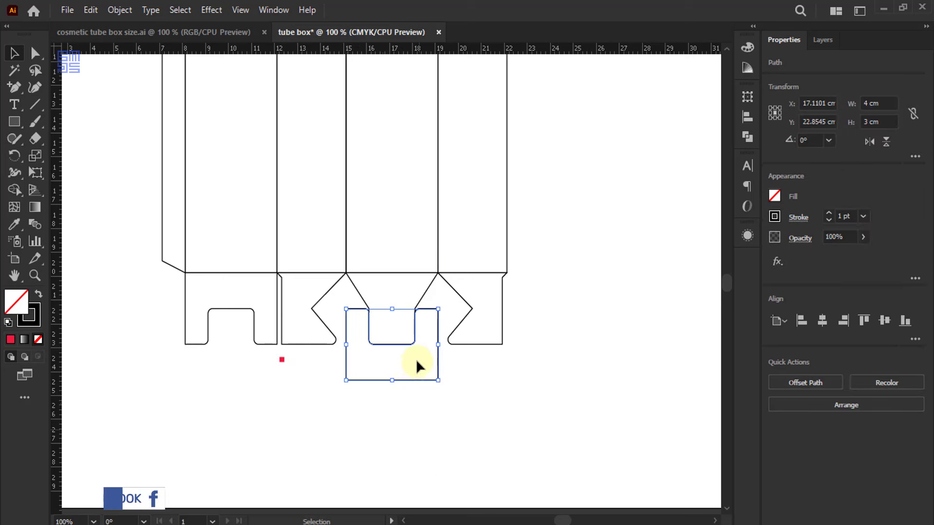
left_click(416, 341)
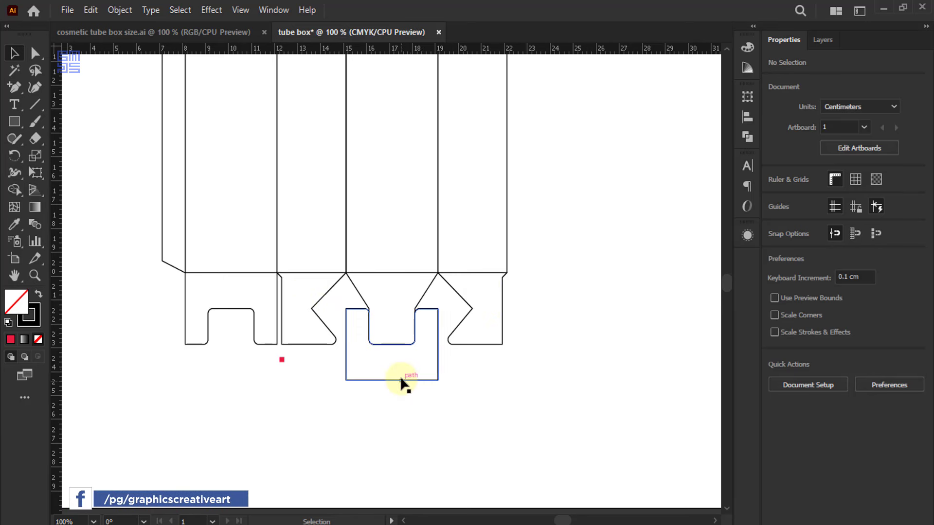
left_click_drag(405, 379, 378, 463)
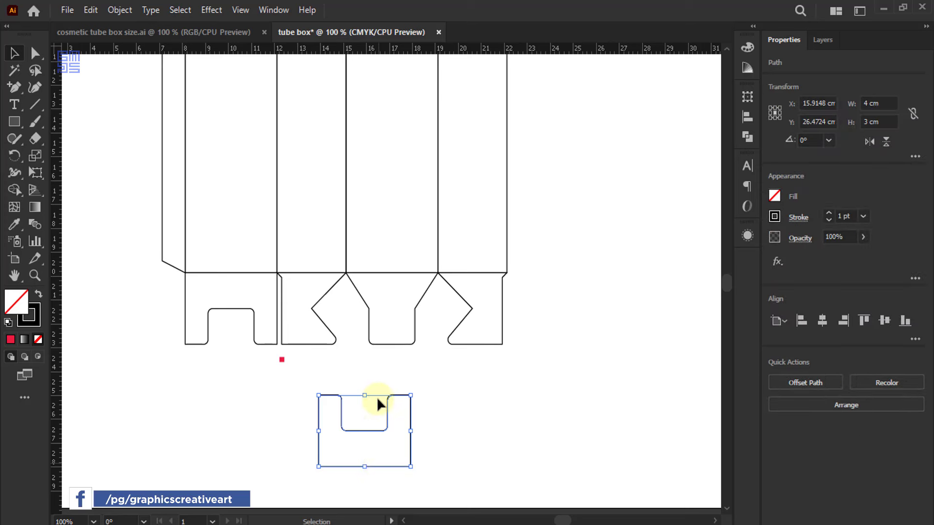
key("ctrl+z")
left_click(393, 334)
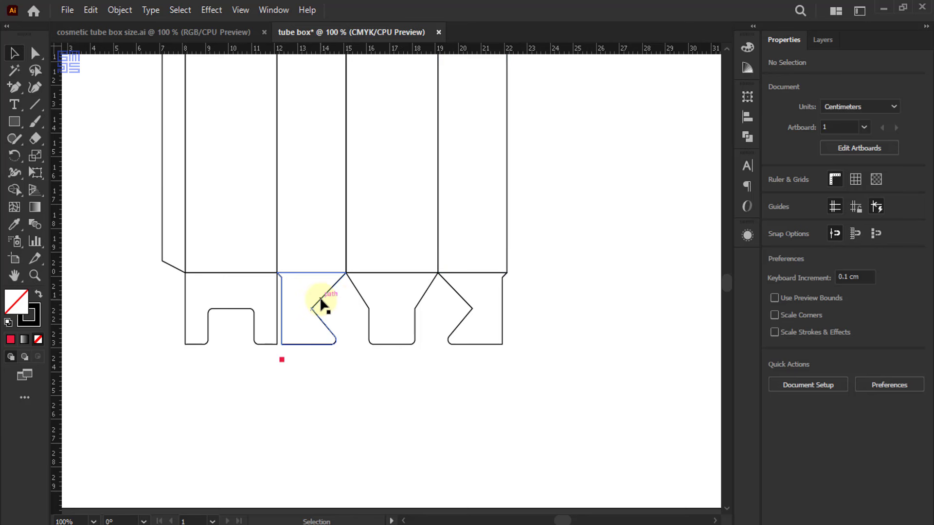
left_click_drag(320, 304, 477, 317)
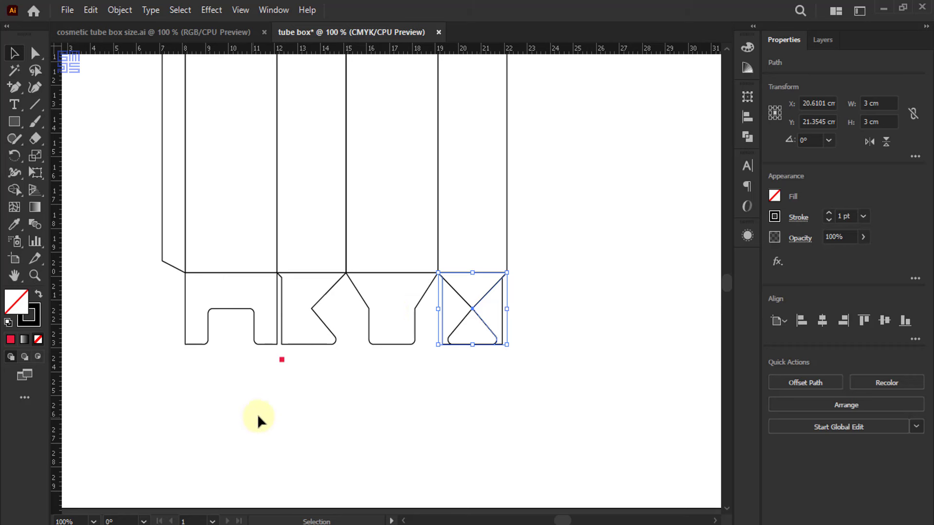
key("Delete")
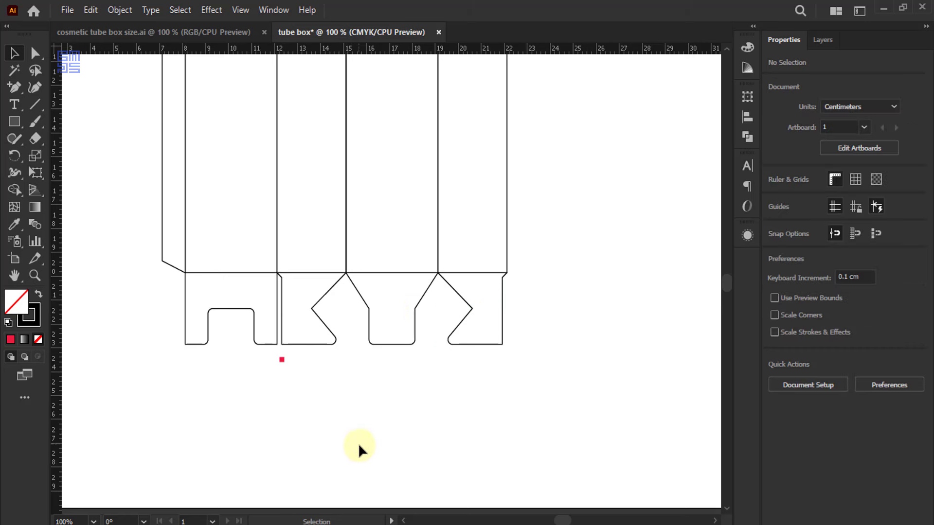
- Move the small red square marker up above the four top flaps
scroll(340, 440, "up", 2)
left_click_drag(281, 411, 283, 410)
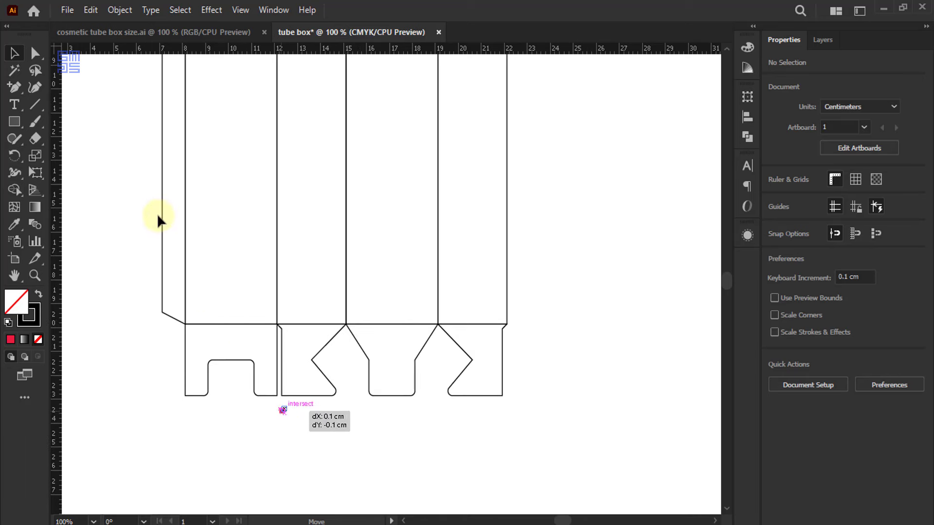
left_click_drag(156, 219, 140, 94)
scroll(272, 292, "up", 2)
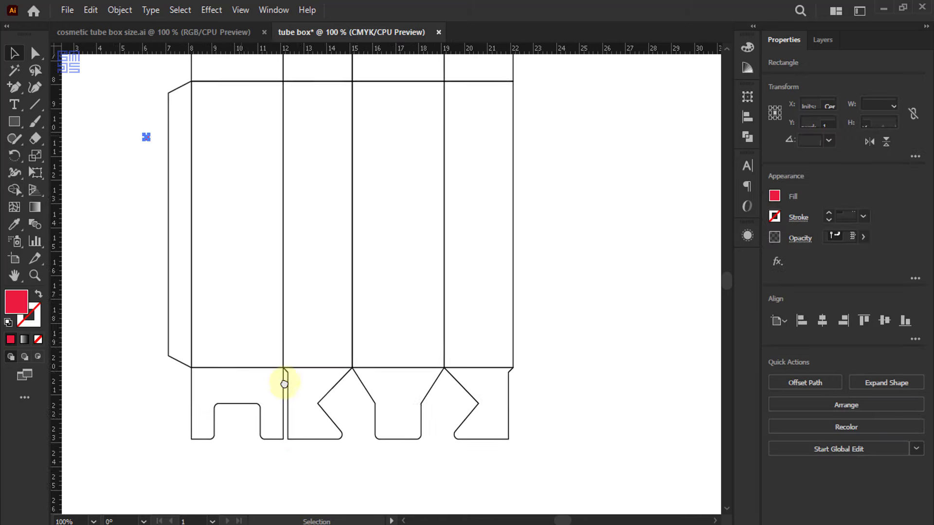
scroll(284, 384, "up", 10)
left_click(189, 389)
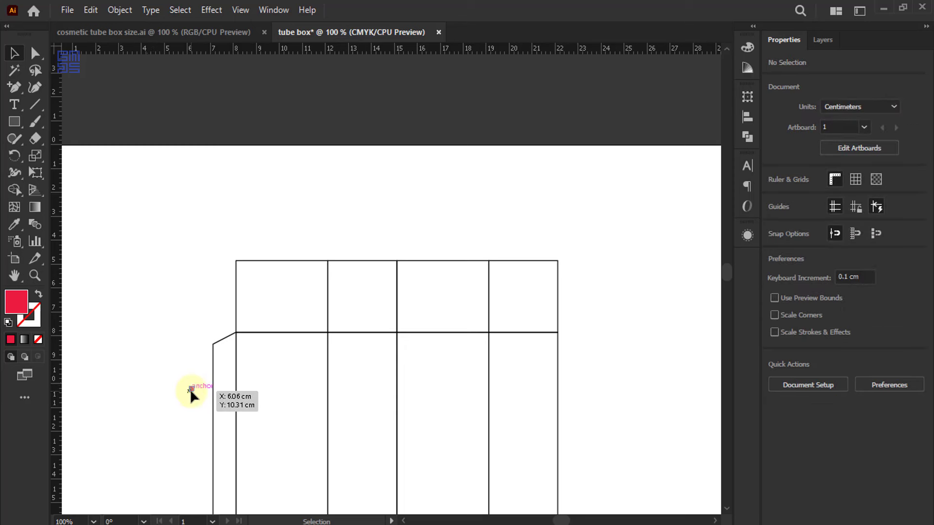
left_click_drag(190, 389, 356, 239)
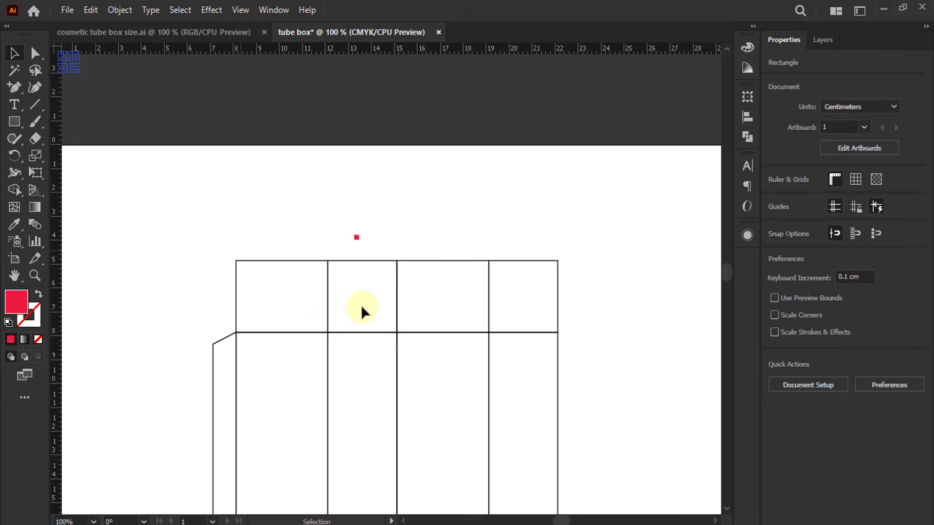
left_click(251, 238)
scroll(263, 305, "up", 1)
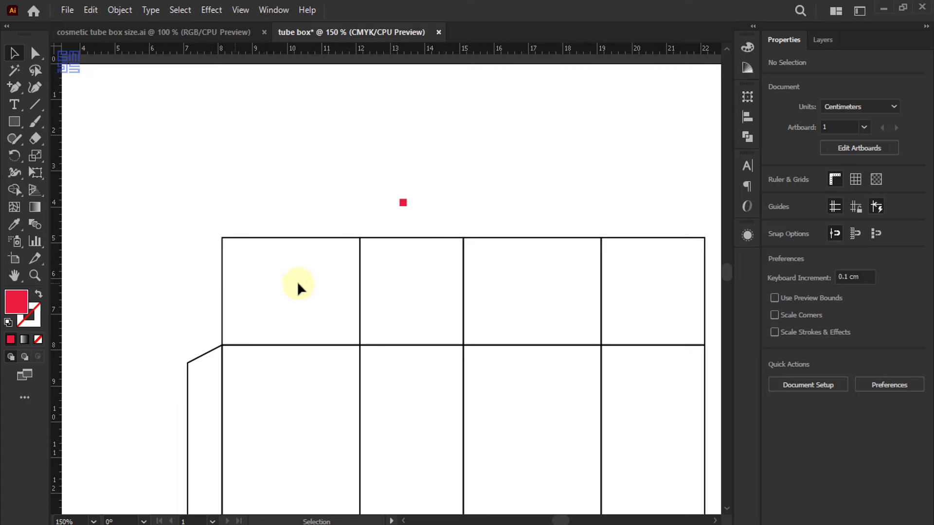
left_click(287, 237)
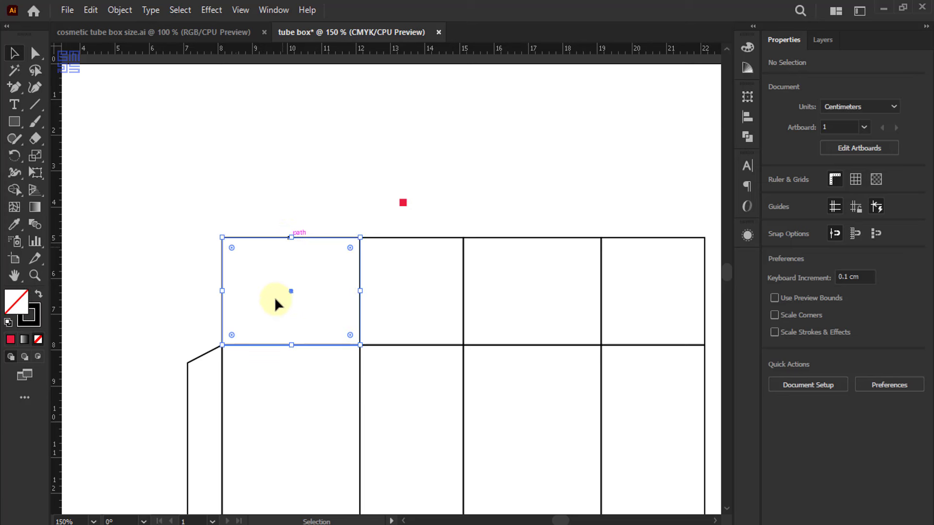
key("a")
key("v")
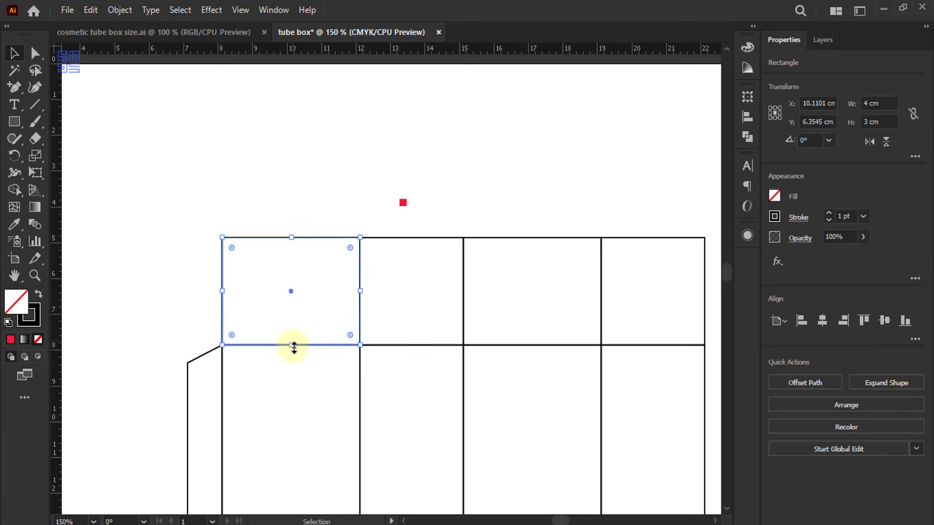
left_click_drag(292, 344, 300, 274)
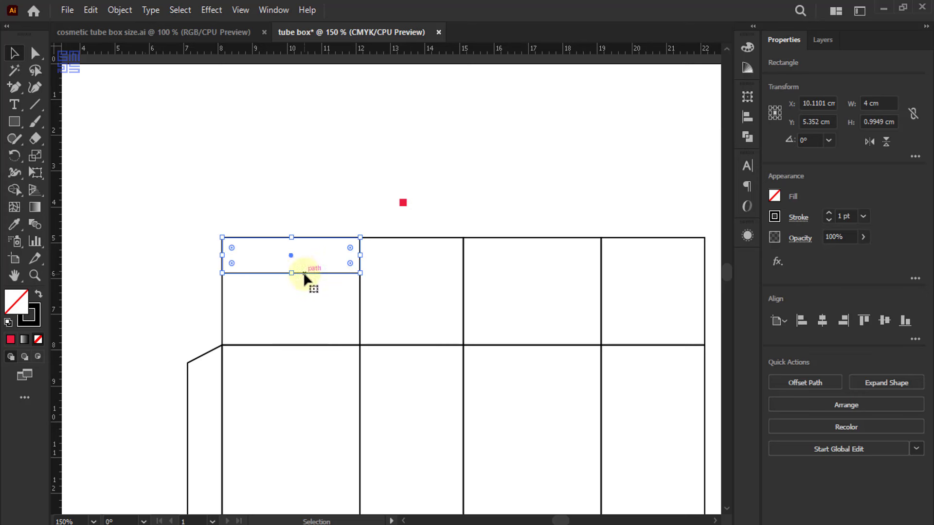
left_click_drag(303, 275, 307, 312)
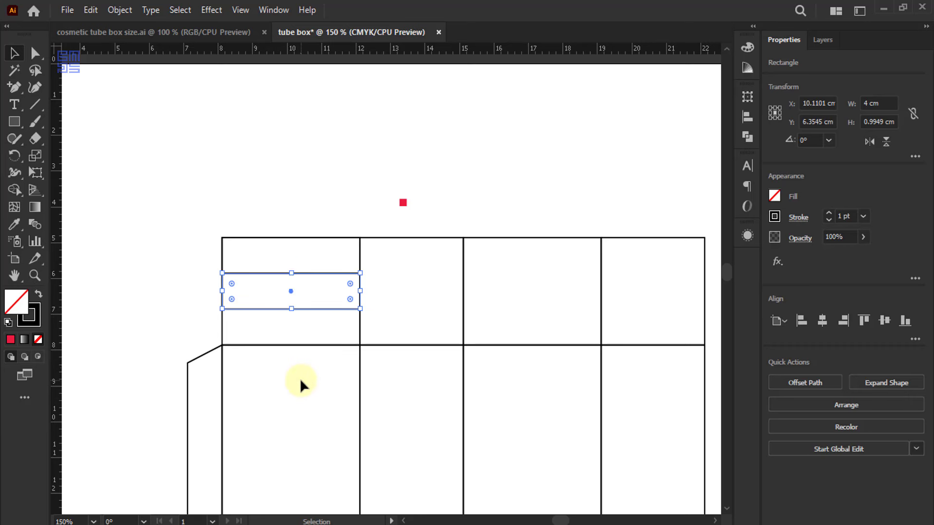
key("ctrl+d")
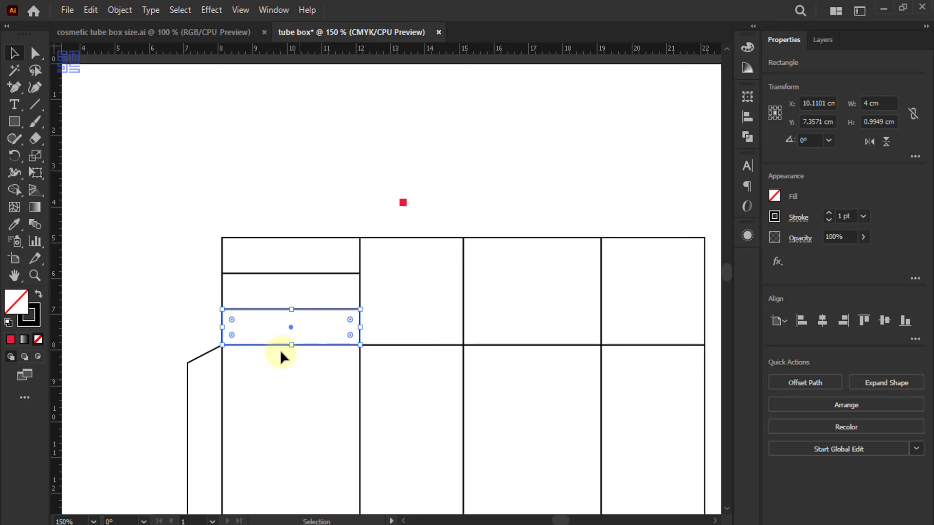
scroll(279, 336, "up", 3)
scroll(279, 347, "down", 2)
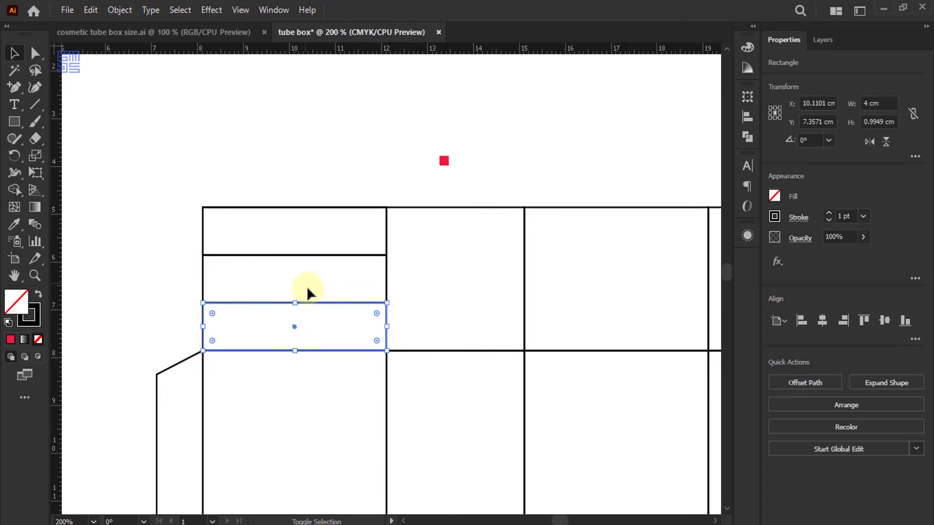
key("ctrl+z")
left_click(319, 331)
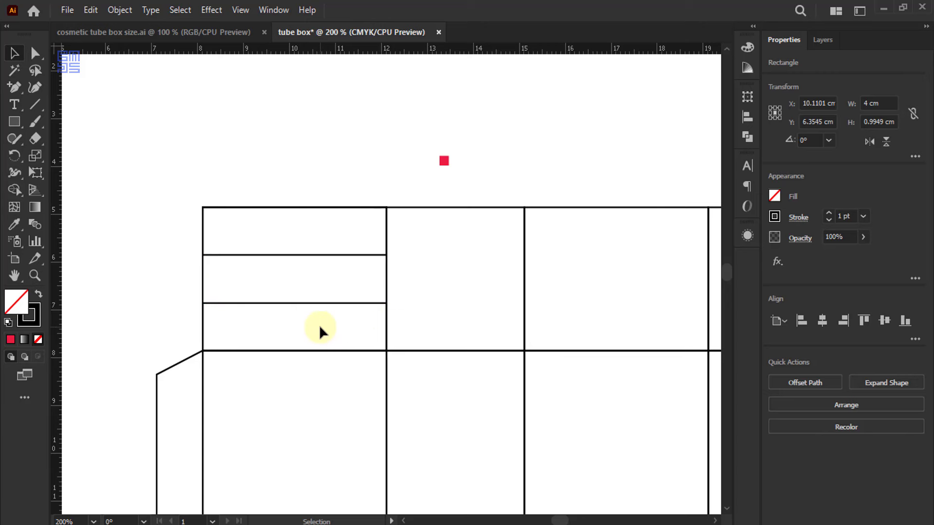
left_click_drag(311, 281, 317, 328)
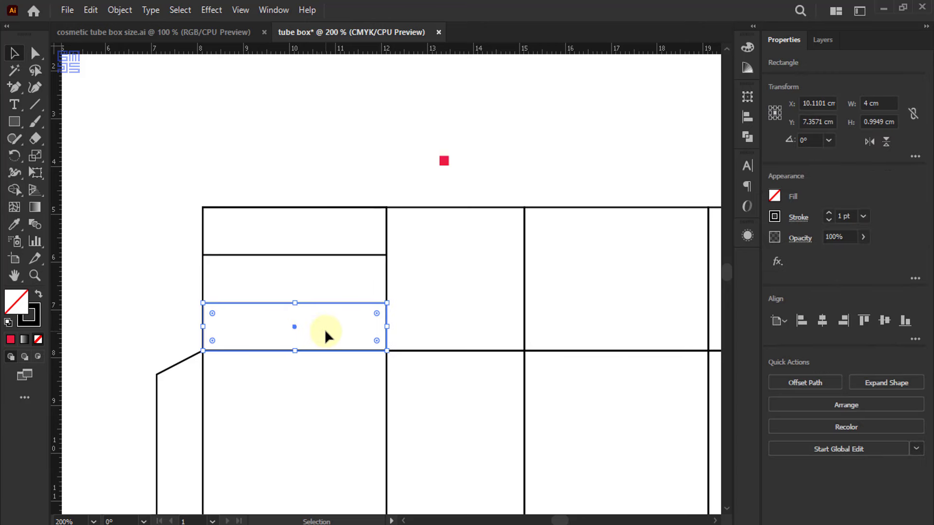
key("Delete")
left_click(305, 254)
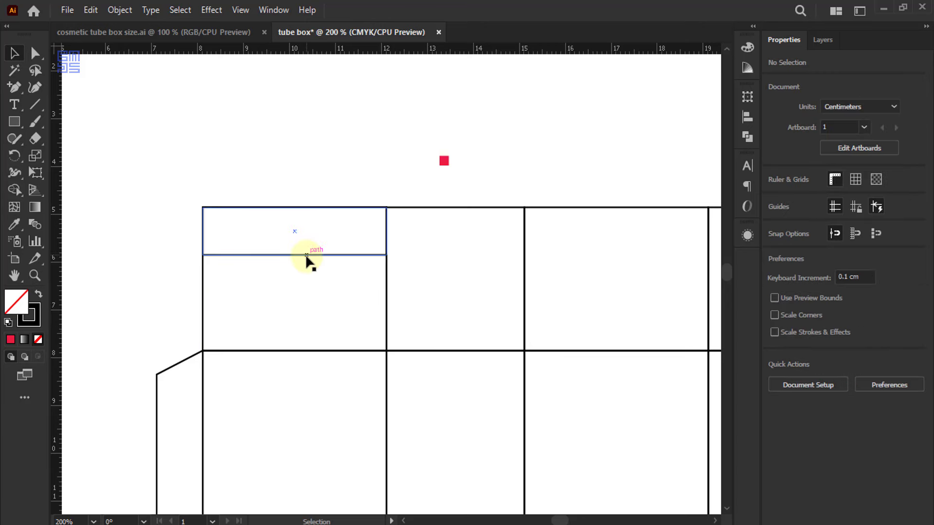
left_click_drag(304, 256, 298, 213)
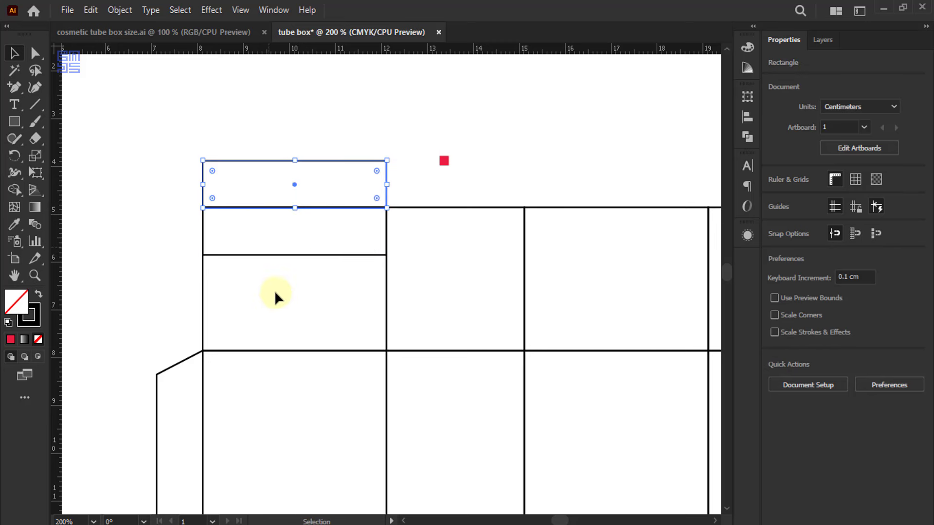
left_click(258, 121)
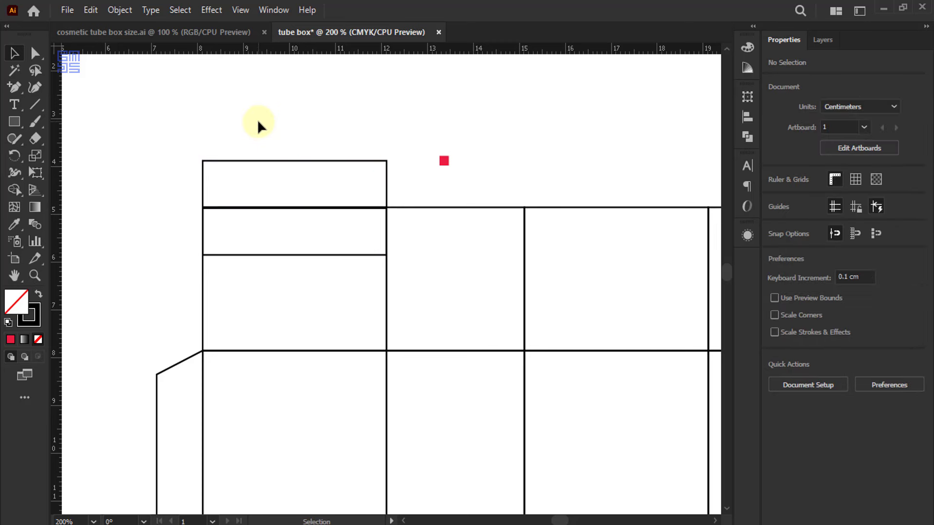
left_click(292, 253)
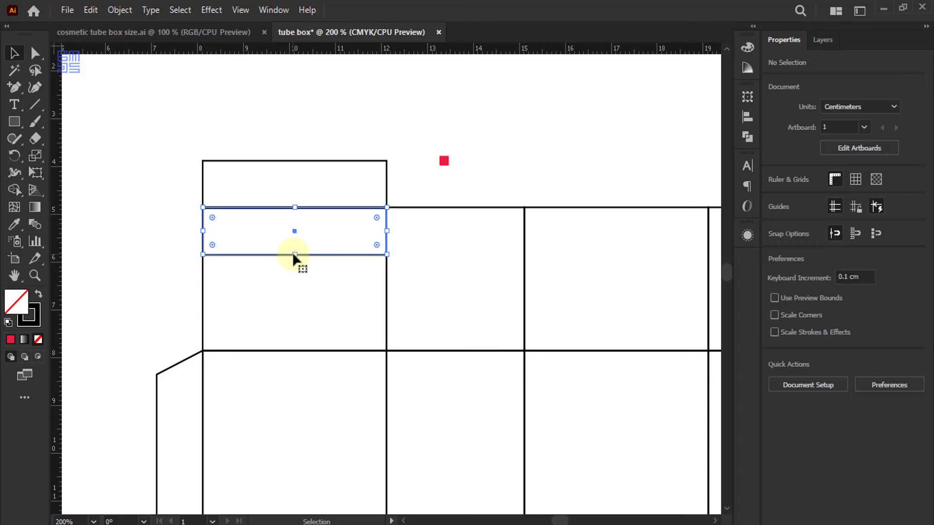
left_click(301, 160)
key("Delete")
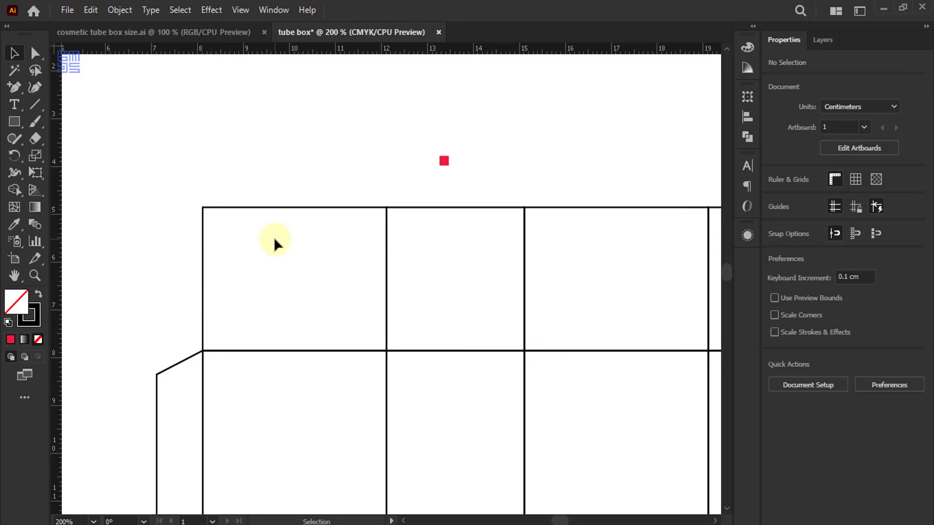
- Divide the top-left panel's height by 3 to make a 4 × 1 cm strip
mouse_move(208, 152)
left_mouse_down()
mouse_move(342, 302)
mouse_move(291, 292)
left_mouse_up()
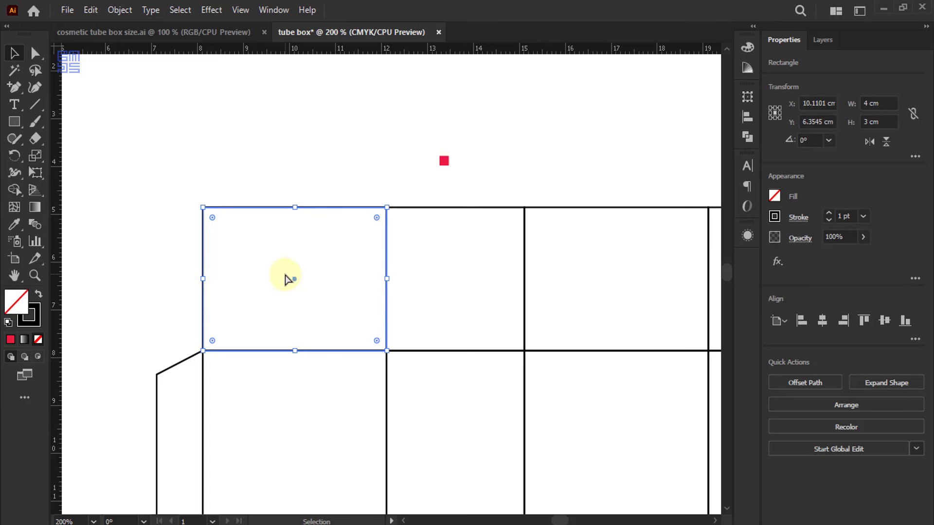
left_click(747, 97)
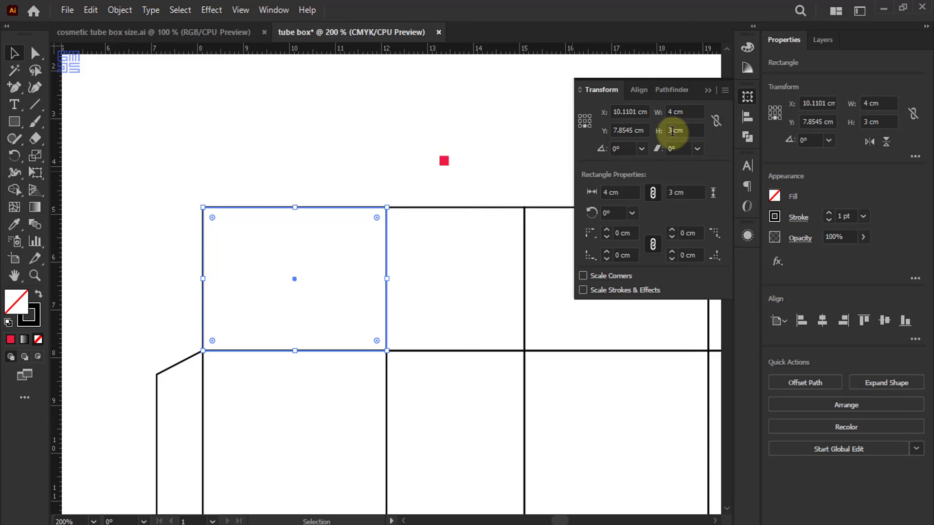
left_click(674, 131)
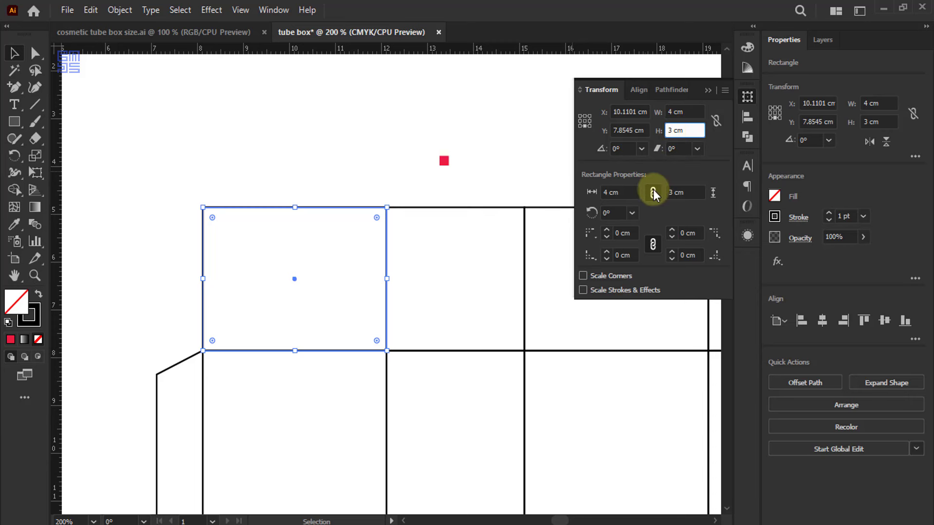
type("/3")
key("Return")
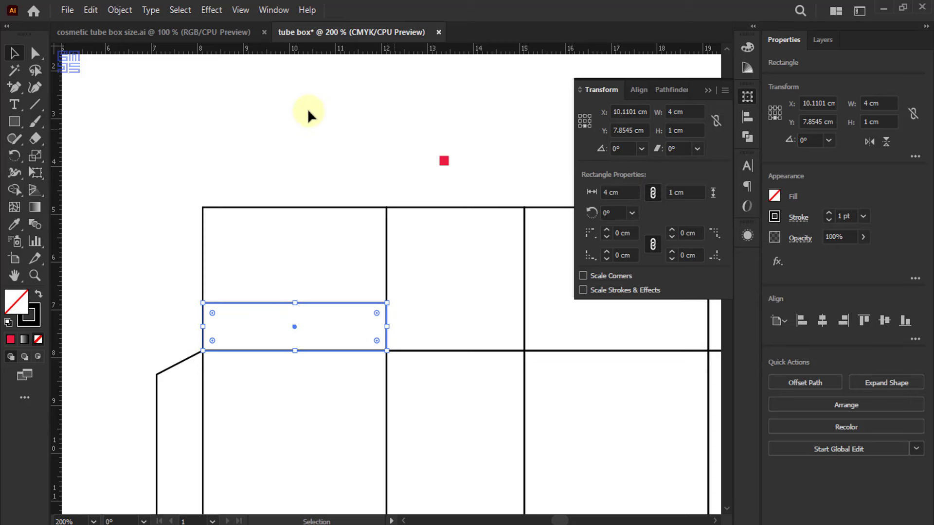
- Try moving the strip up to the box's top edge, then undo twice
left_click(331, 316)
mouse_move(329, 303)
left_mouse_down()
mouse_move(328, 137)
mouse_move(328, 164)
left_mouse_up()
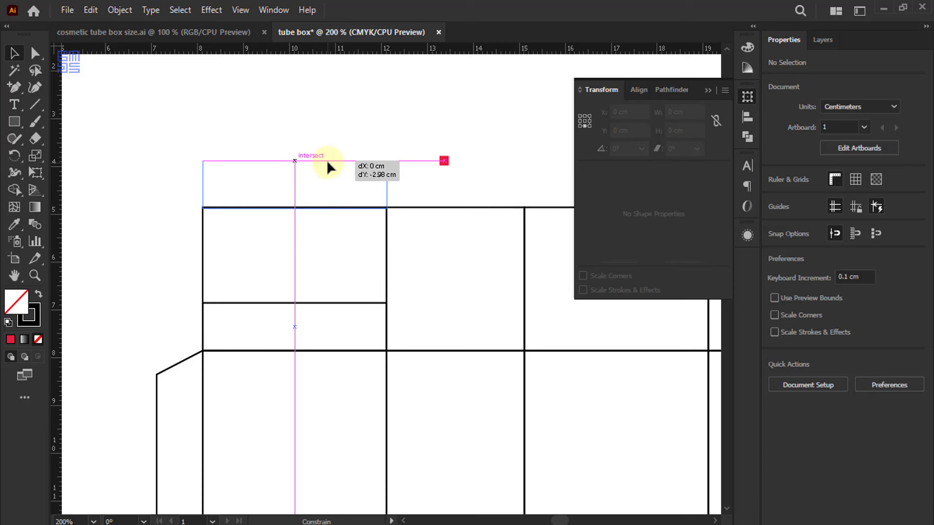
left_click_drag(326, 160, 326, 160)
left_click(324, 131)
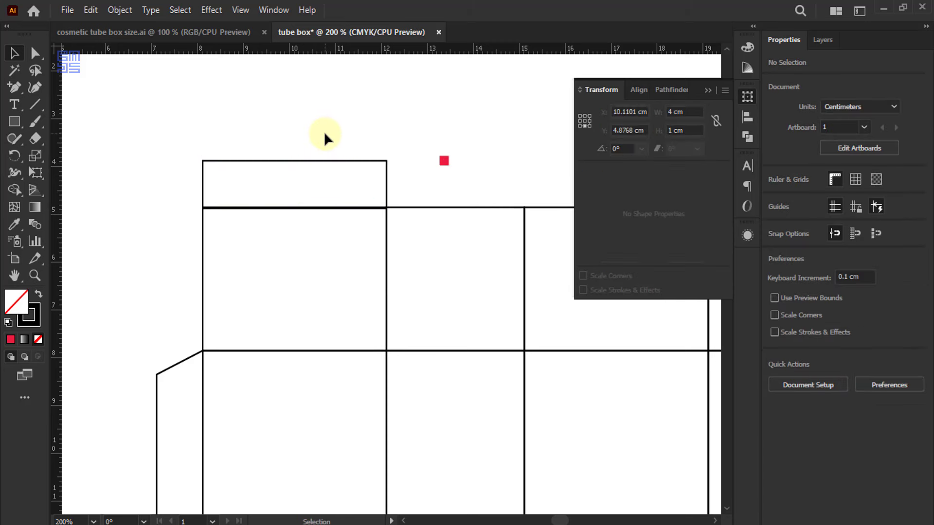
key("ctrl+z")
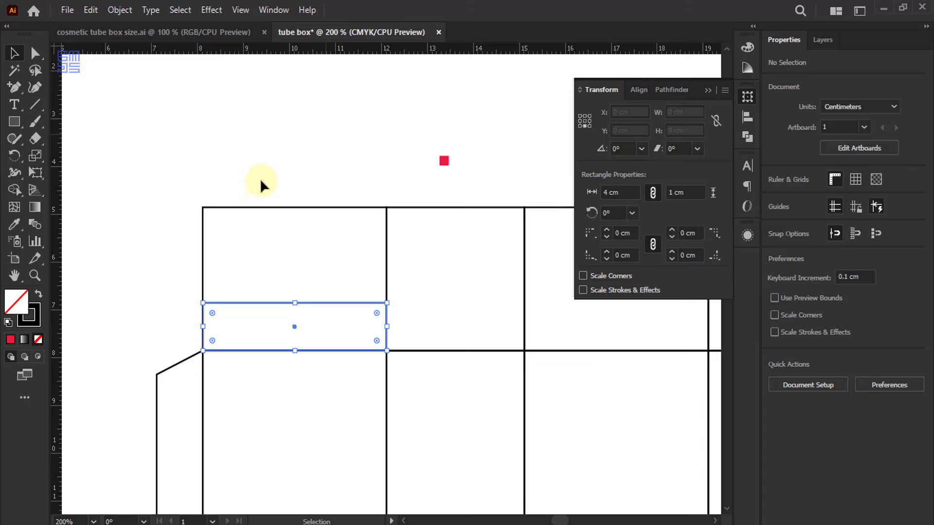
key("ctrl+z")
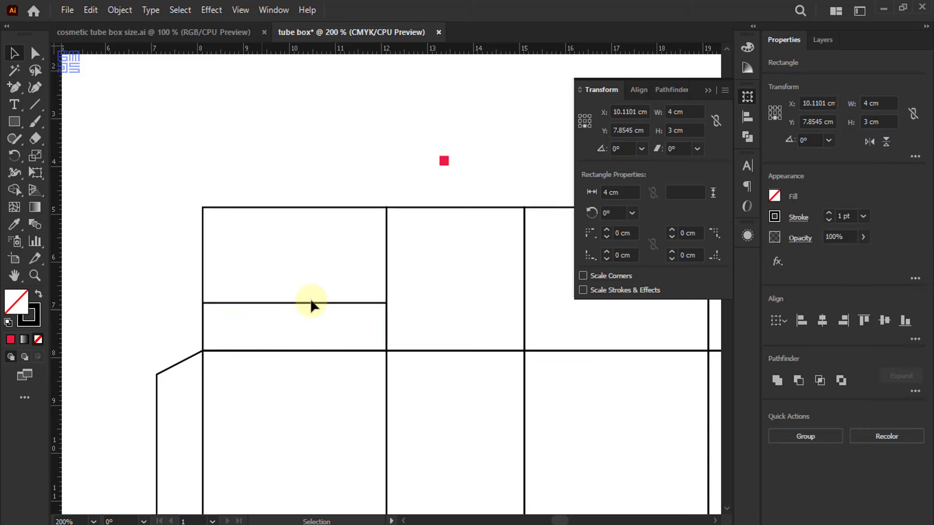
left_click(311, 302)
left_click_drag(315, 303, 312, 163)
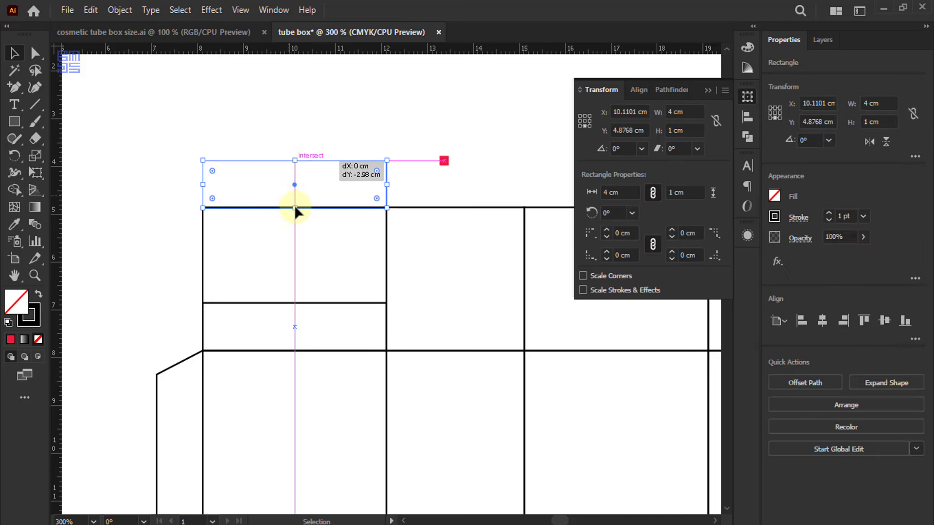
key("ctrl+y")
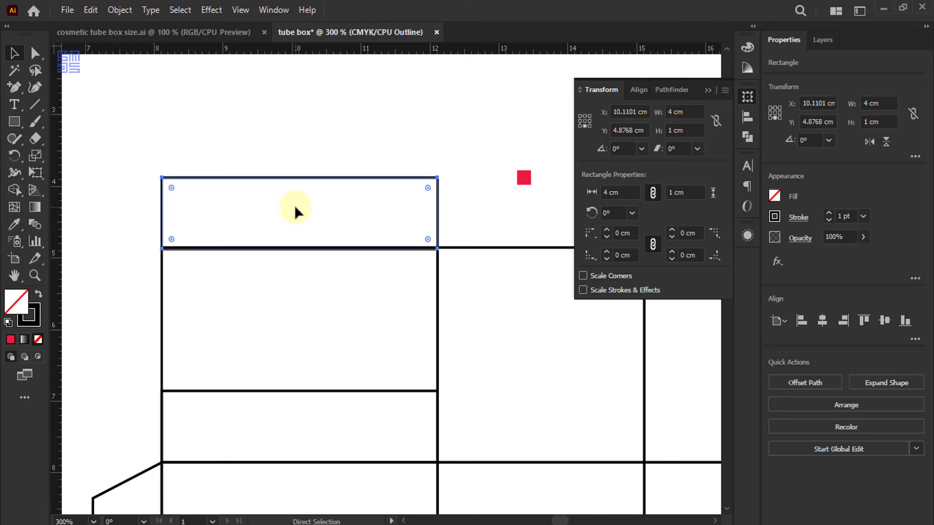
scroll(434, 248, "up", 3)
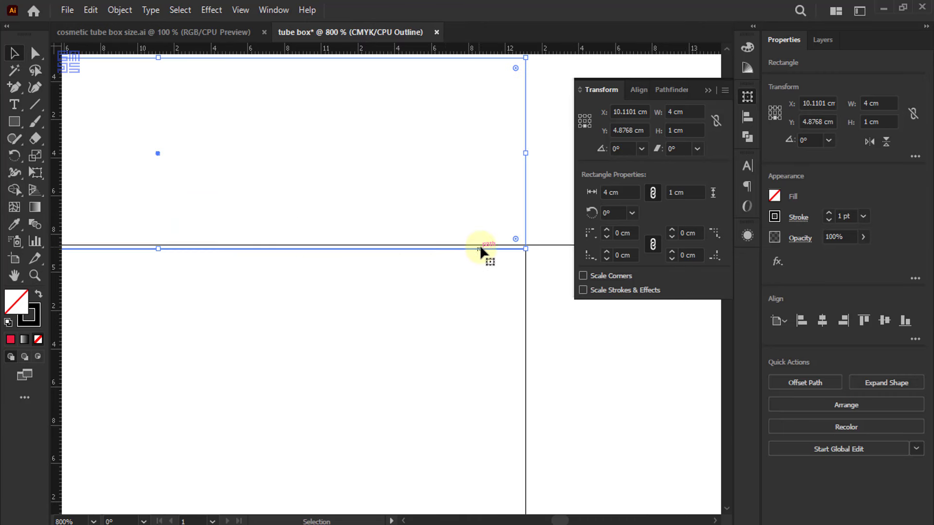
scroll(480, 244, "up", 3)
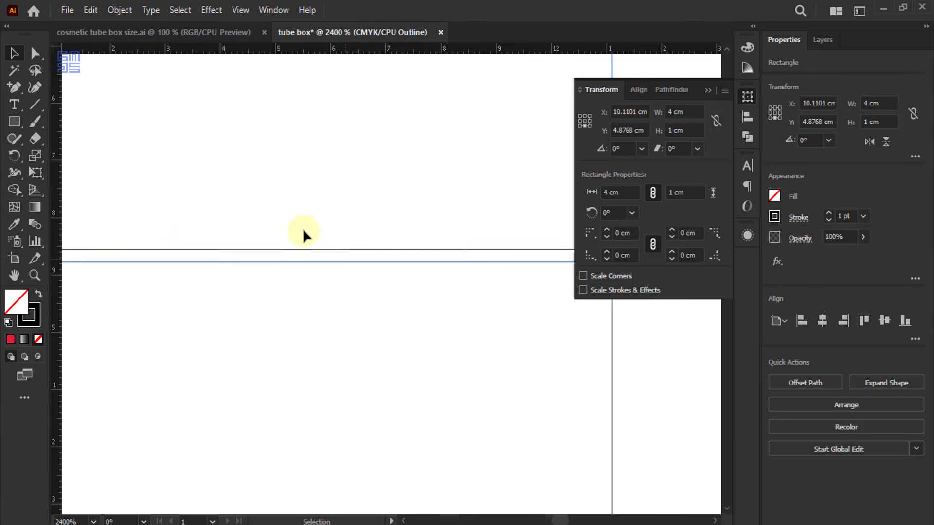
scroll(314, 217, "down", 3)
scroll(338, 185, "down", 2)
scroll(389, 170, "down", 2)
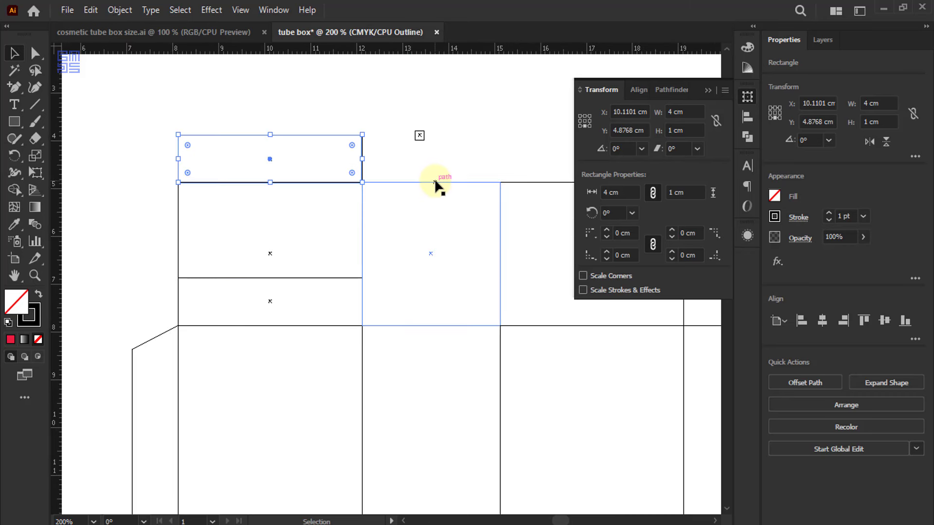
key("ctrl+z")
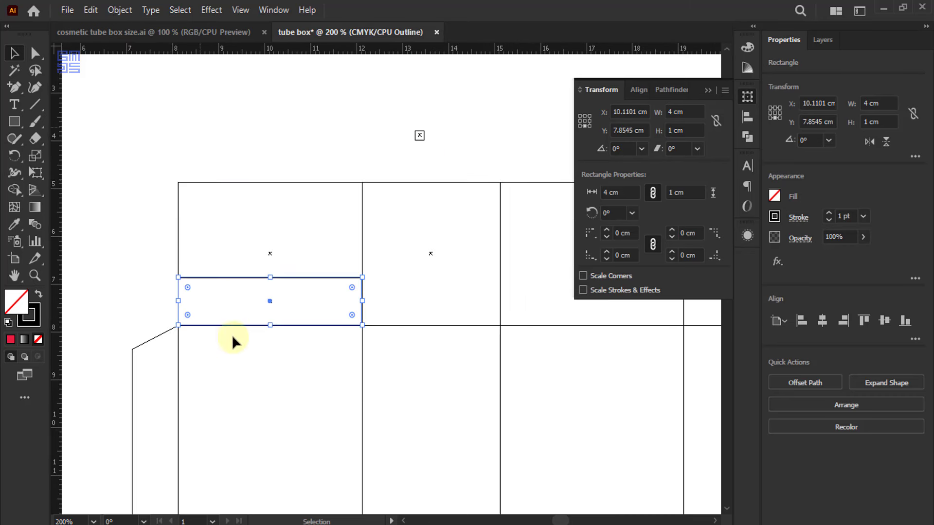
left_click(232, 334)
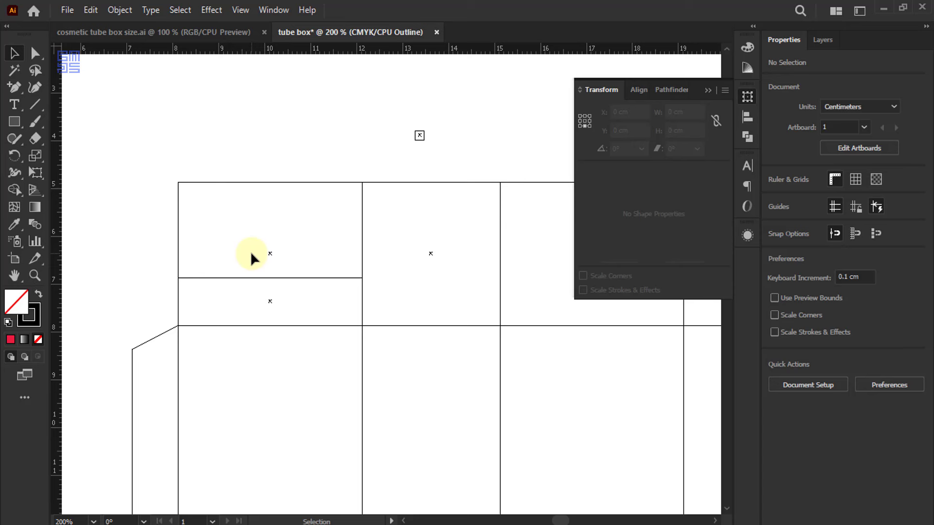
left_click_drag(226, 125, 305, 286)
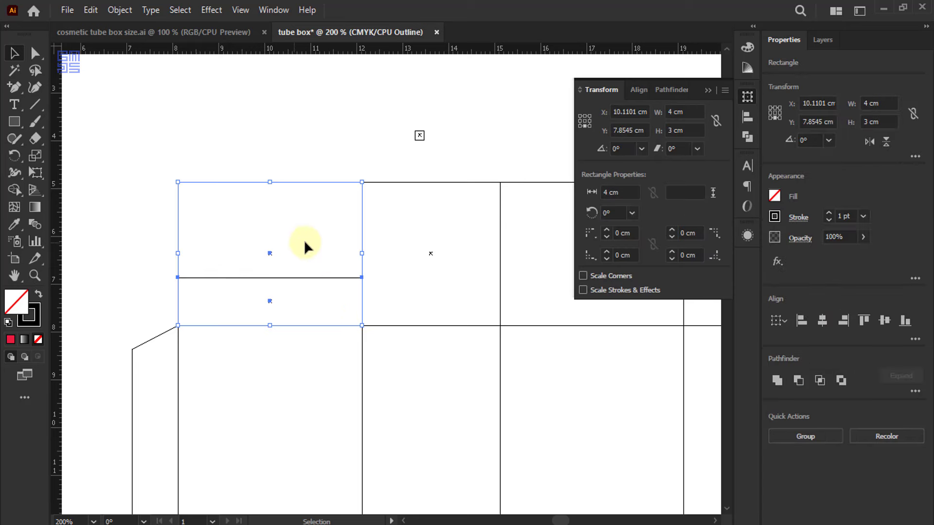
key("ctrl+y")
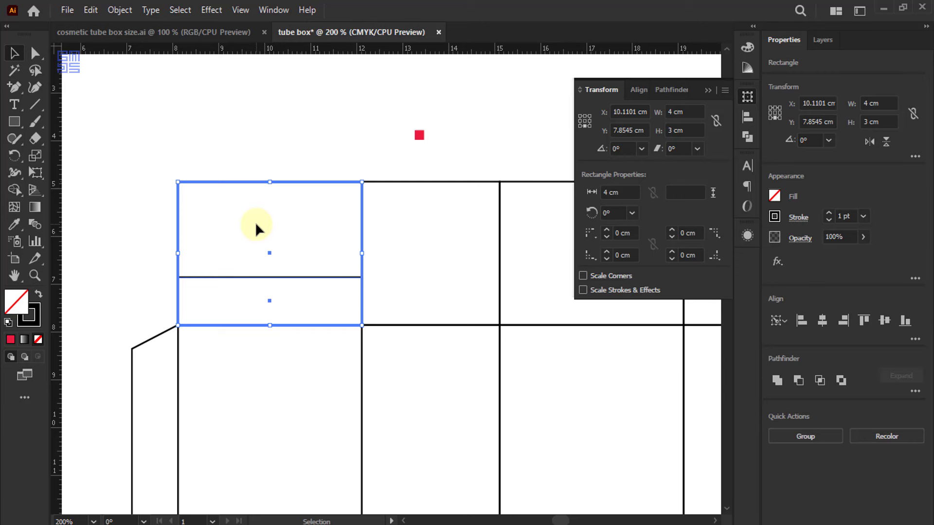
- Top-align the strip to the panel and flip it vertically to sit above it
left_click(865, 322)
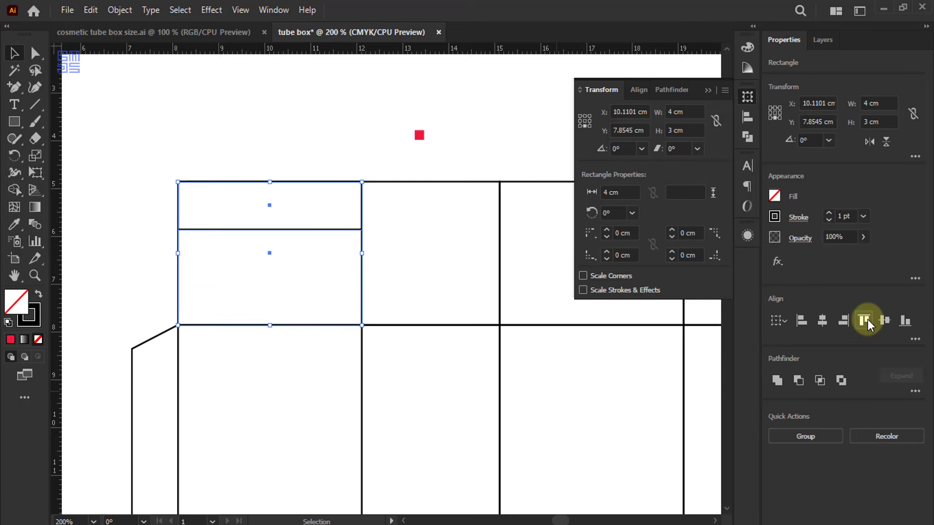
left_click(198, 122)
left_click(196, 185)
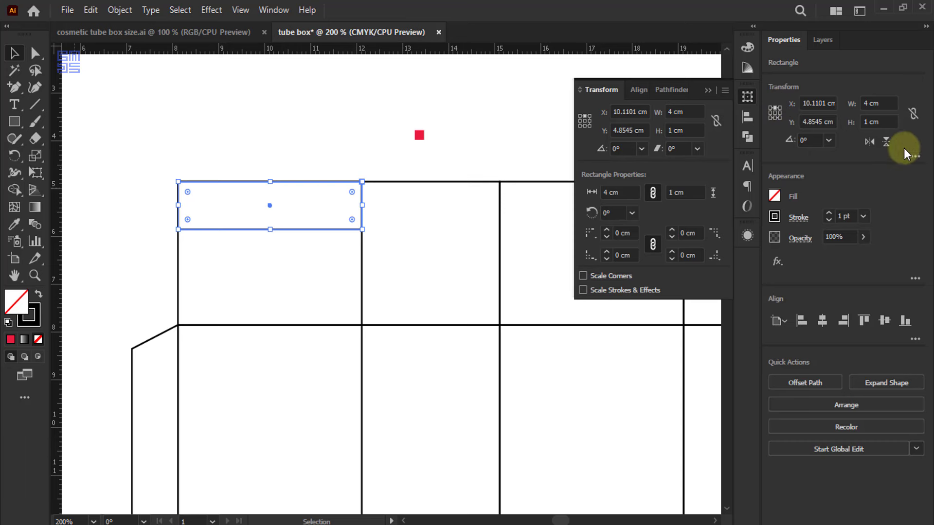
left_click(889, 147)
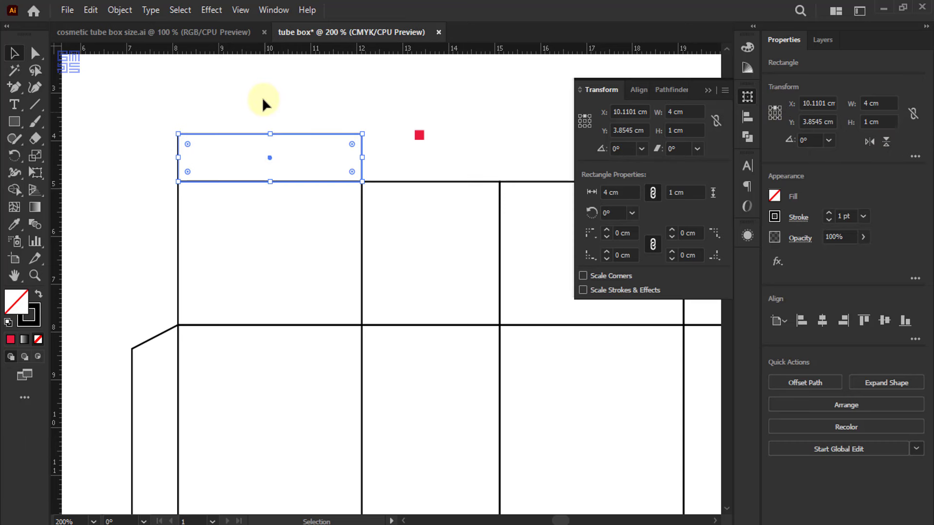
left_click(233, 105)
- Inspect the flap's join with the panel in Outline view, then return to Preview
scroll(267, 127, "up", 2)
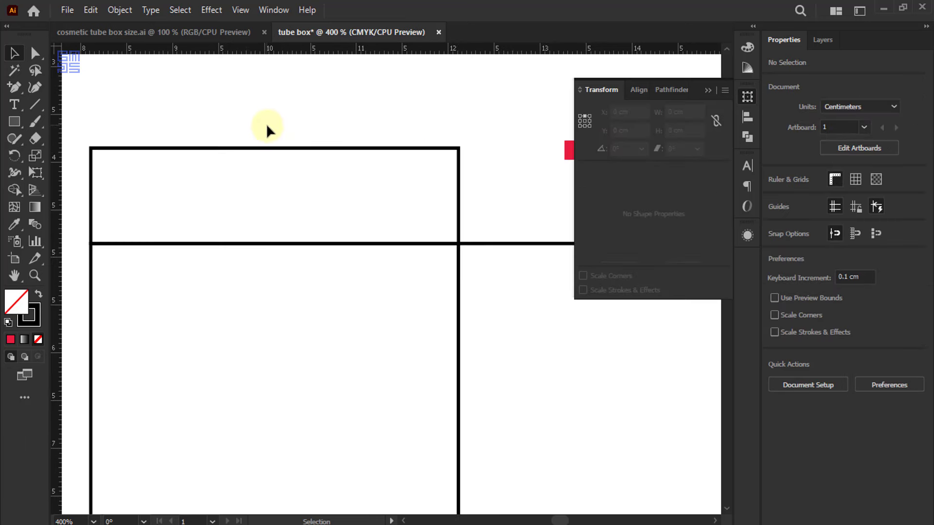
key("ctrl+y")
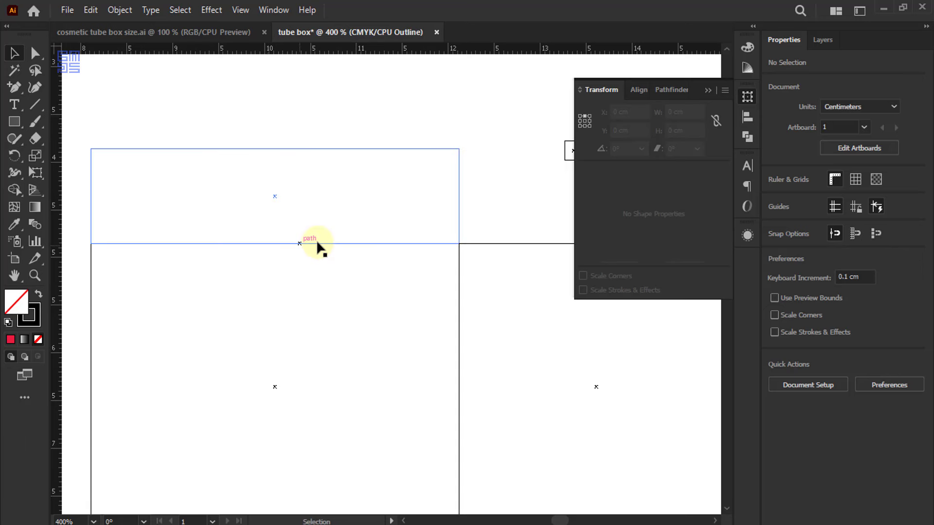
scroll(335, 244, "up", 3)
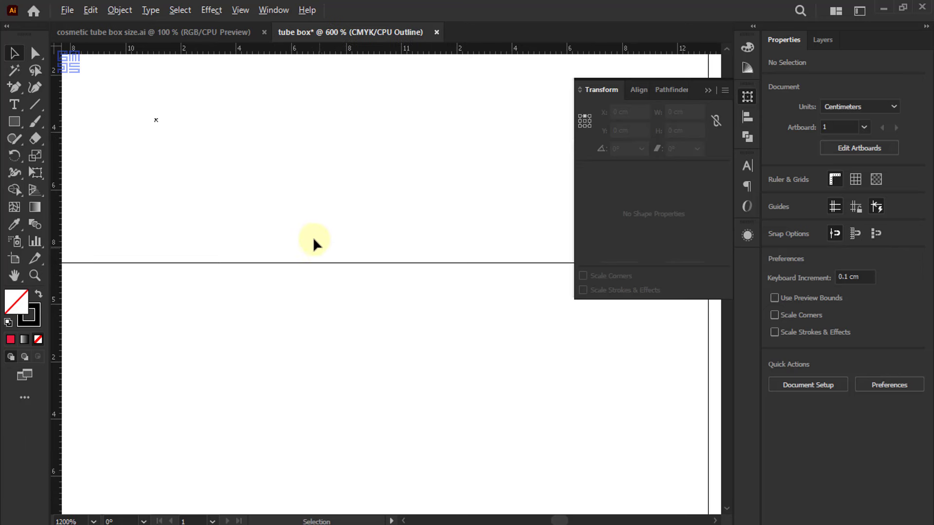
scroll(314, 237, "down", 2)
scroll(311, 231, "down", 3)
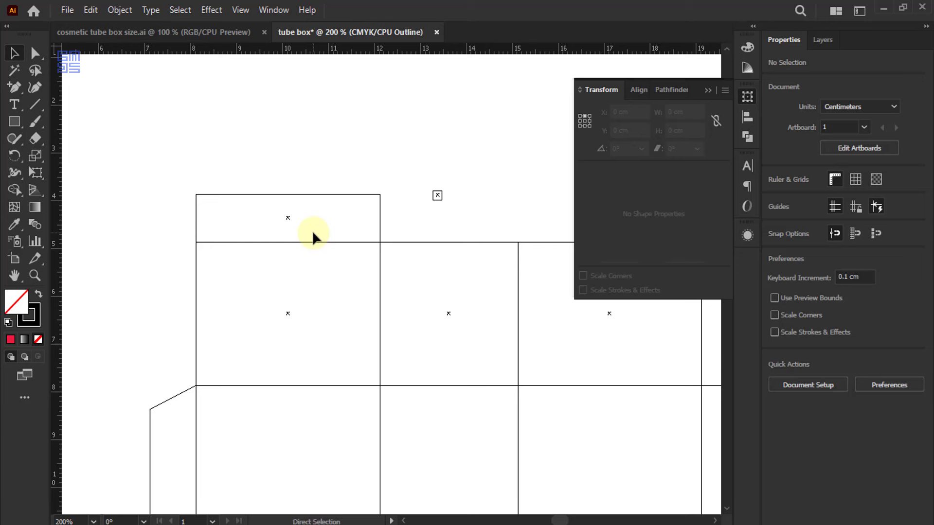
key("ctrl+y")
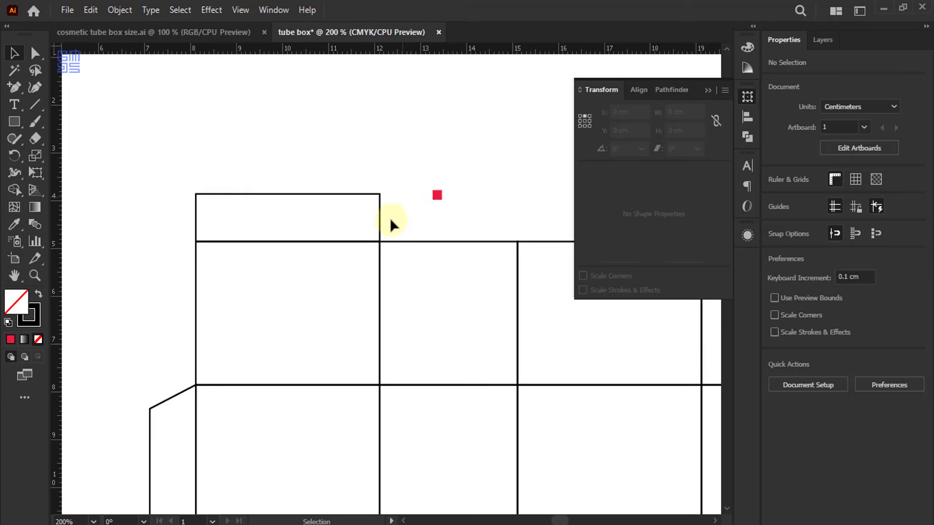
- Try rounding the flap's top corners to about 0.58 cm, then undo it
left_click(35, 53)
left_click_drag(161, 175, 388, 212)
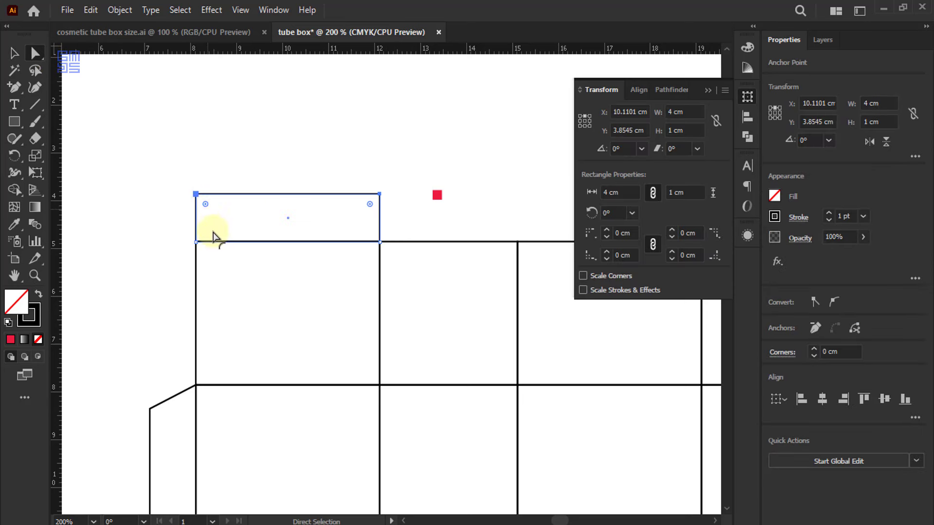
left_click_drag(213, 233, 224, 232)
key("ctrl+z")
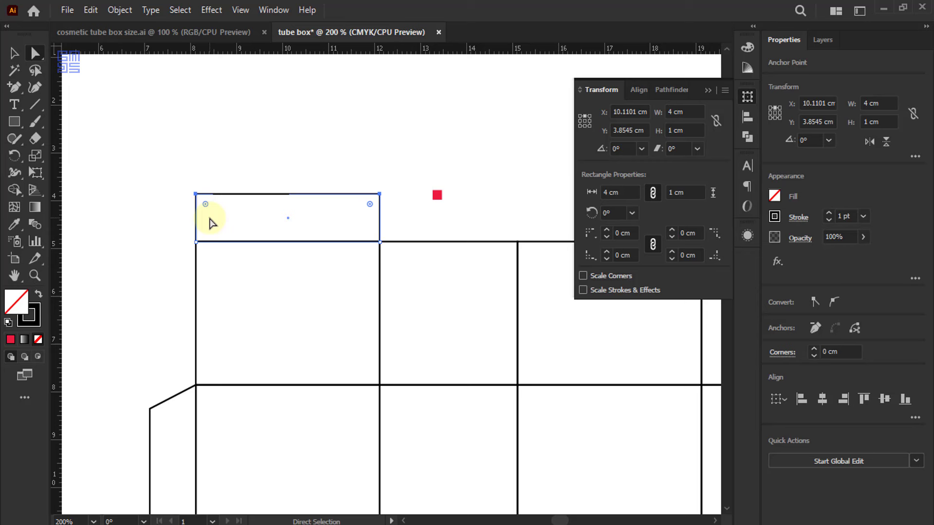
- Round the tuck flap's two top corners with a 0.5 cm corner radius, then deselect
left_click(837, 354)
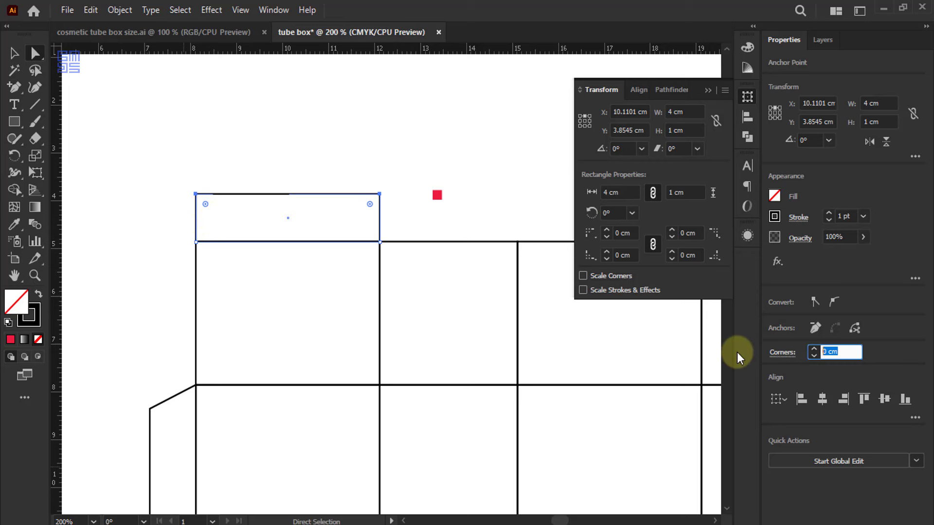
type("0.5")
key("Return")
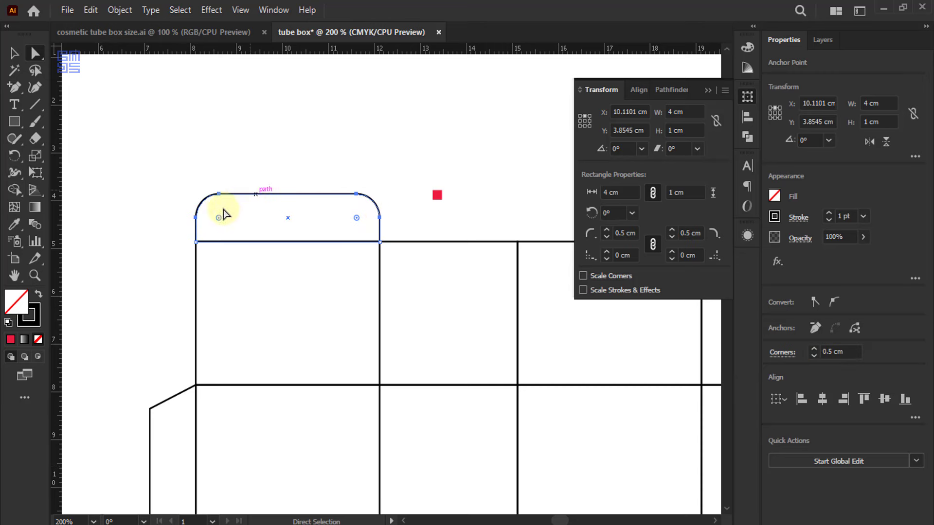
left_click(14, 53)
left_click(129, 119)
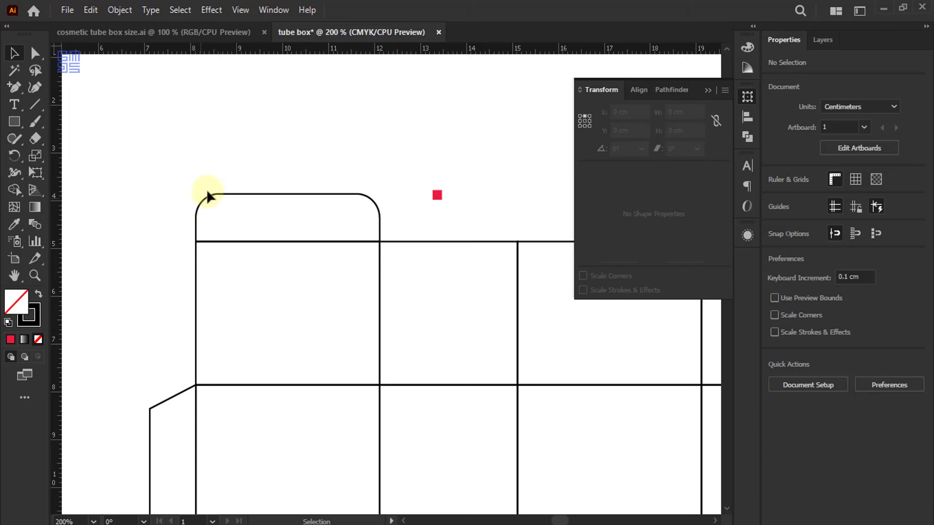
scroll(200, 241, "up", 3)
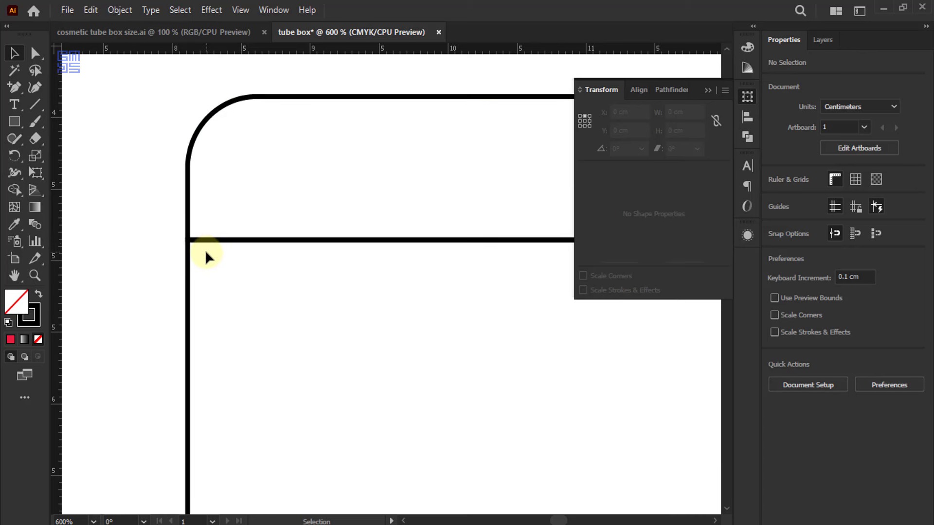
- Create a 0.5 × 0.1 cm slot rectangle
scroll(203, 248, "down", 3)
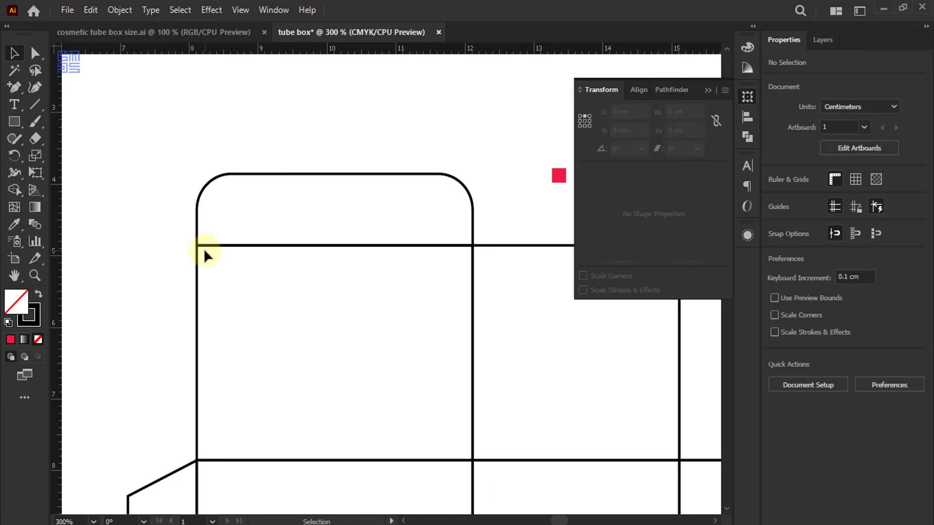
left_click(14, 123)
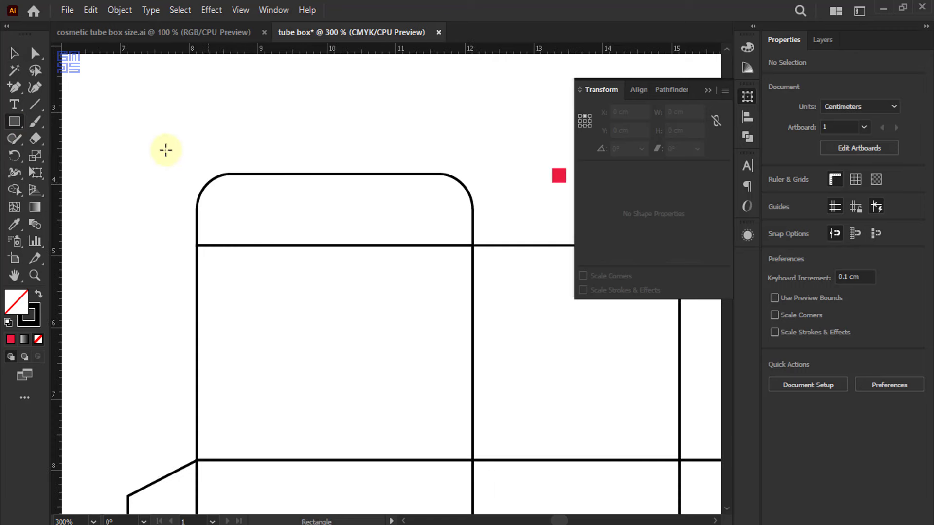
left_click(165, 148)
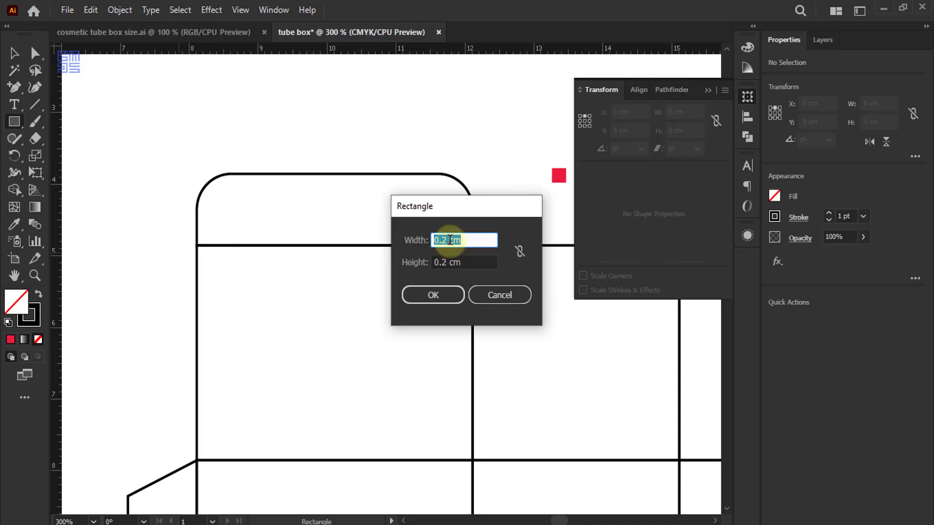
double_click(440, 240)
type("0")
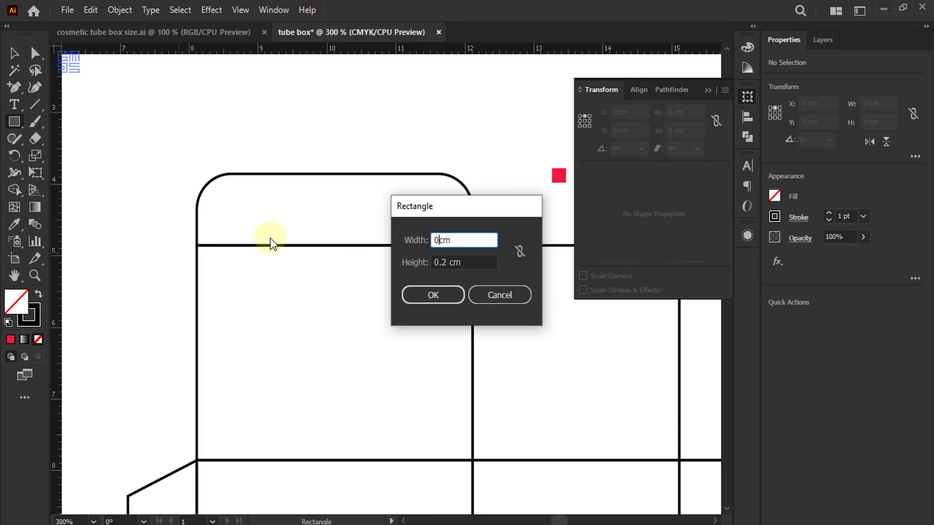
key("Tab")
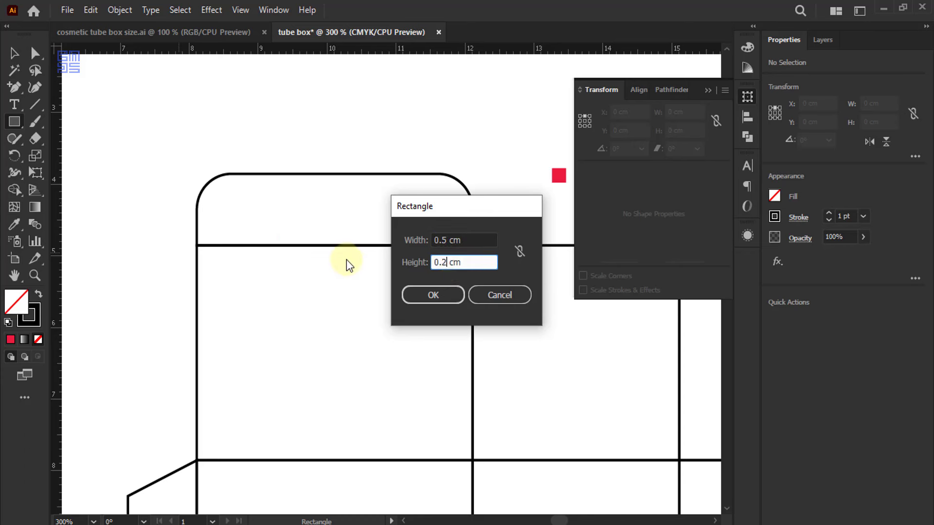
type("0")
left_click(427, 297)
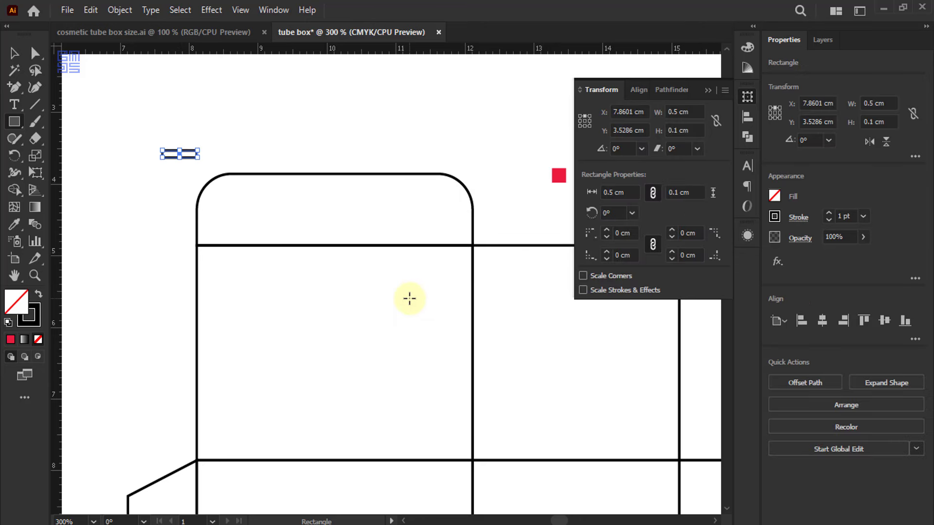
- Move the slot to the flap's left fold corner and copy it to the right corner
left_click(13, 53)
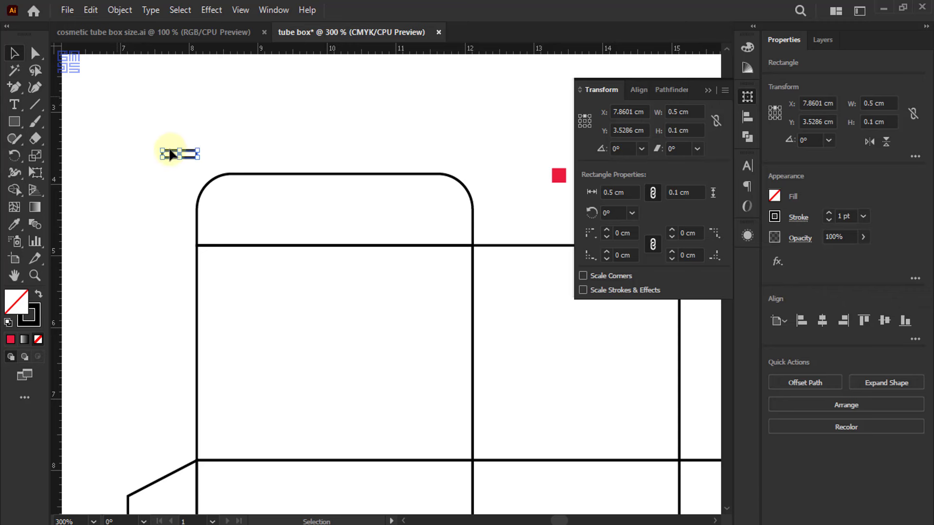
left_click(165, 160)
scroll(175, 155, "up", 3)
left_click_drag(171, 154, 243, 345)
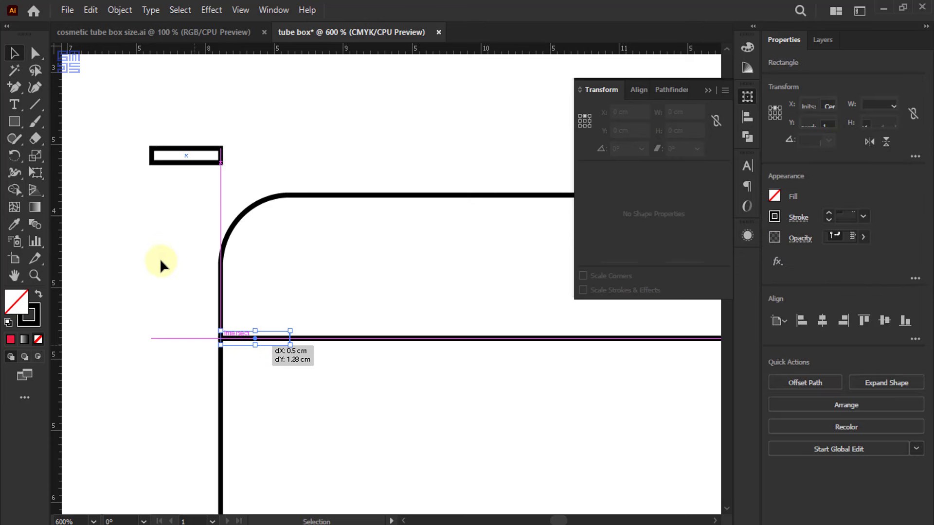
key("ctrl+shift+a")
left_click(68, 218)
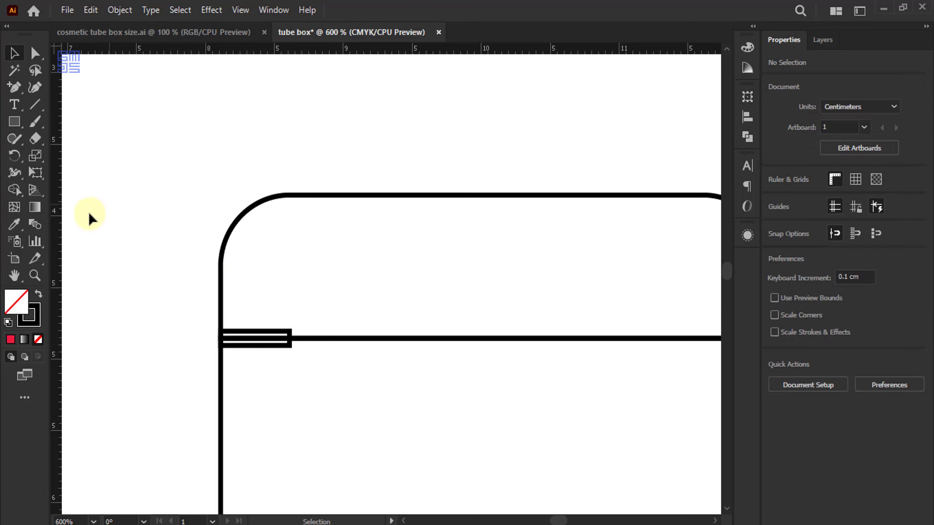
scroll(86, 212, "down", 4)
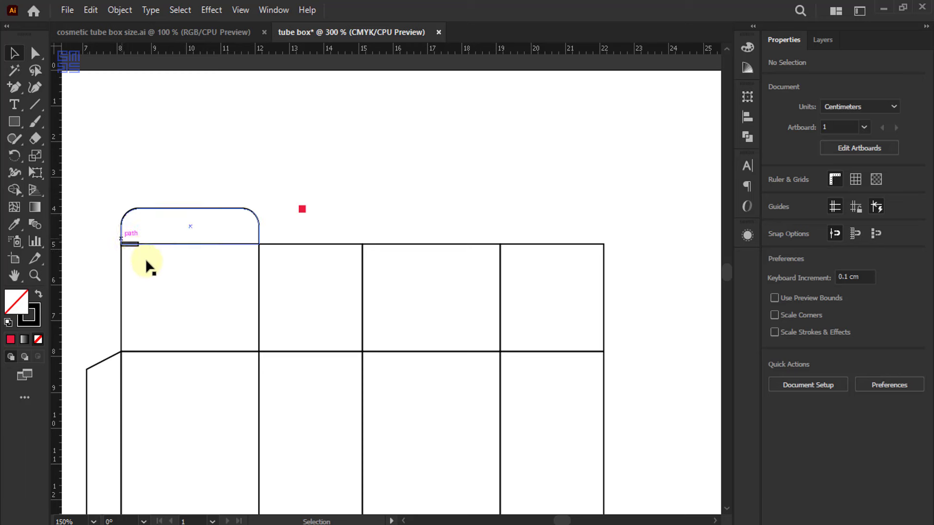
scroll(146, 257, "up", 2)
left_click_drag(177, 258, 398, 263)
left_click(358, 116)
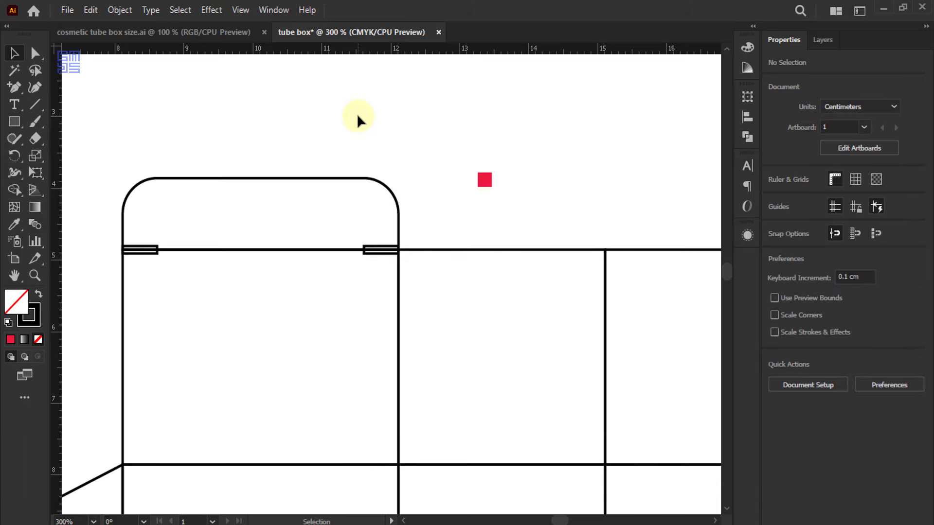
scroll(201, 130, "down", 3)
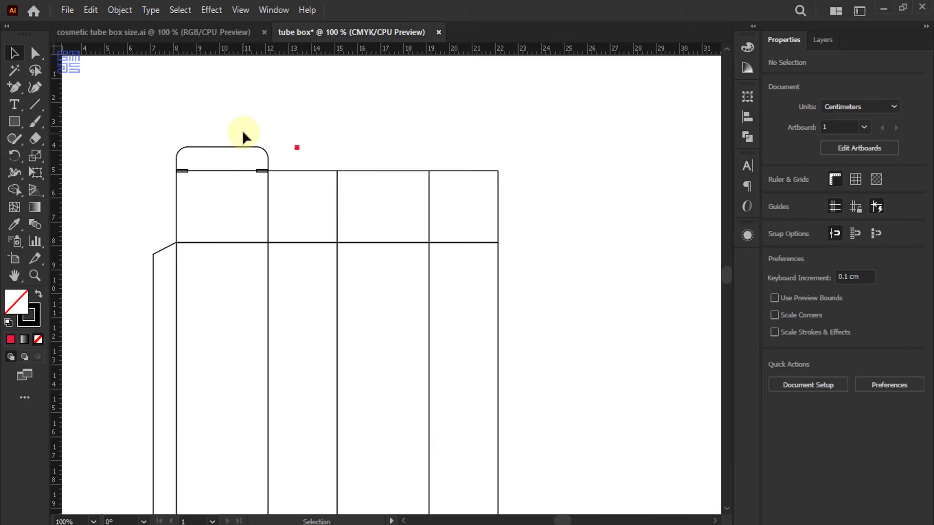
scroll(243, 131, "up", 2)
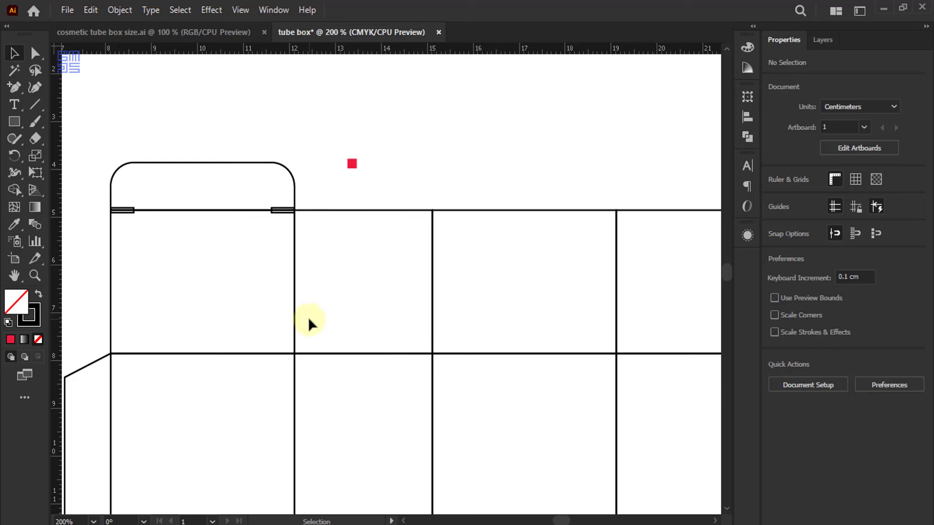
scroll(317, 202, "down", 3)
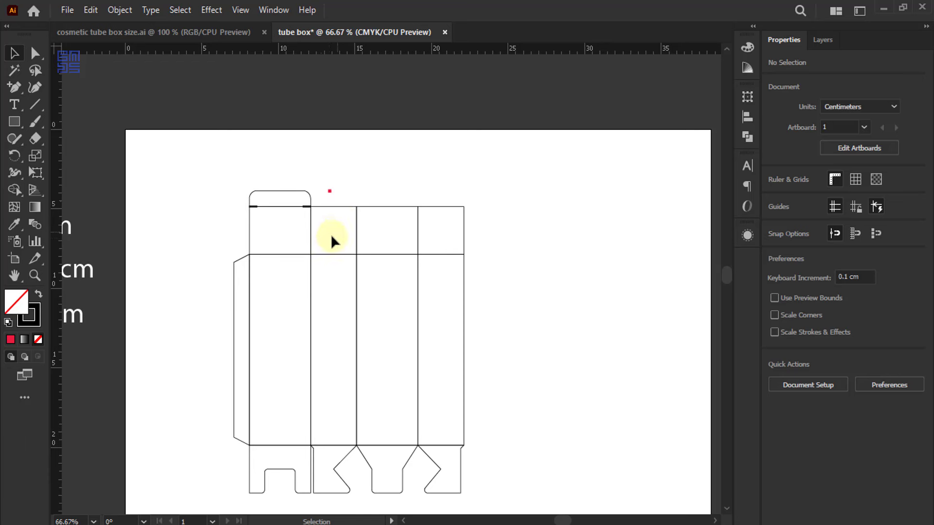
scroll(332, 221, "up", 2)
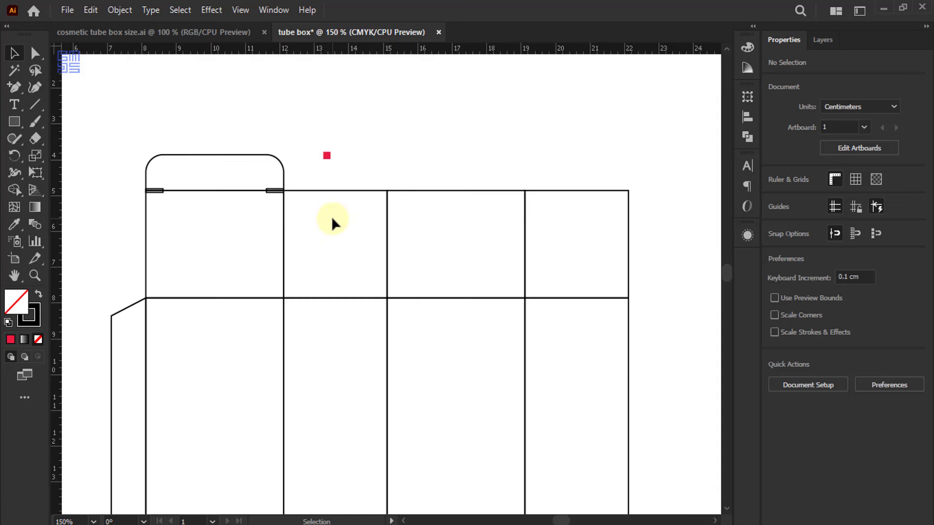
scroll(334, 144, "up", 2)
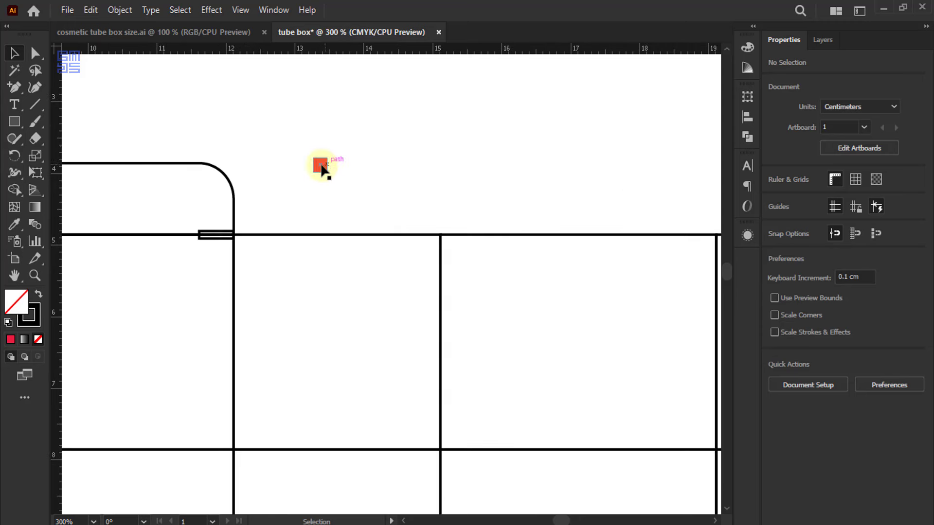
- Duplicate the red square to its right and resize the copy to 1 × 1 cm
left_click_drag(321, 166, 408, 156)
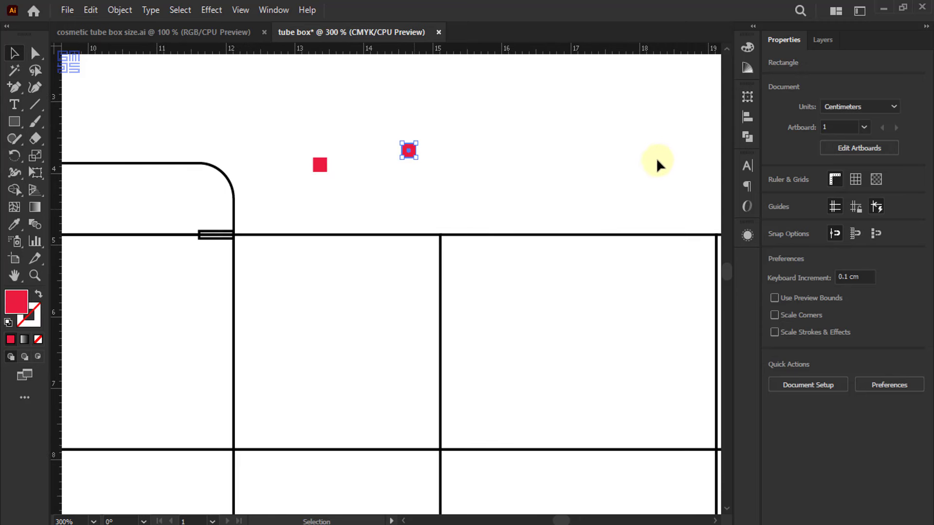
left_click(748, 97)
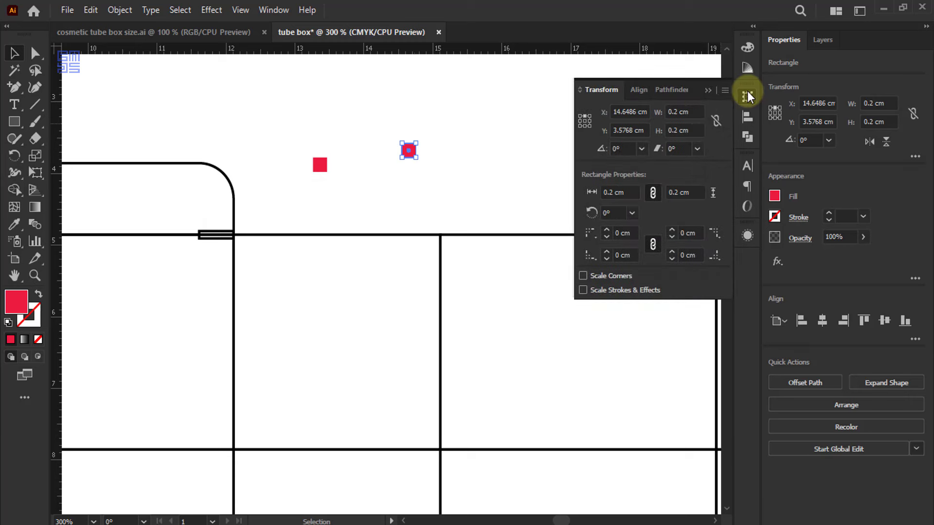
double_click(681, 112)
key("BackSpace")
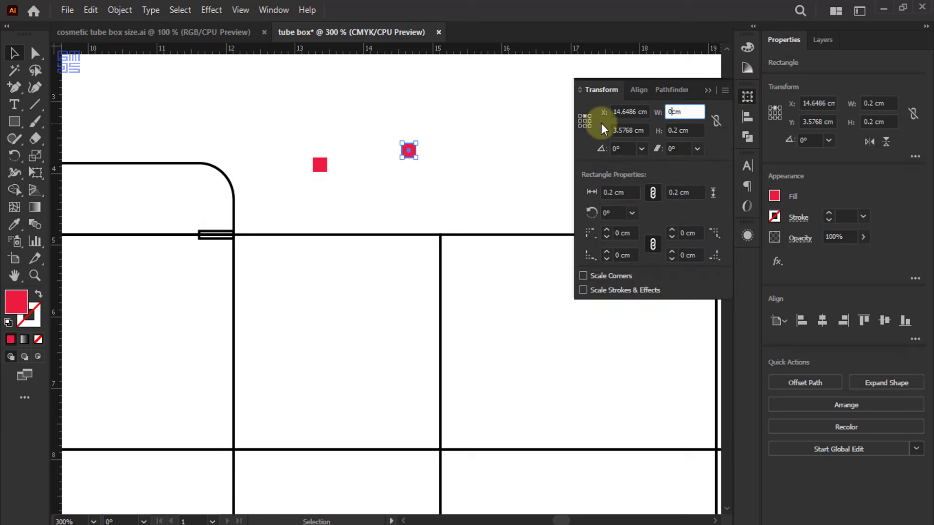
type("1")
key("Tab")
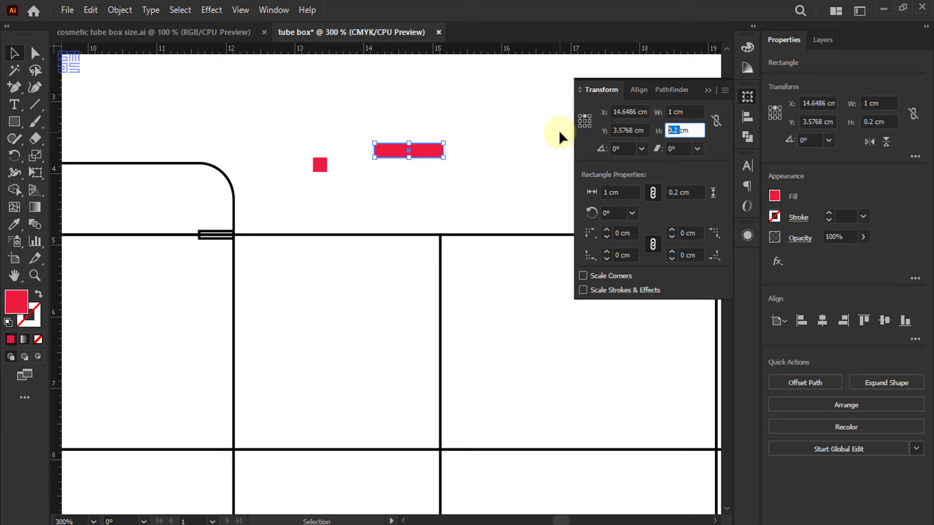
type("1")
key("Return")
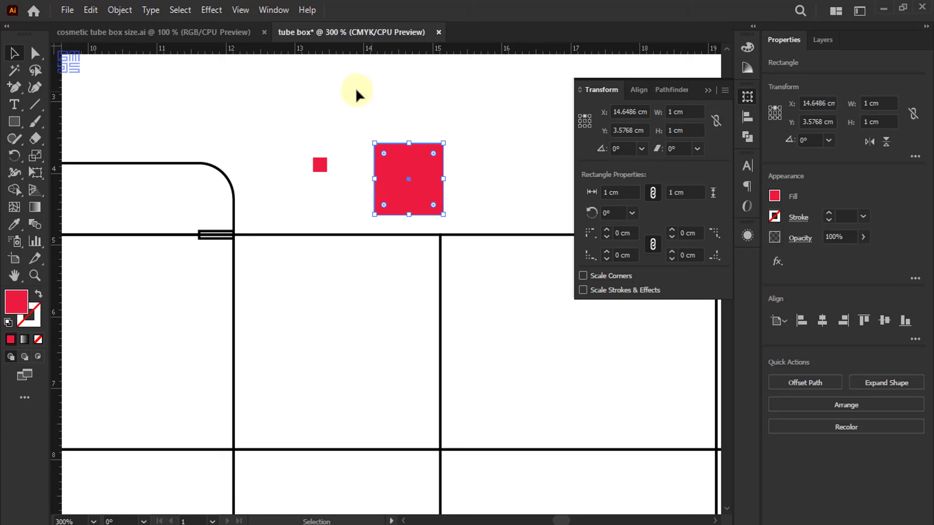
left_click(356, 90)
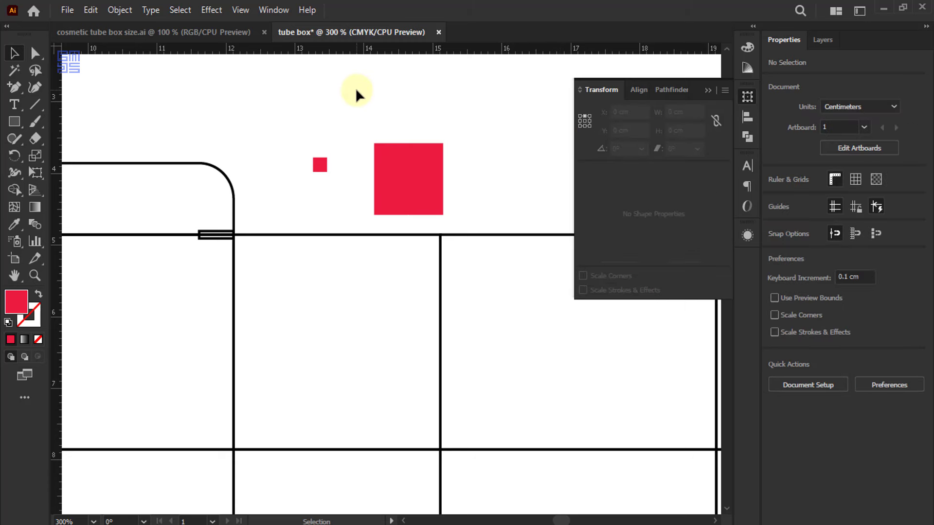
- Align the 1 cm red square to the panel's bottom and the small square to its bottom-left corner
mouse_move(353, 108)
left_mouse_down()
mouse_move(396, 253)
mouse_move(345, 236)
left_mouse_up()
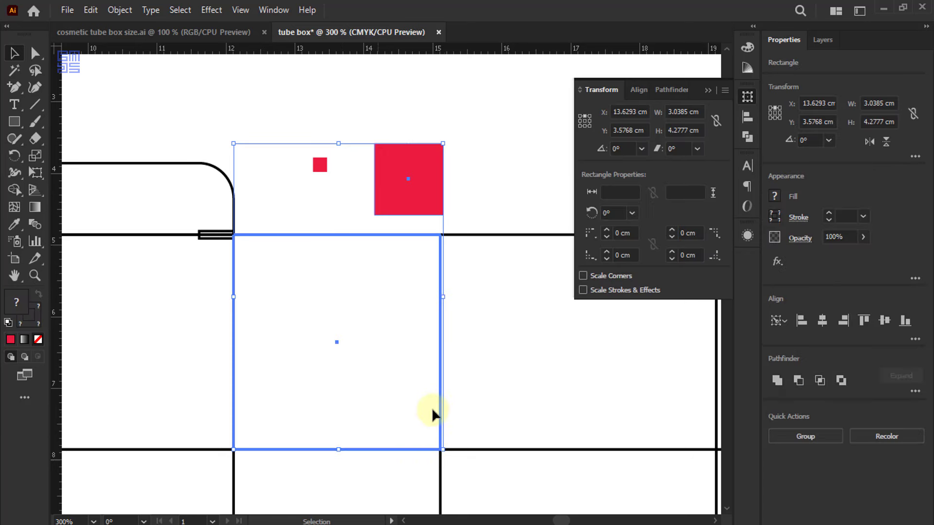
left_click(905, 320)
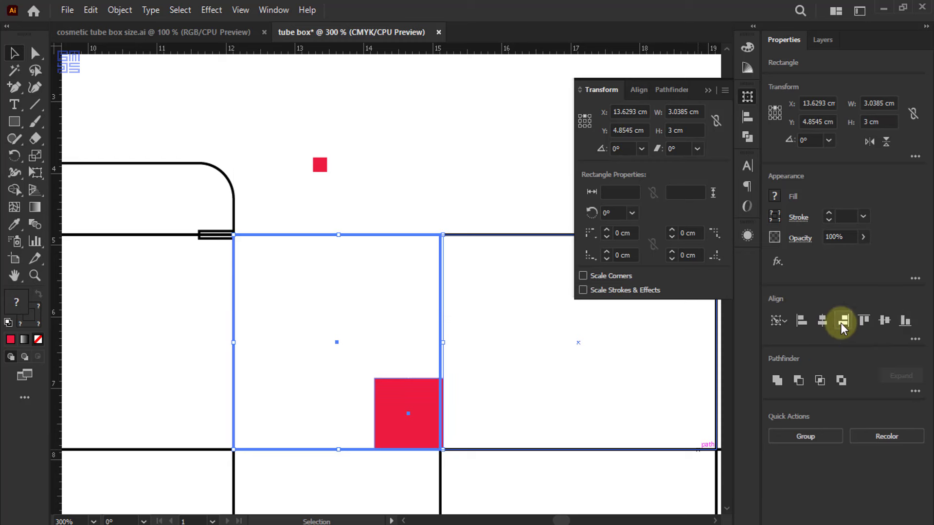
left_click(390, 422)
left_click(282, 236)
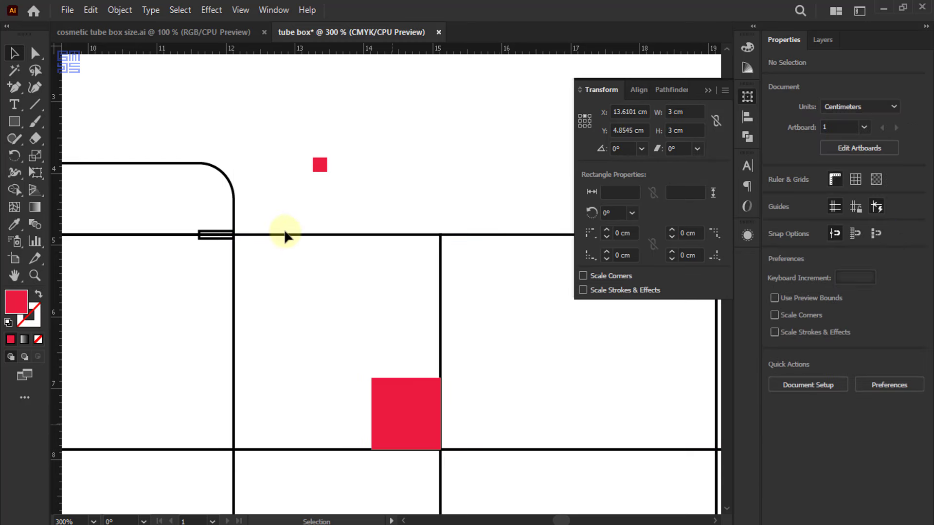
left_click_drag(347, 124, 292, 238)
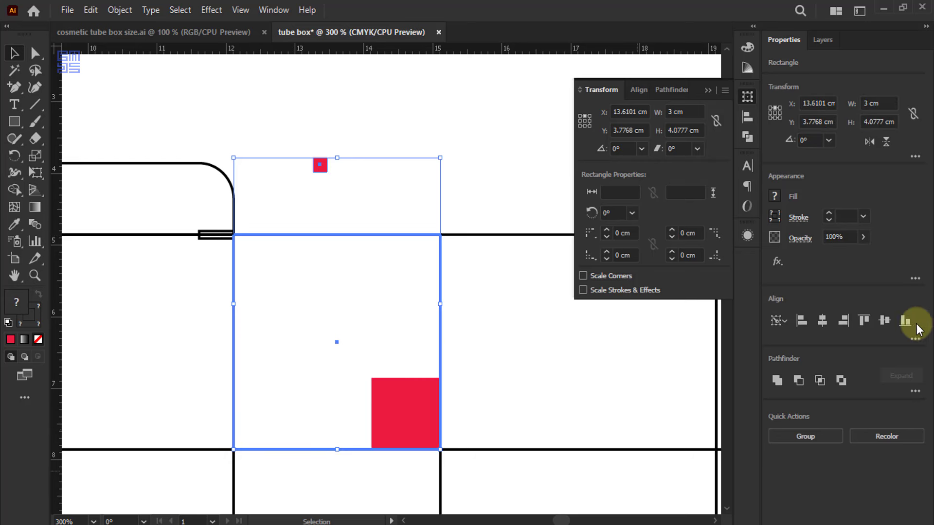
left_click(905, 320)
left_click(800, 320)
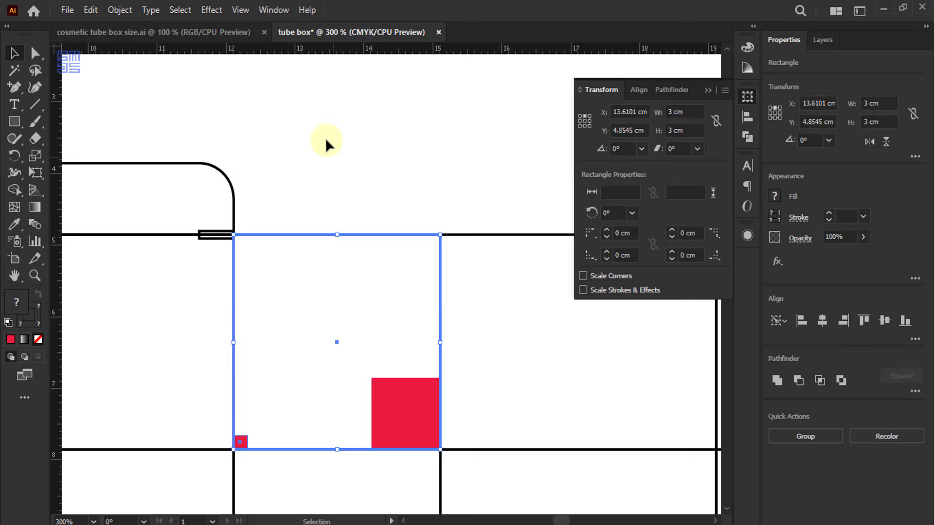
left_click(322, 136)
- Pull a horizontal ruler guide down to the small square's top edge
scroll(333, 124, "down", 1)
scroll(334, 124, "down", 1)
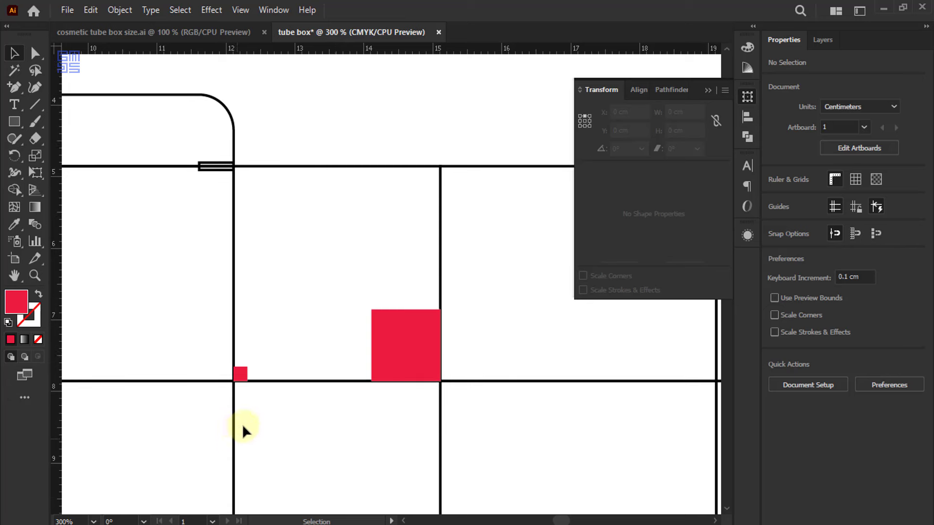
left_click_drag(243, 377, 235, 372)
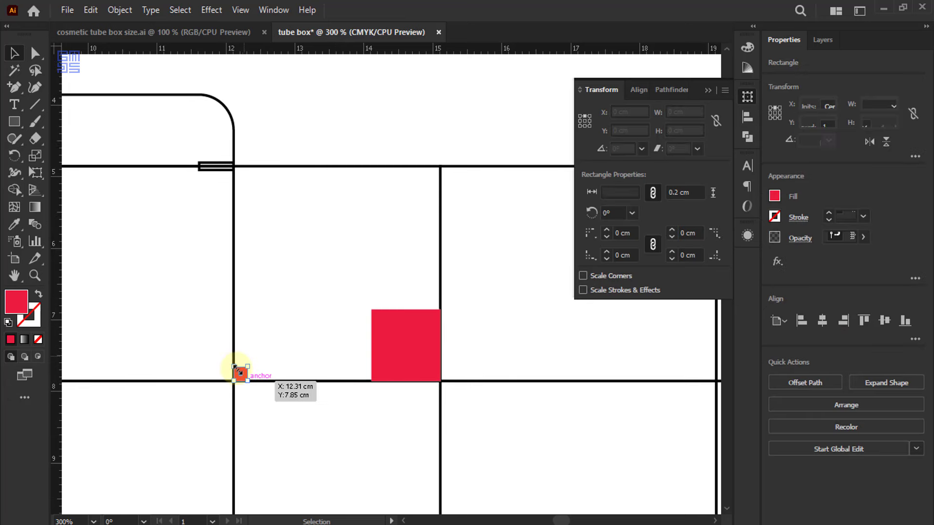
scroll(236, 372, "up", 2)
left_click_drag(248, 49, 247, 371)
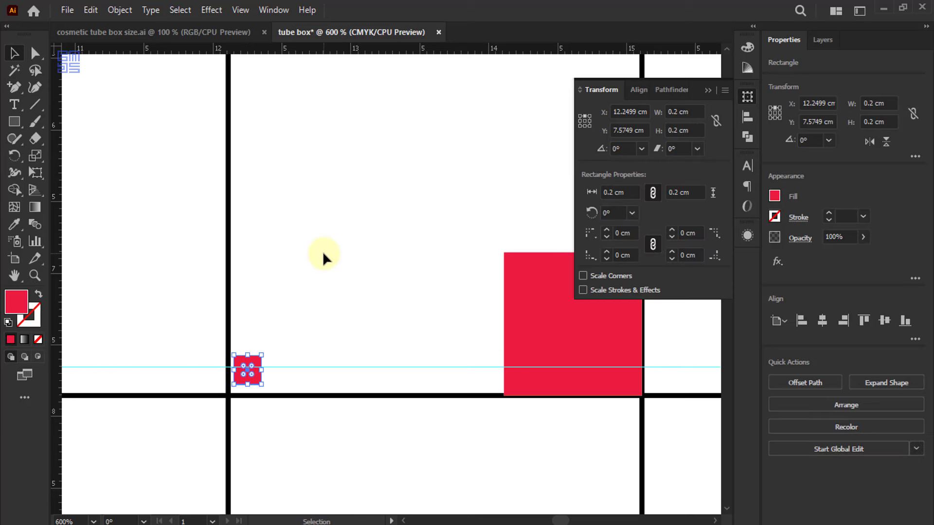
left_click(322, 252)
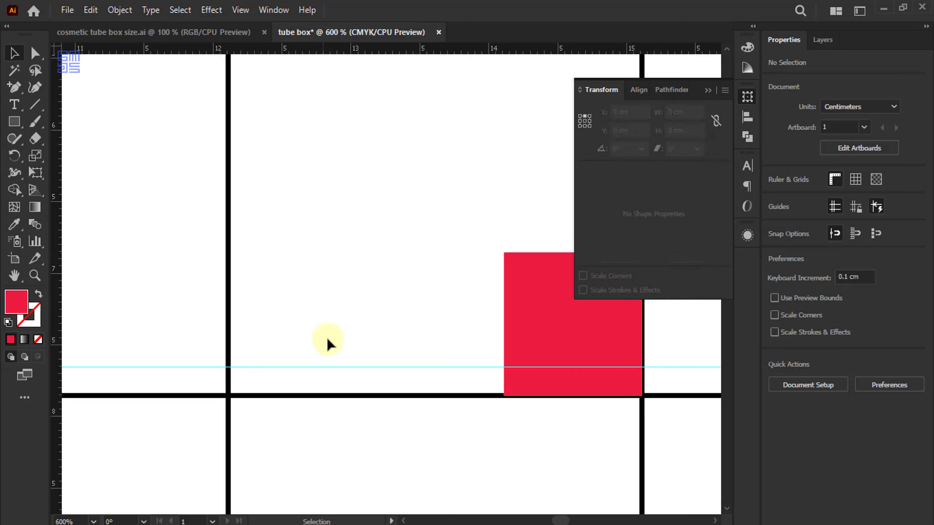
scroll(333, 348, "down", 2)
left_click_drag(308, 126, 356, 188)
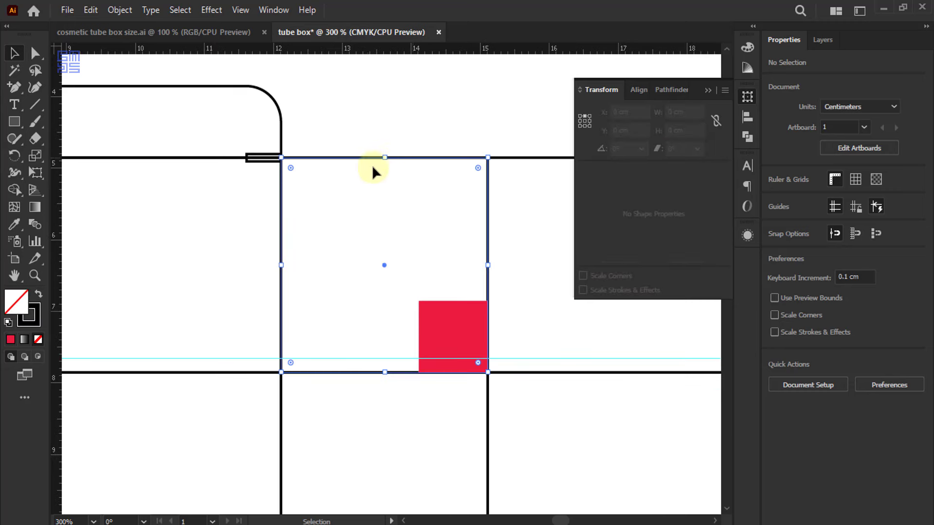
- Add an anchor point on the 3 cm panel's left edge where the guide crosses it
left_click(15, 92)
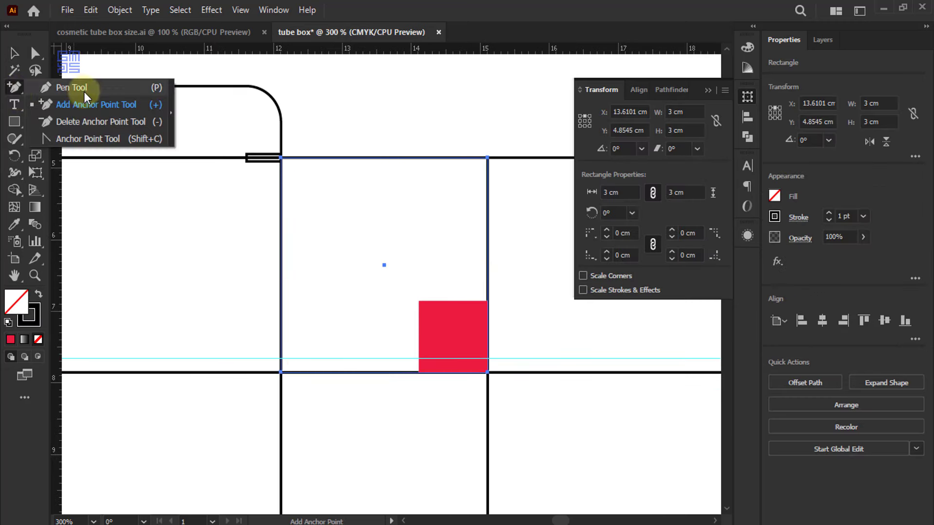
scroll(285, 372, "up", 3)
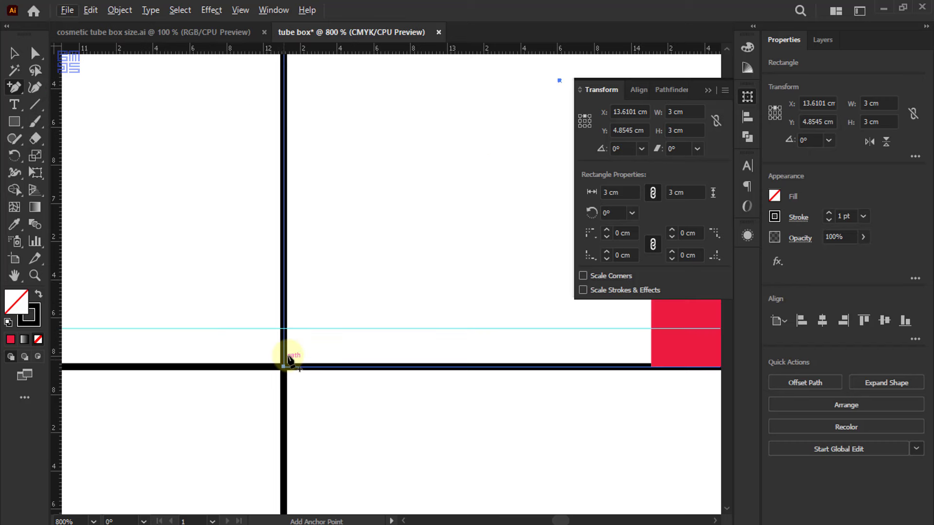
scroll(288, 358, "up", 2)
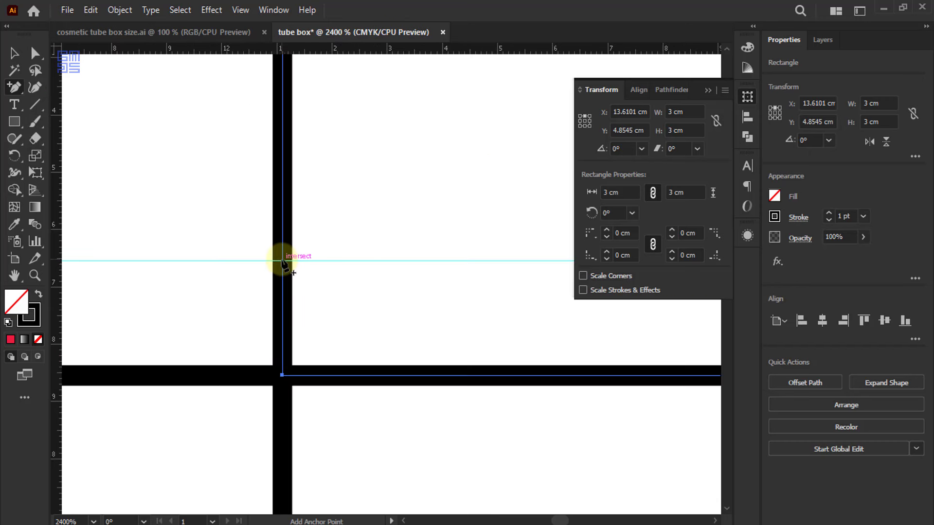
left_click(282, 261)
scroll(274, 362, "down", 2)
scroll(302, 396, "down", 1)
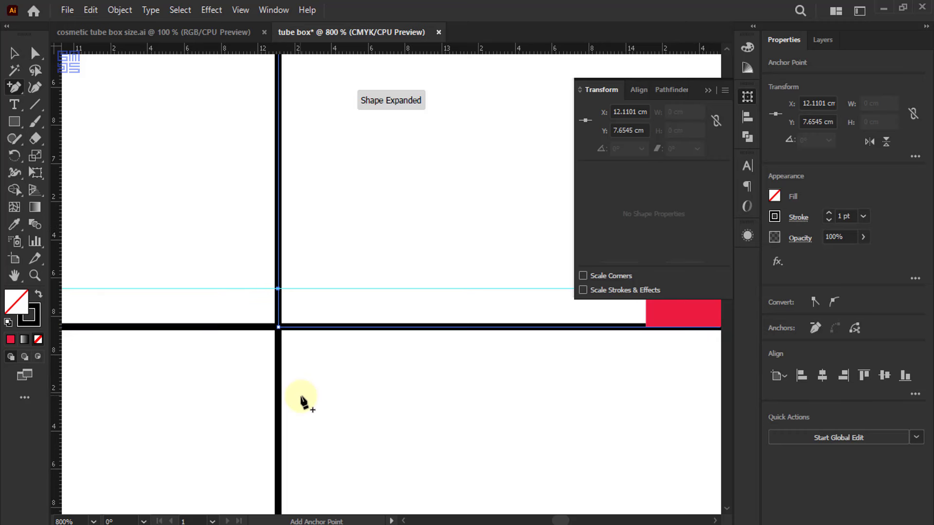
scroll(302, 396, "down", 2)
- Nudge the panel's upper left-edge anchors right so the side bevels inward
left_click(35, 53)
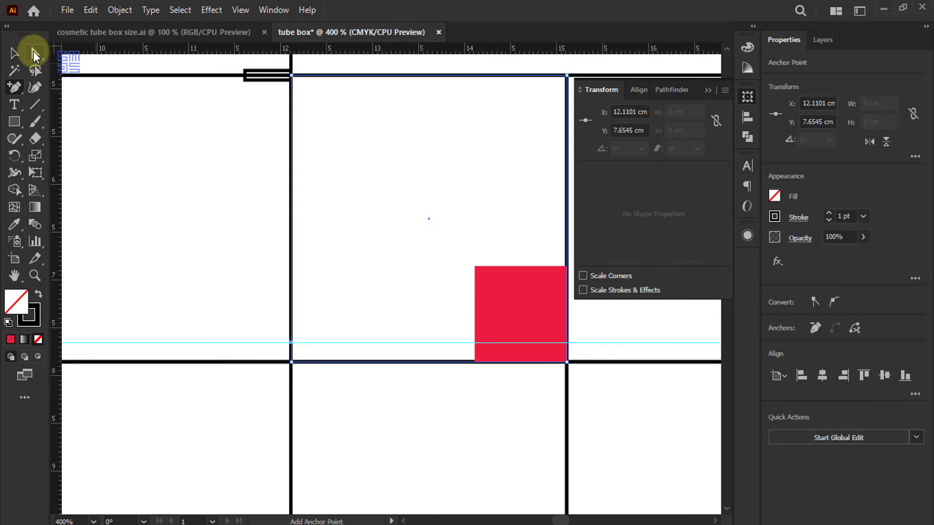
scroll(317, 224, "up", 2)
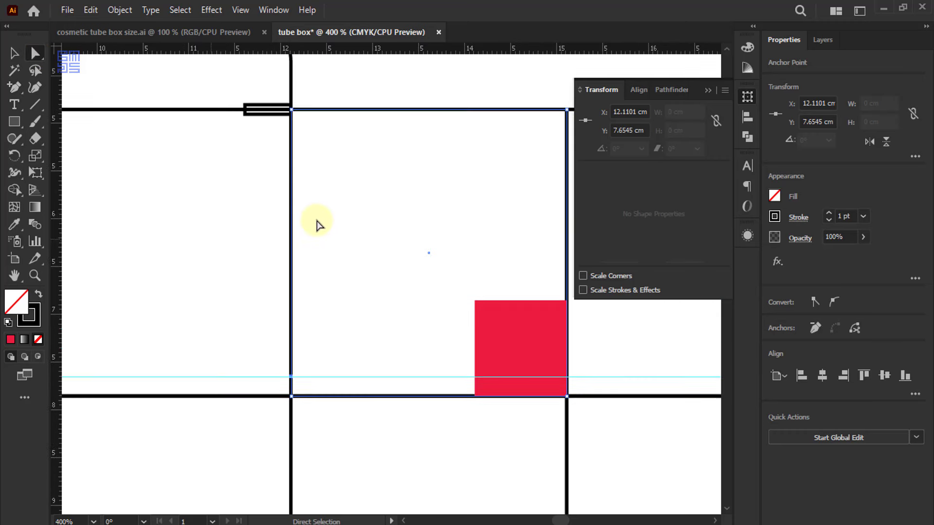
left_click(294, 112)
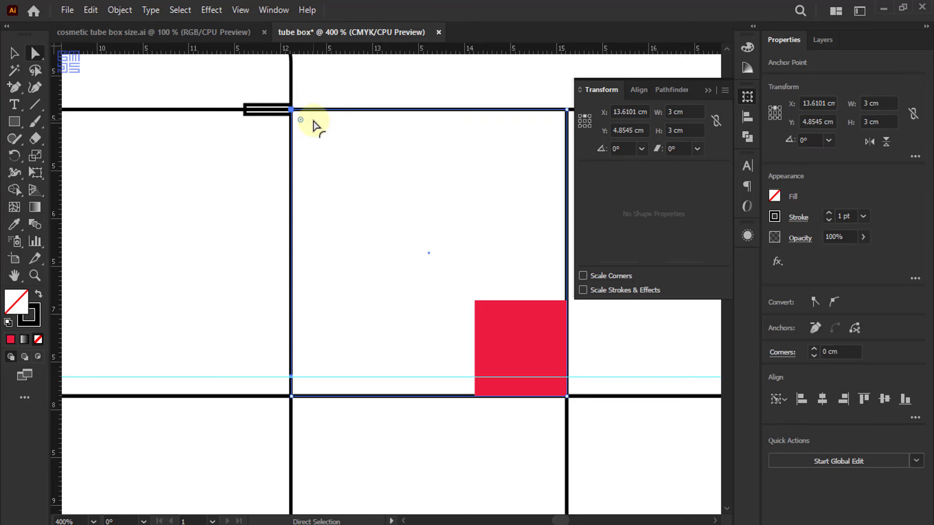
key("Right")
key("Right")
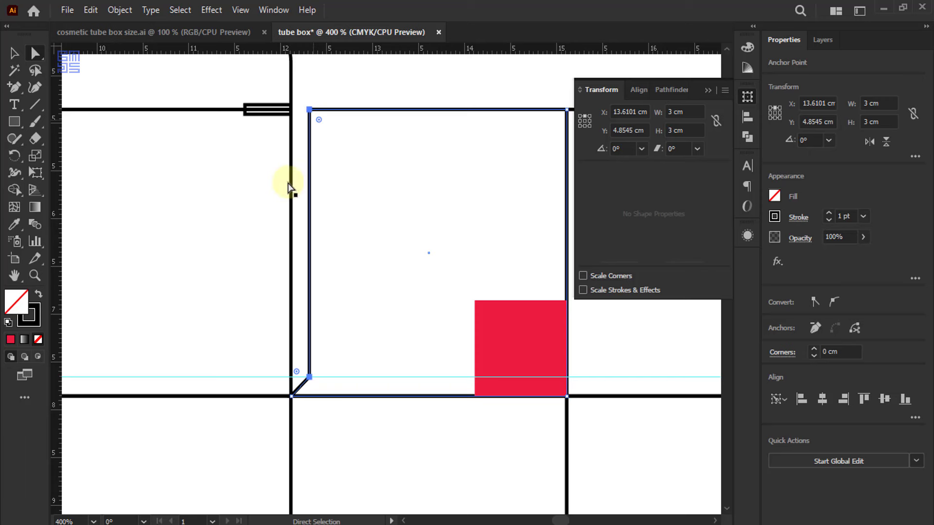
scroll(262, 186, "down", 2)
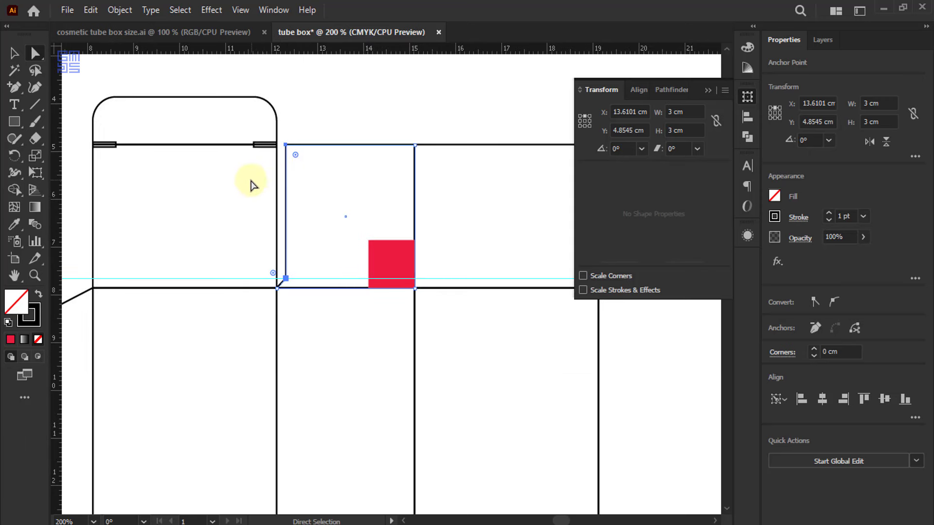
left_click(14, 52)
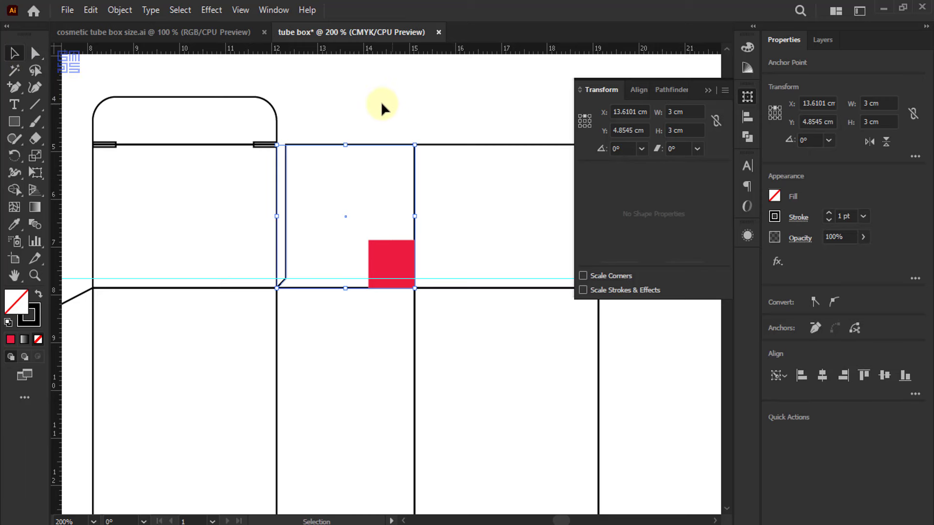
- Move the horizontal guide up to the 1 cm red square's top edge, undoing one misstep
left_click(381, 101)
scroll(402, 263, "up", 3)
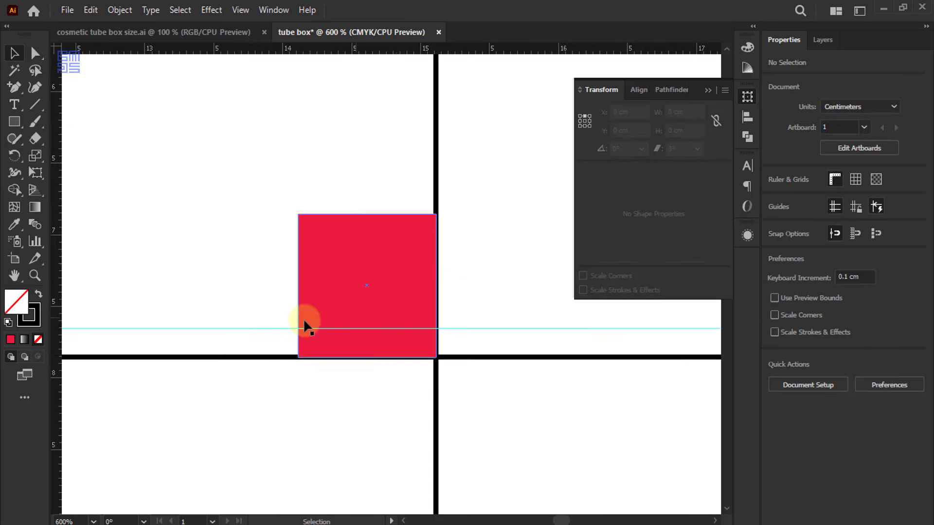
left_click_drag(290, 330, 291, 215)
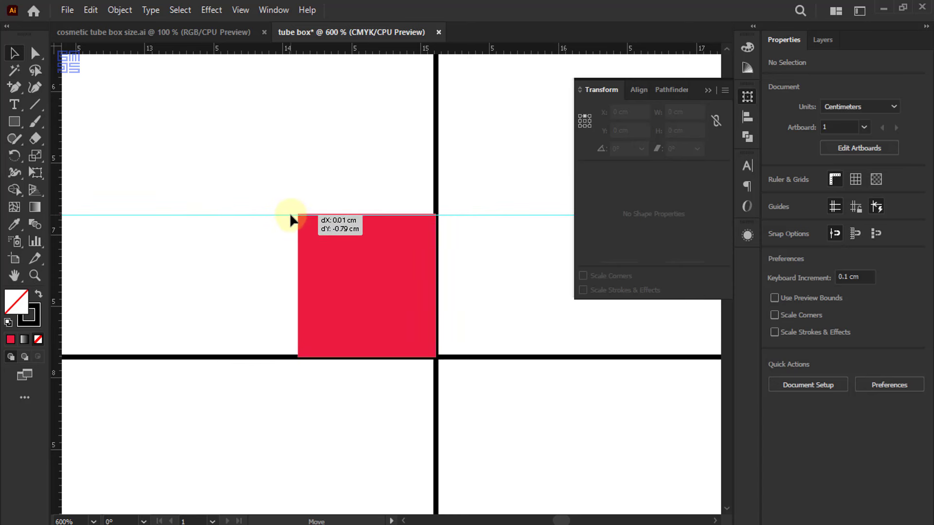
left_click(365, 263)
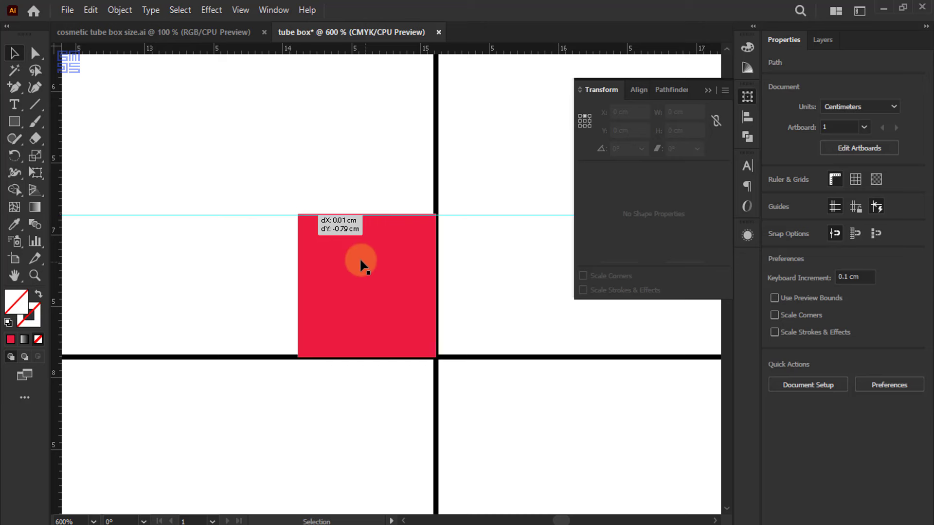
key("ctrl+z")
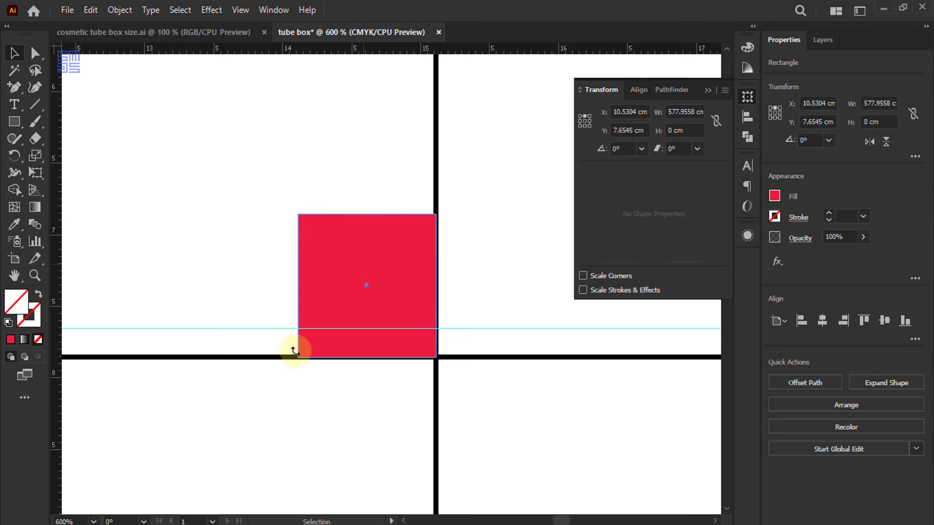
left_click(294, 350)
left_click_drag(289, 328, 294, 214)
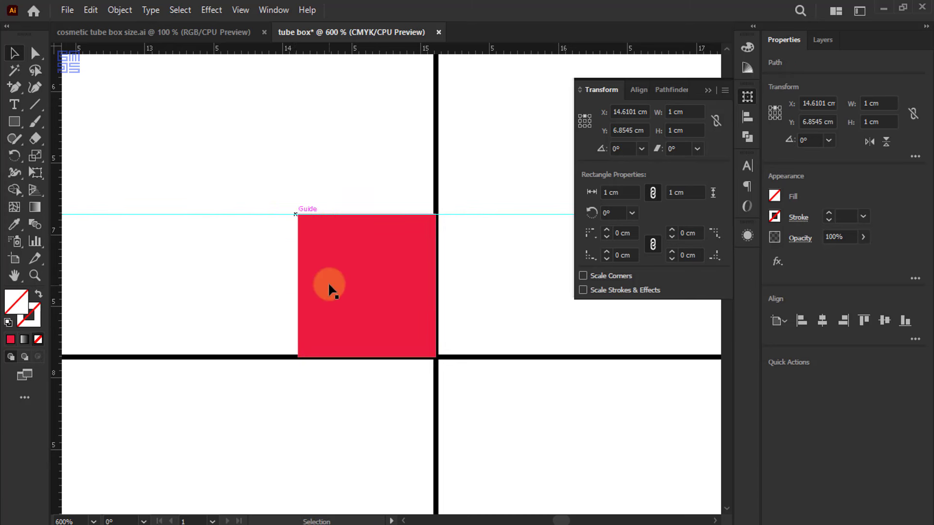
scroll(328, 284, "down", 3)
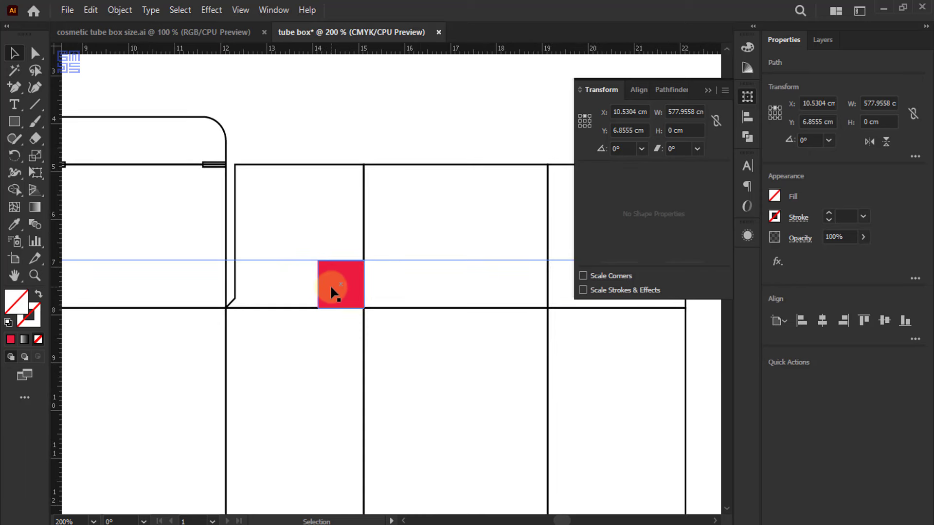
- Move the red square up off the panel and deselect
left_click(330, 284)
scroll(352, 278, "up", 2)
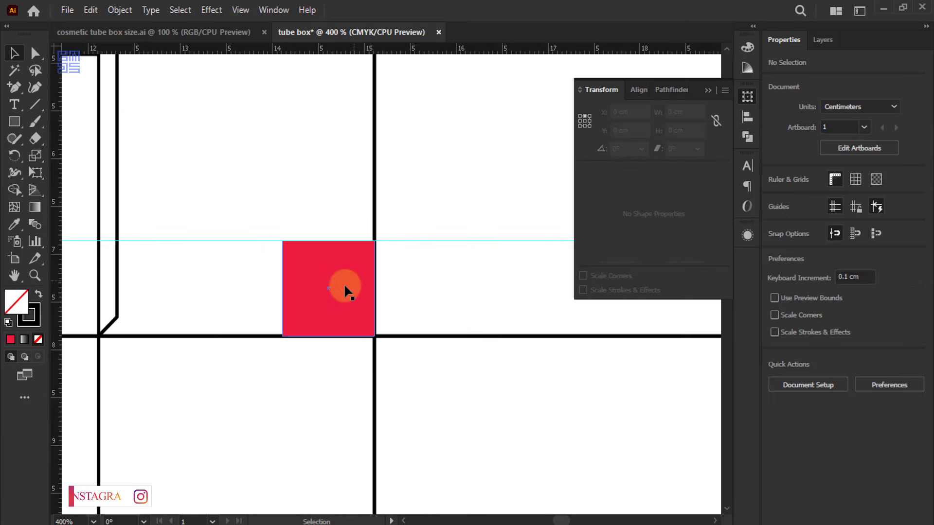
left_click_drag(340, 284, 275, 141)
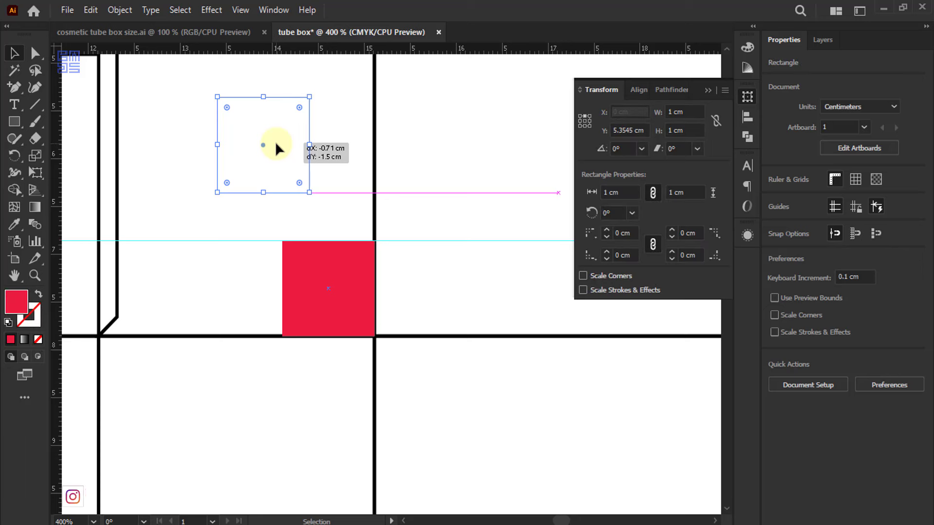
left_click(311, 232)
- Add an anchor on the flap panel's right edge at the cyan guide crossing, dismissing an alert
scroll(291, 194, "down", 1)
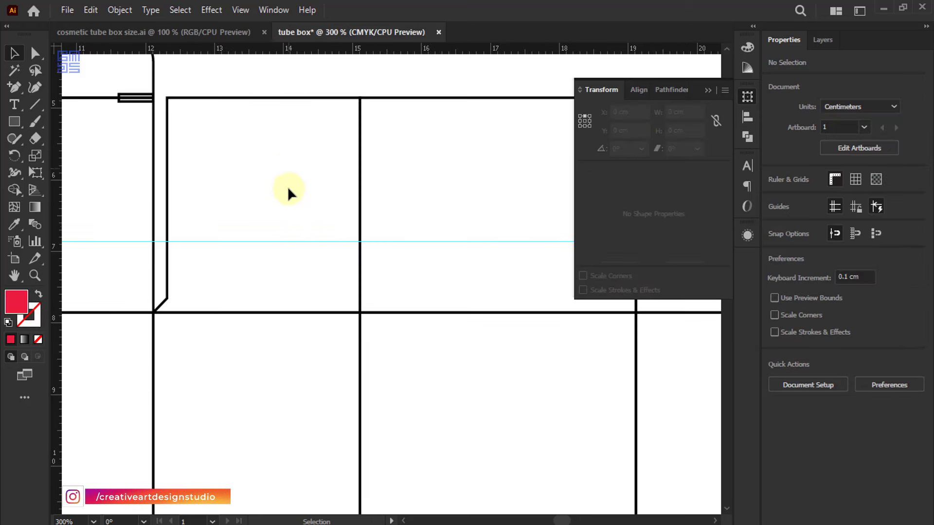
left_click_drag(305, 117, 299, 120)
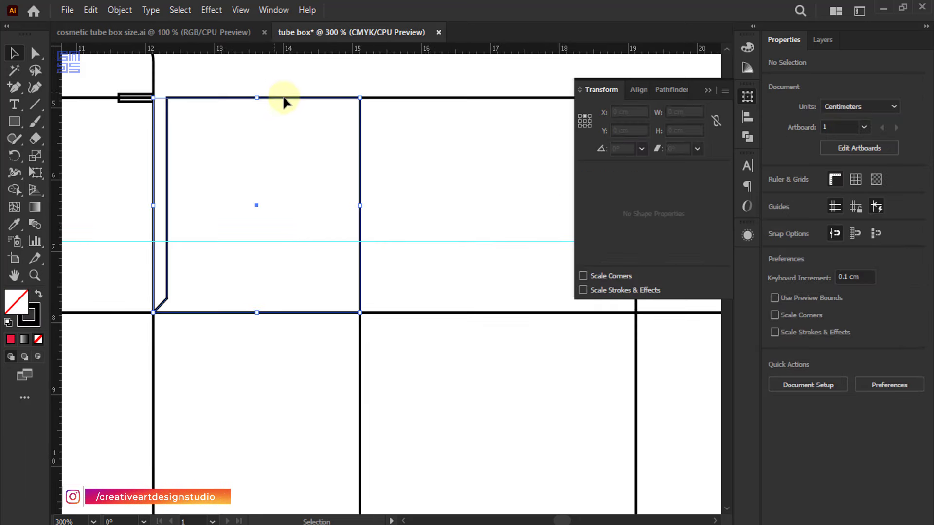
left_click(16, 86)
left_click(73, 104)
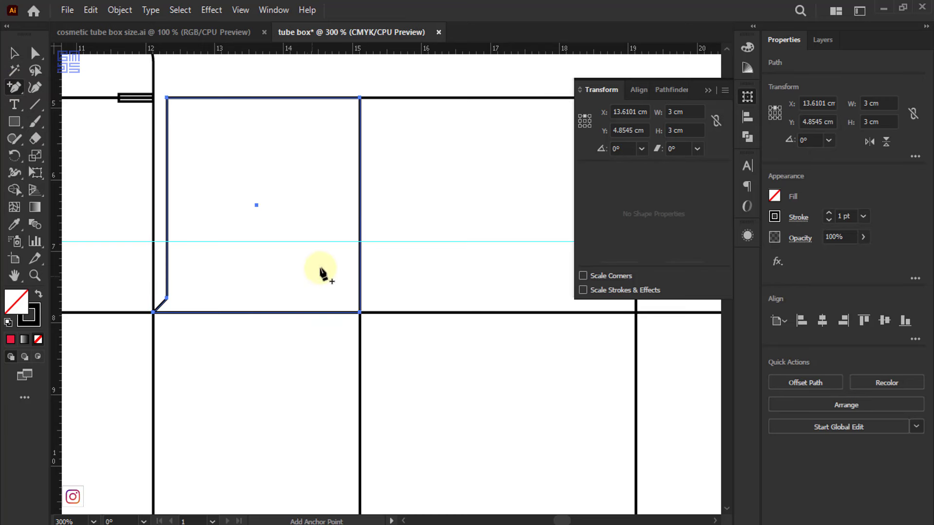
scroll(341, 253, "up", 2)
scroll(389, 262, "up", 2)
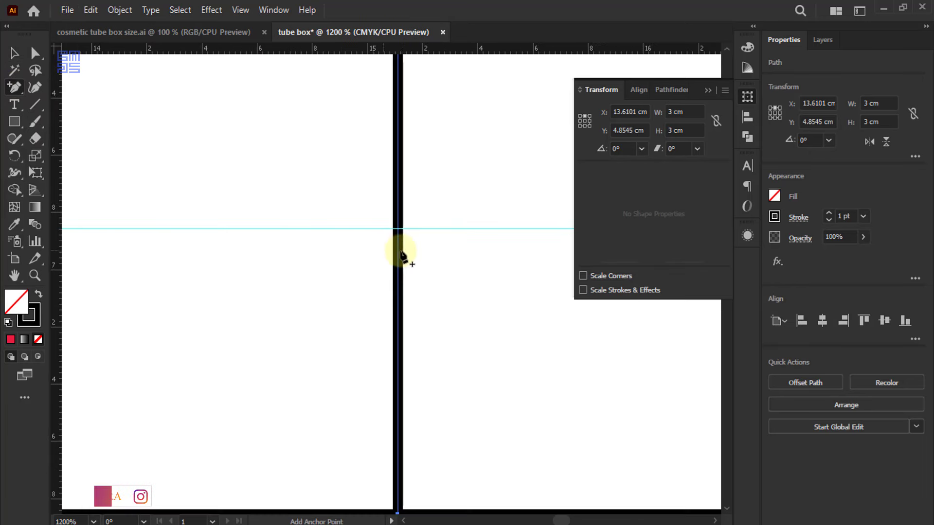
left_click(375, 319)
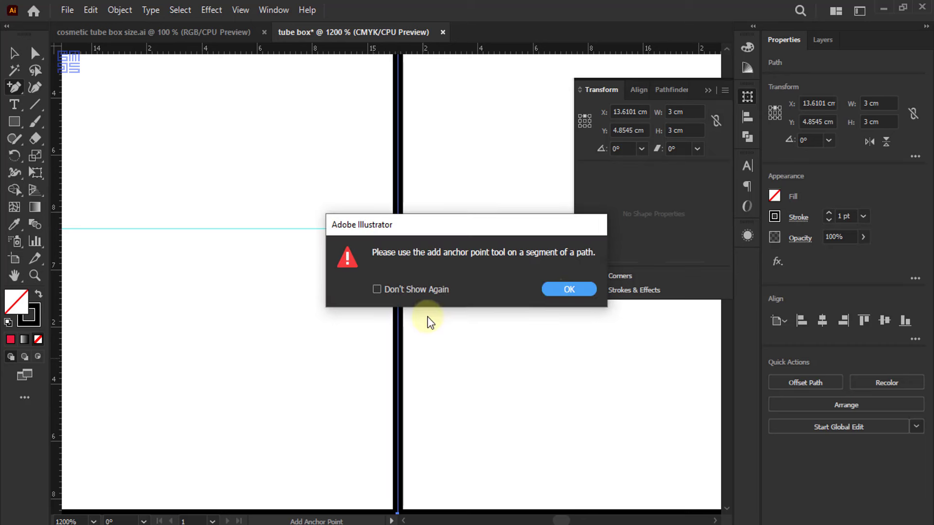
key("Return")
scroll(393, 236, "up", 3)
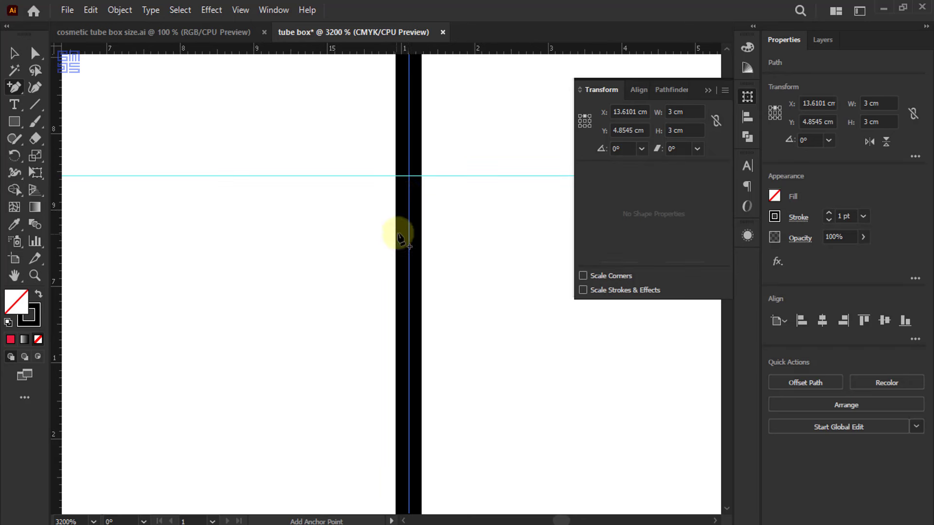
left_click(408, 174)
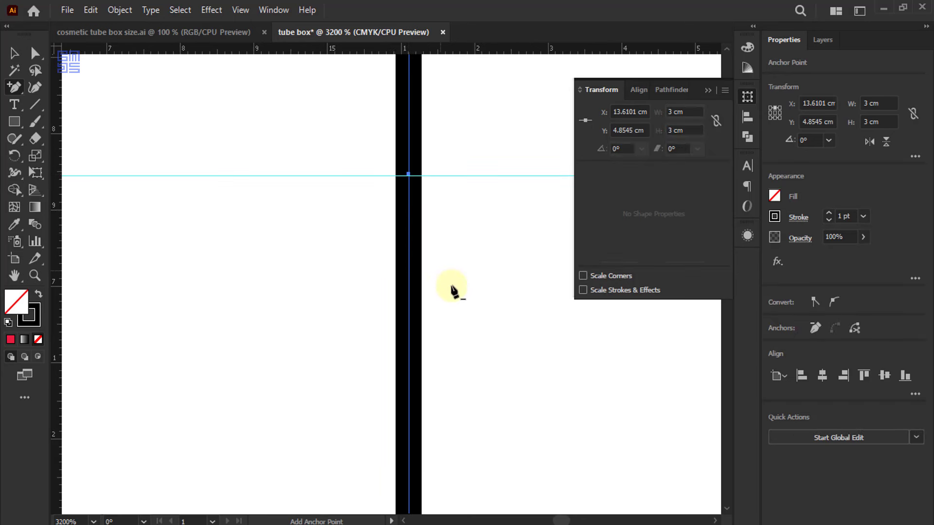
scroll(465, 304, "down", 3)
scroll(466, 304, "down", 2)
key("v")
scroll(228, 297, "down", 2)
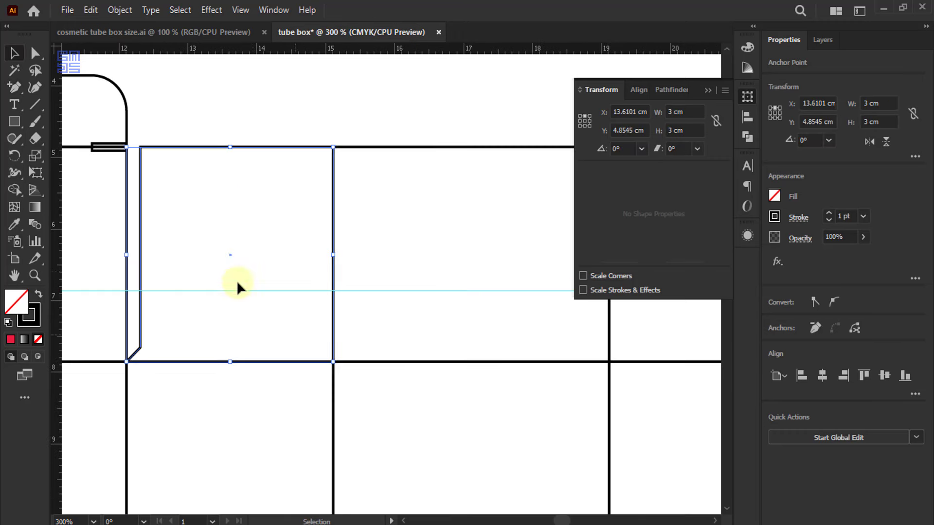
- Nudge the guide anchor two steps and the top right corner three steps left
left_click(35, 53)
scroll(321, 294, "up", 2)
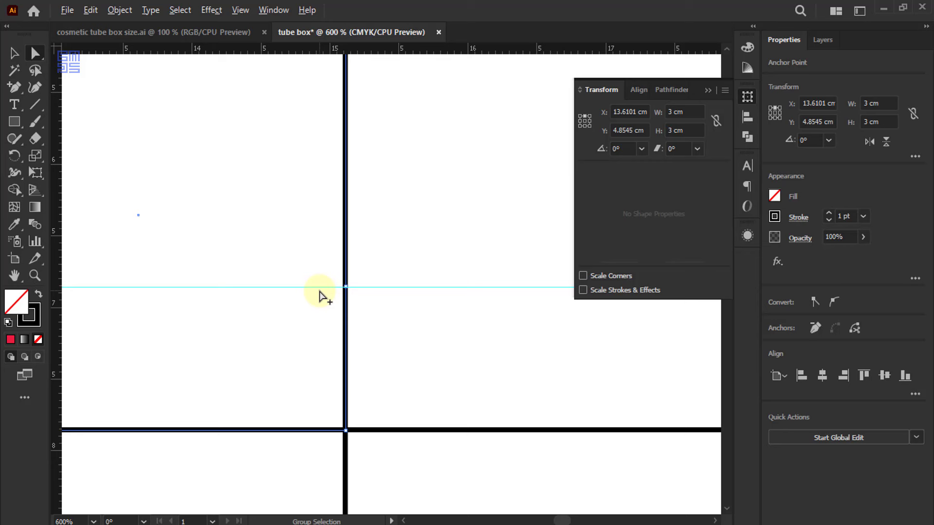
left_click(345, 287)
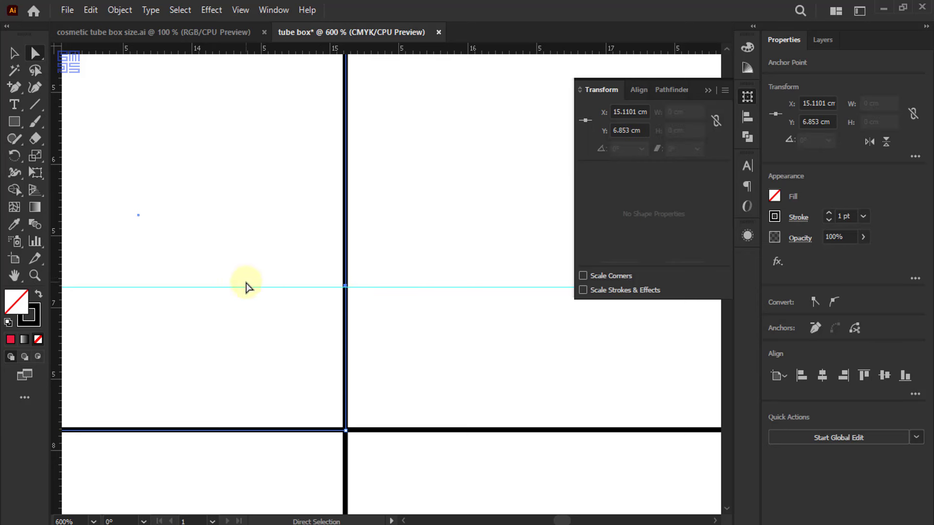
key("Left")
key("Left")
key("Left")
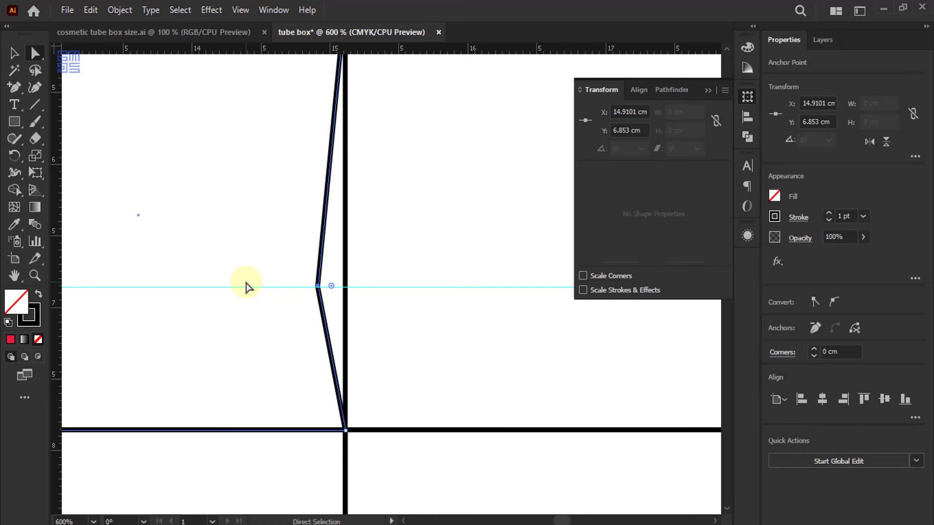
key("Left")
key("Left")
key("Left")
key("Left")
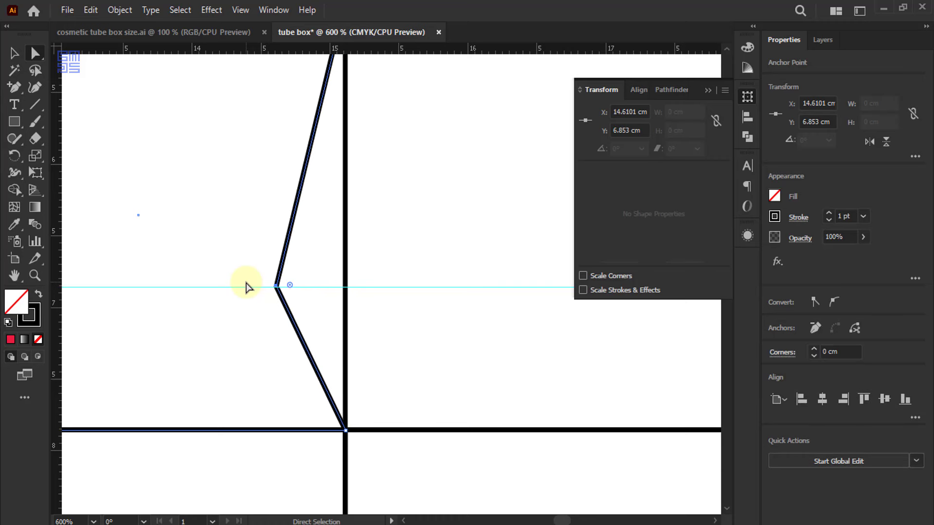
scroll(385, 411, "down", 1)
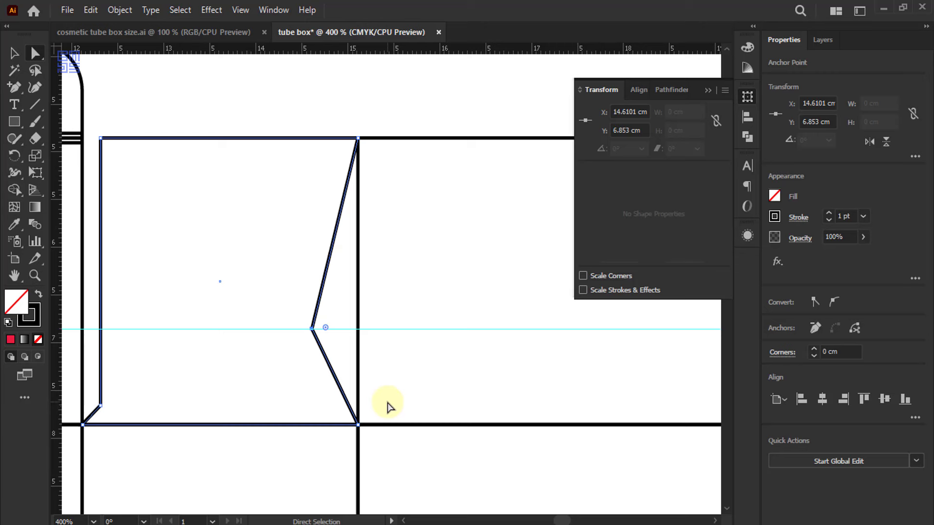
left_click(358, 139)
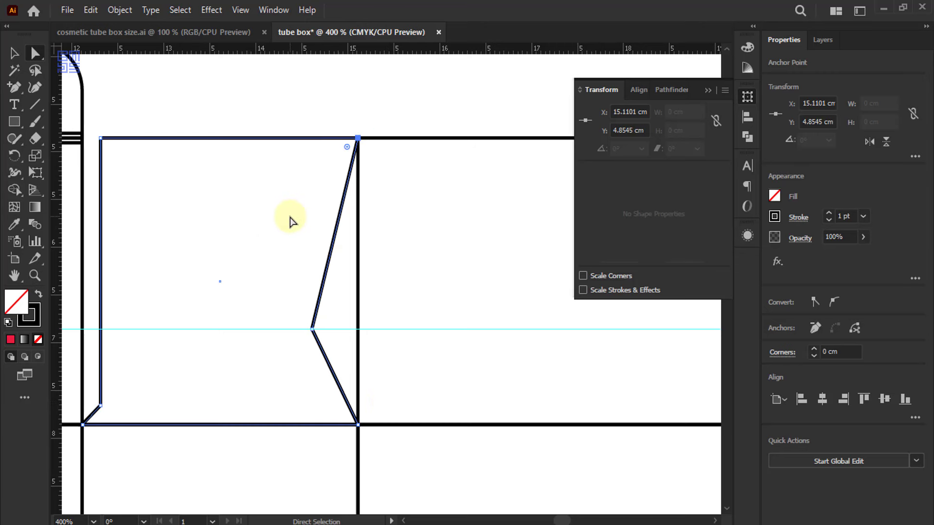
key("Left")
key("Left")
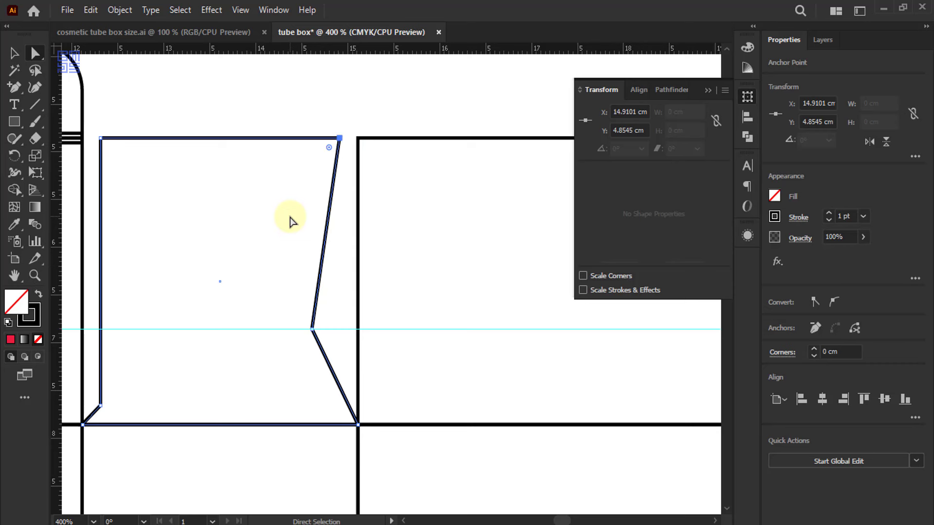
key("Left")
key("Left")
key("Left")
key("Left")
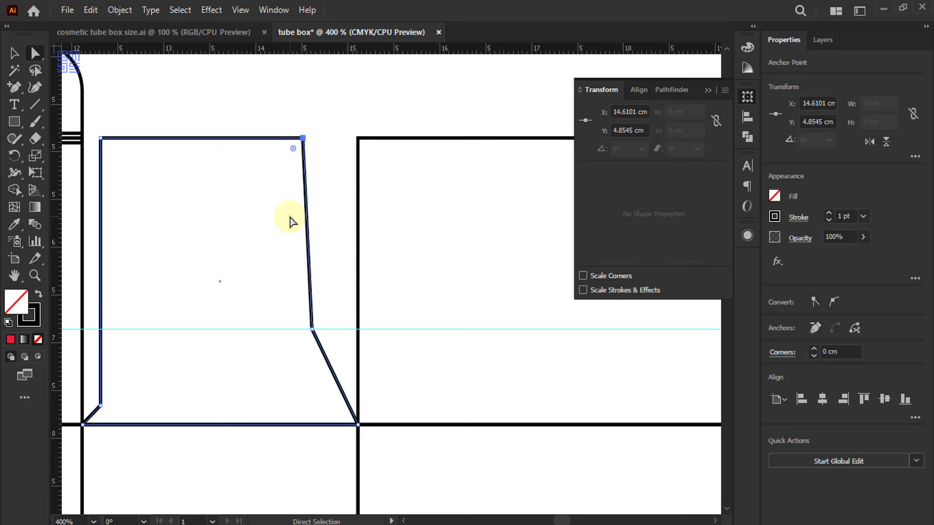
key("Left")
key("Left")
key("Left")
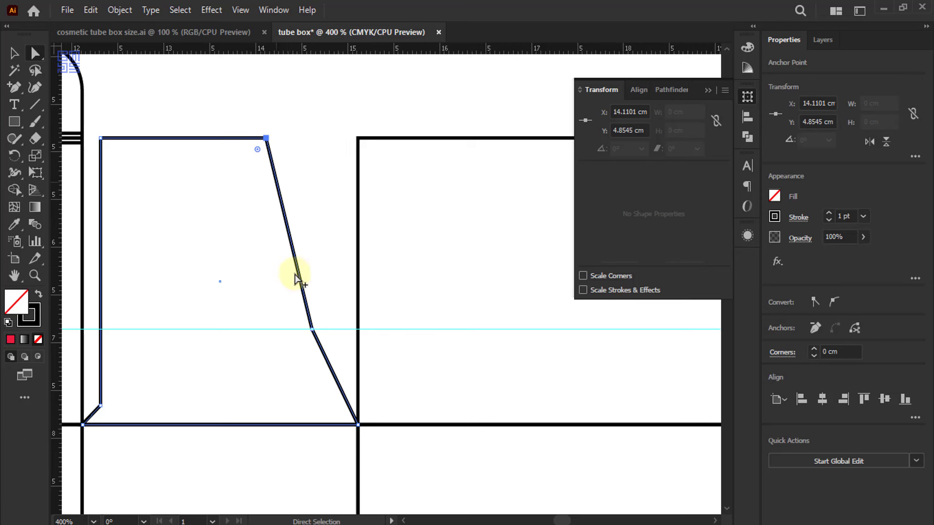
scroll(298, 267, "down", 3)
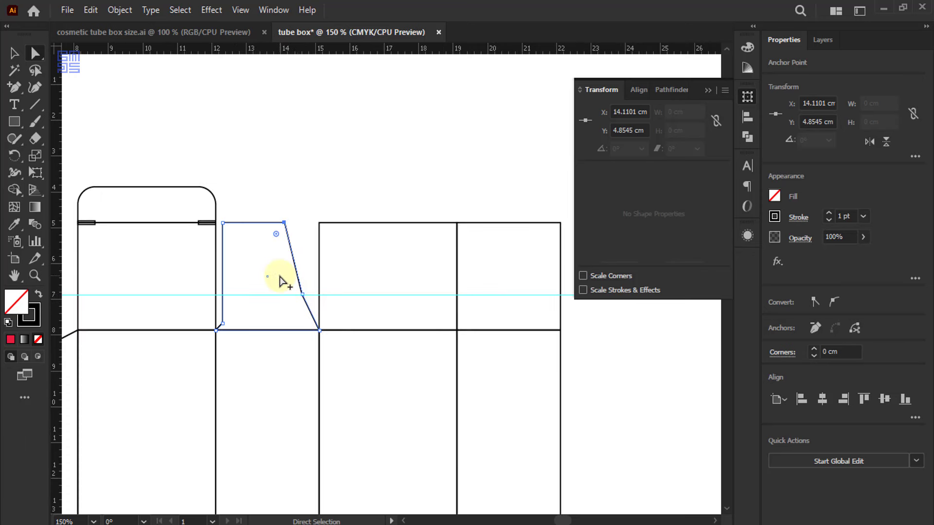
scroll(280, 280, "up", 1)
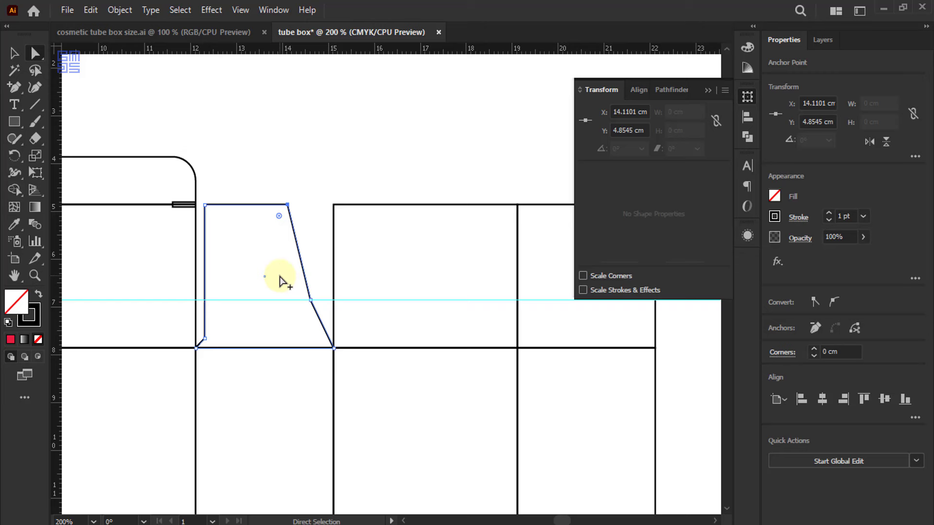
- Round the flap's top right corner with a 0.2 cm radius, then deselect
left_click(287, 204)
left_click(833, 352)
type("0")
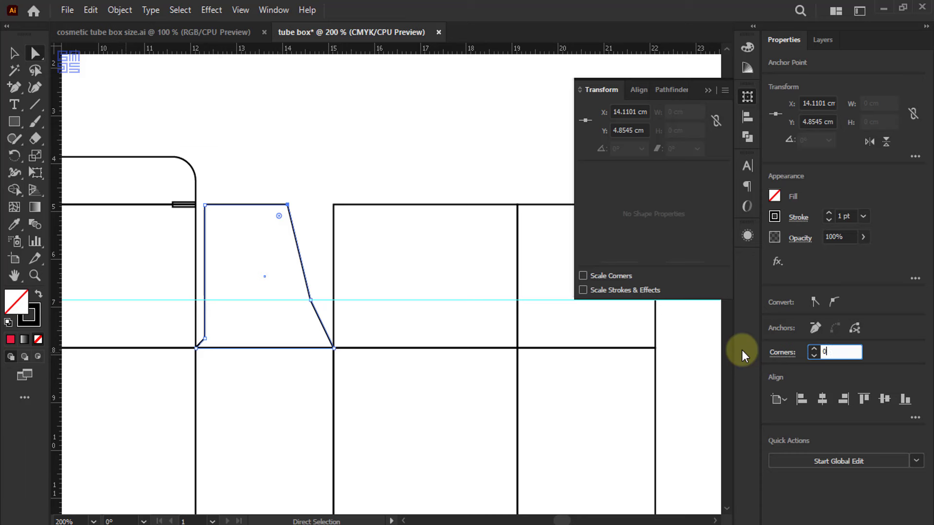
type(".2")
key("Return")
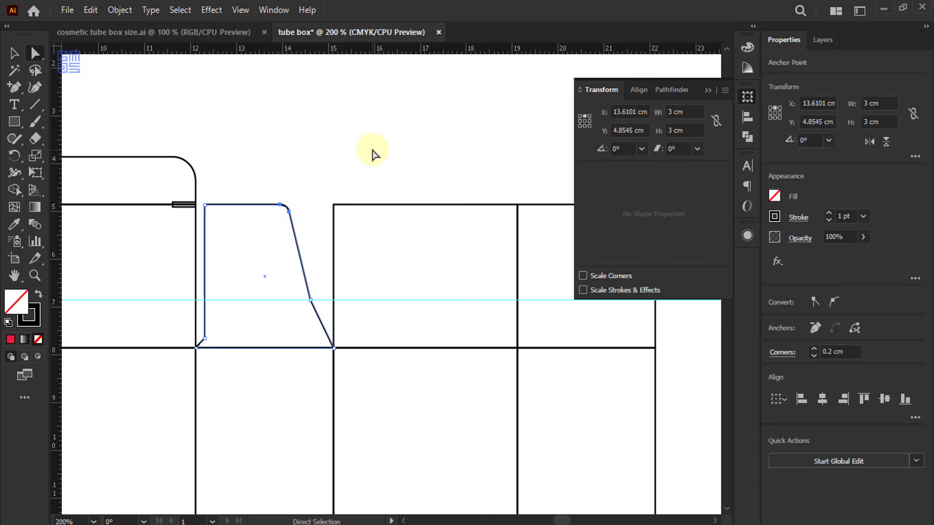
left_click(267, 175)
scroll(264, 171, "down", 2)
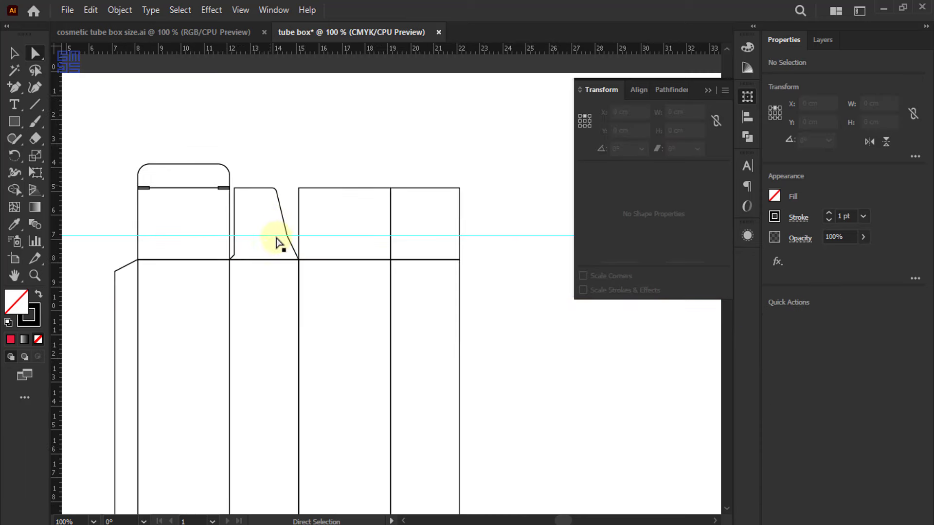
- Delete the cyan guide and the top panel above the third column
left_click_drag(276, 239, 279, 188)
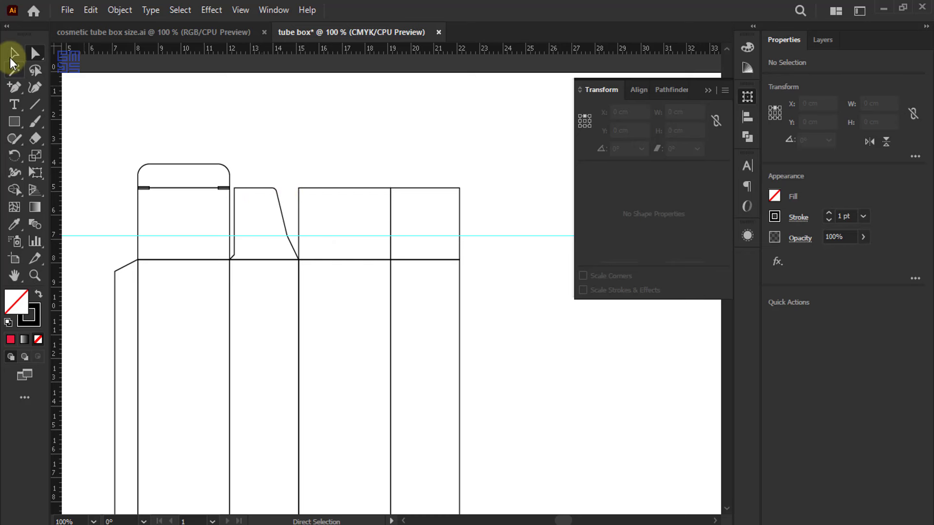
left_click(12, 54)
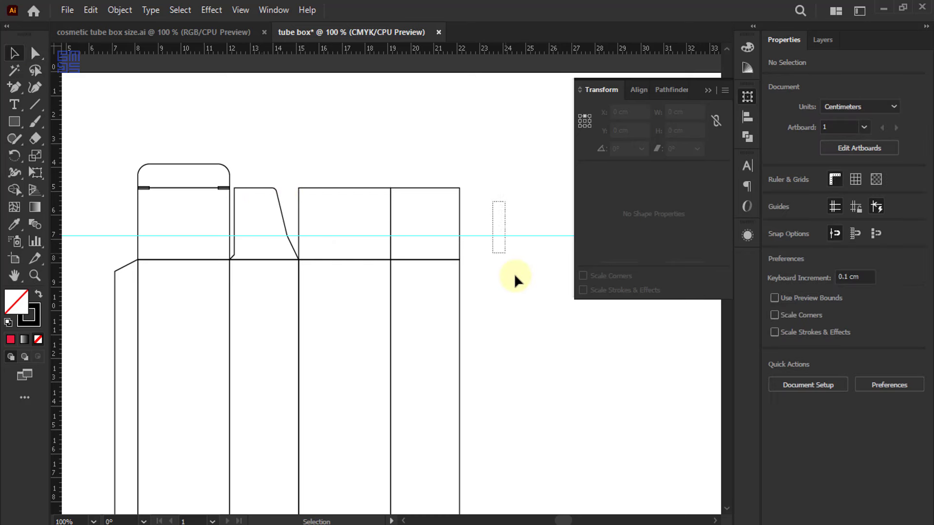
left_click_drag(515, 273, 512, 273)
key("Delete")
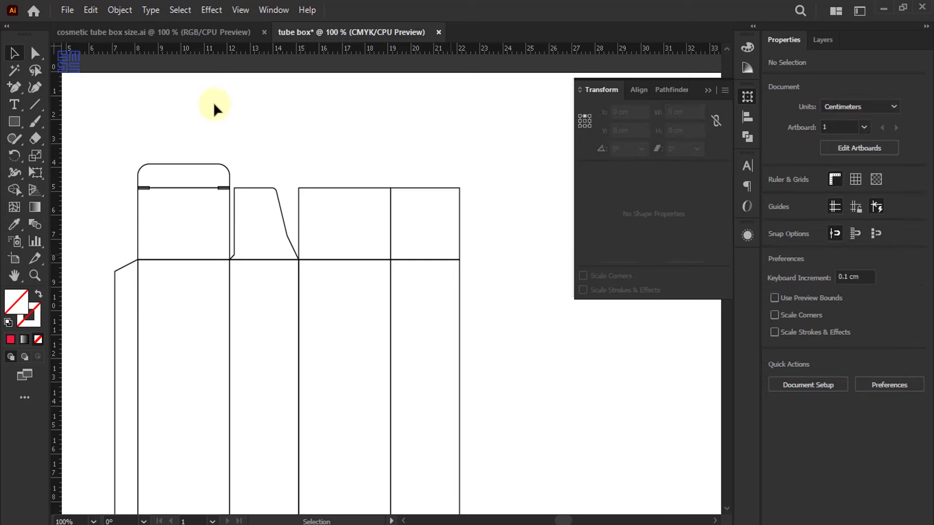
left_click_drag(360, 188, 358, 124)
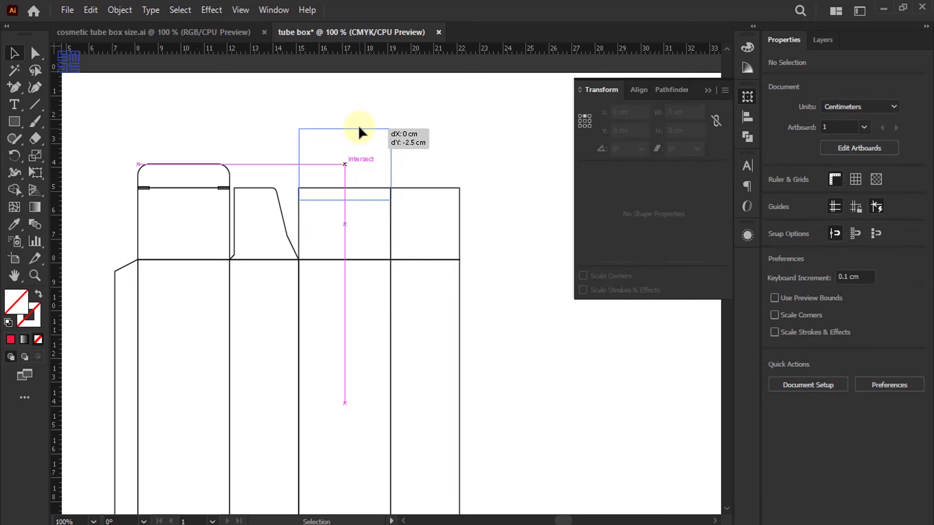
key("Delete")
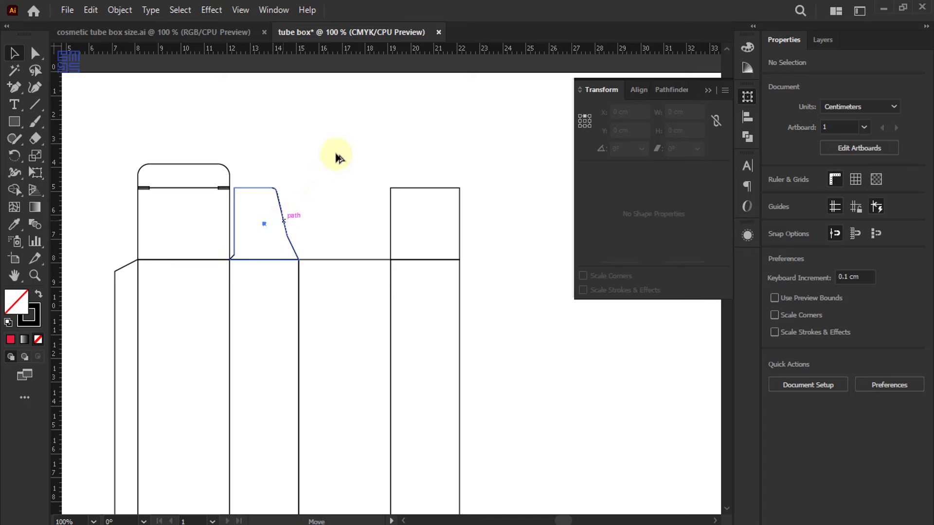
- Duplicate the tapered flap, flip it horizontally and align it onto the rightmost top panel
left_click_drag(283, 224, 342, 151, "alt")
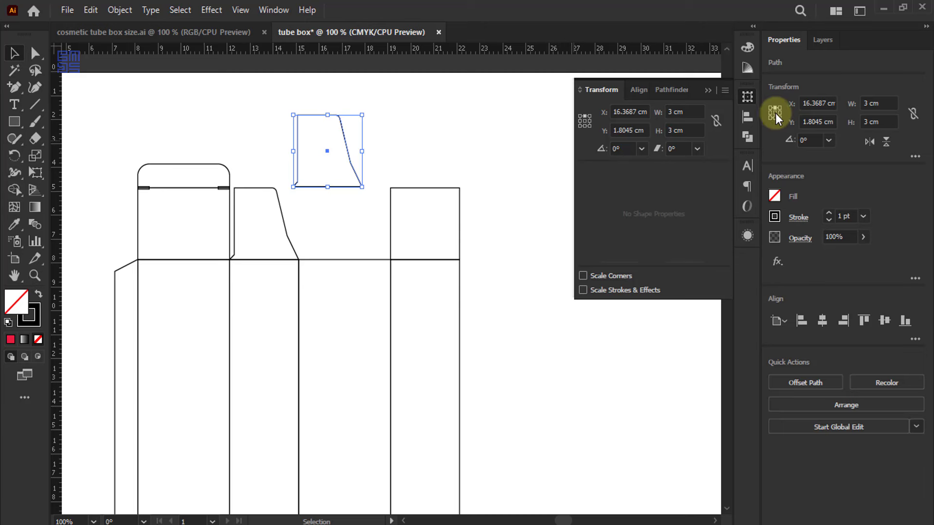
left_click(870, 143)
left_click(442, 188, "shift")
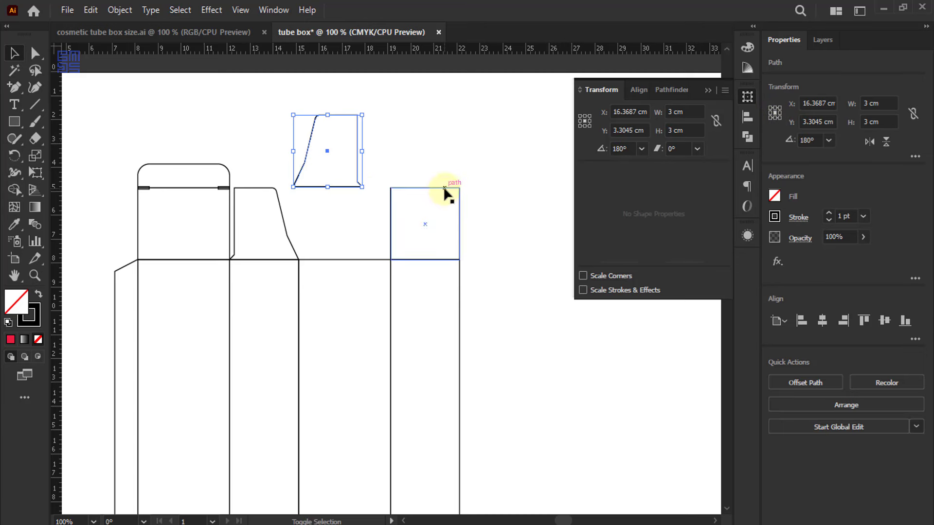
left_click(443, 188)
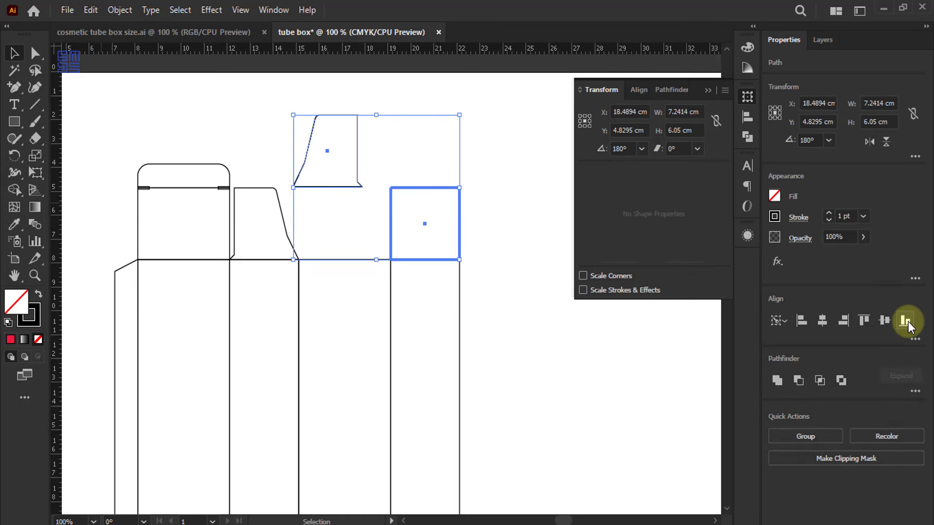
left_click(843, 320)
left_click(884, 320)
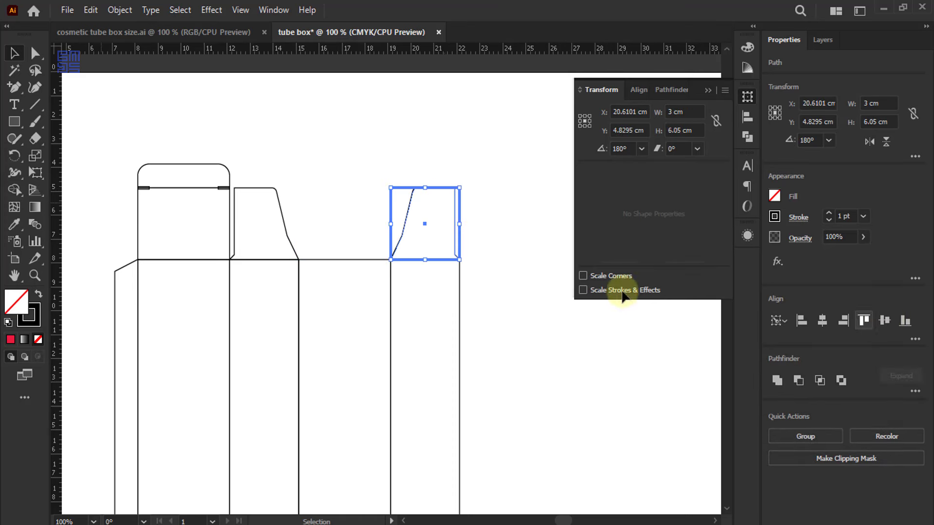
left_click(514, 197)
left_click_drag(400, 193, 338, 119)
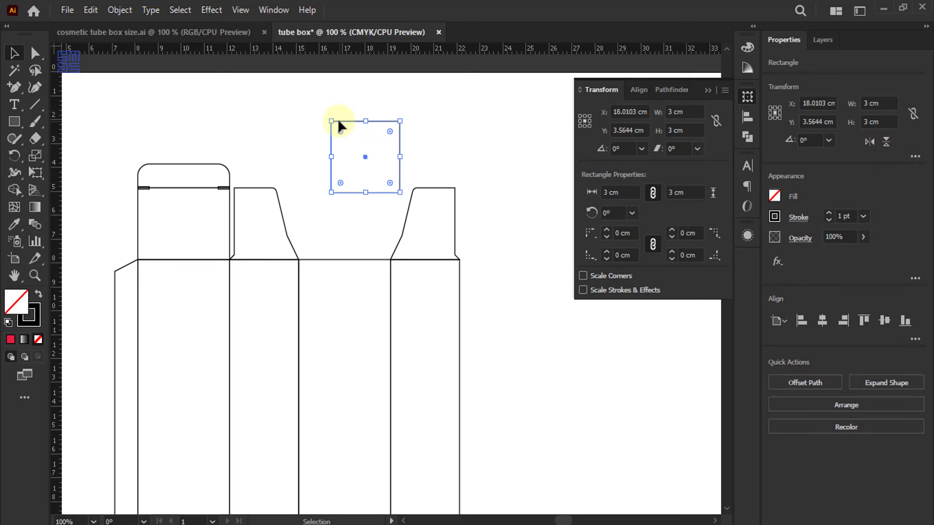
- Duplicate the rounded top tab, group it and flip the copy vertically
key("ctrl+shift+a")
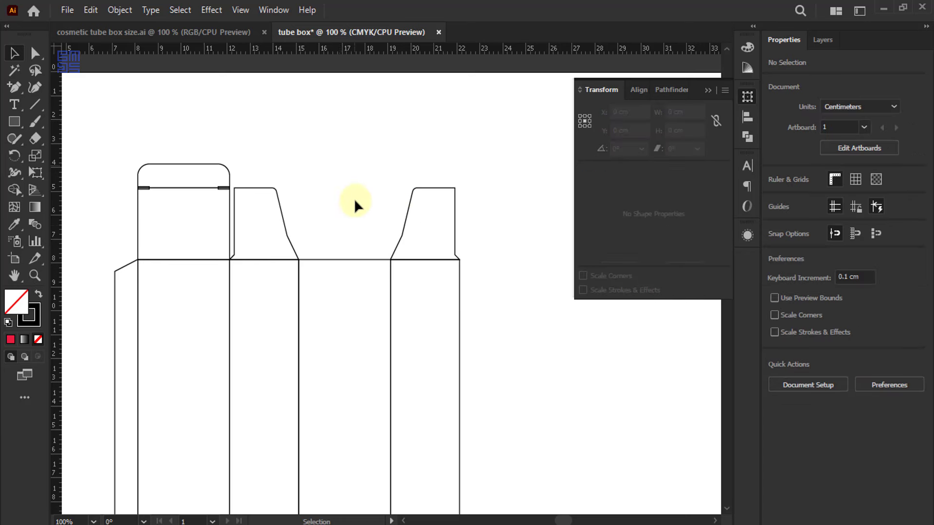
mouse_move(101, 113)
left_mouse_down()
mouse_move(228, 216)
mouse_move(358, 151)
left_mouse_up()
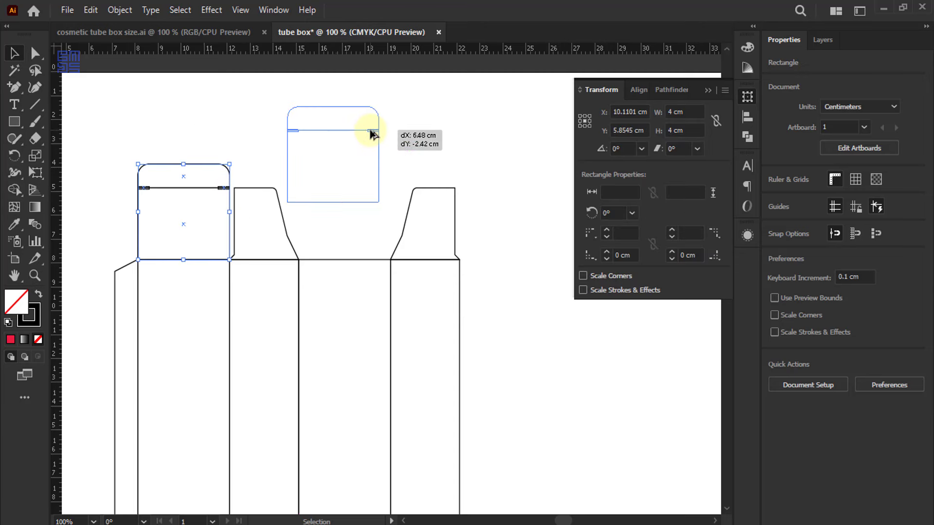
key("ctrl+g")
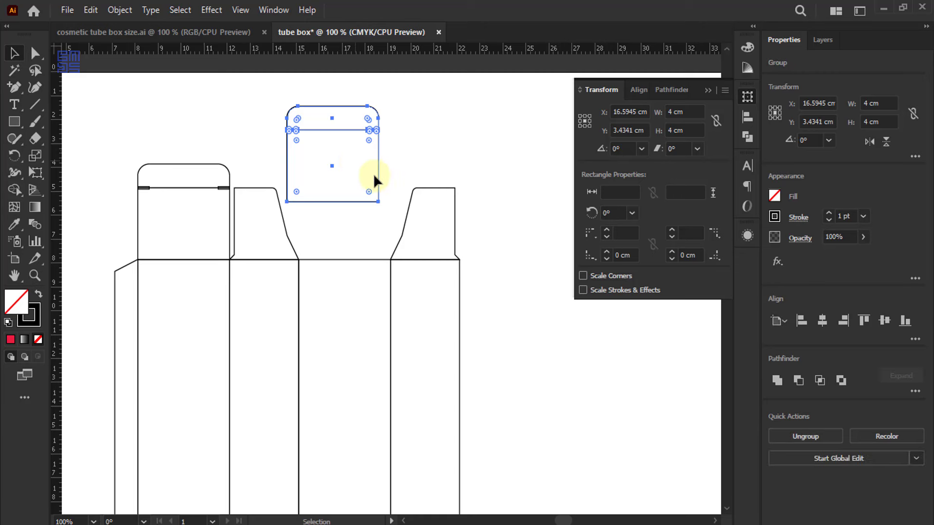
left_click(890, 144)
left_click(222, 246)
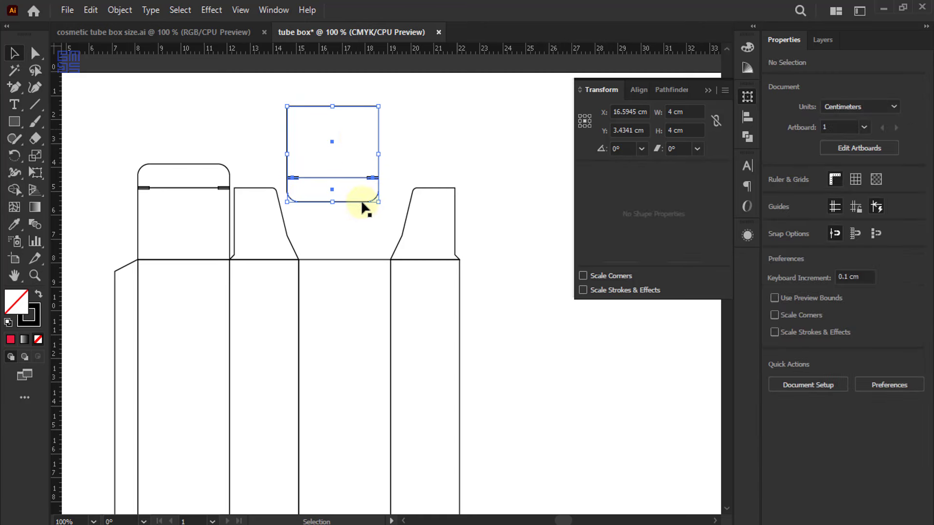
- Snap the flipped lid onto the middle panel's top crease and show cosmetic tube box size.ai
left_click_drag(353, 205, 365, 286)
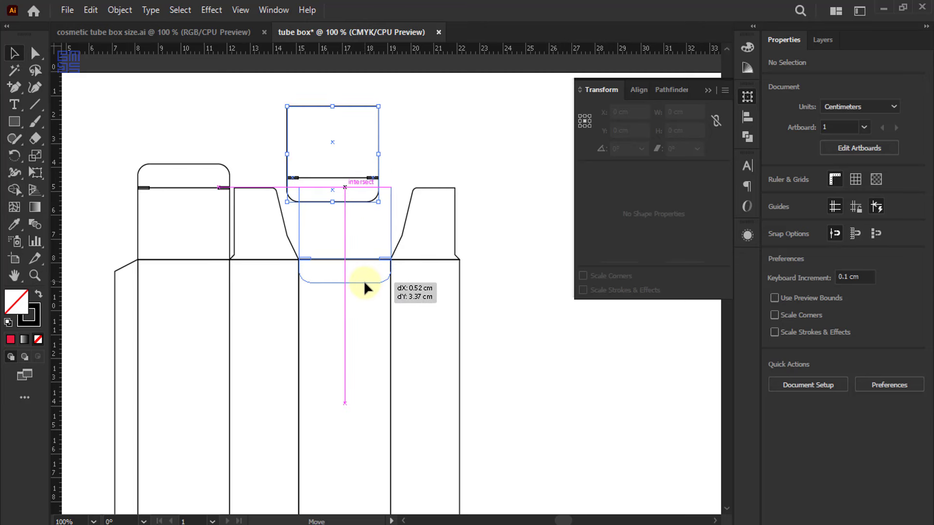
left_click_drag(283, 325, 352, 277)
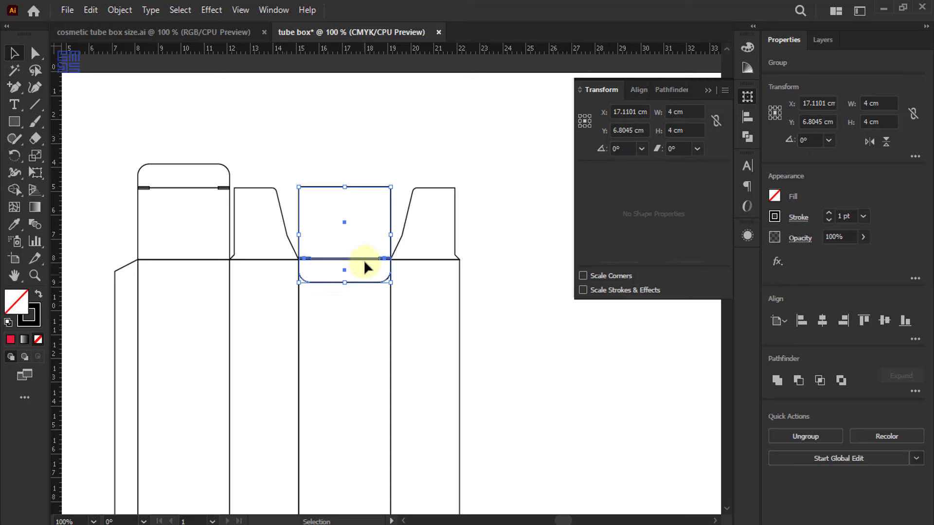
scroll(138, 195, "up", 3)
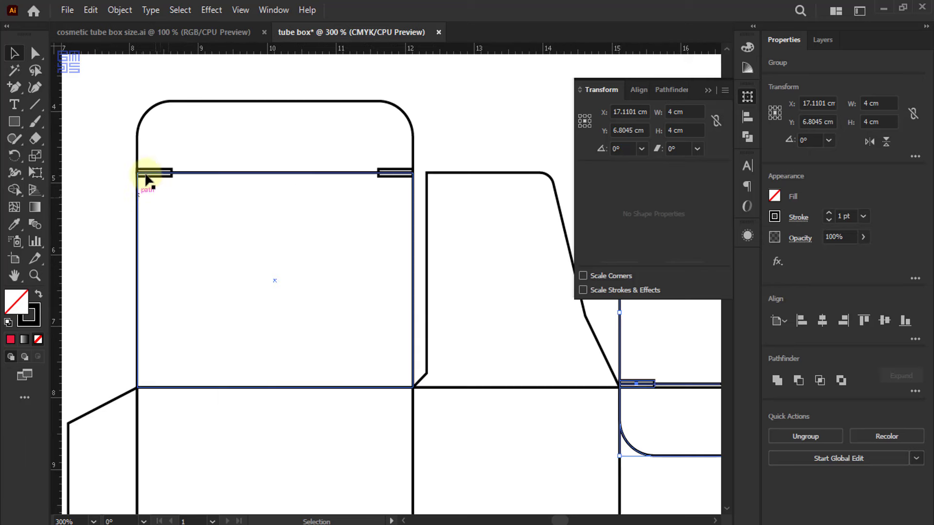
scroll(139, 197, "down", 2)
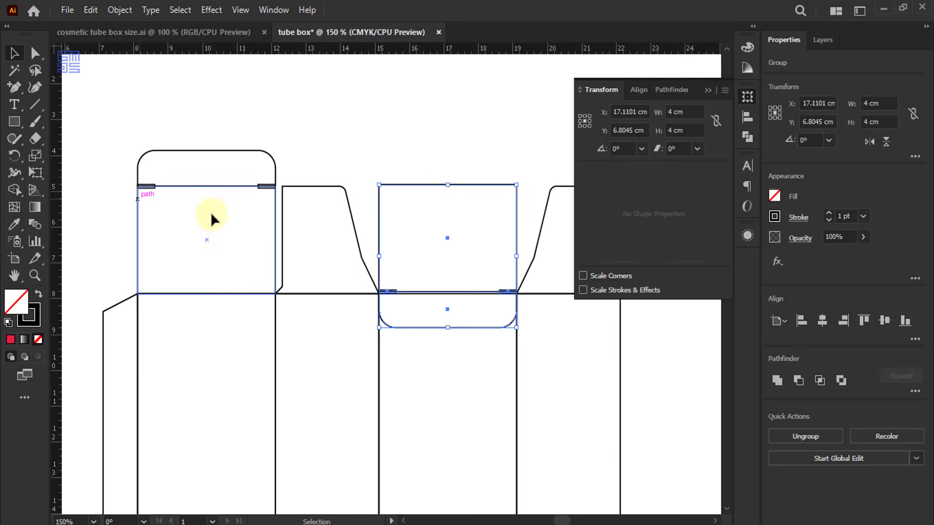
left_click(205, 32)
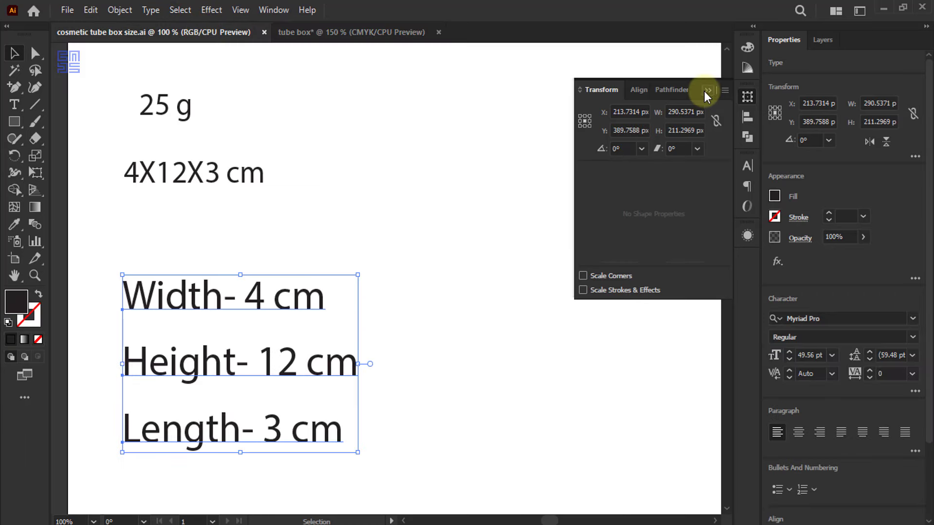
- Close the Transform panel, inspect the tube mockup's top corner, then return to the tube box document
left_click(707, 90)
scroll(65, 224, "down", 5)
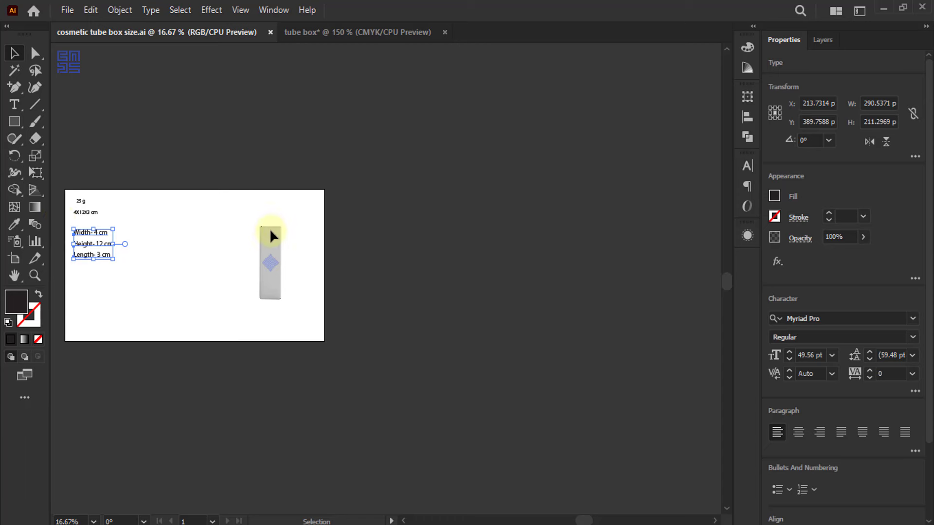
scroll(248, 216, "up", 2)
scroll(220, 208, "up", 2)
scroll(216, 203, "up", 4)
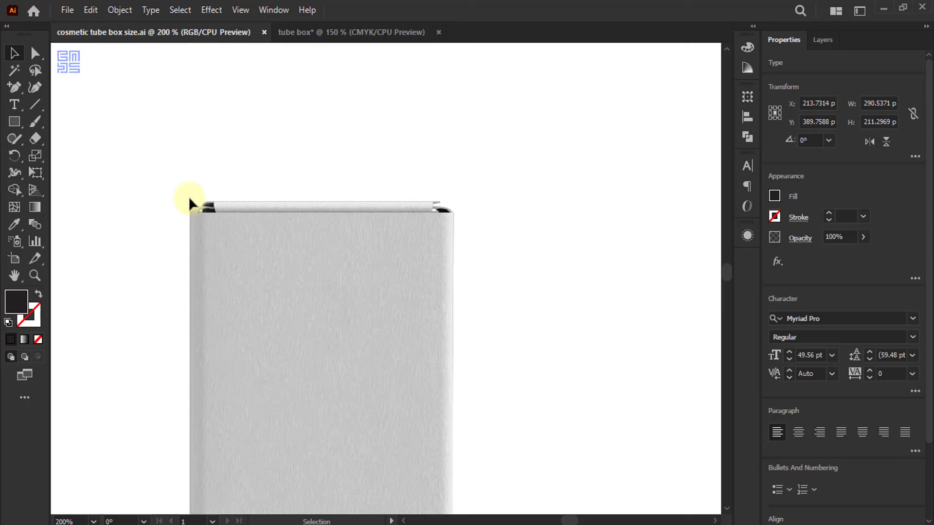
scroll(188, 197, "up", 1)
scroll(199, 259, "up", 2)
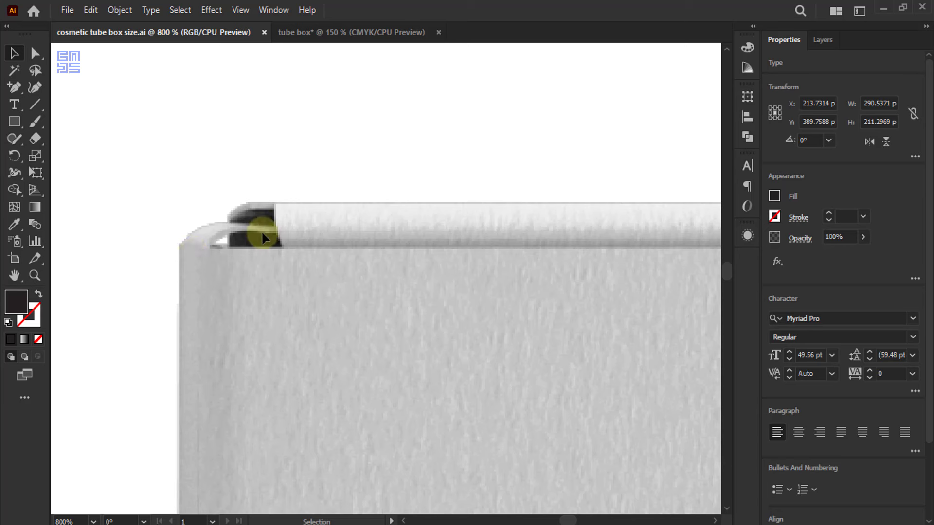
left_click(304, 33)
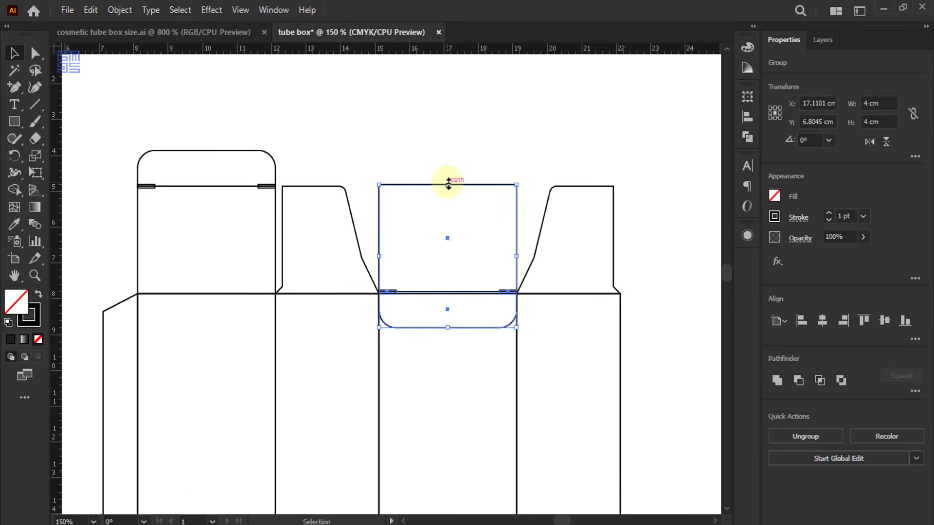
- Delete the flipped 4 × 4 cm lid copy and zoom out to the whole dieline
key("Delete")
scroll(271, 194, "up", 3)
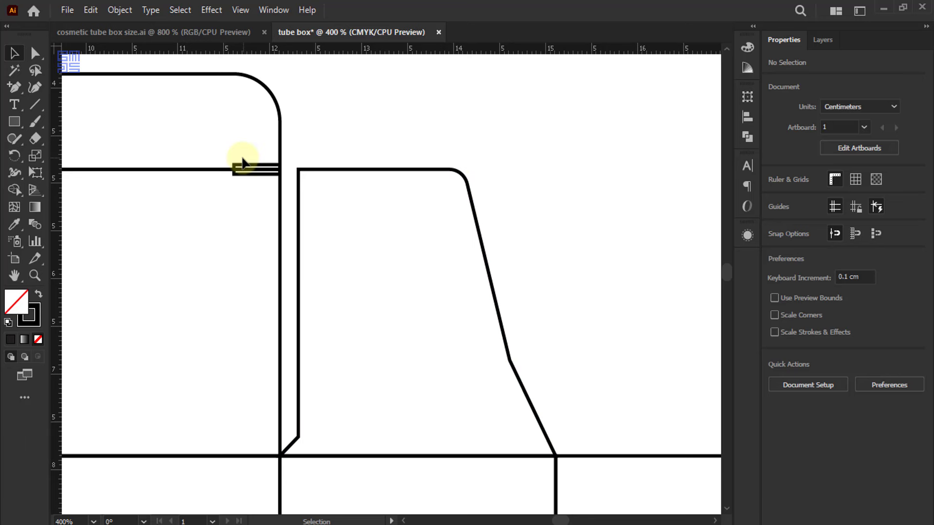
scroll(243, 162, "up", 2)
scroll(203, 182, "down", 2)
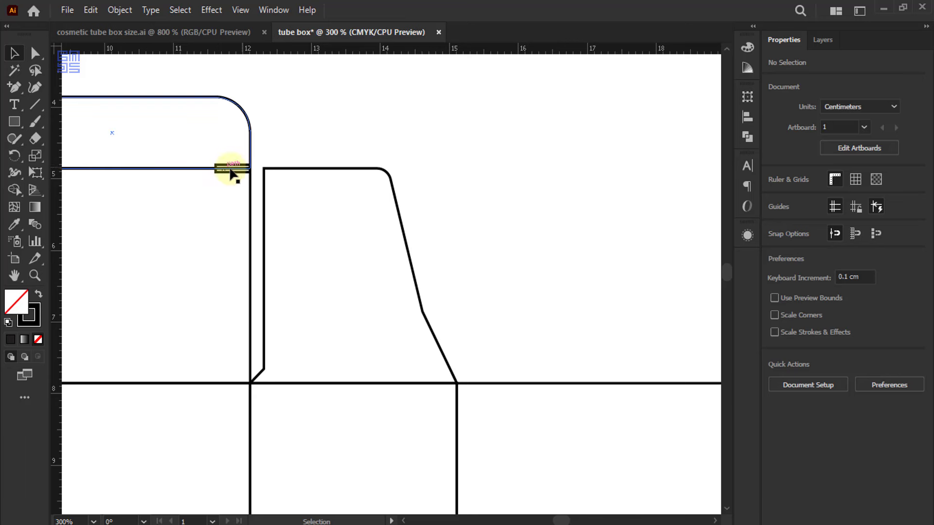
scroll(282, 176, "down", 2)
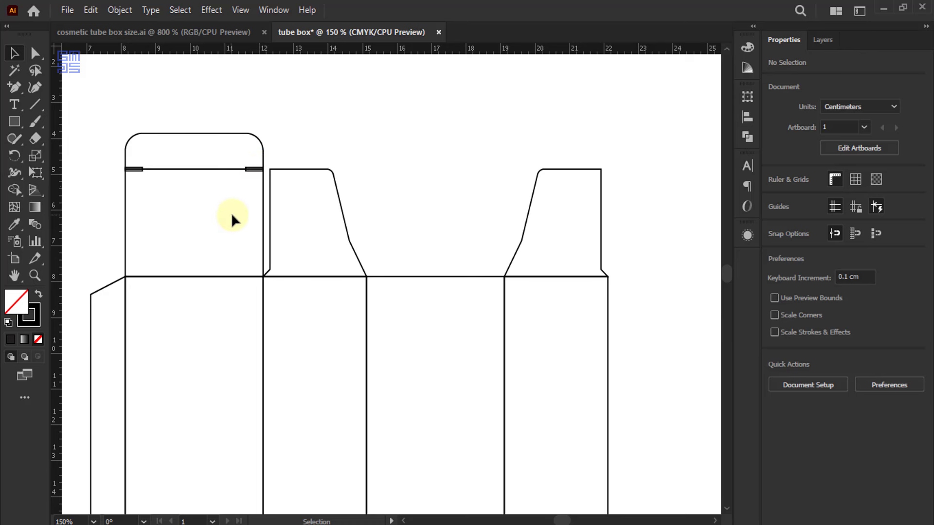
scroll(333, 103, "down", 1)
scroll(334, 102, "down", 1)
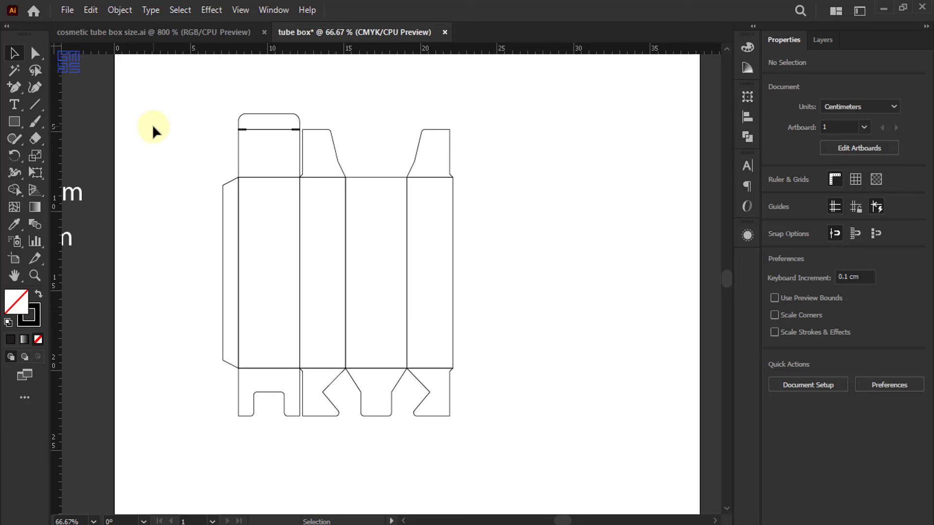
- Centre the whole dieline horizontally and vertically on the artboard
scroll(246, 191, "down", 2, "alt")
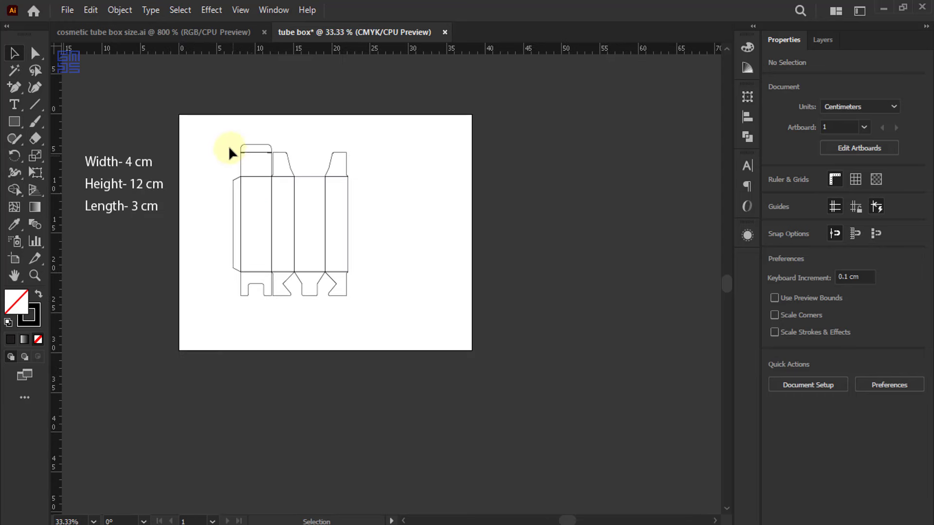
left_click_drag(342, 282, 358, 311)
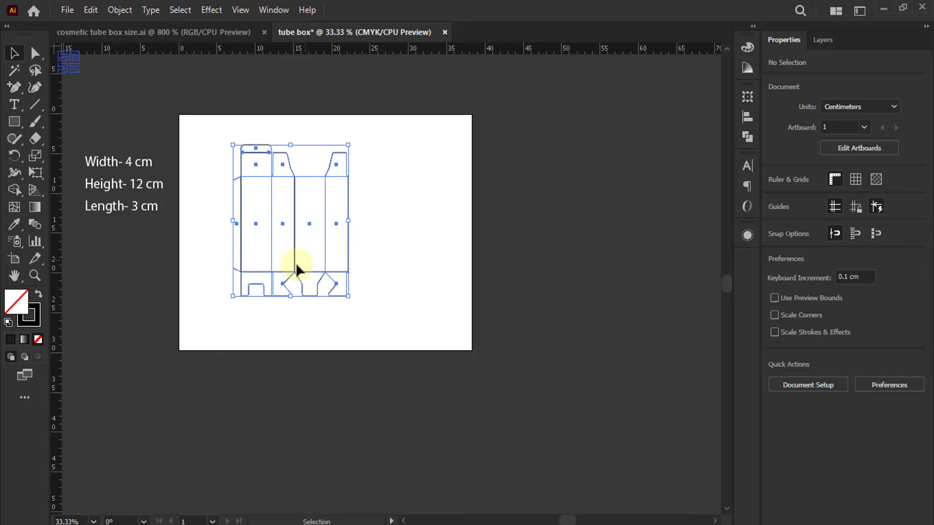
key("a")
key("v")
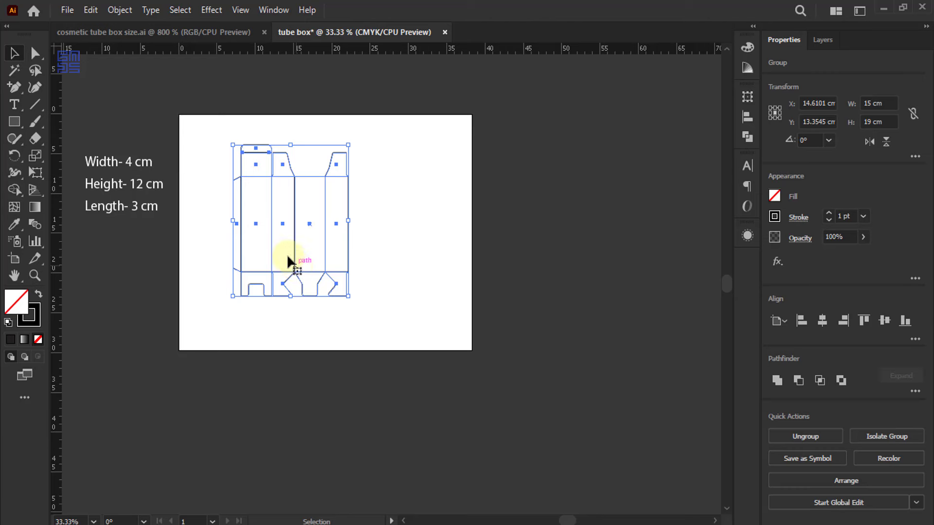
left_click(748, 97)
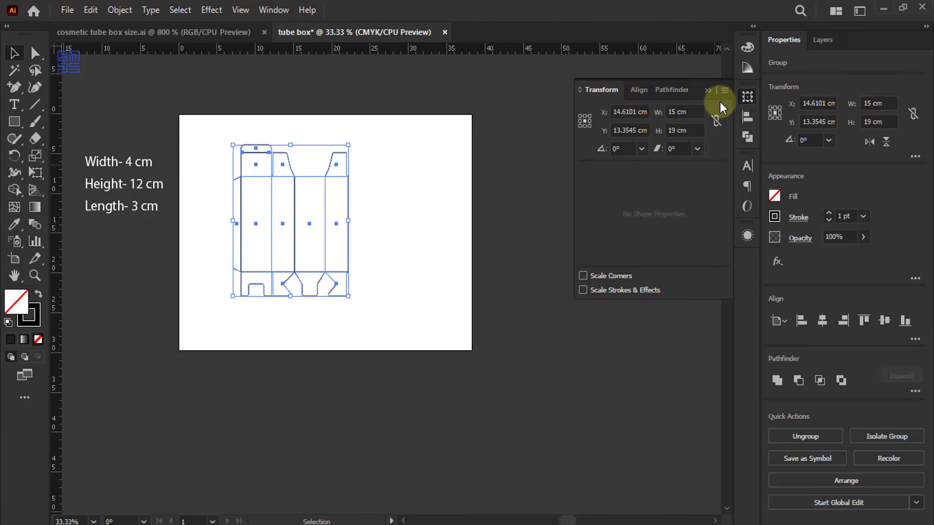
left_click(748, 117)
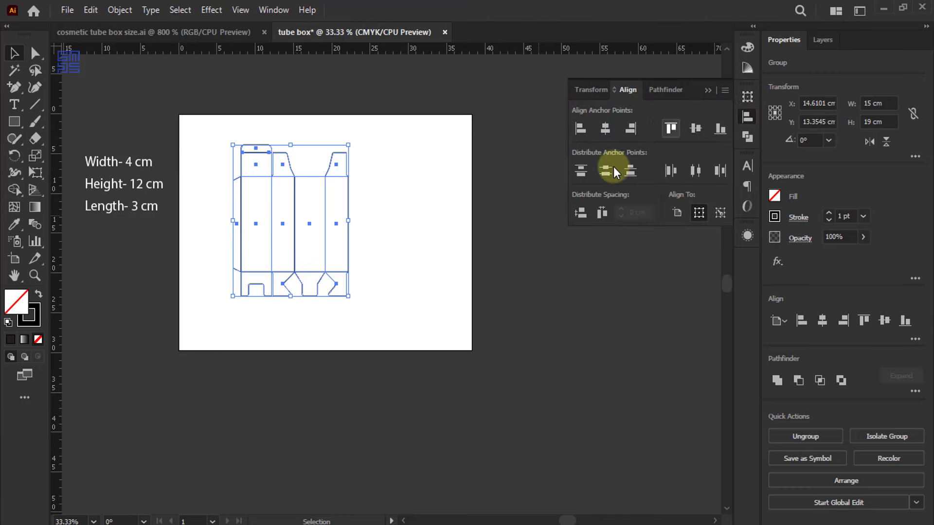
left_click(605, 128)
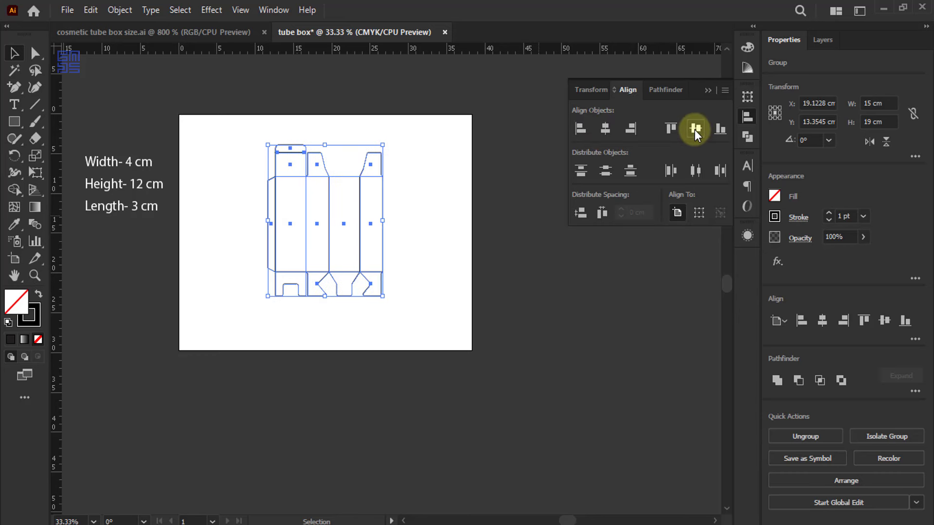
left_click(695, 129)
left_click(523, 278)
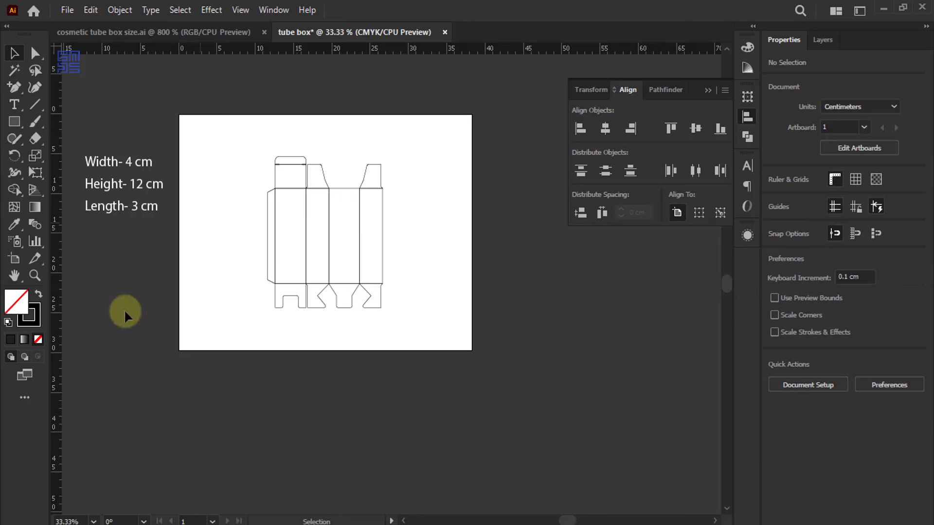
- Trim the artboard edges in to about 18.89 × 22.28 cm around the dieline
left_click(14, 259)
left_click_drag(176, 237, 253, 244)
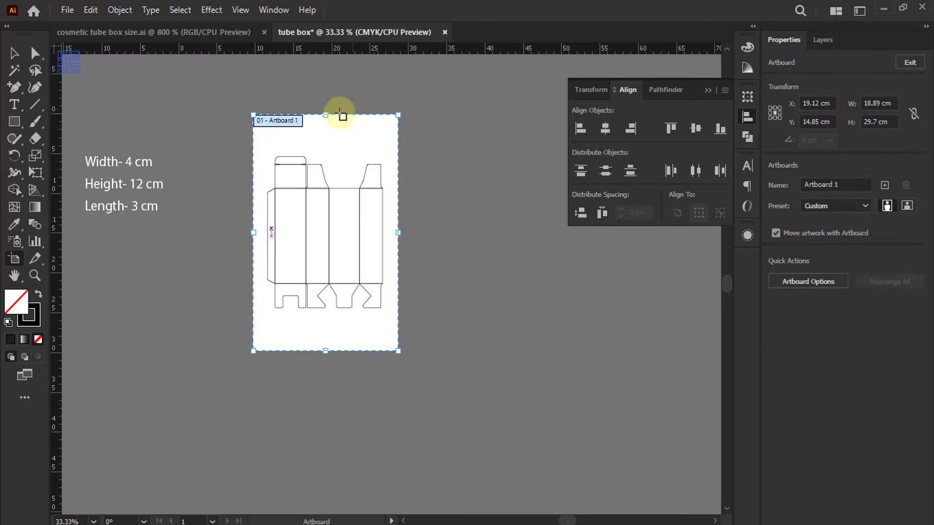
left_click_drag(326, 130, 325, 144)
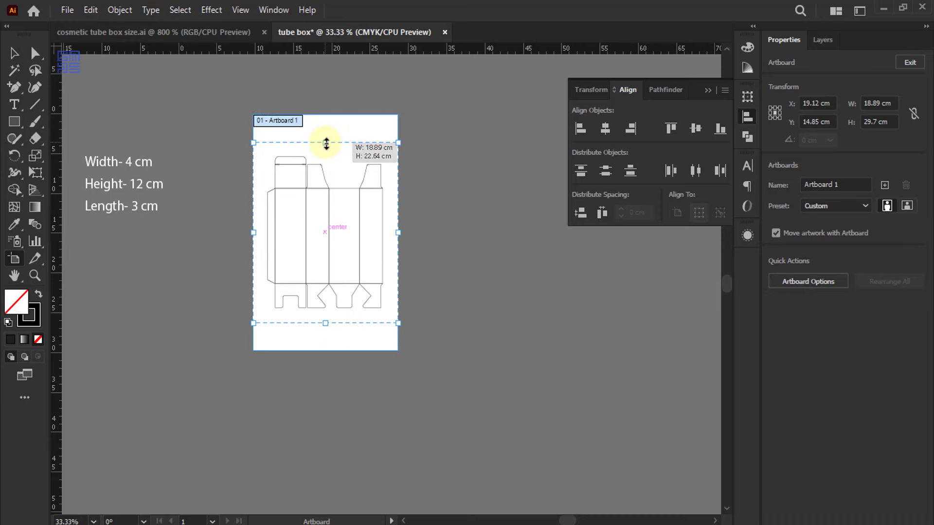
left_click(14, 53)
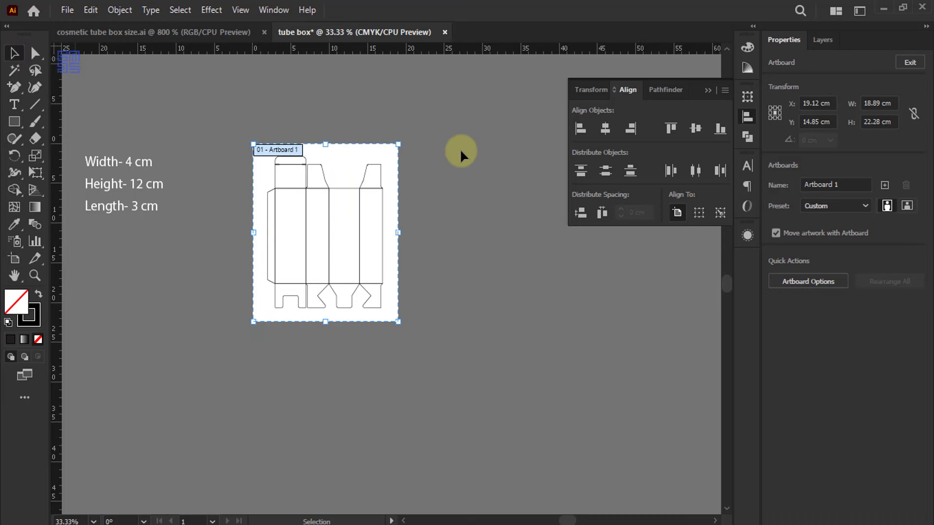
- Add a new layer above Layer 1 and rename it 'creaseline'
scroll(309, 202, "up", 2)
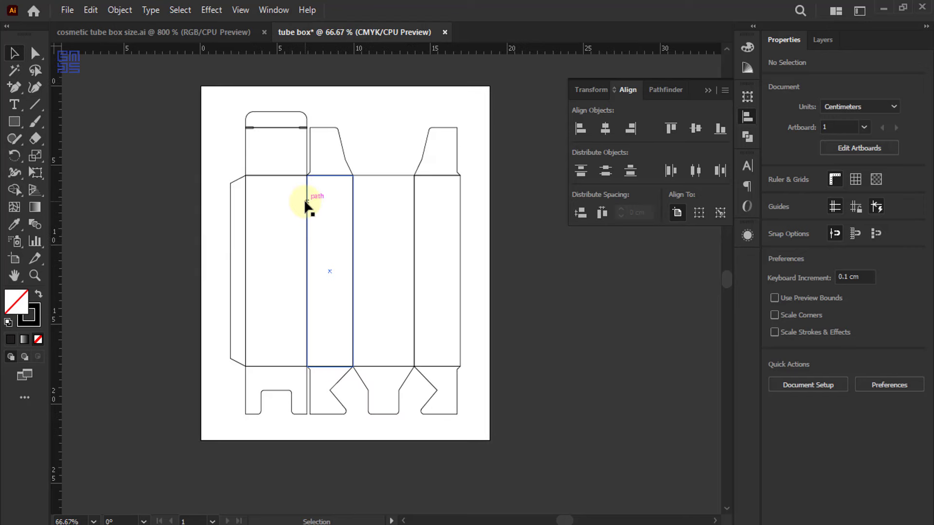
left_click_drag(290, 193, 291, 193)
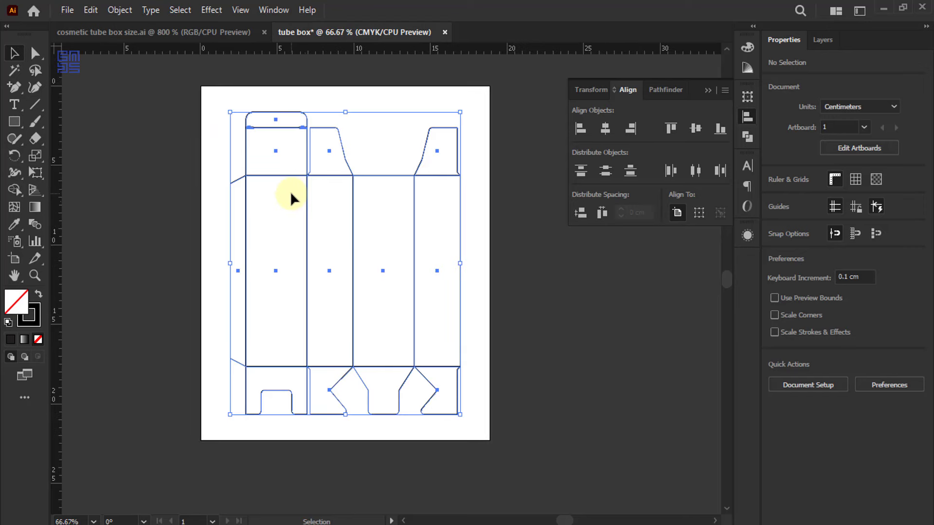
left_click(652, 305)
left_click(824, 40)
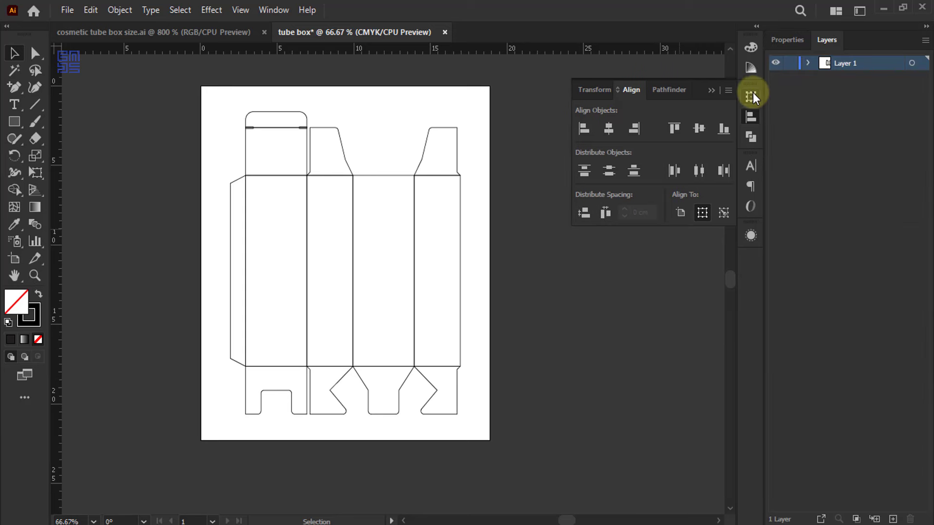
left_click(893, 519)
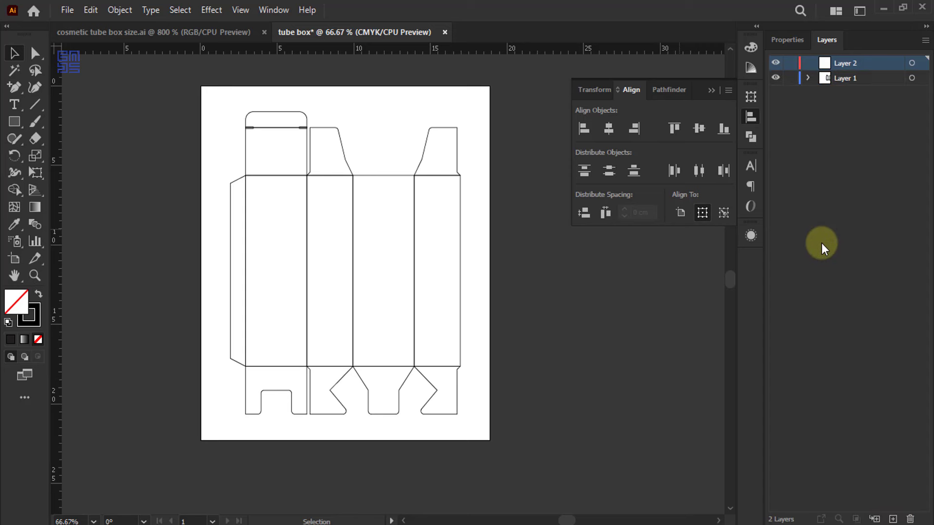
double_click(849, 64)
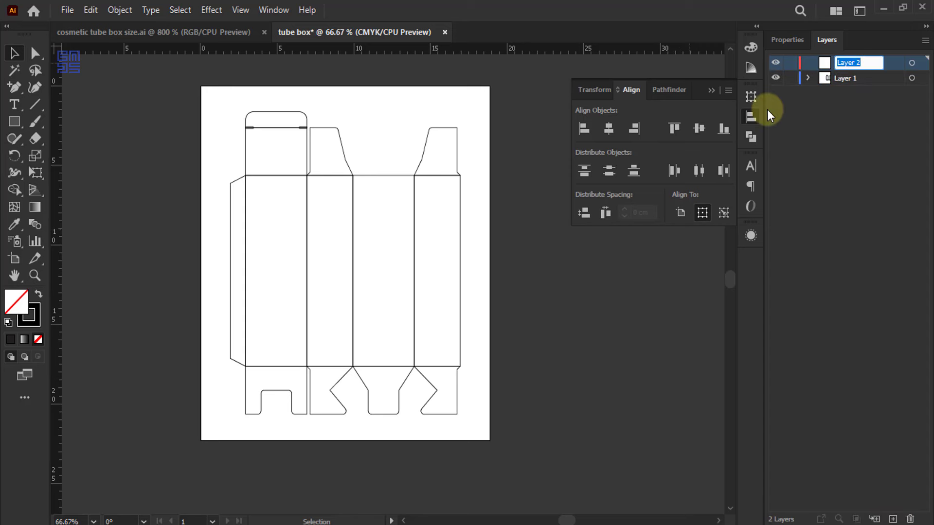
key("BackSpace")
type("c")
type("reaseline")
key("Return")
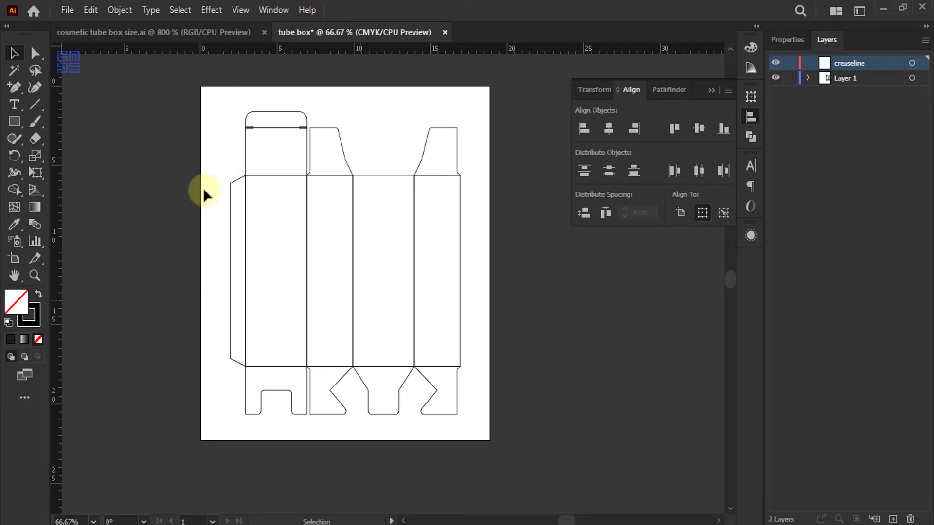
- Close the floating alignment panel, zoom out to the whole artboard and pick Direct Selection
scroll(291, 137, "up", 3)
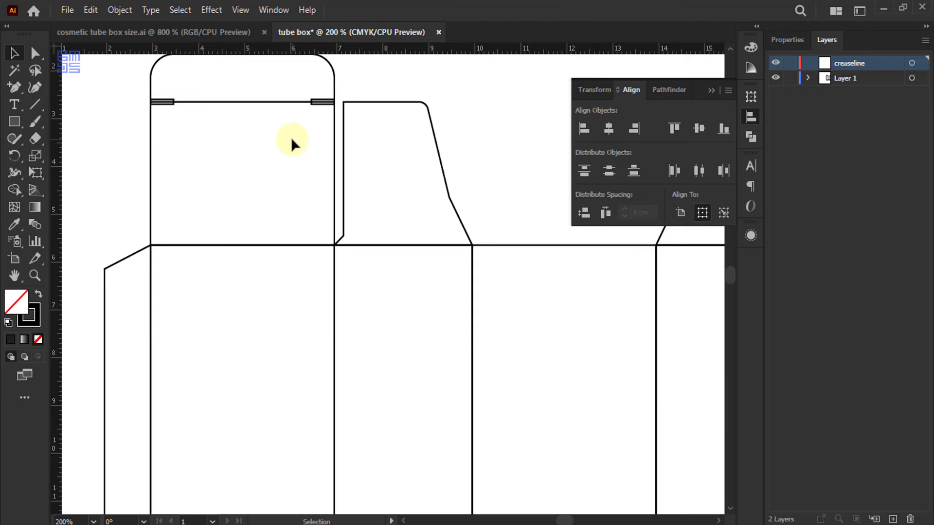
scroll(299, 139, "down", 1)
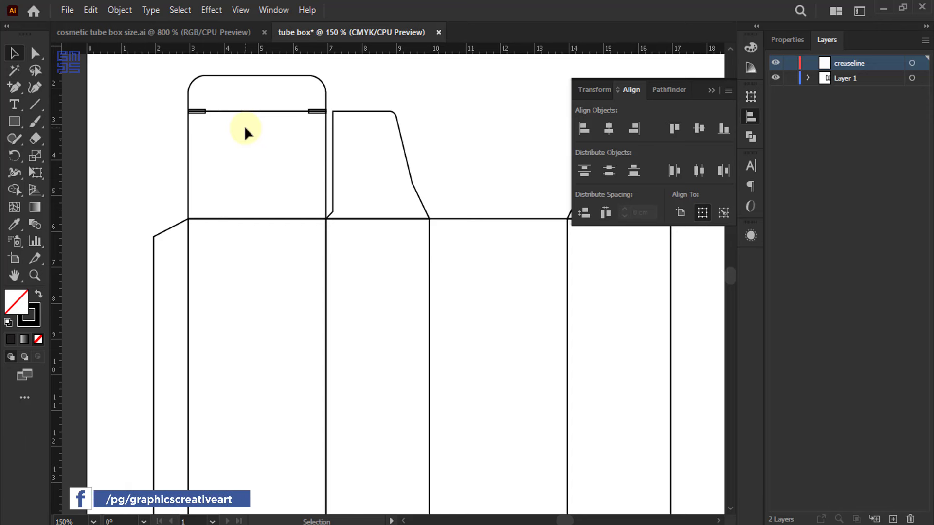
scroll(299, 152, "down", 1)
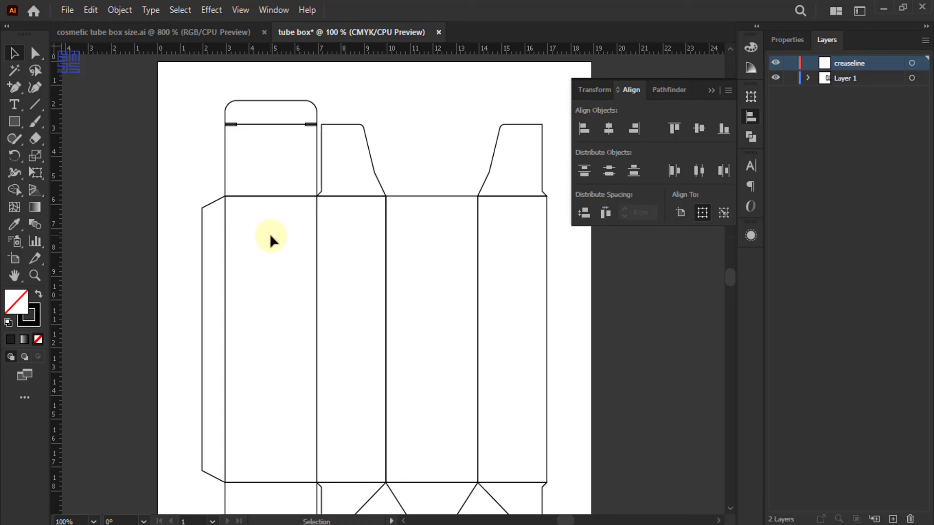
left_click(709, 94)
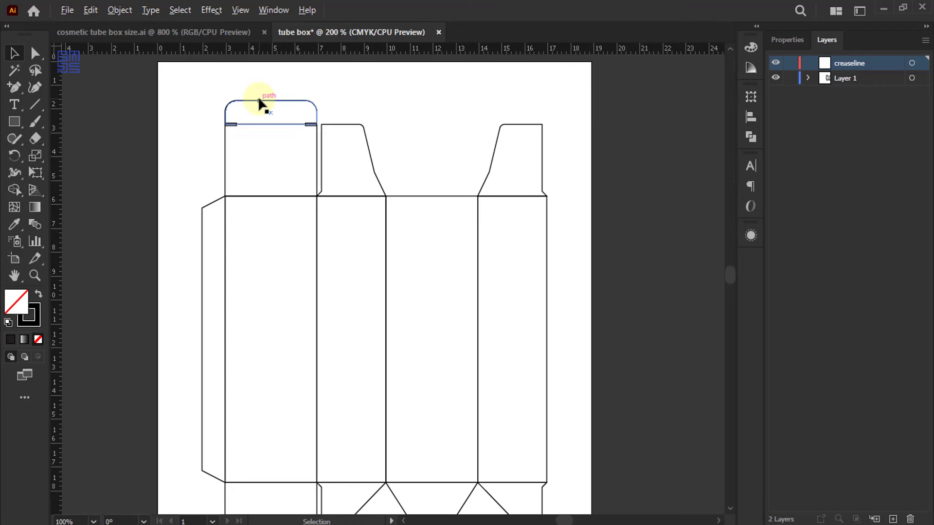
scroll(259, 102, "up", 2)
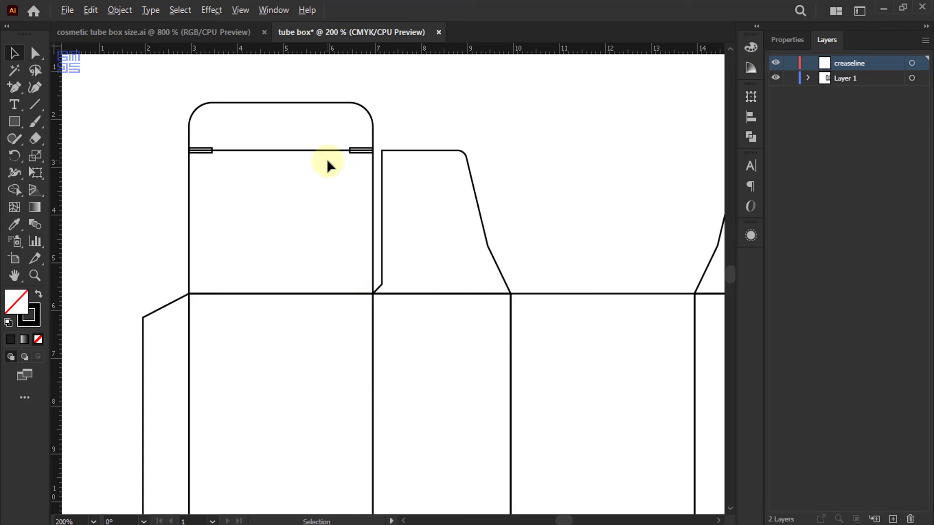
key("ctrl+1")
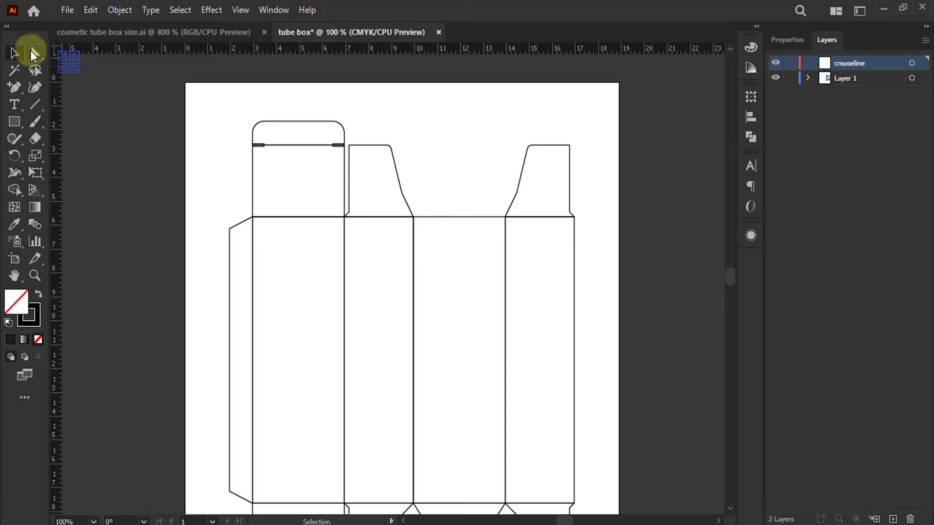
left_click(34, 54)
scroll(302, 67, "down", 1)
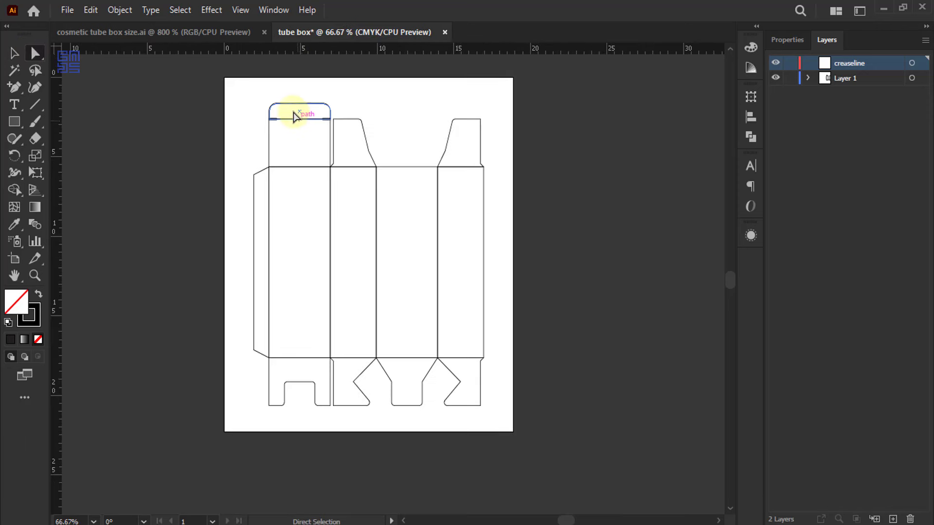
- Select the fold line segments across all panels and copy them
left_click_drag(294, 112, 304, 375)
left_click_drag(350, 157, 360, 369)
left_click_drag(396, 236, 417, 373)
left_click_drag(454, 155, 467, 374)
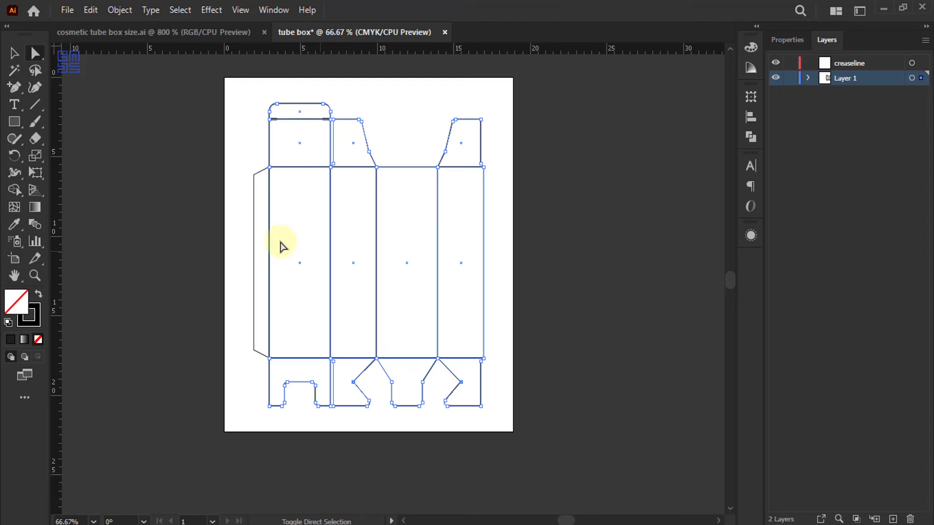
mouse_move(262, 219)
left_mouse_down()
mouse_move(467, 290)
mouse_move(281, 288)
left_mouse_up()
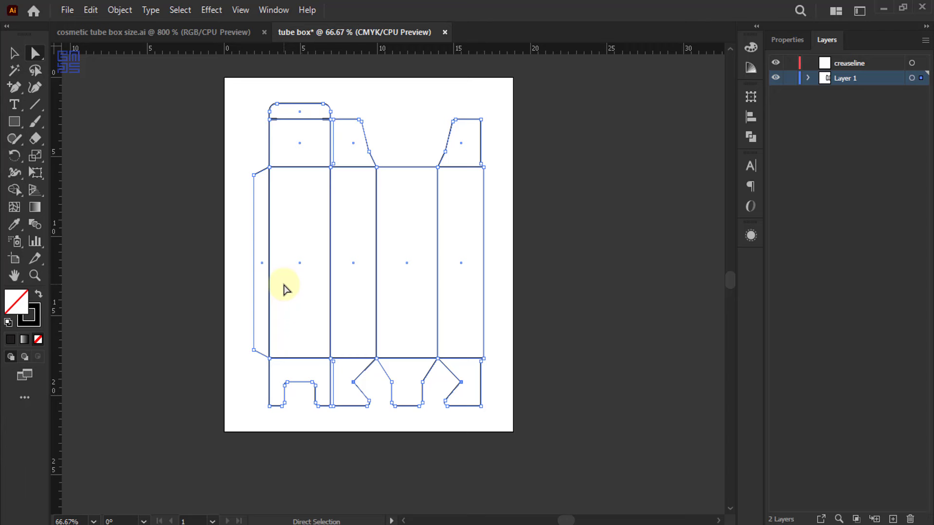
left_click(90, 9)
left_click(104, 77)
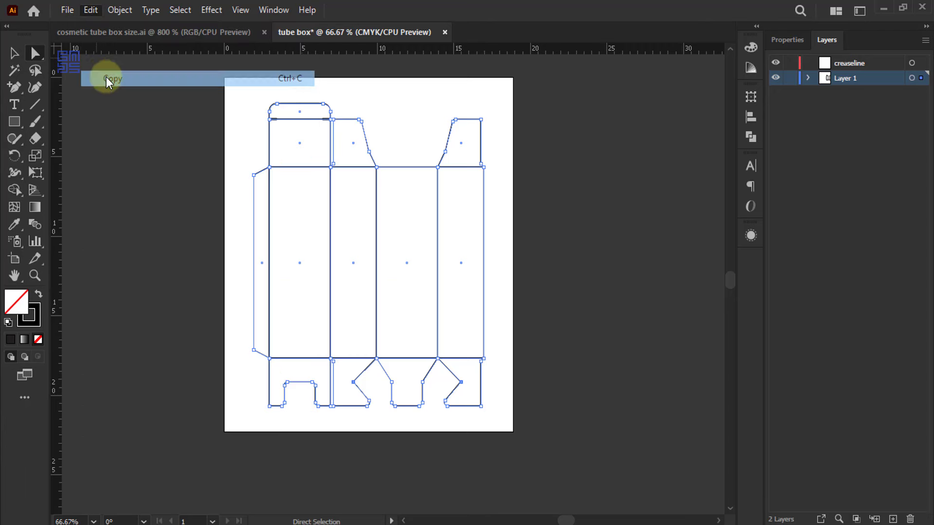
- Paste the fold lines in place on the creaseline layer
left_click(858, 65)
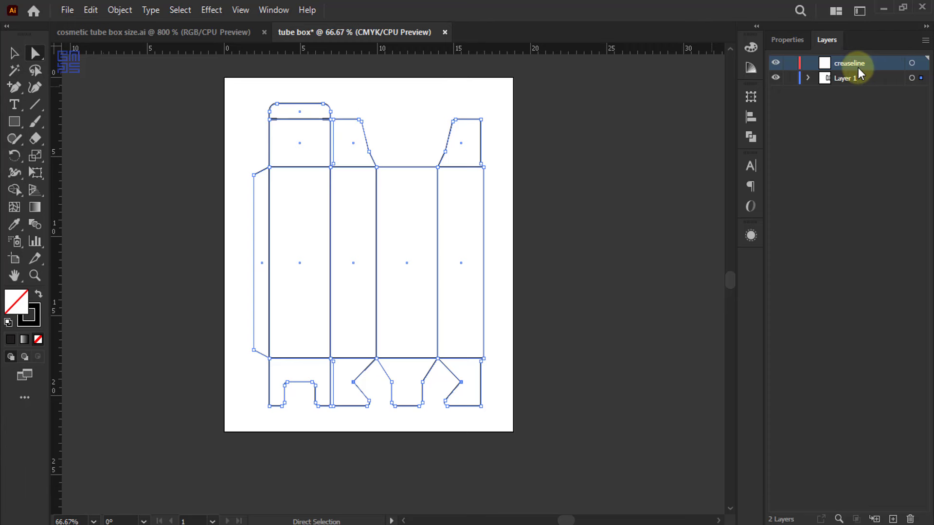
left_click(91, 9)
left_click(128, 144)
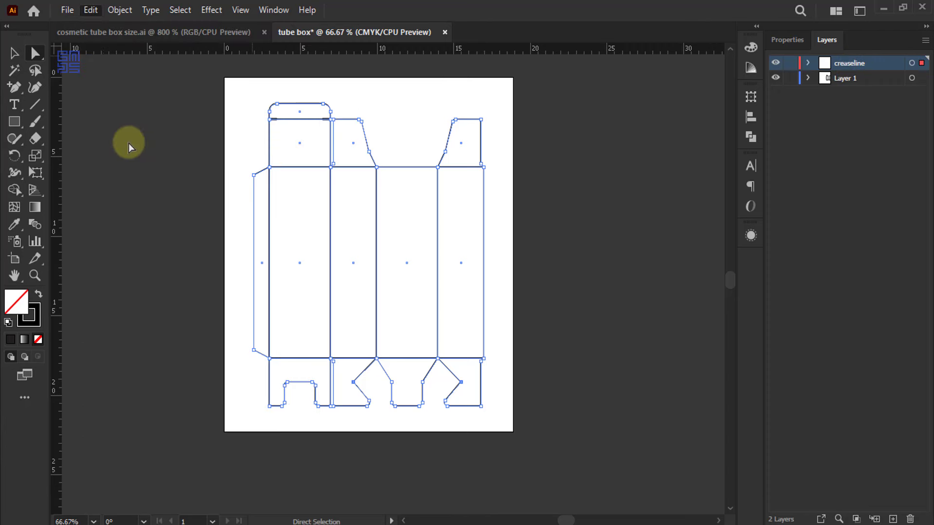
- Colour the crease lines' stroke blue: H 213.1, S 100, B 100
left_click(750, 49)
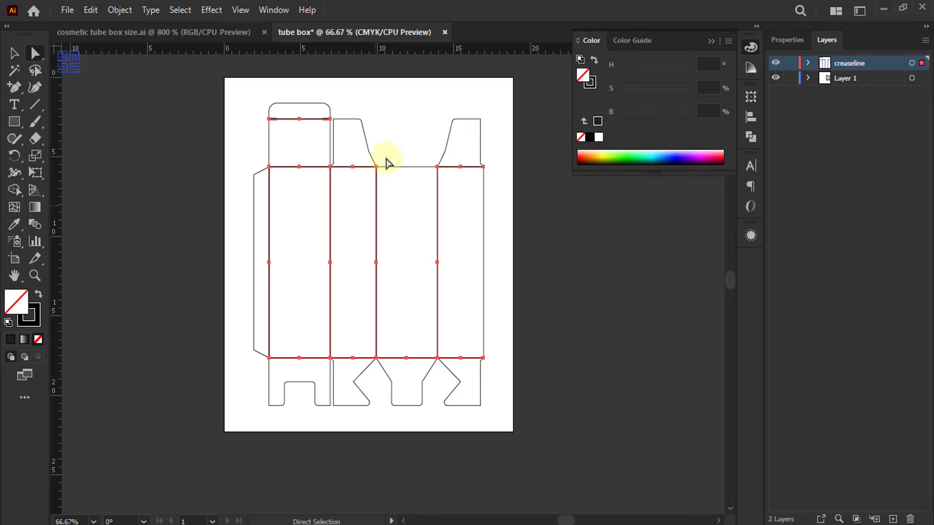
left_click(590, 82)
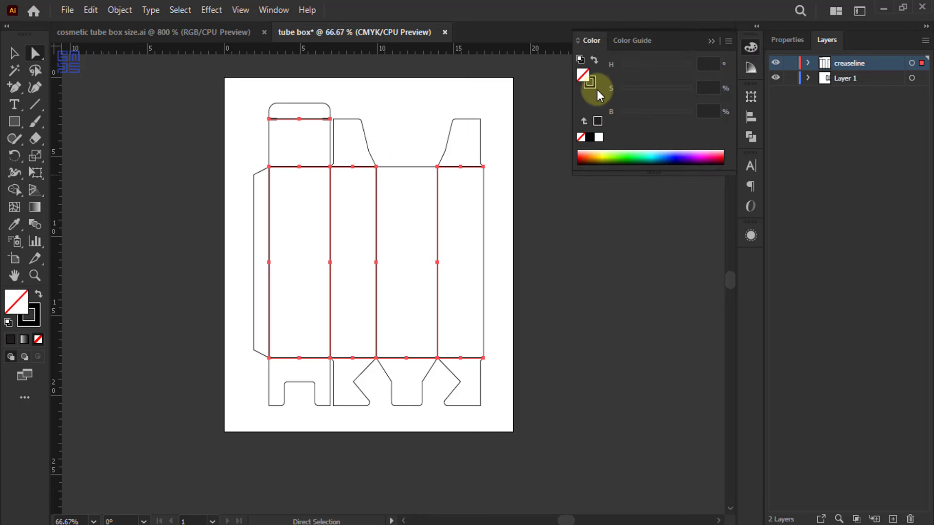
left_click(664, 156)
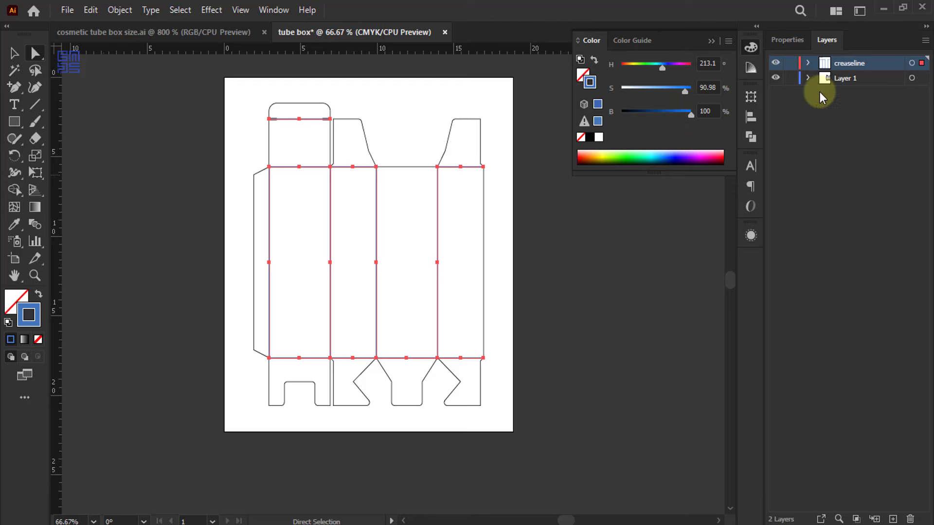
left_click(690, 90)
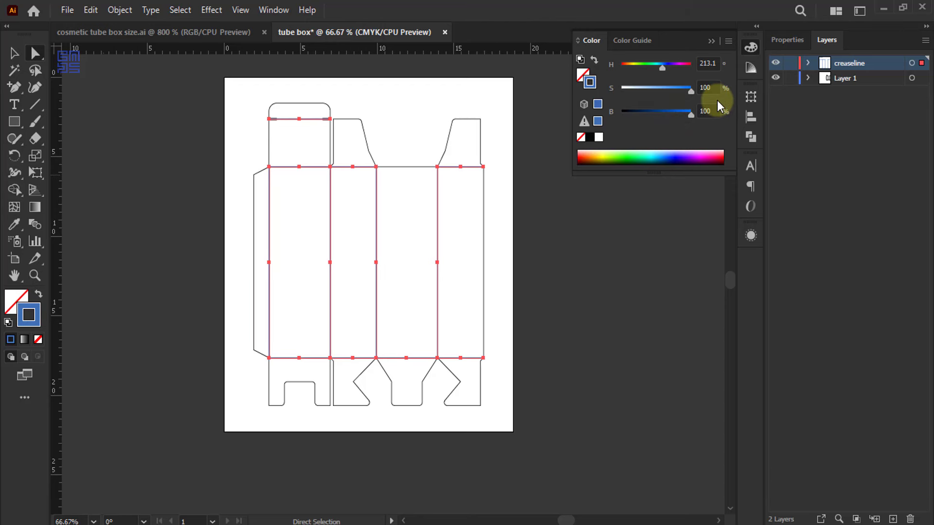
scroll(438, 194, "up", 5)
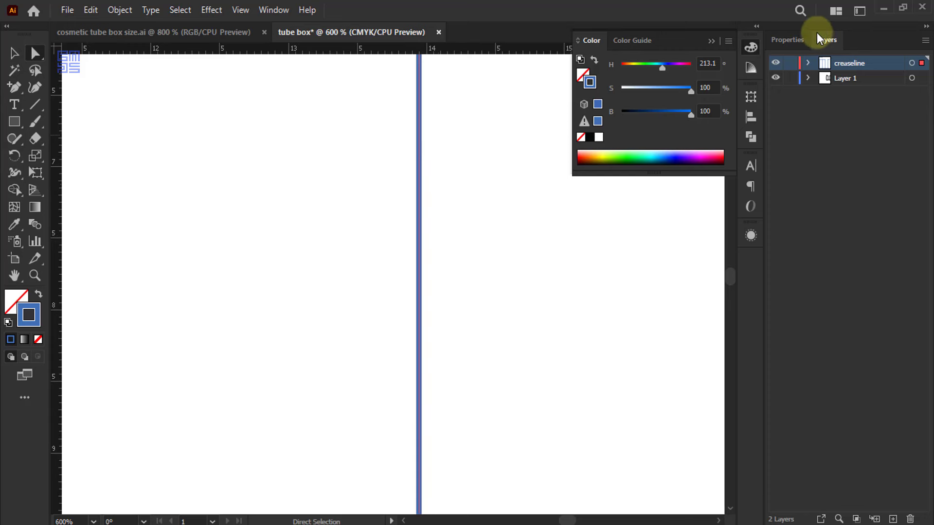
- Give the crease lines a 0.5 pt dashed stroke with dash length 5
left_click(794, 40)
left_click(863, 217)
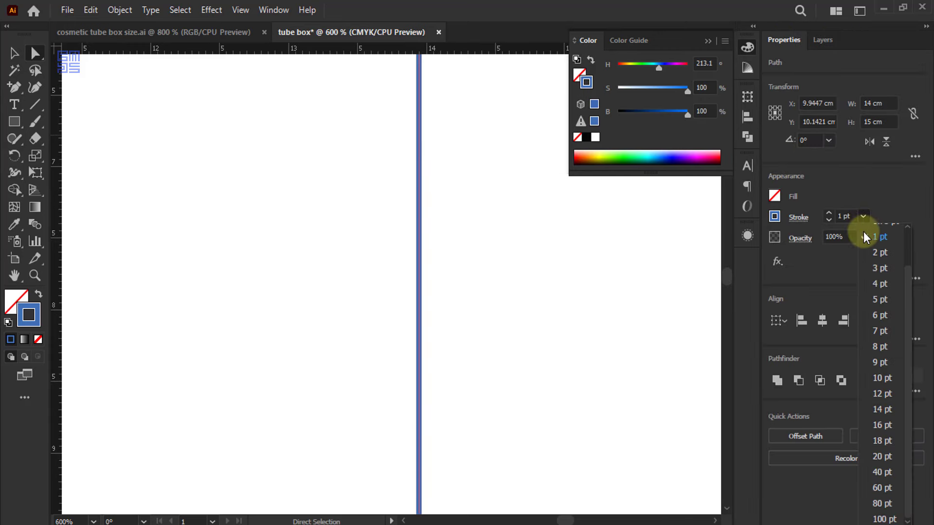
left_click_drag(906, 340, 909, 261)
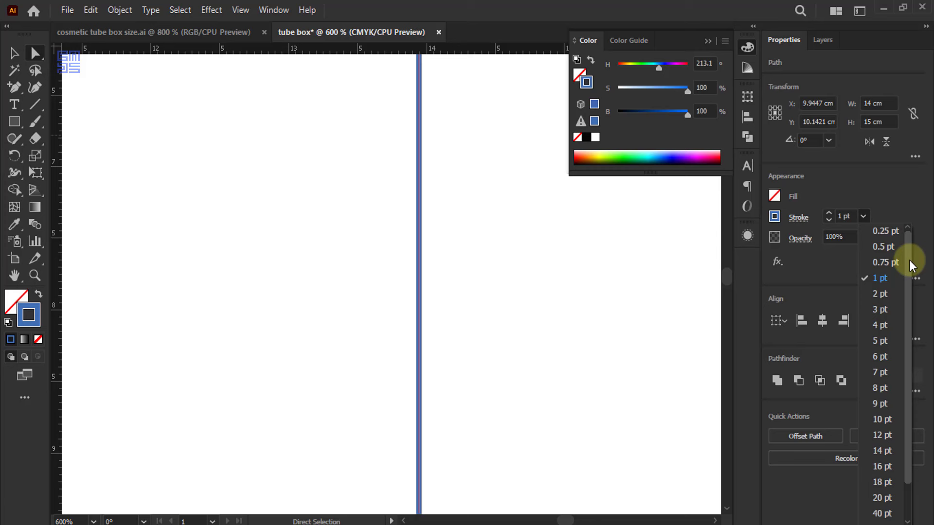
left_click(885, 249)
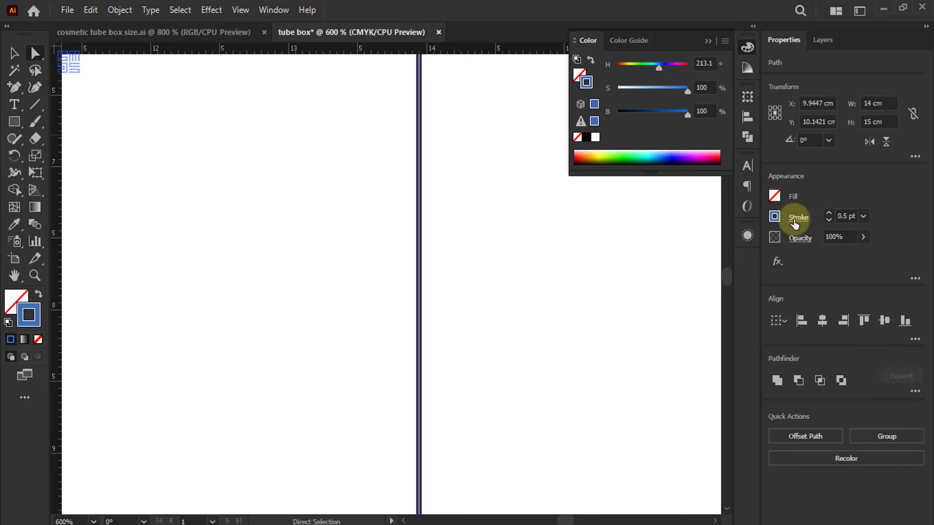
left_click(798, 217)
left_click(665, 317)
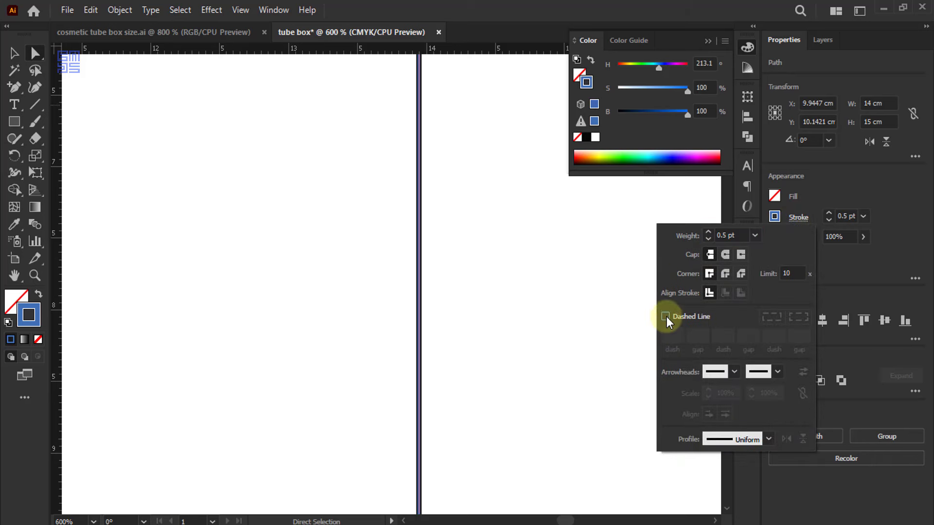
type("5")
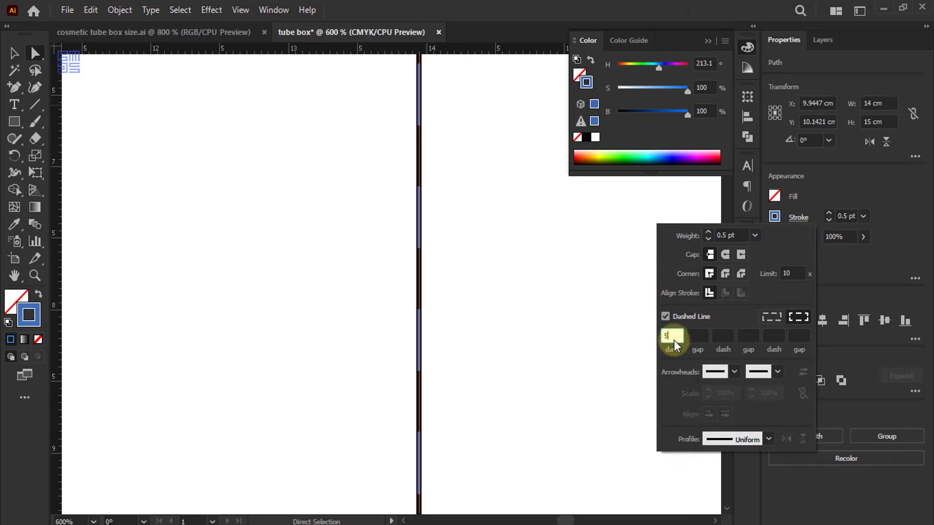
key("Return")
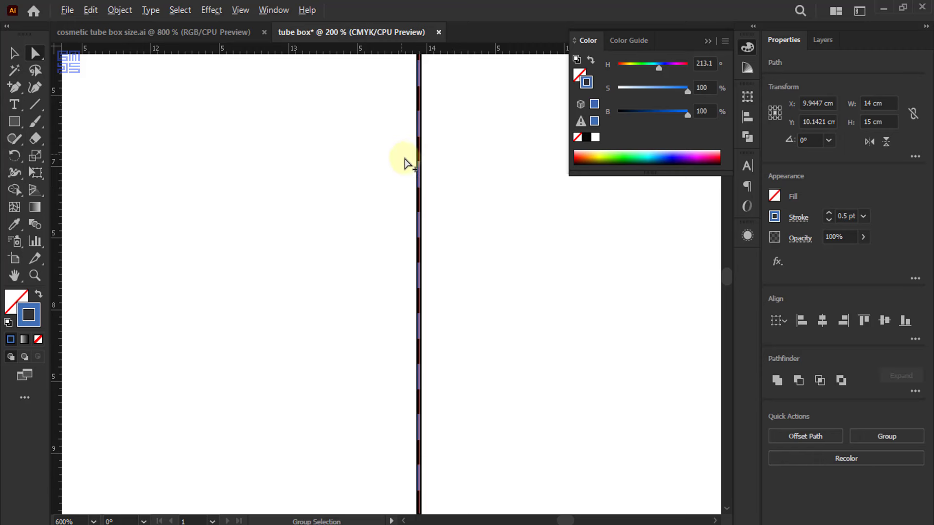
scroll(416, 183, "down", 3)
scroll(430, 187, "down", 2)
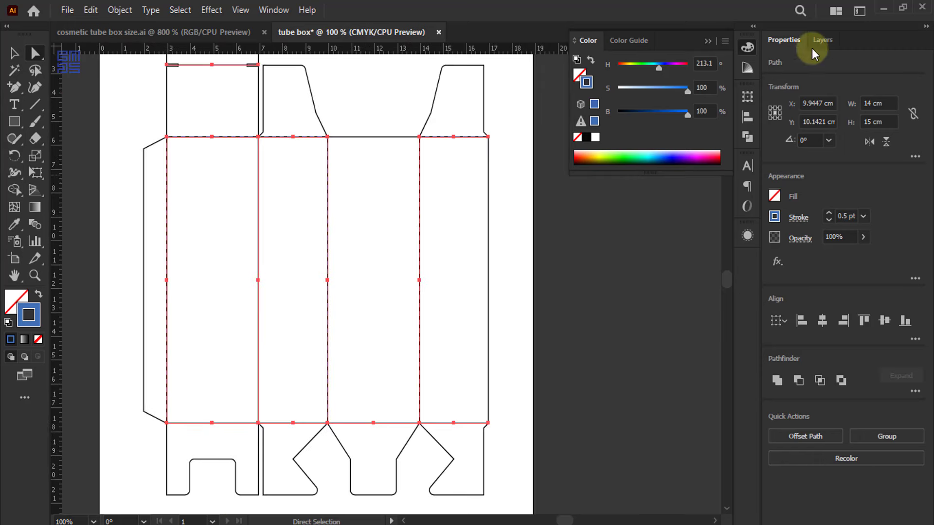
left_click(822, 40)
- Hide the creaseline layer and add a new layer named 'bleed'
left_click(775, 63)
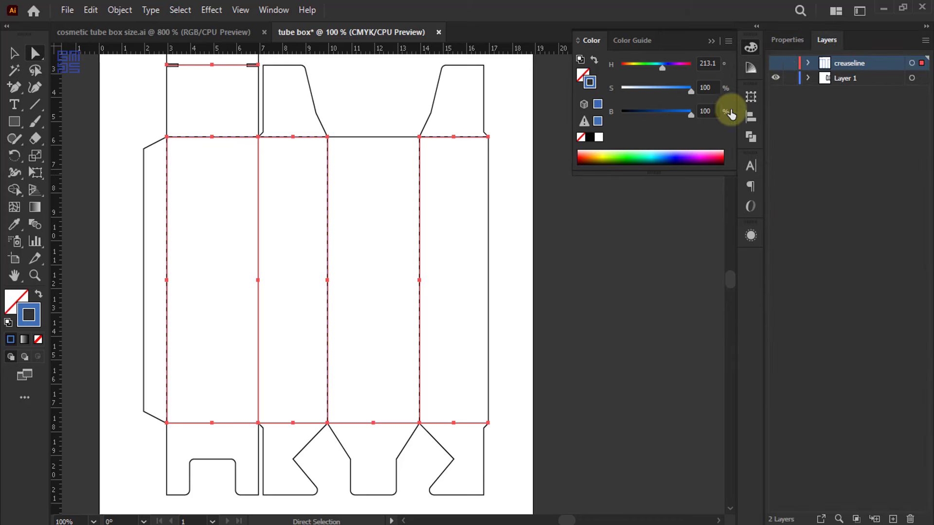
left_click(893, 519)
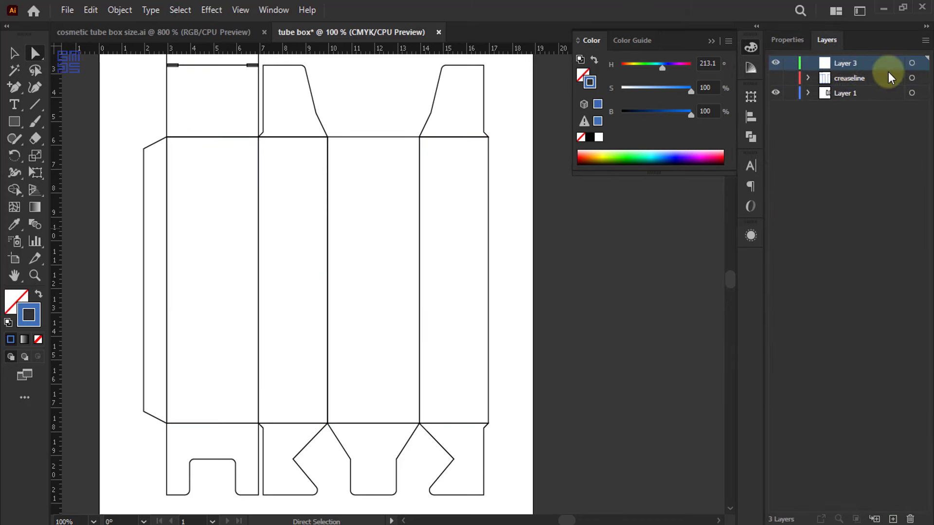
double_click(843, 63)
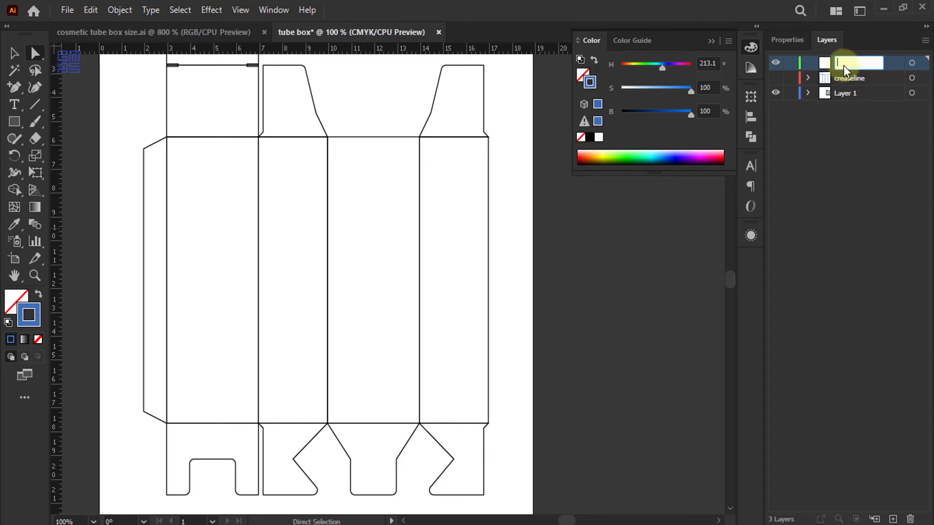
type("bleed")
key("Return")
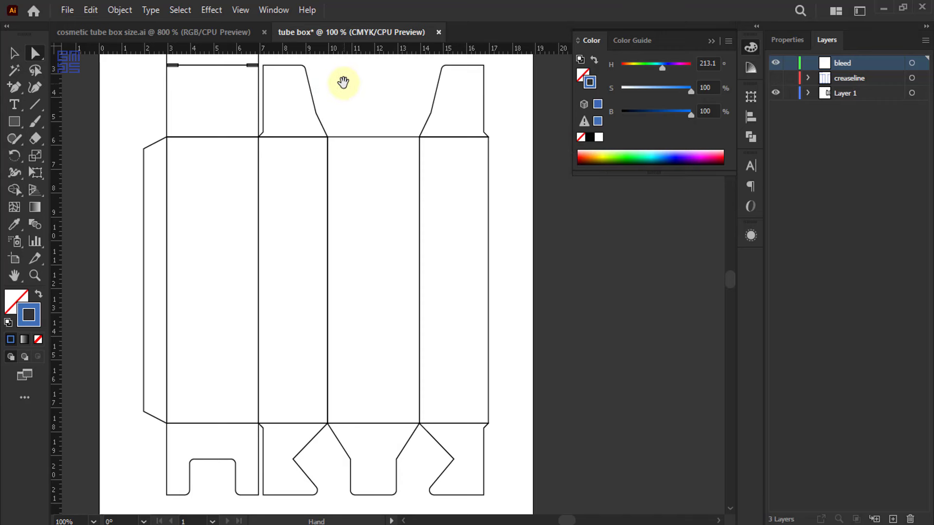
- Merge the top flap pieces into one outline with Pathfinder Unite
left_click_drag(343, 79, 404, 215)
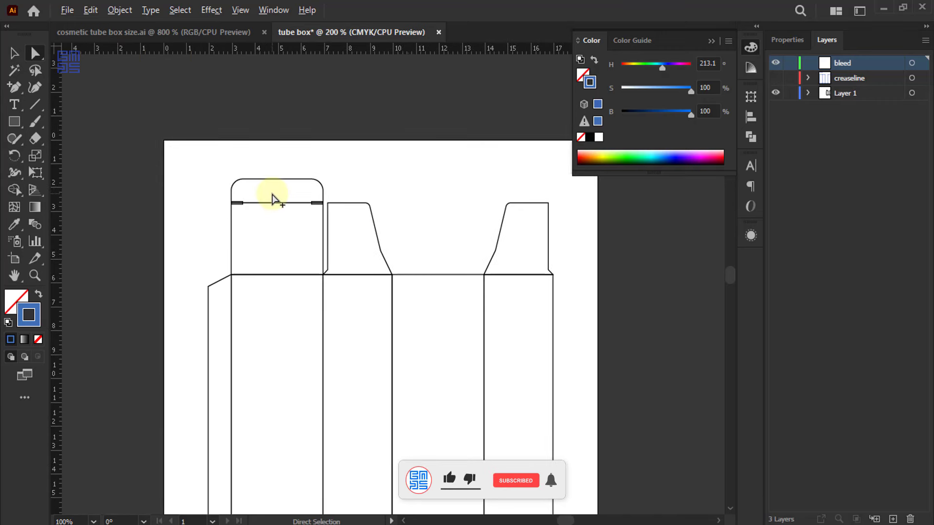
scroll(273, 192, "up", 2)
left_click(14, 53)
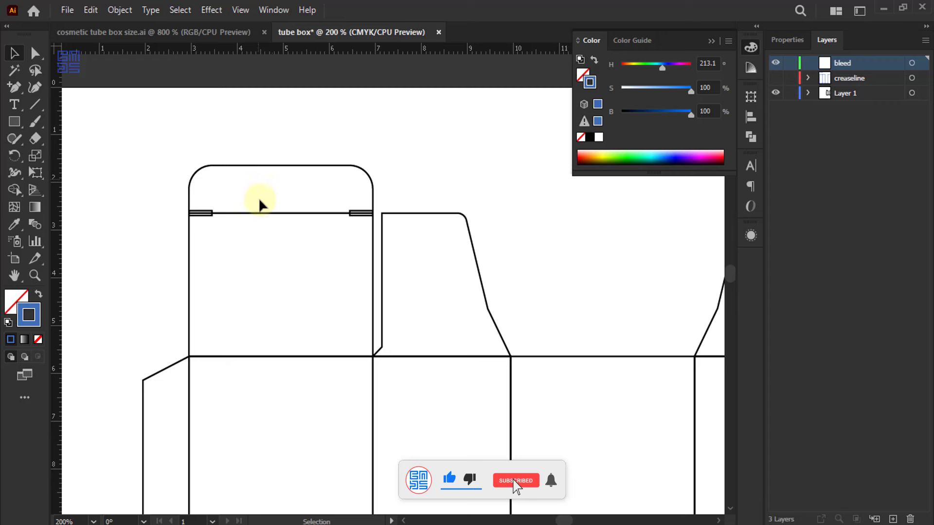
left_click_drag(249, 144, 291, 251)
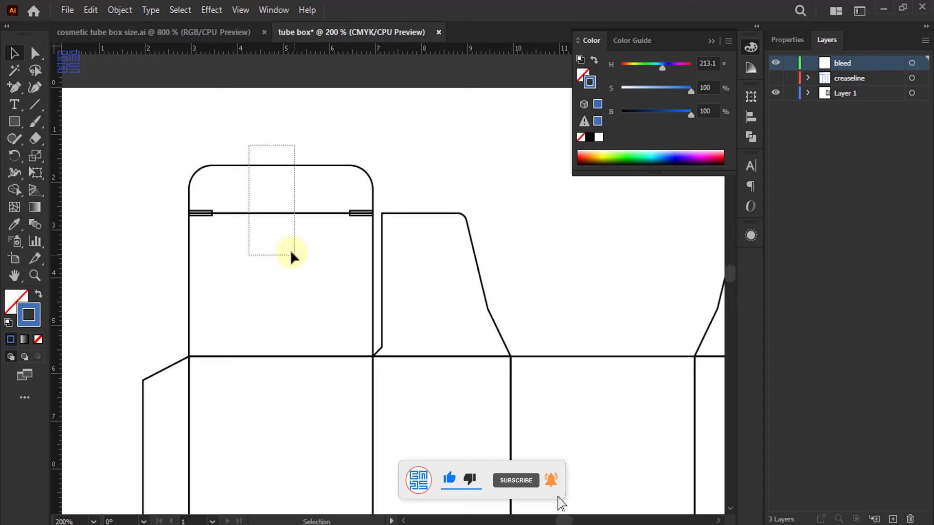
left_click(750, 136)
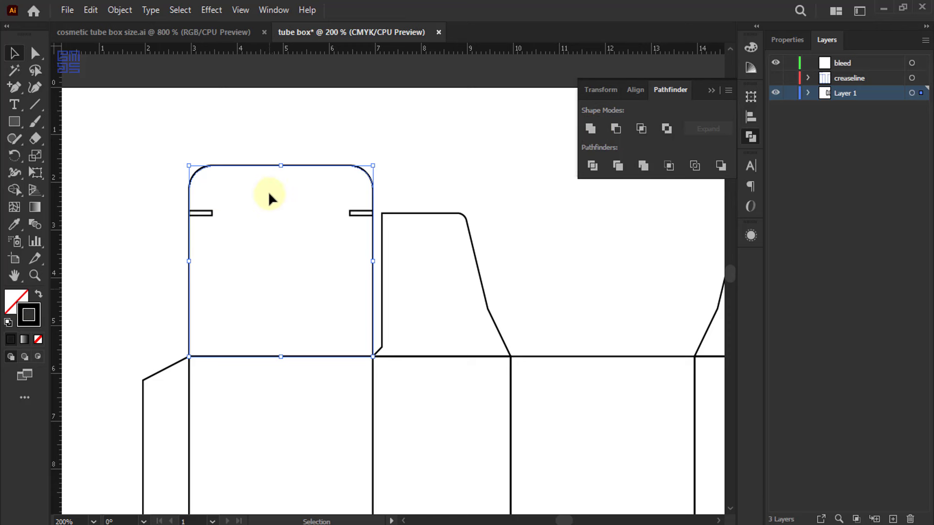
left_click(224, 245)
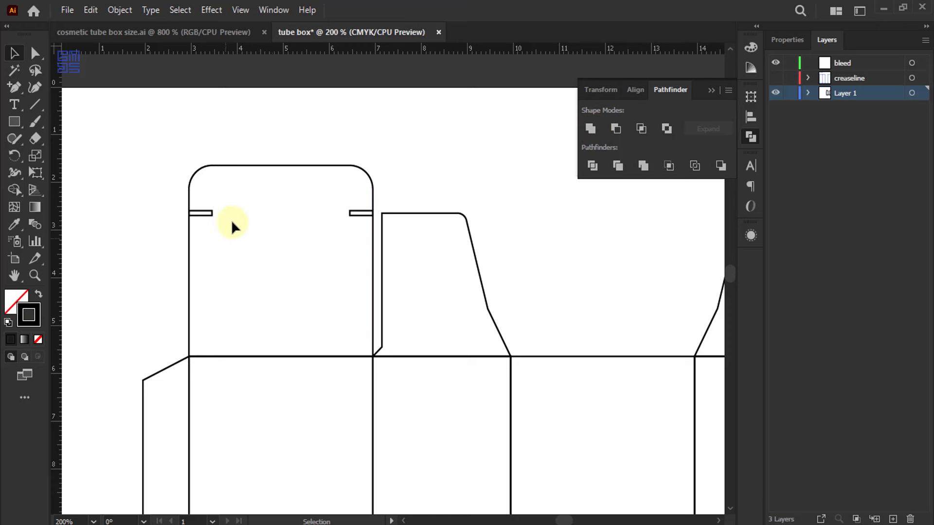
- Combine the two small tabs into a single compound path
scroll(229, 185, "up", 2)
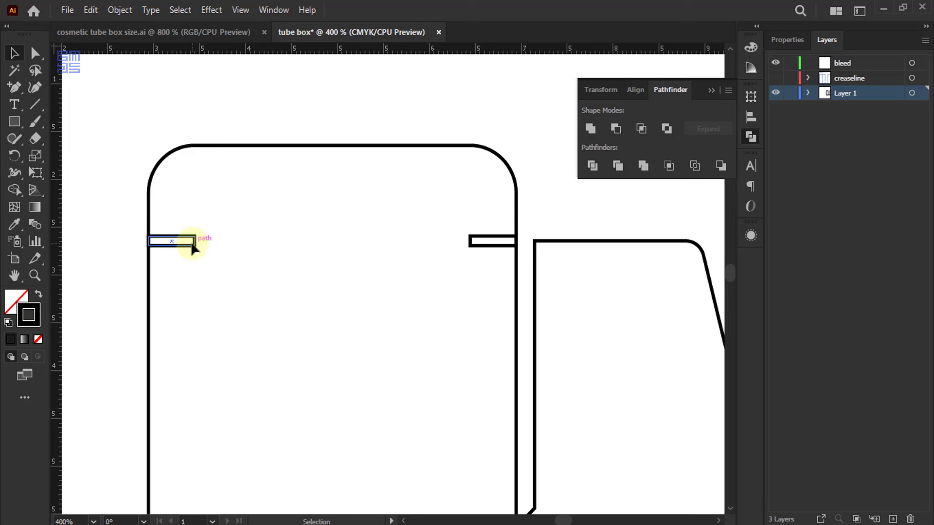
left_click(484, 251, "shift")
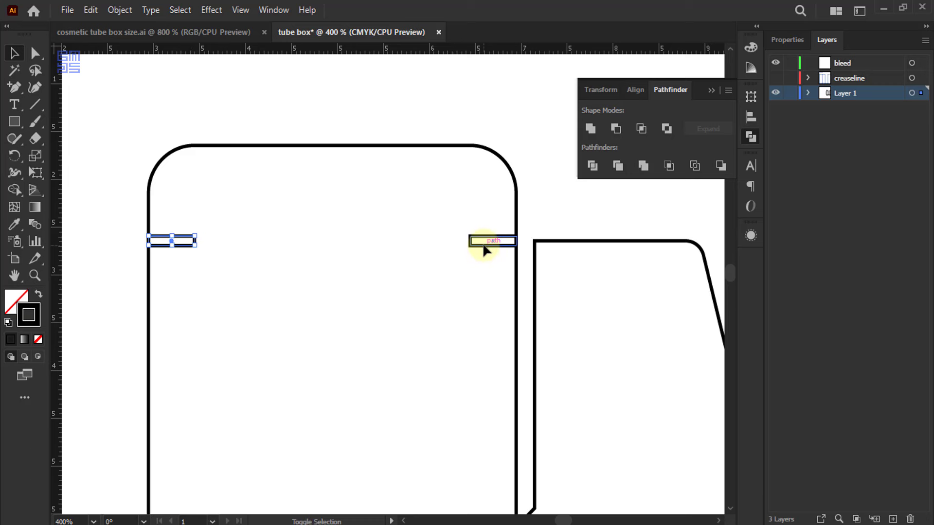
left_click(194, 241)
right_click(472, 247)
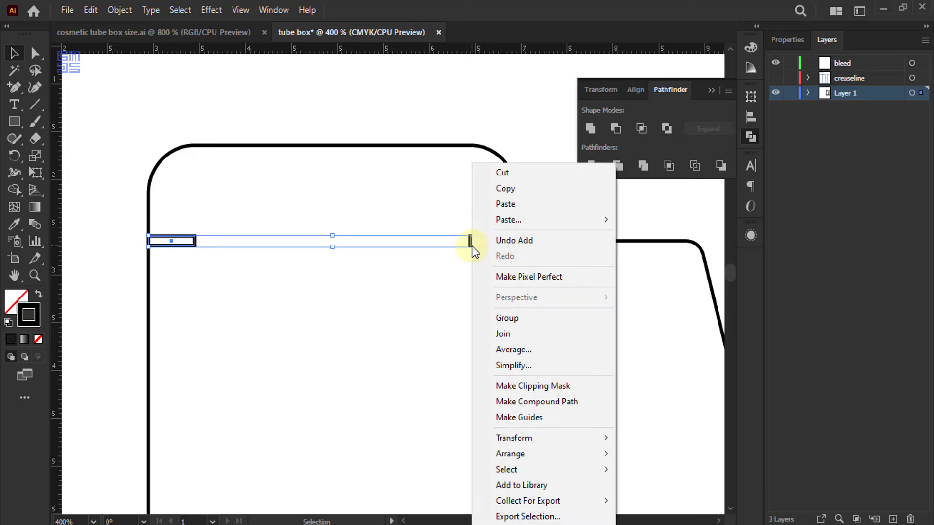
left_click(524, 400)
left_click(163, 251)
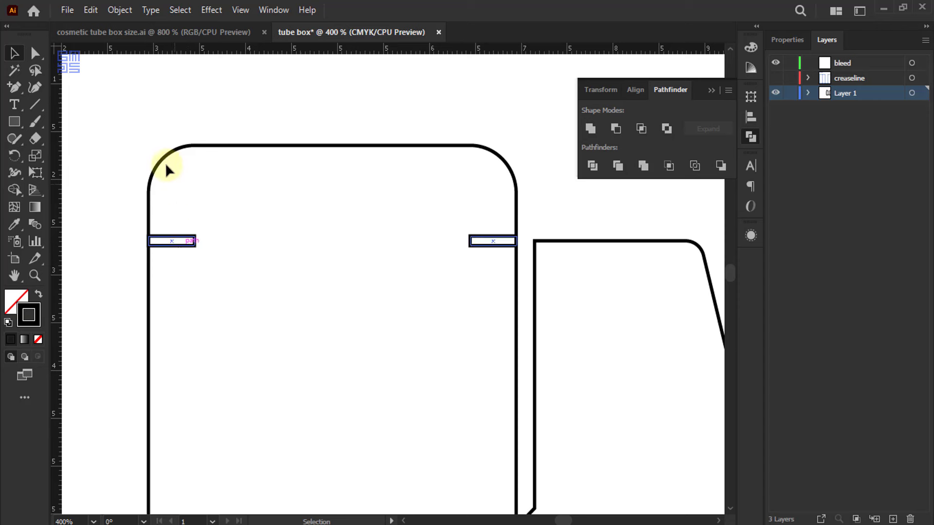
- Cut the tabs out of the flap outline as notches using Minus Front
left_click_drag(139, 137, 215, 261)
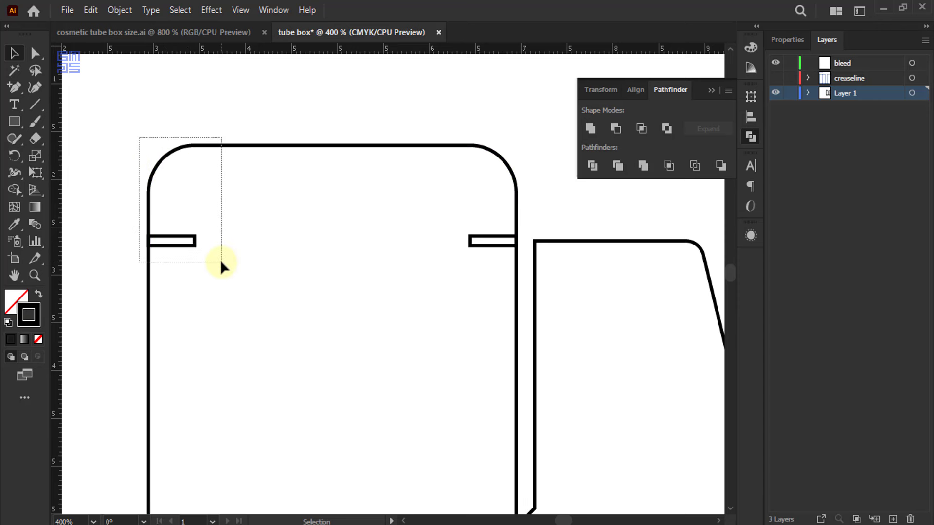
left_click(614, 129)
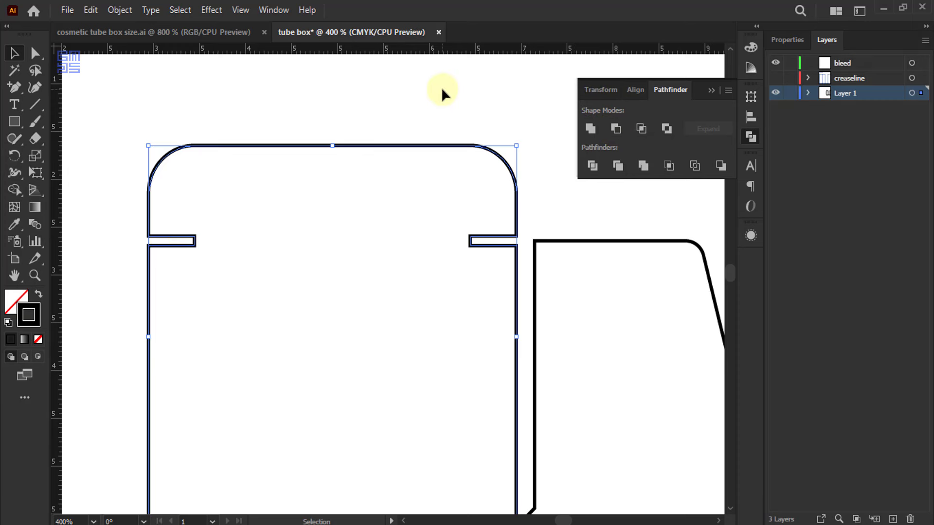
left_click(503, 248)
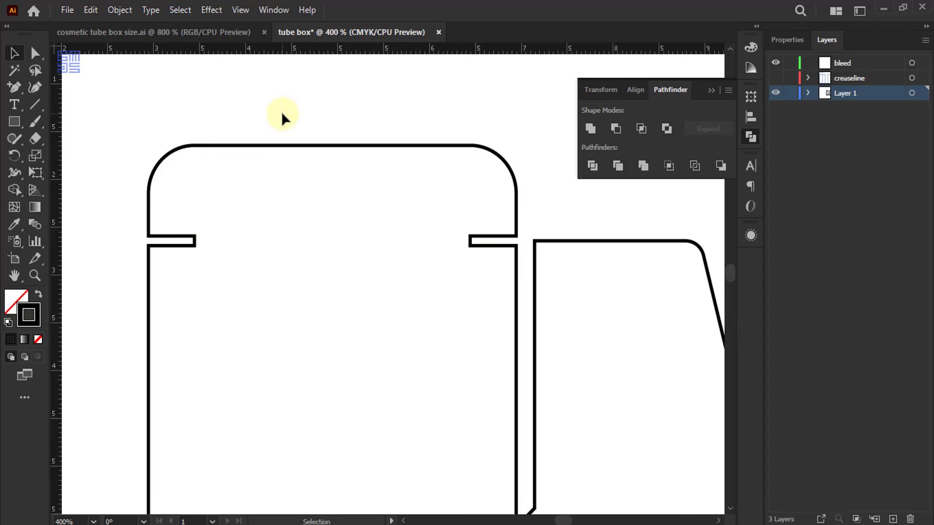
scroll(286, 124, "down", 2)
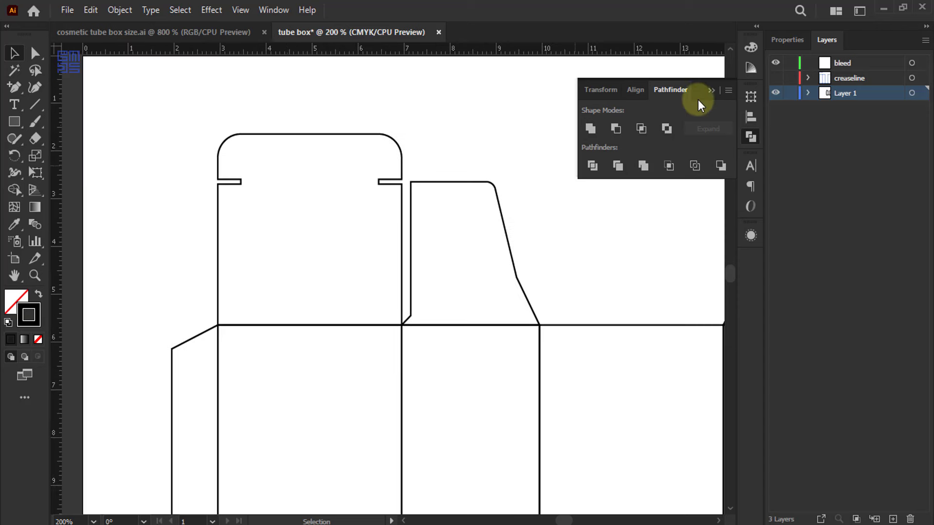
left_click(710, 90)
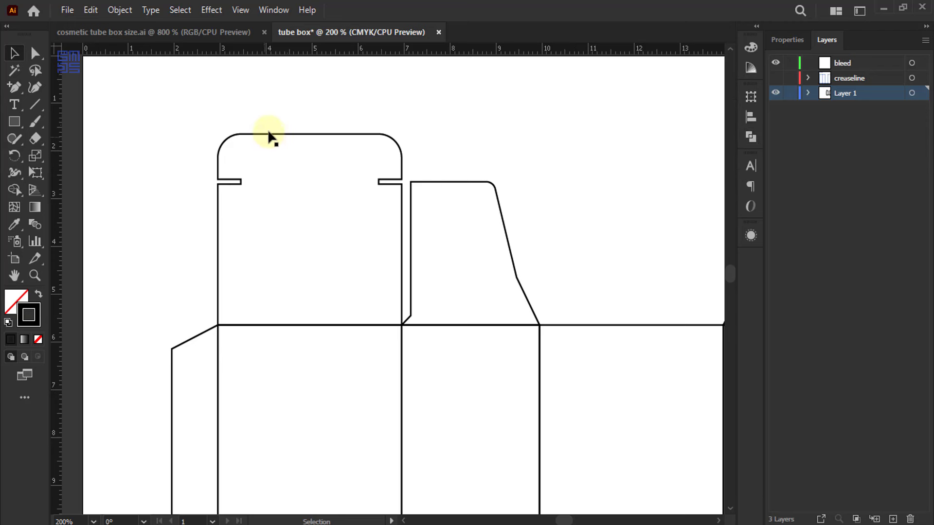
- Merge the entire dieline into one outline with Pathfinder Unite
scroll(272, 128, "down", 1)
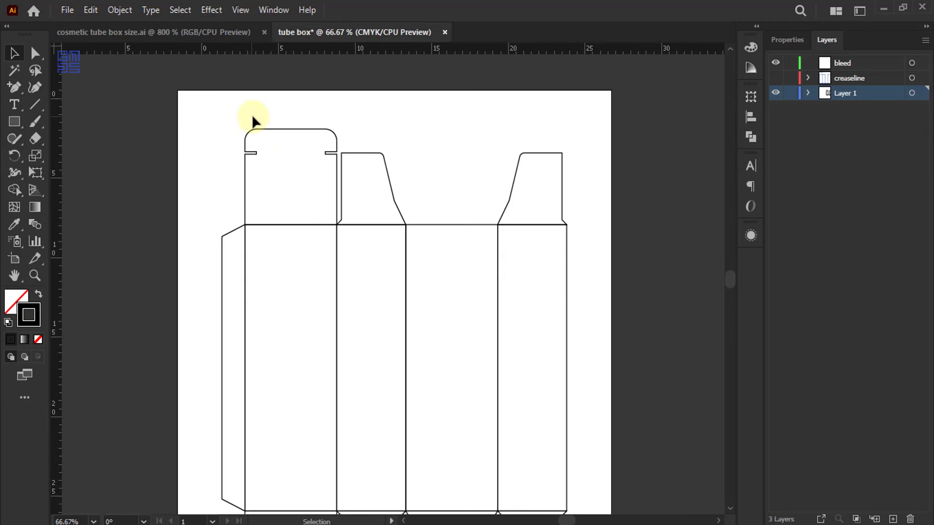
scroll(252, 115, "down", 1)
mouse_move(225, 110)
left_mouse_down()
mouse_move(489, 453)
mouse_move(390, 354)
left_mouse_up()
left_click(751, 136)
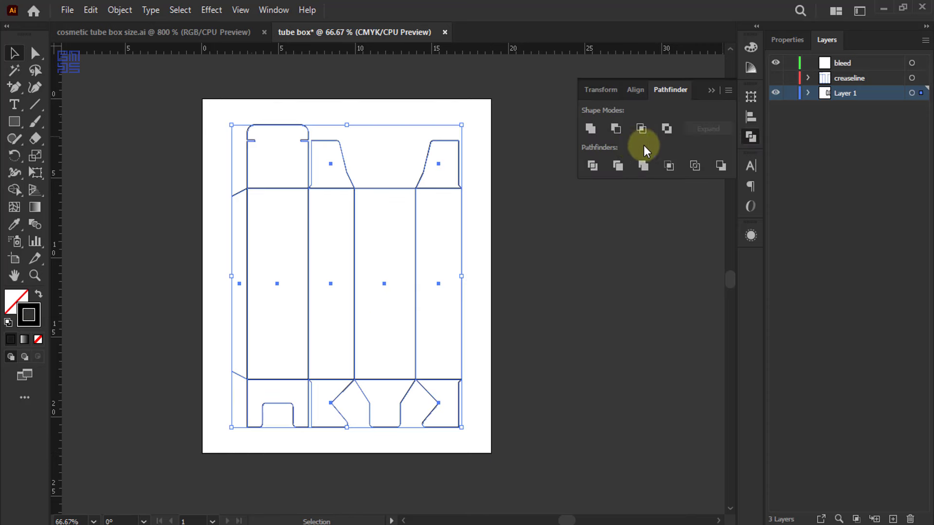
left_click(594, 127)
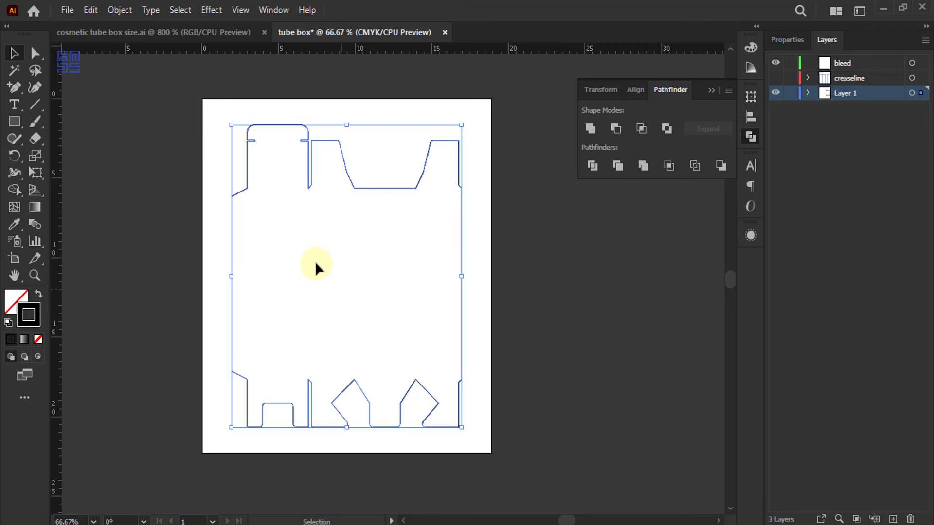
- Create a 0.3 cm offset path around the merged dieline
left_click(120, 10)
mouse_move(170, 361)
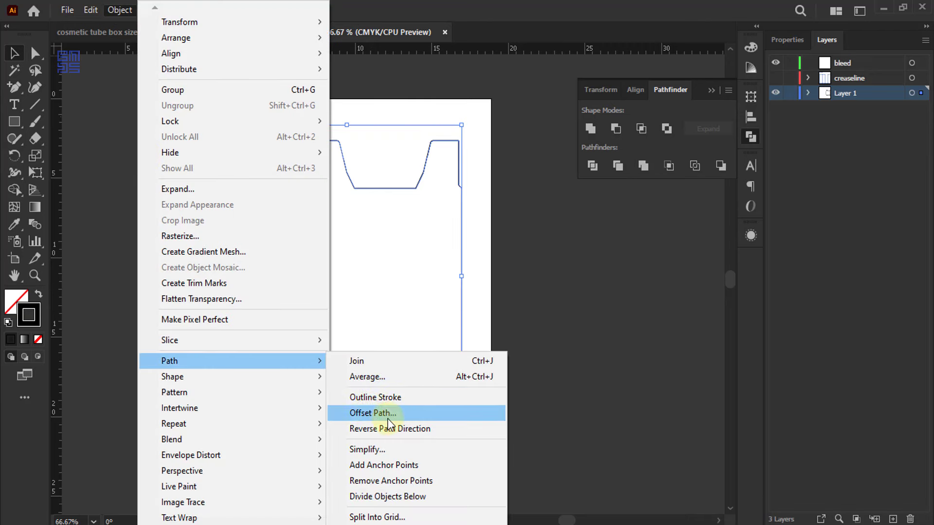
left_click(372, 413)
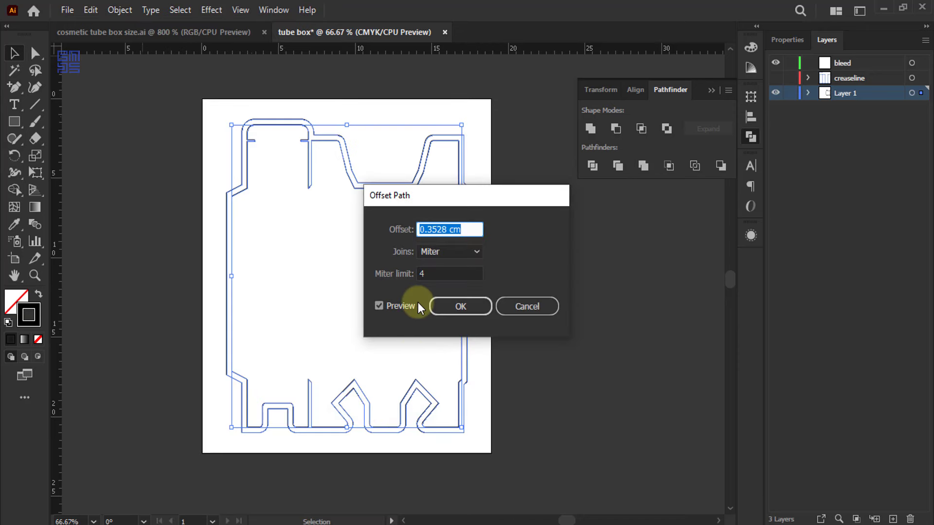
type("0.3")
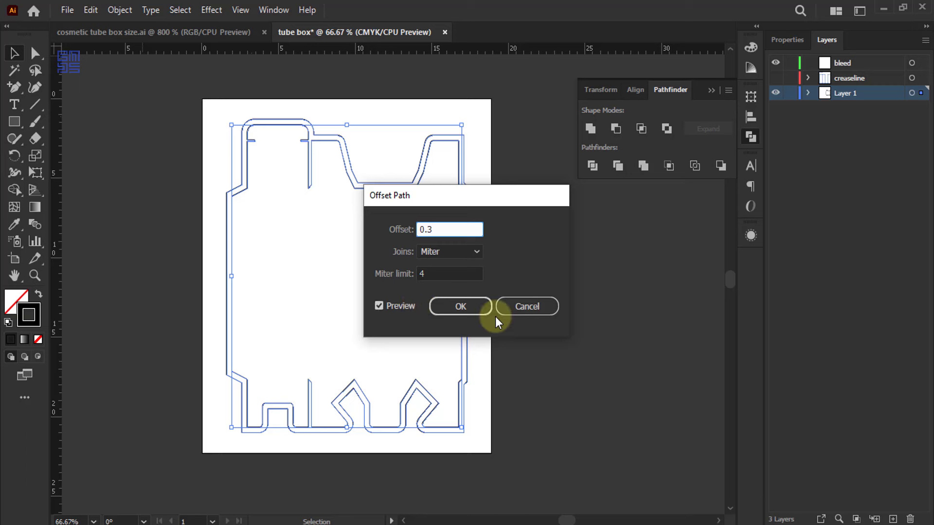
left_click(462, 307)
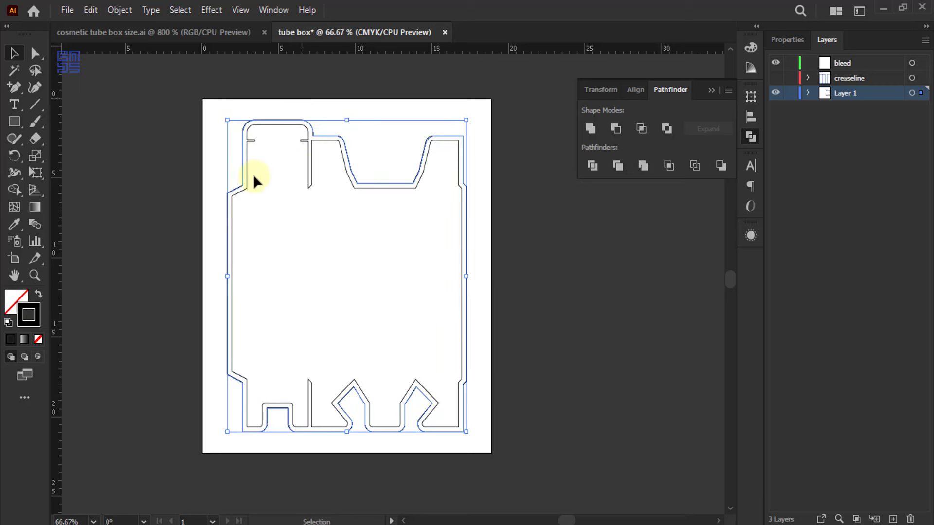
- Select the outer 0.3 cm offset outline and view the whole artboard
scroll(432, 139, "up", 3, "alt")
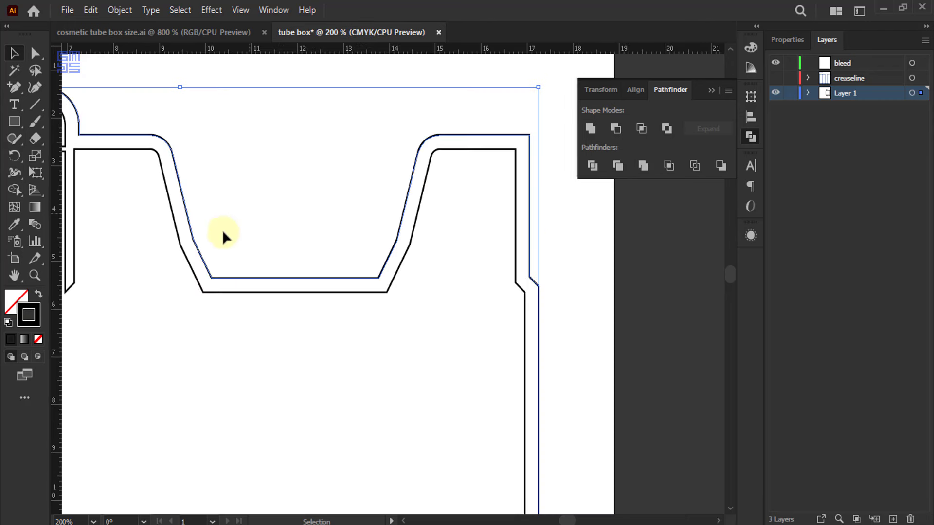
scroll(188, 248, "up", 2, "alt")
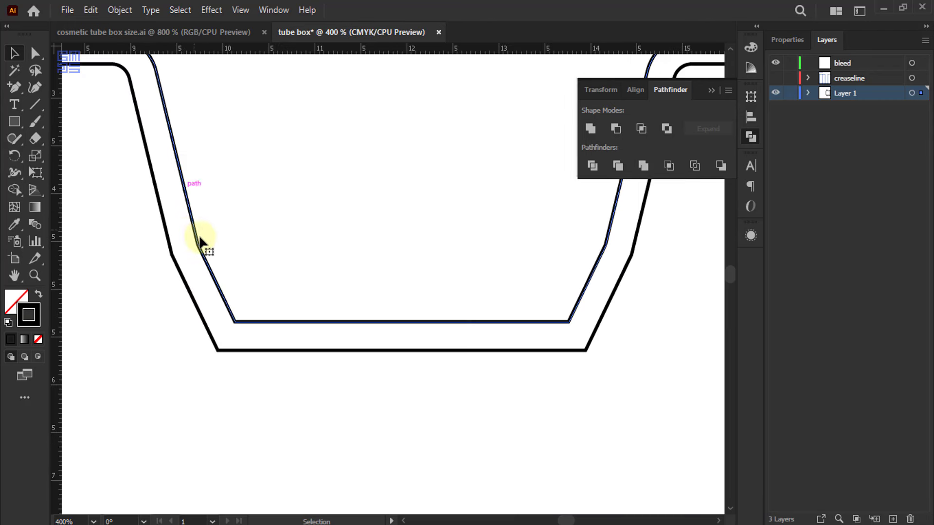
left_click(169, 249, "shift")
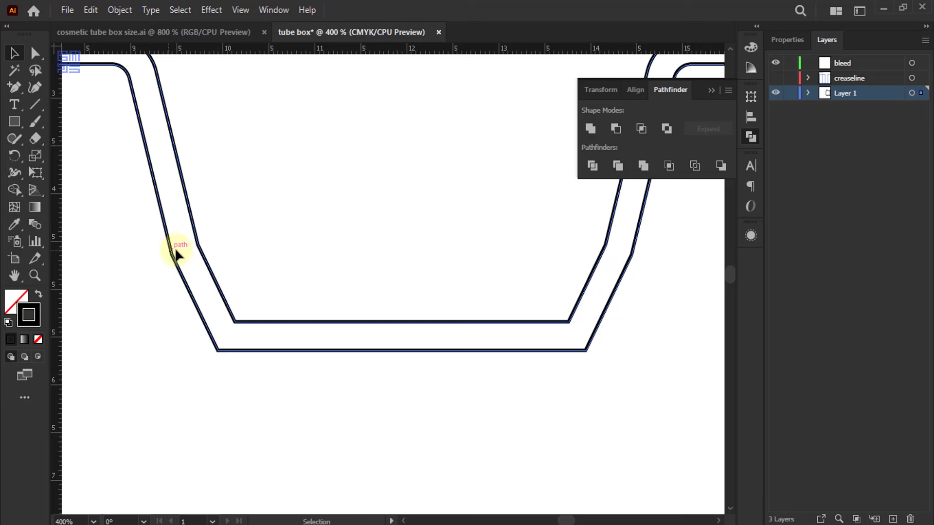
left_click(194, 239)
left_click(167, 250, "shift")
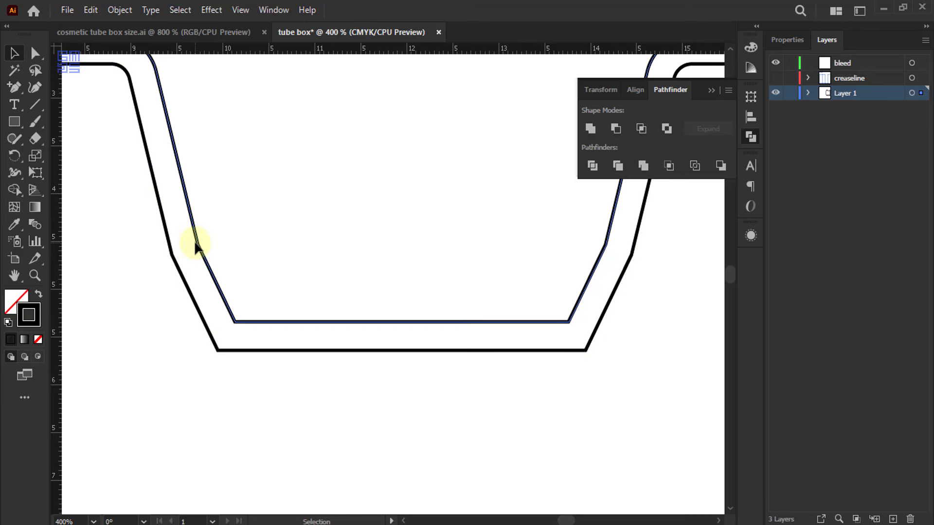
left_click(176, 253, "shift")
left_click(154, 181, "shift")
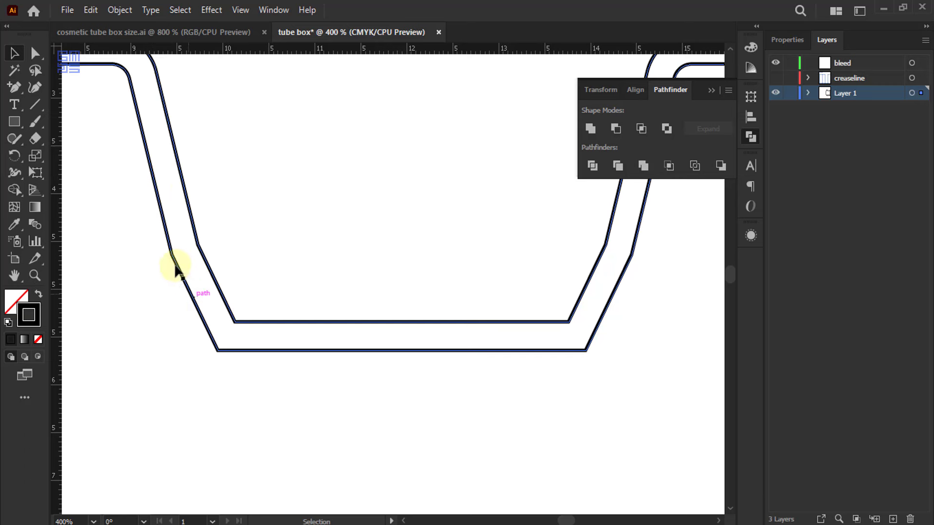
left_click(175, 262, "shift")
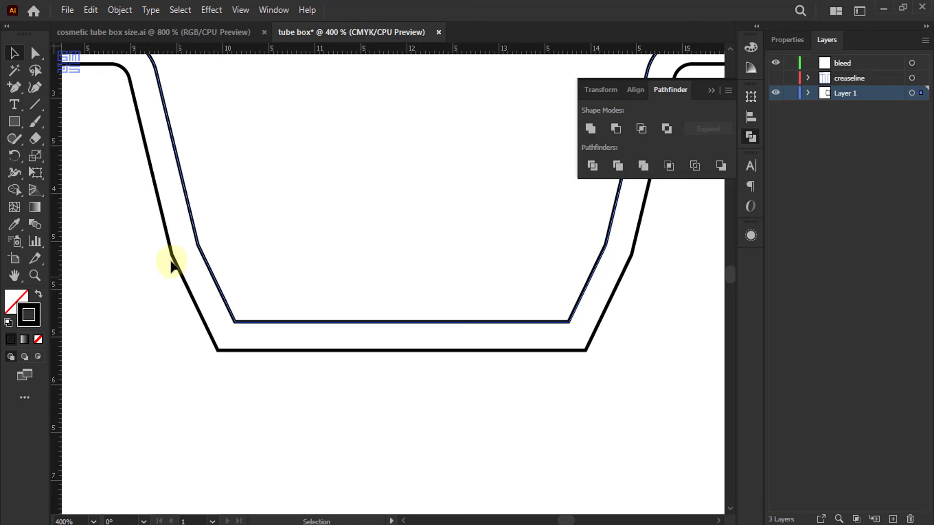
left_click(160, 224, "shift")
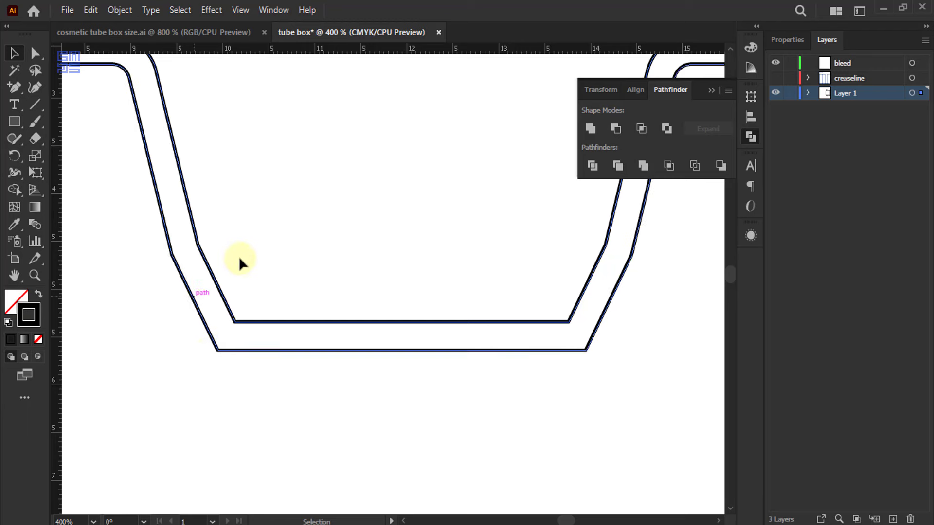
key("ctrl+1")
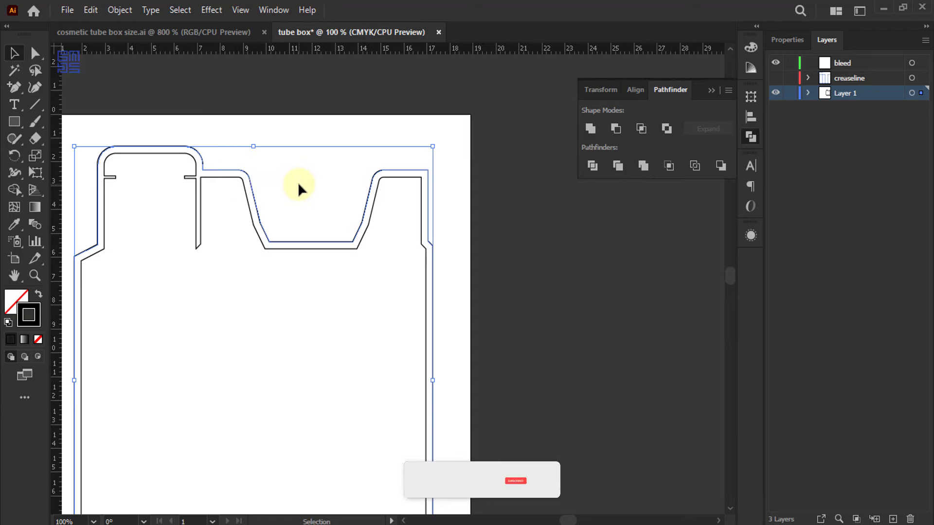
- Move the offset outline from Layer 1 onto the bleed layer, pasted in place
left_click(90, 10)
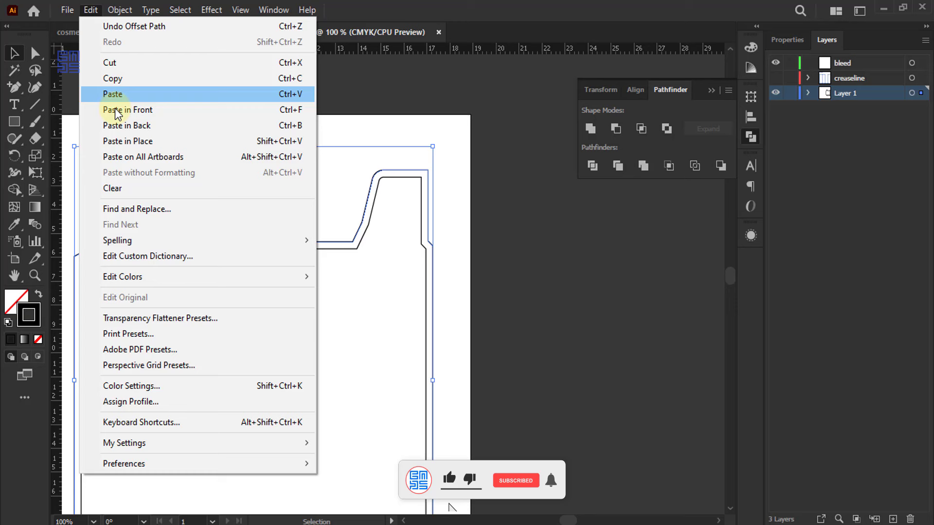
left_click(119, 65)
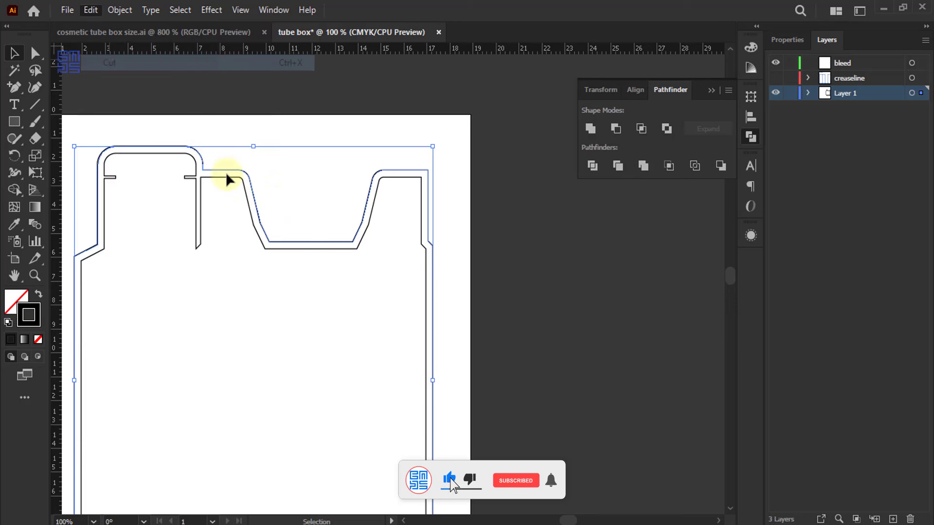
left_click(870, 59)
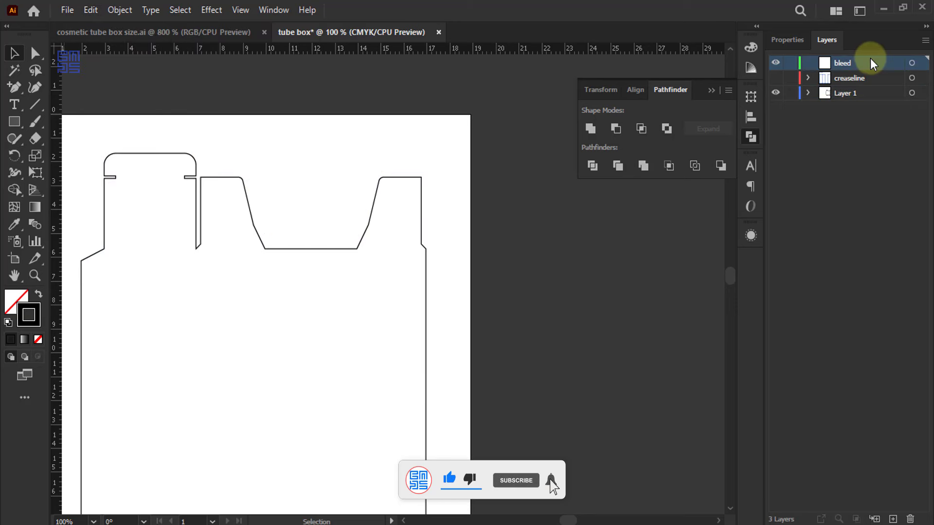
left_click(94, 14)
left_click(139, 141)
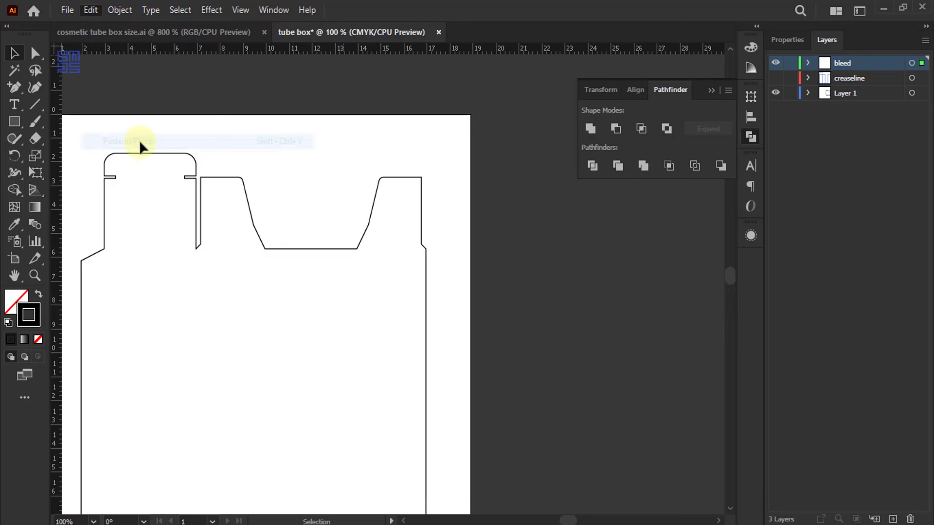
- Stroke the bleed outline bright red (S 100, B 100) at 0.5 pt
left_click(751, 47)
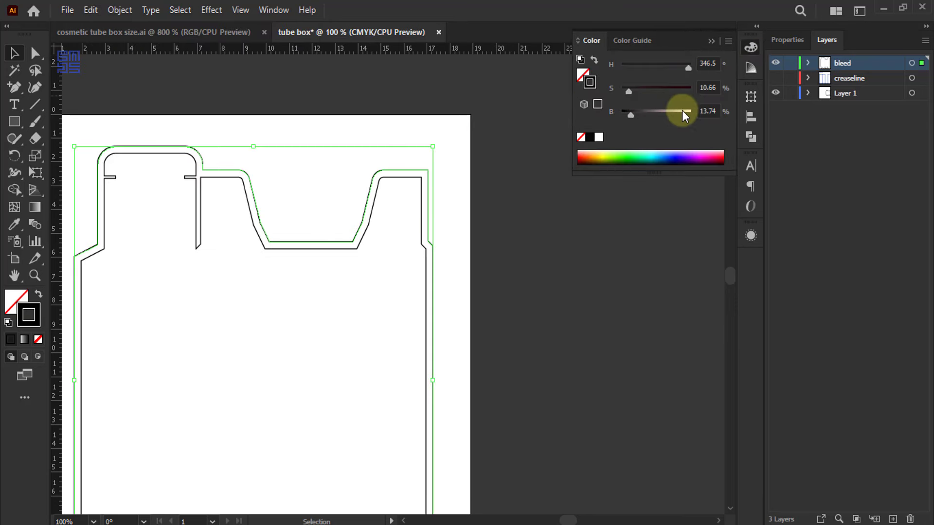
left_click(689, 89)
left_click(690, 113)
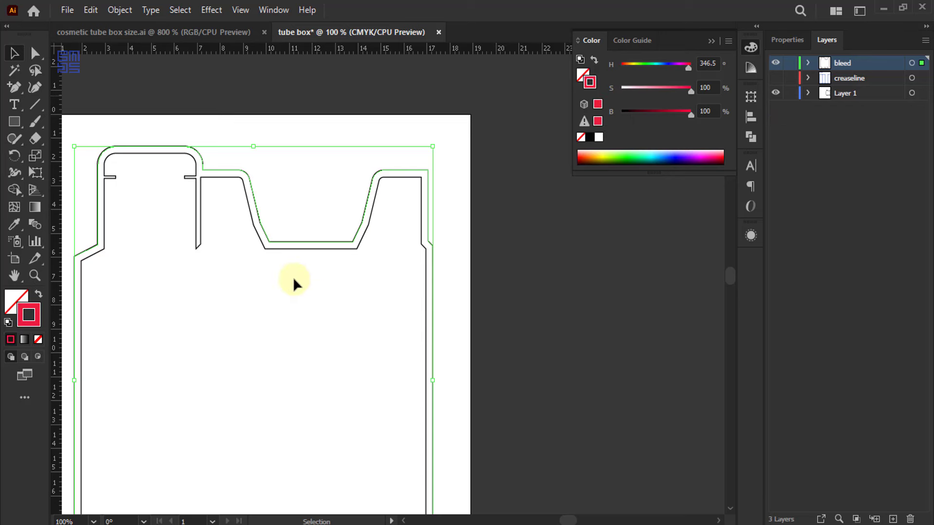
left_click(780, 48)
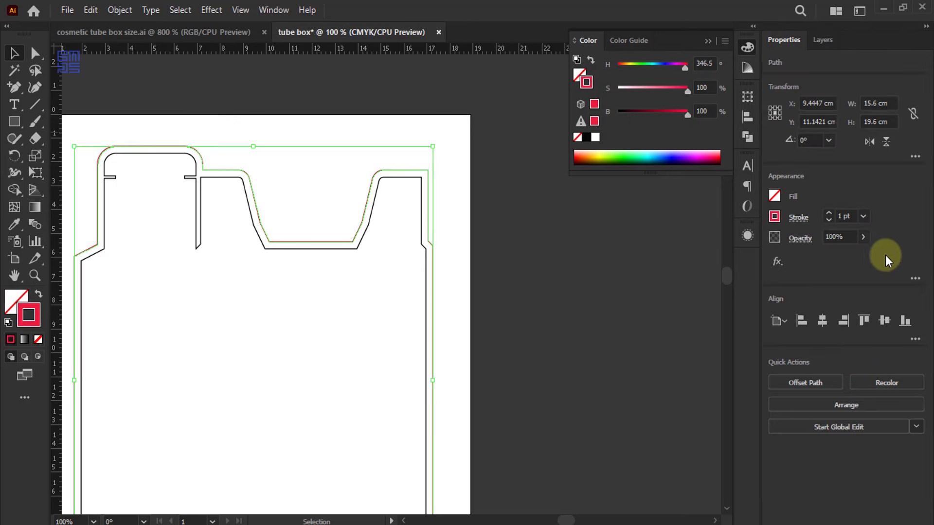
left_click(862, 216)
scroll(910, 334, "up", 2)
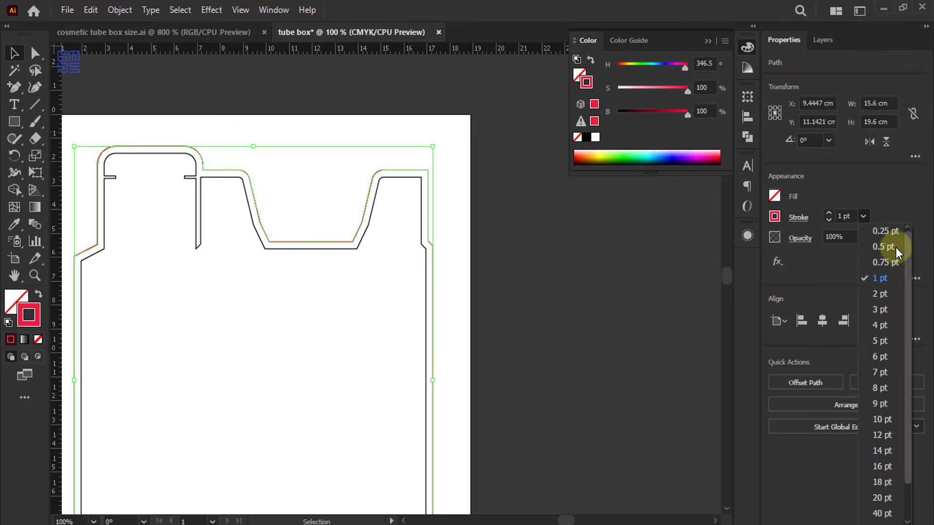
left_click(894, 247)
left_click(828, 220)
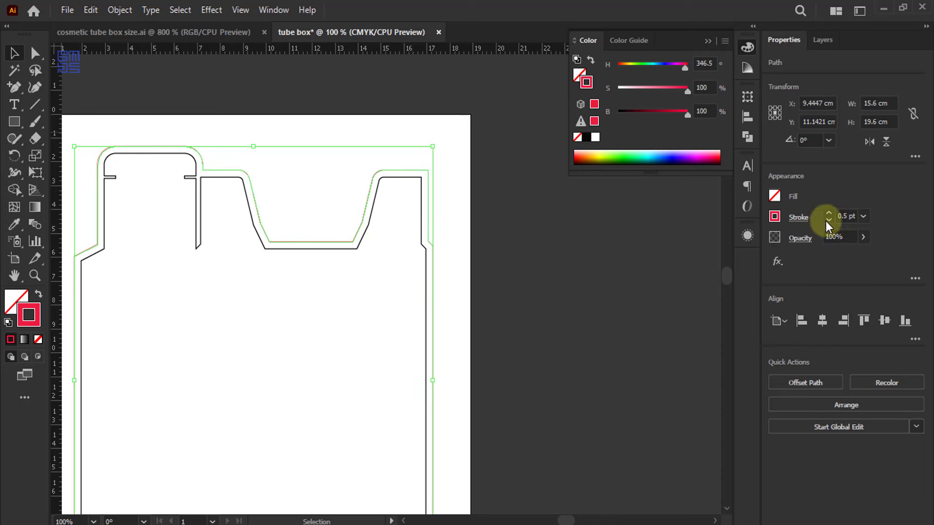
left_click(579, 266)
- Toggle visibility of the creaseline and Layer 1 layers and switch to Outline view
left_click(836, 40)
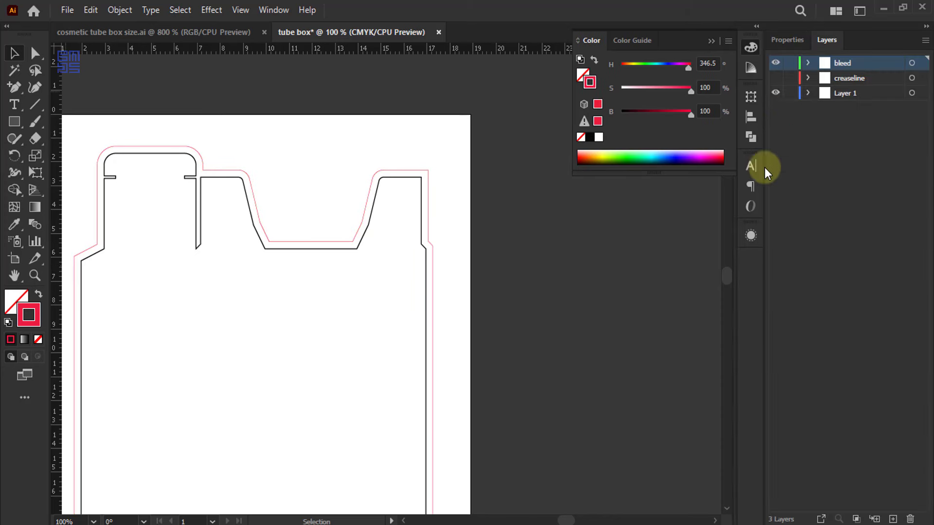
key("ctrl+z")
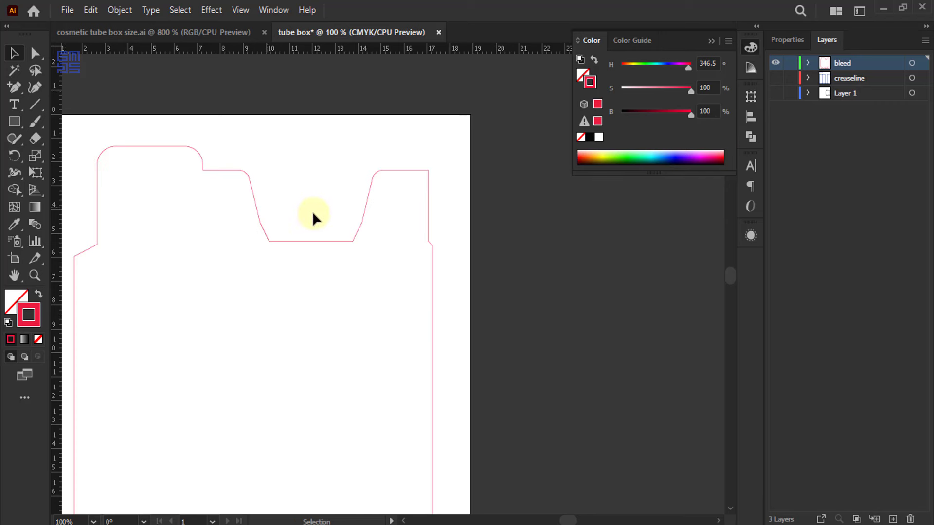
left_click(775, 78)
left_click(776, 93, "alt")
key("ctrl+y")
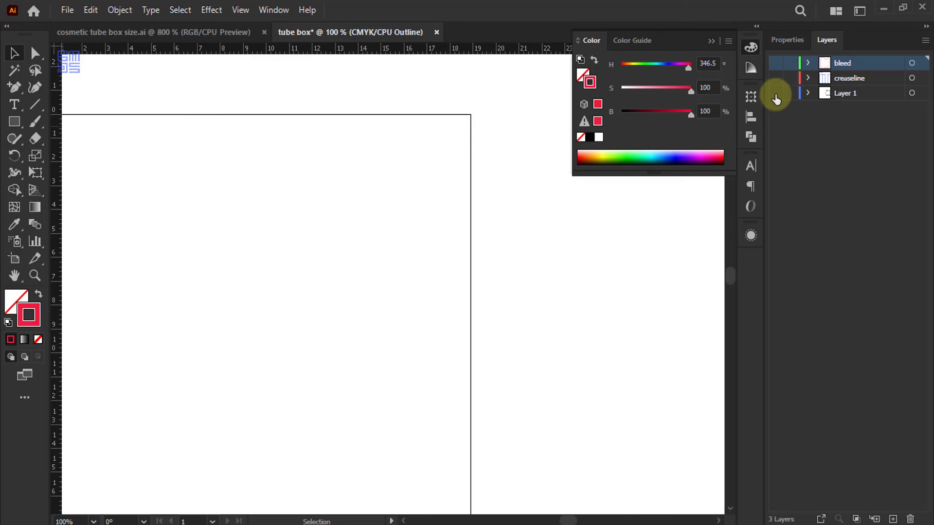
- Rename Layer 1 to 'die line', move it to the top, and put bleed below creaseline
key("ctrl+y")
key("ctrl+minus")
key("ctrl+minus")
key("ctrl+minus")
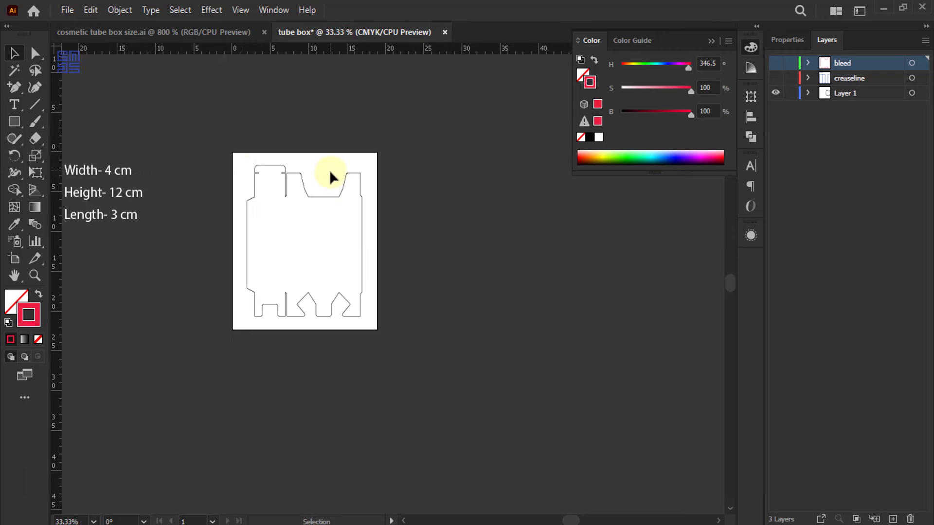
double_click(846, 93)
type("die")
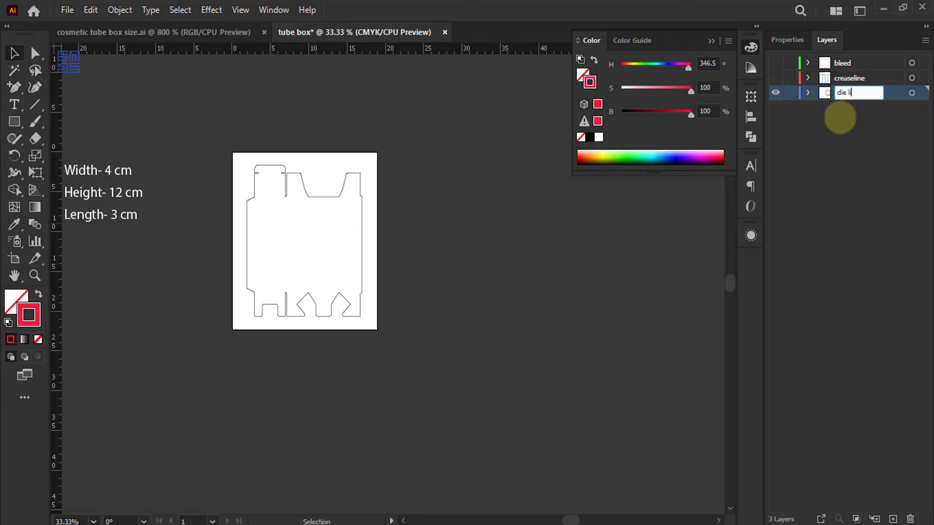
type("line")
key("Return")
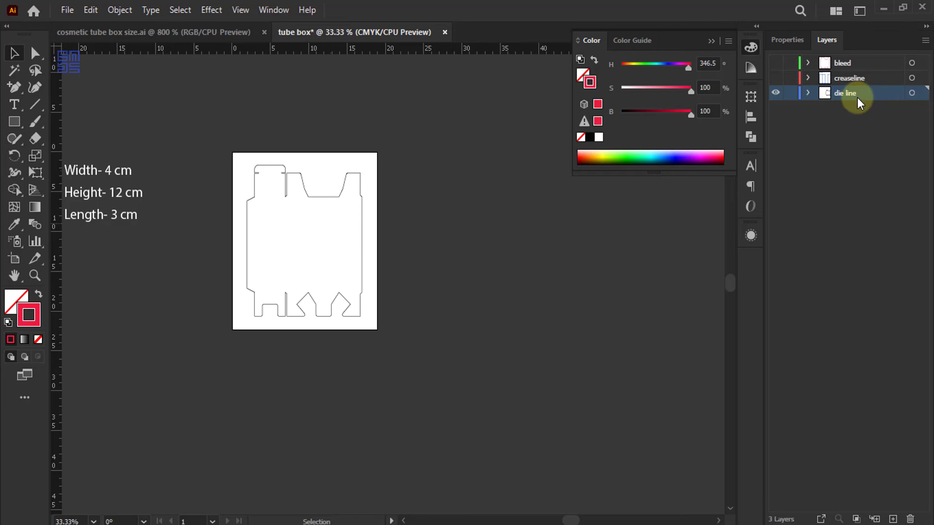
mouse_move(855, 92)
left_mouse_down()
mouse_move(861, 52)
mouse_move(854, 57)
left_mouse_up()
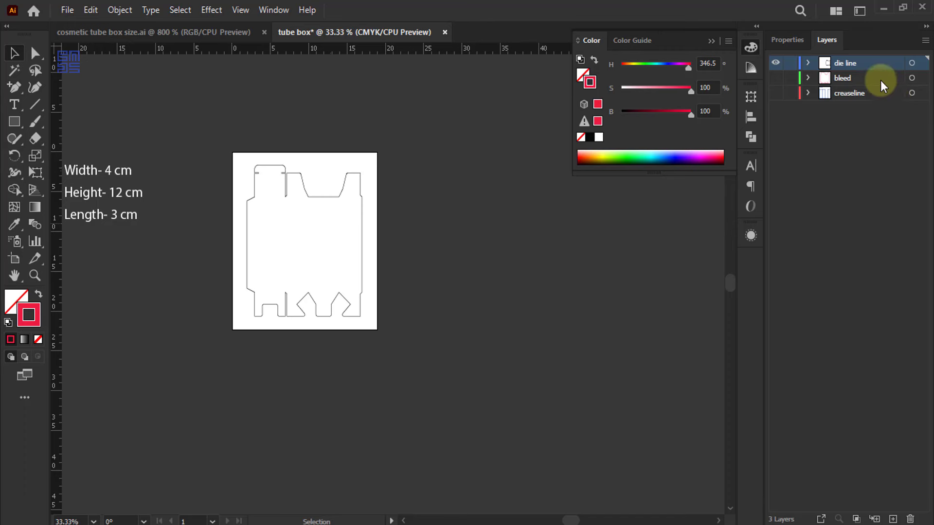
left_click_drag(881, 78, 875, 106)
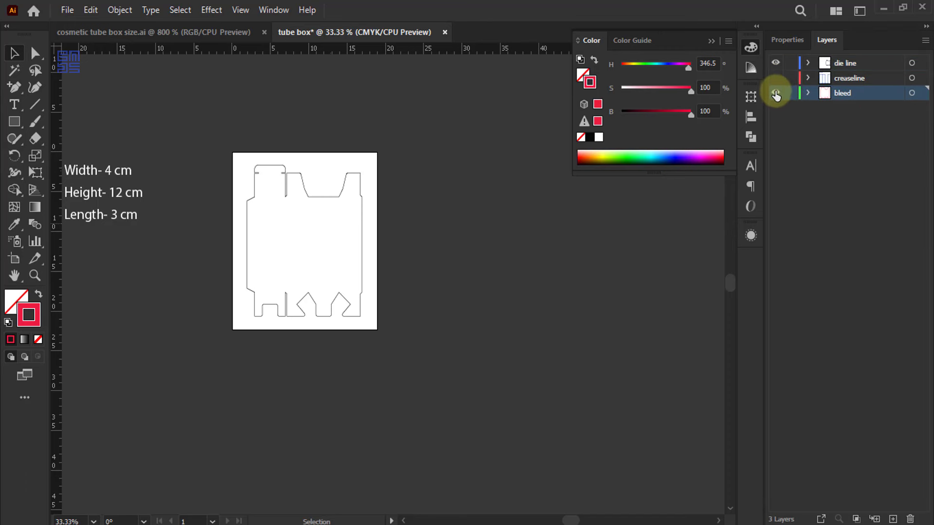
- Make the creaseline and bleed layers visible again and select the die-line path
left_click(775, 93)
scroll(305, 215, "up", 3)
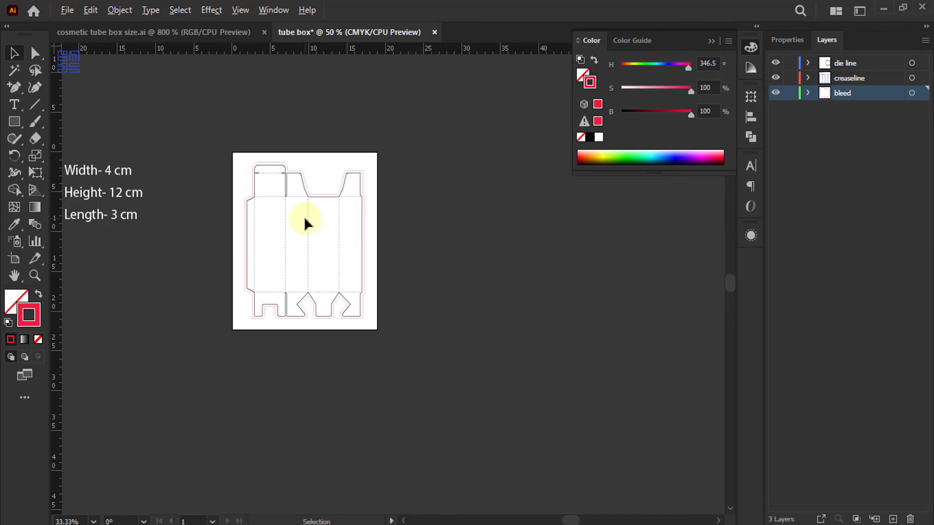
scroll(307, 218, "down", 1)
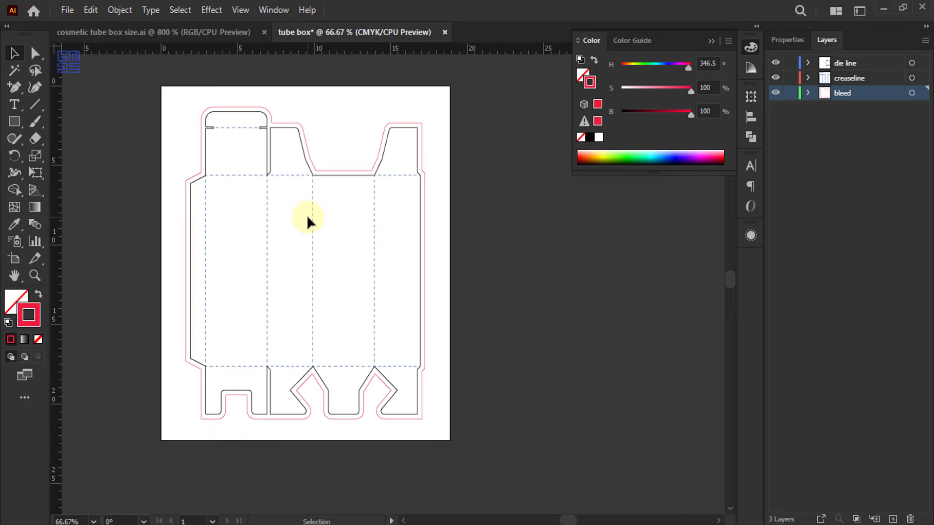
left_click(207, 121)
scroll(208, 122, "up", 3)
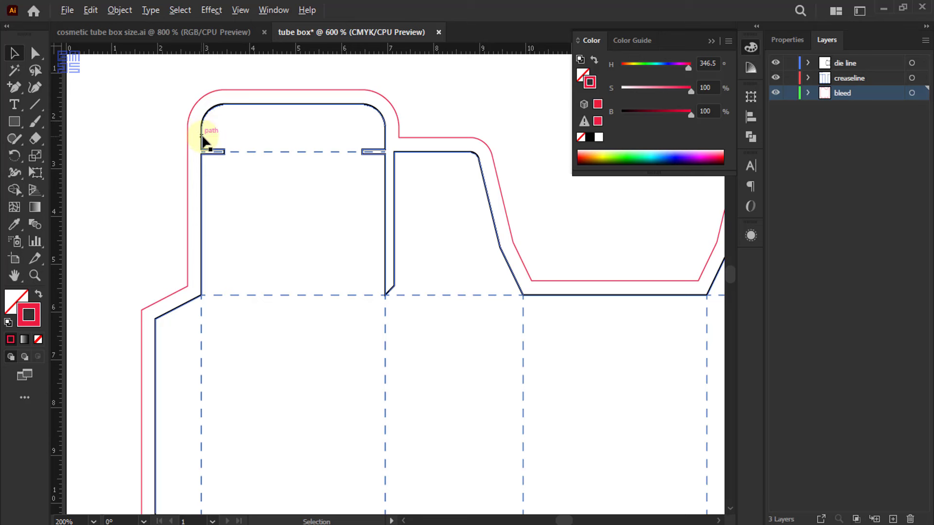
scroll(203, 141, "up", 3)
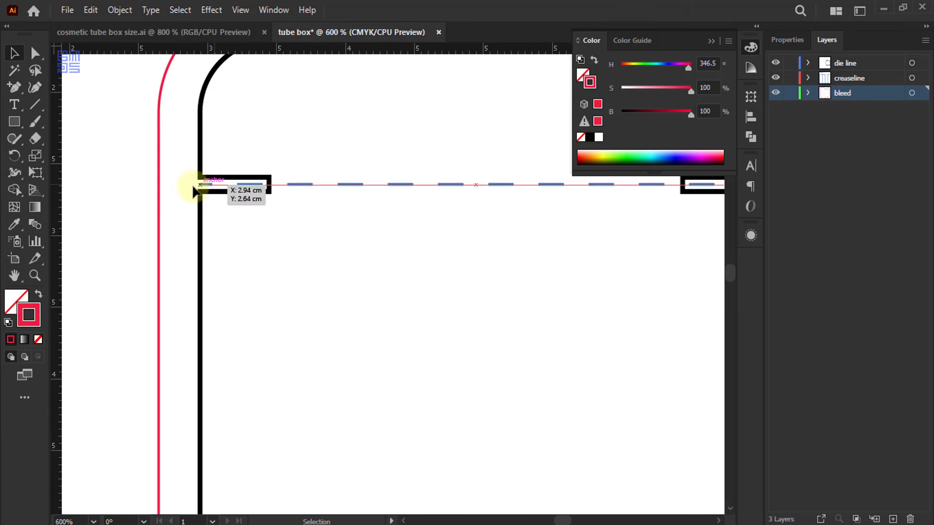
- Pull both ends of the top-flap dashed crease in to the notch edges
left_click(35, 52)
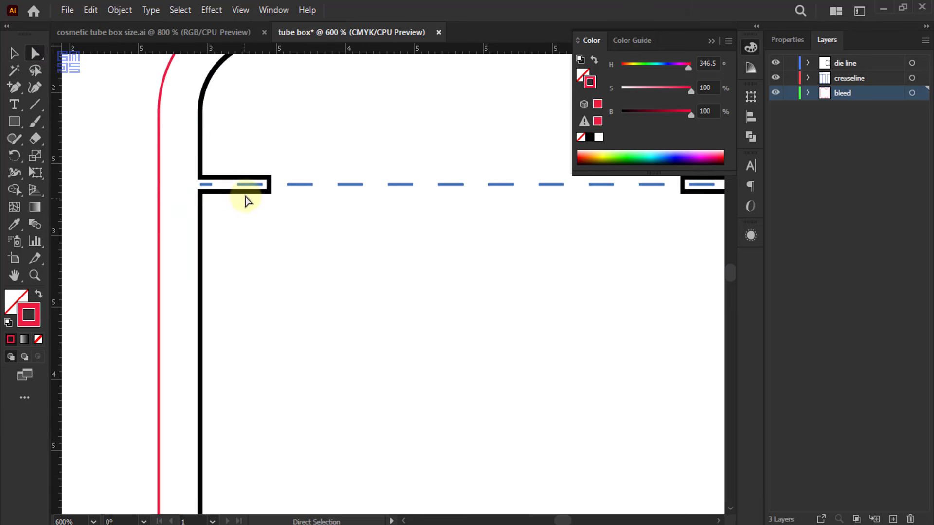
scroll(246, 188, "up", 2)
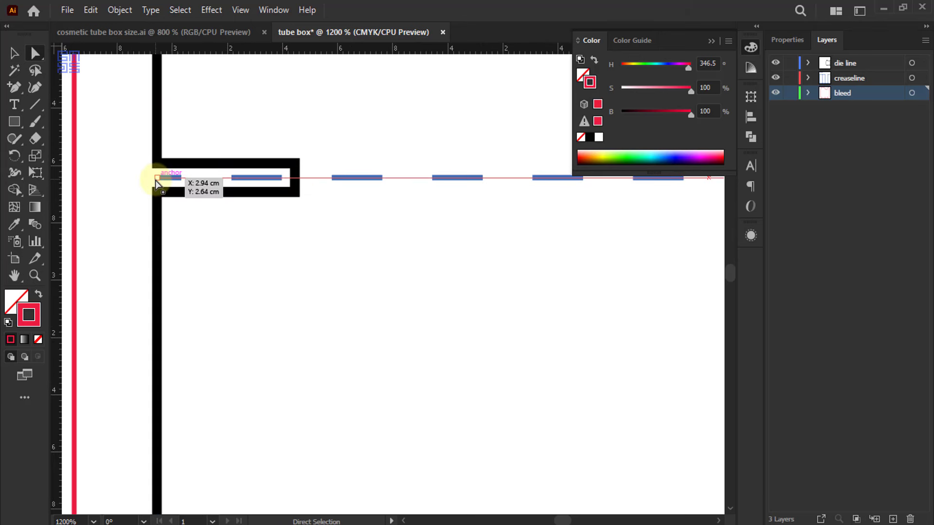
left_click_drag(157, 178, 294, 189)
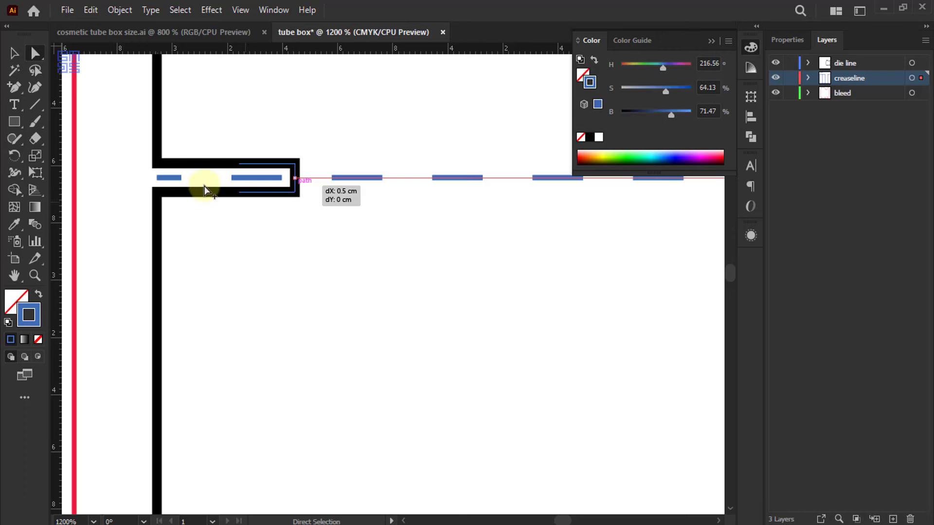
scroll(176, 178, "down", 4)
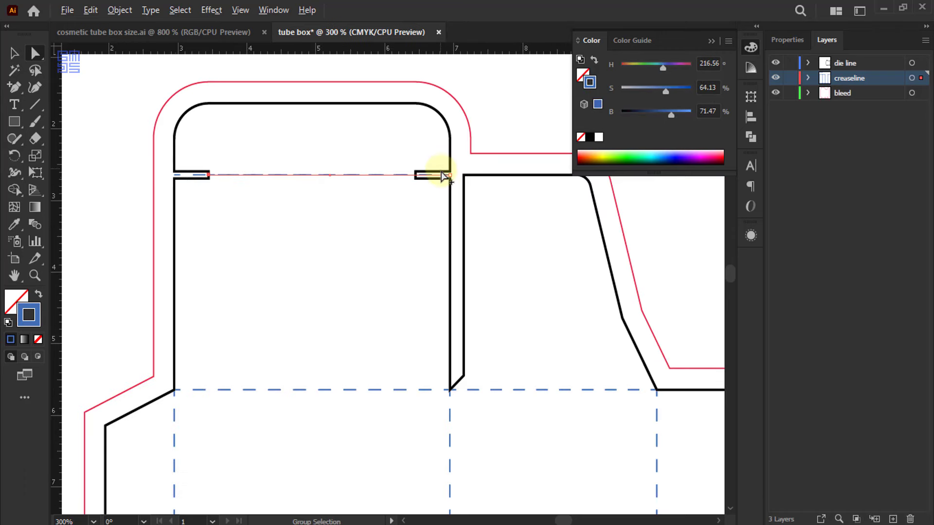
scroll(450, 186, "up", 4)
scroll(454, 193, "up", 1)
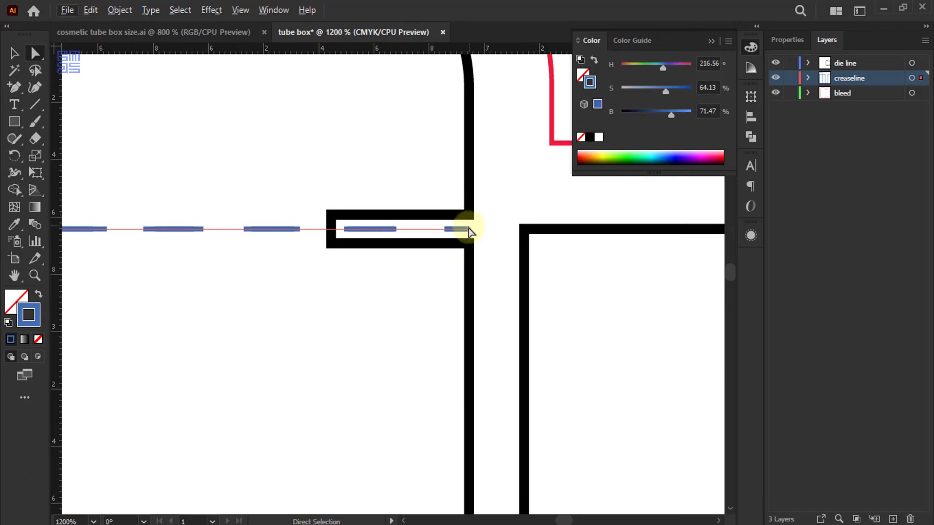
mouse_move(470, 229)
left_mouse_down()
mouse_move(329, 237)
mouse_move(331, 229)
left_mouse_up()
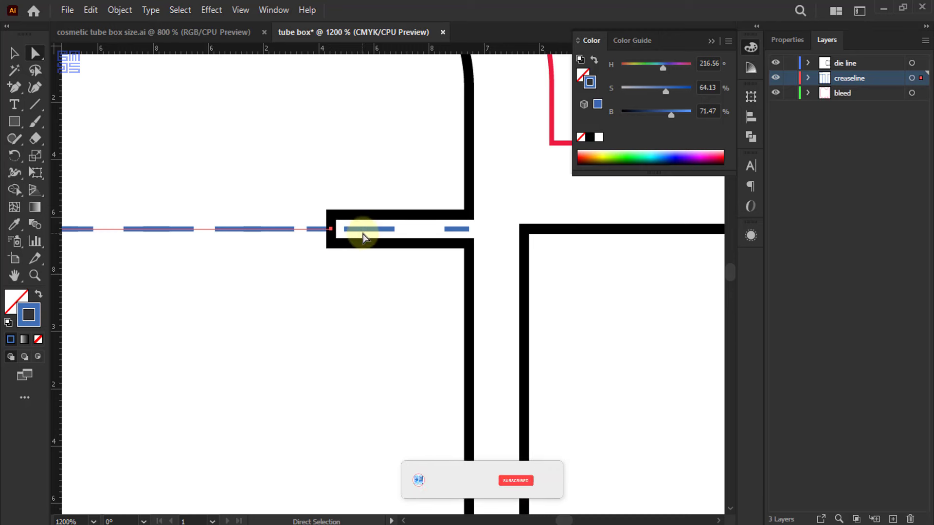
- Delete the stray leftover crease segment
left_click(15, 53)
left_click_drag(417, 229, 443, 209)
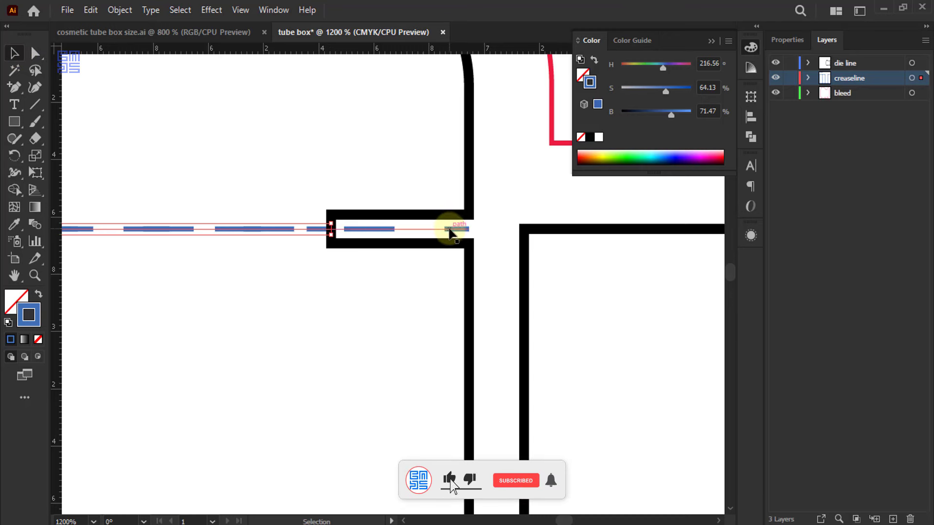
left_click_drag(443, 209, 436, 165)
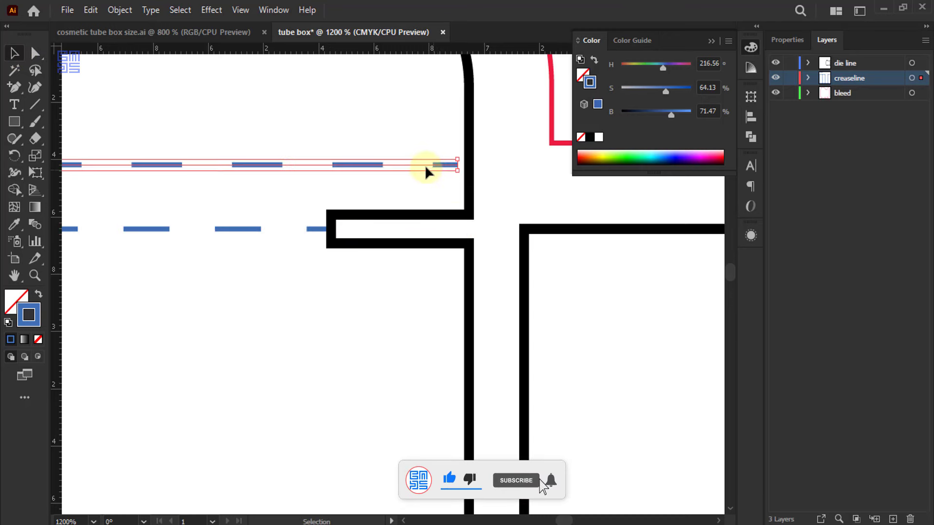
key("Delete")
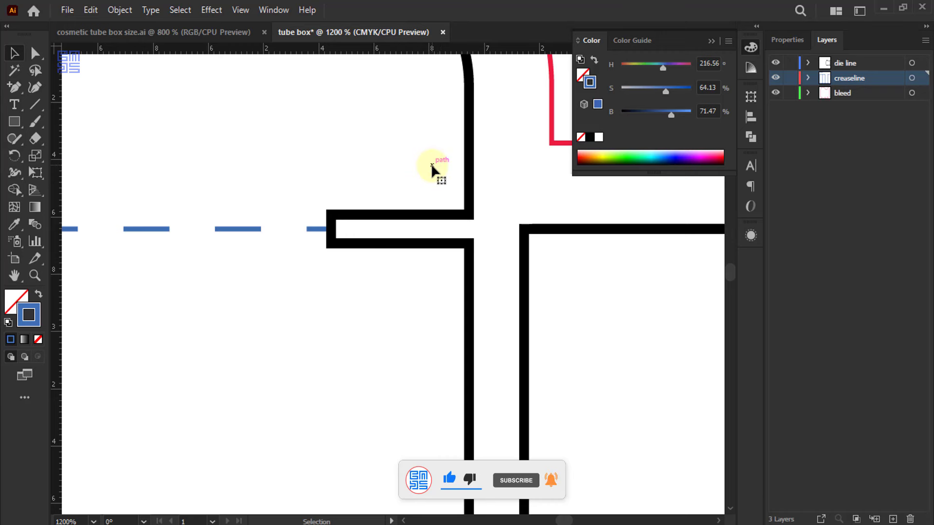
scroll(396, 168, "down", 3)
scroll(358, 165, "down", 2)
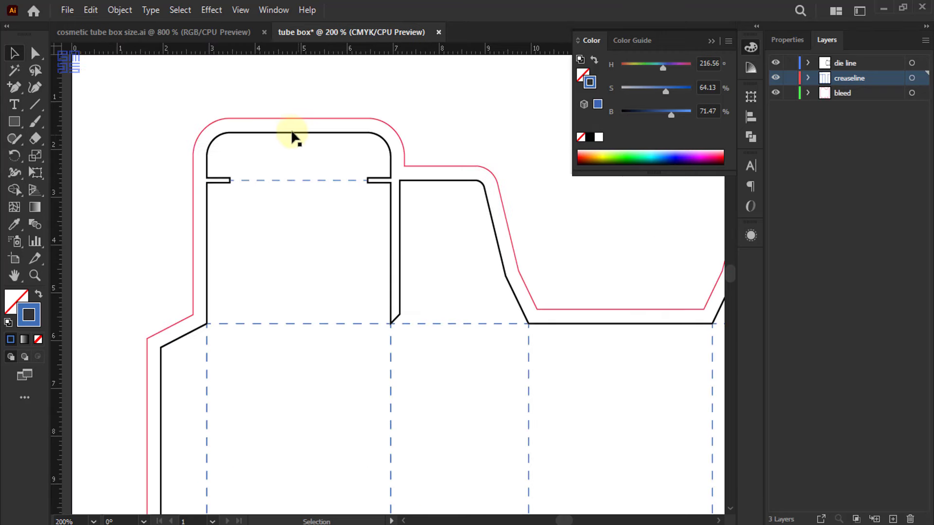
scroll(280, 128, "down", 2)
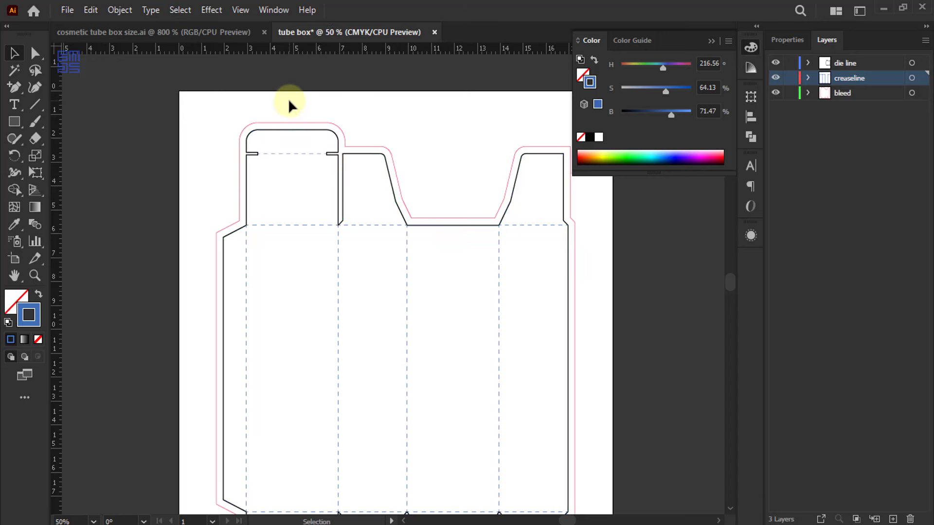
scroll(288, 108, "down", 1)
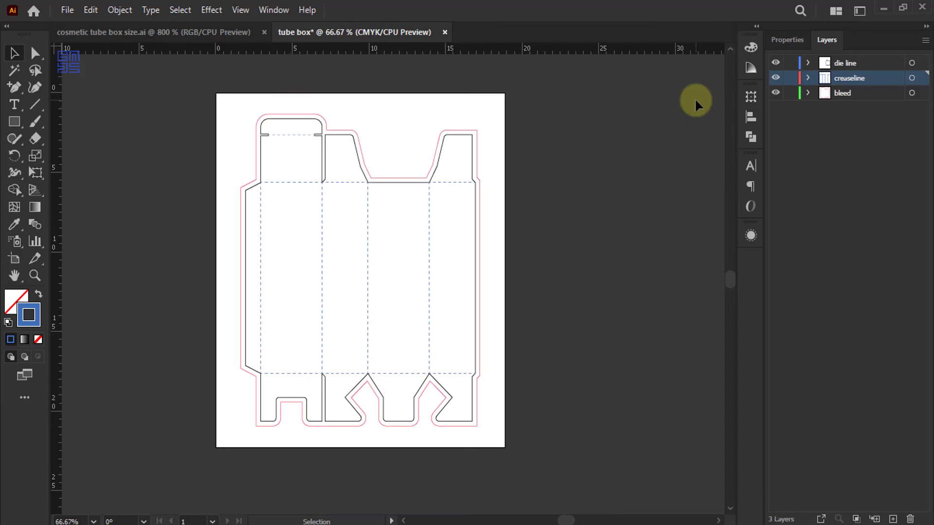